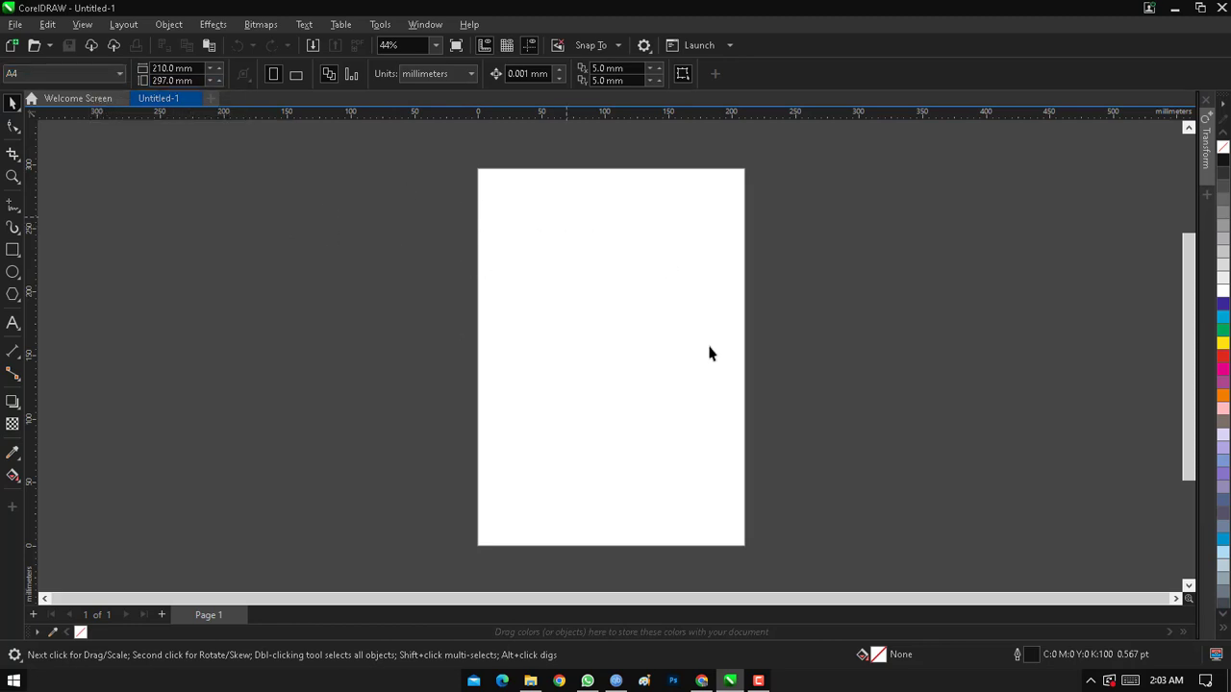
Examine the A4 page's width and height values and its portrait layout.
double_click(173, 69)
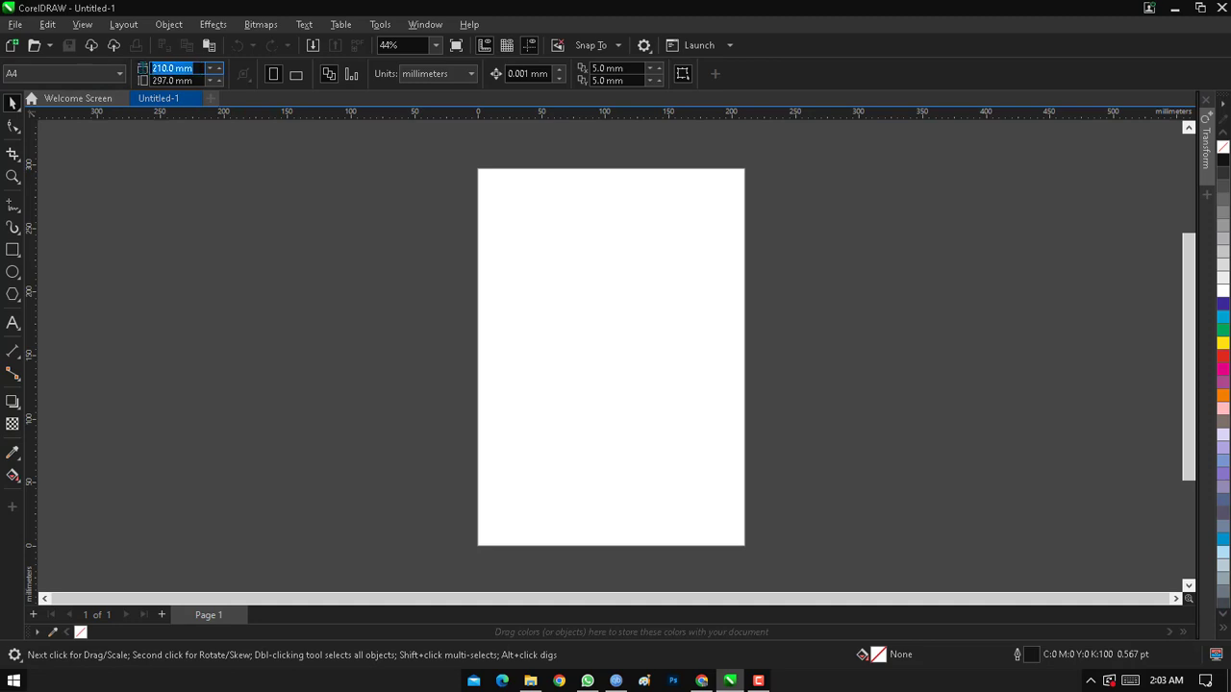
double_click(154, 81)
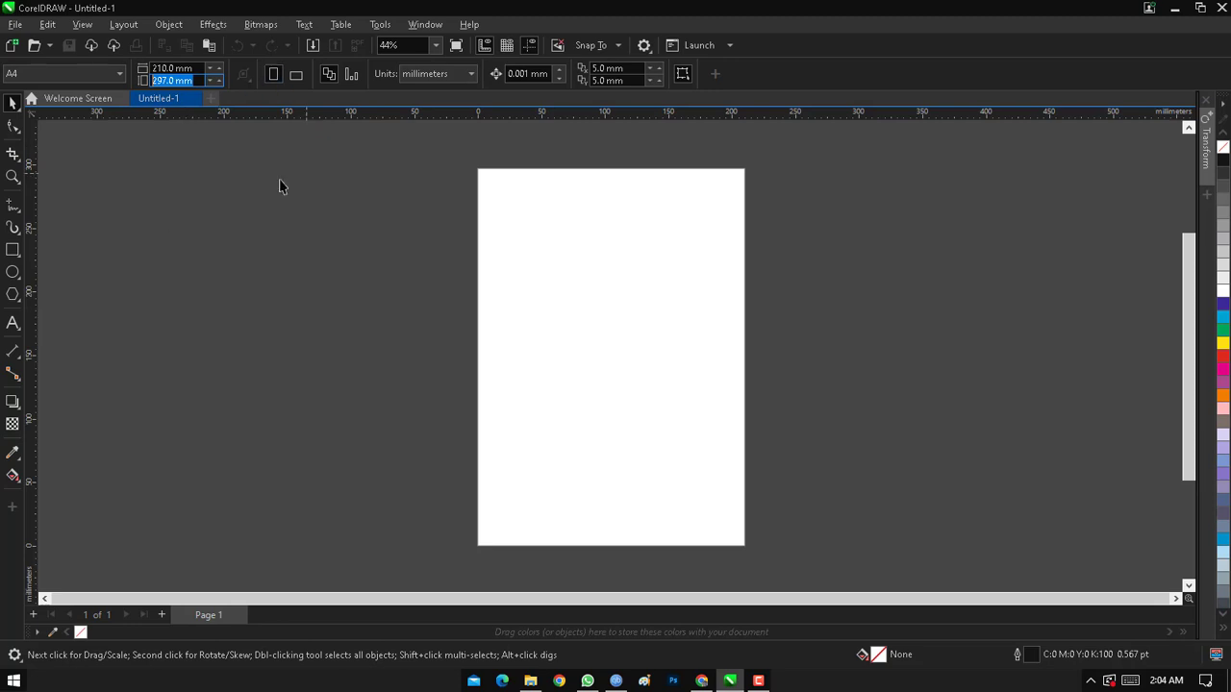
click(420, 216)
drag(424, 156, 805, 558)
scroll(601, 367, up, 3)
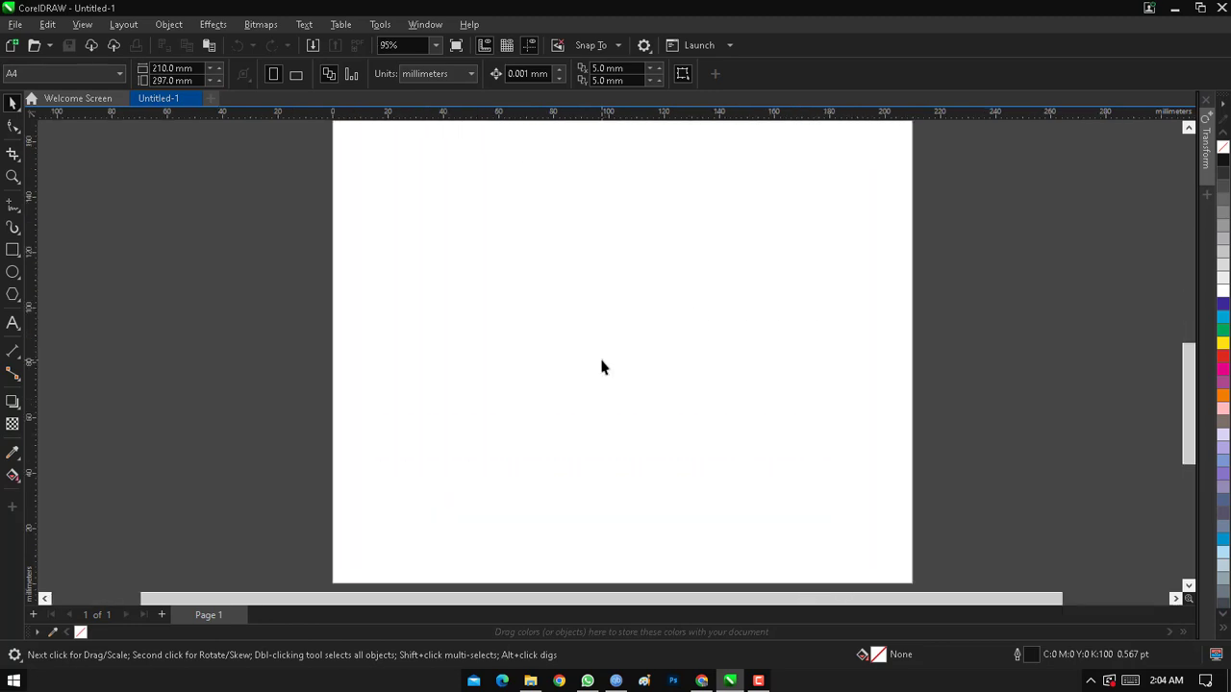
scroll(601, 367, down, 4)
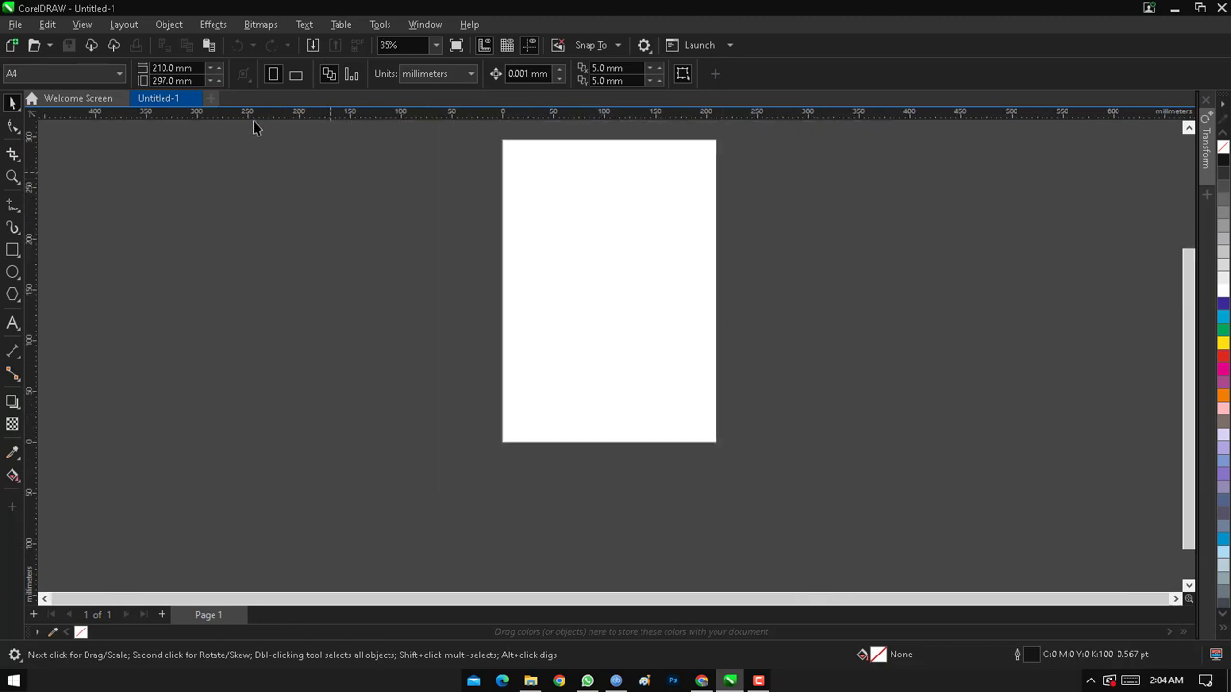
click(273, 74)
click(1188, 128)
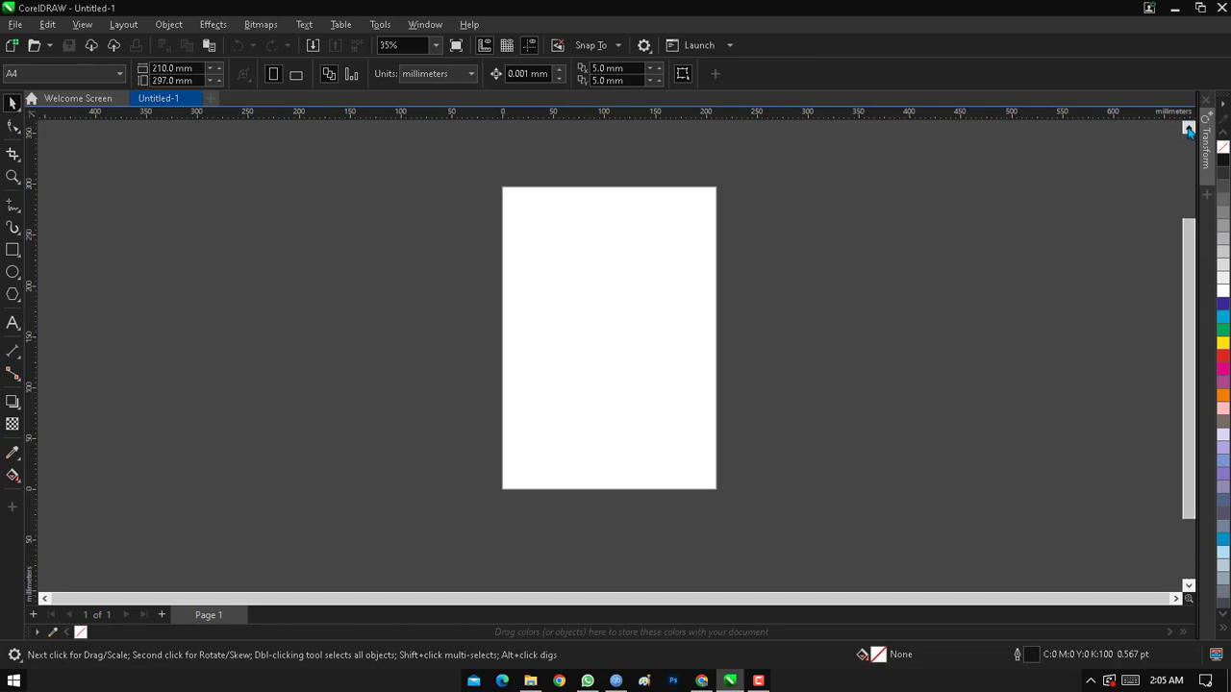
click(1189, 128)
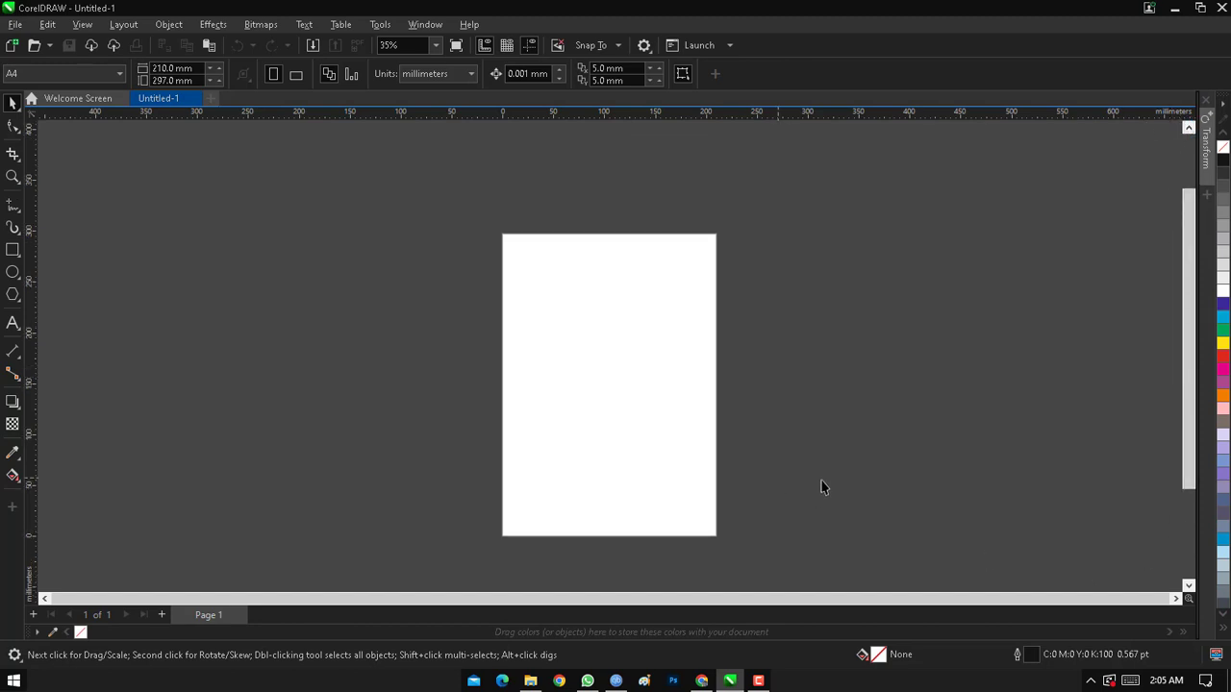
click(1188, 588)
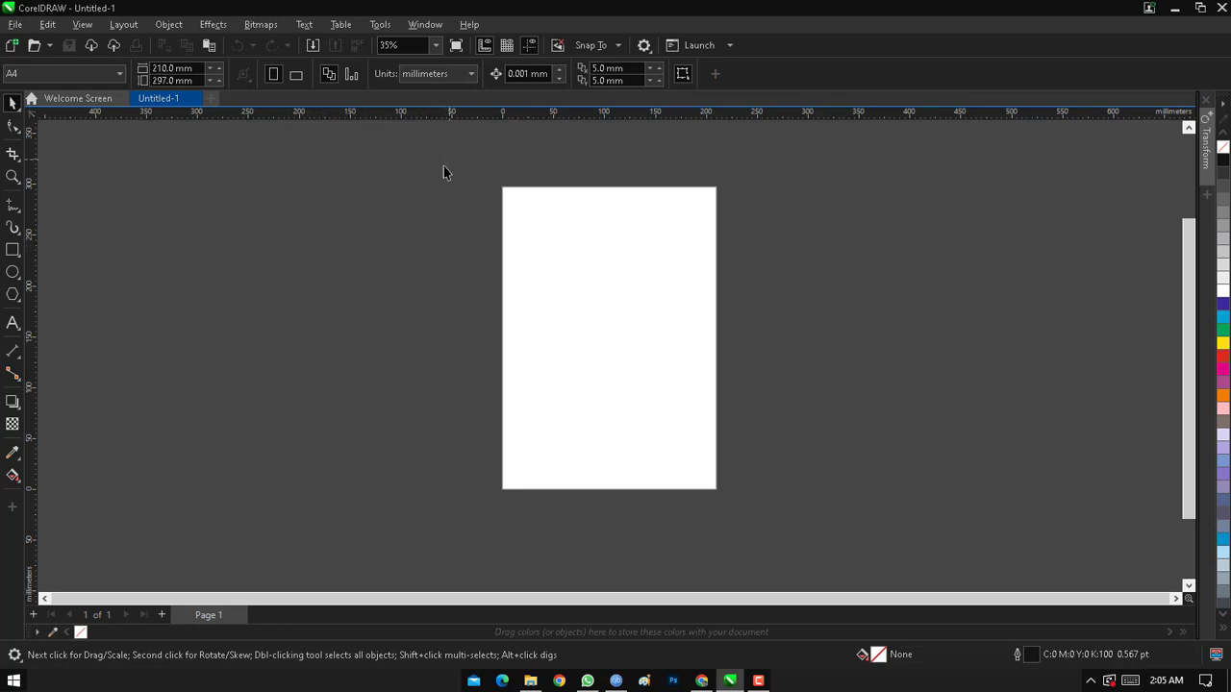
drag(196, 67, 152, 69)
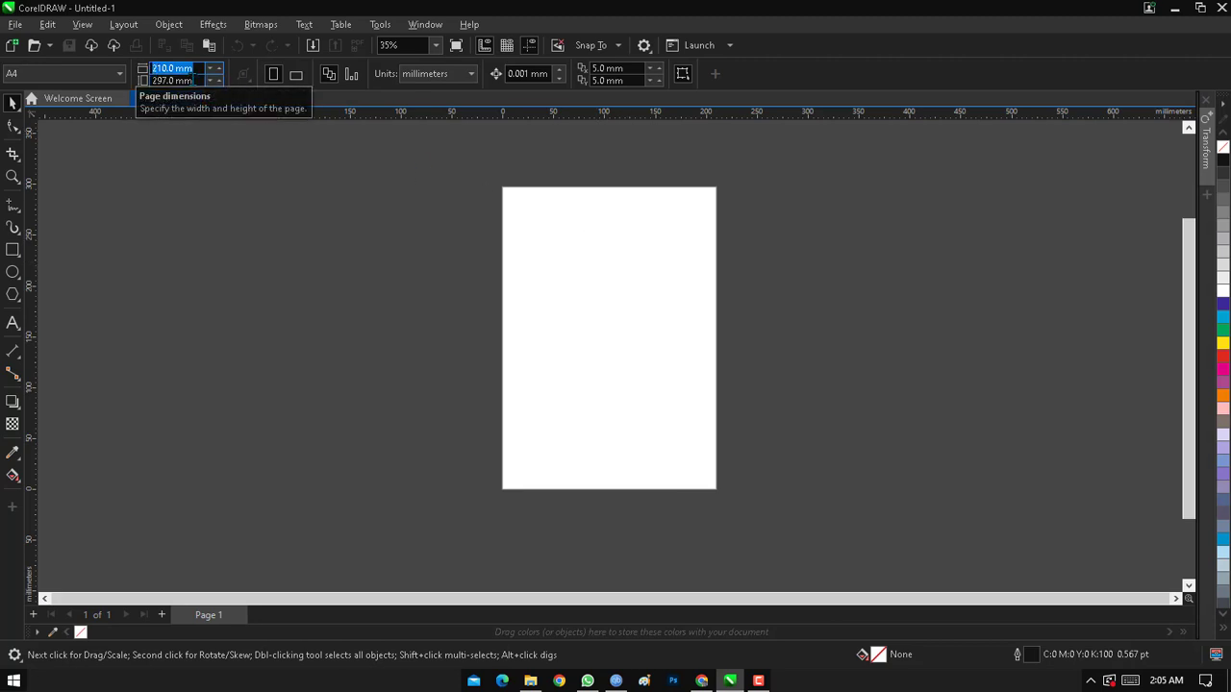
drag(195, 80, 149, 81)
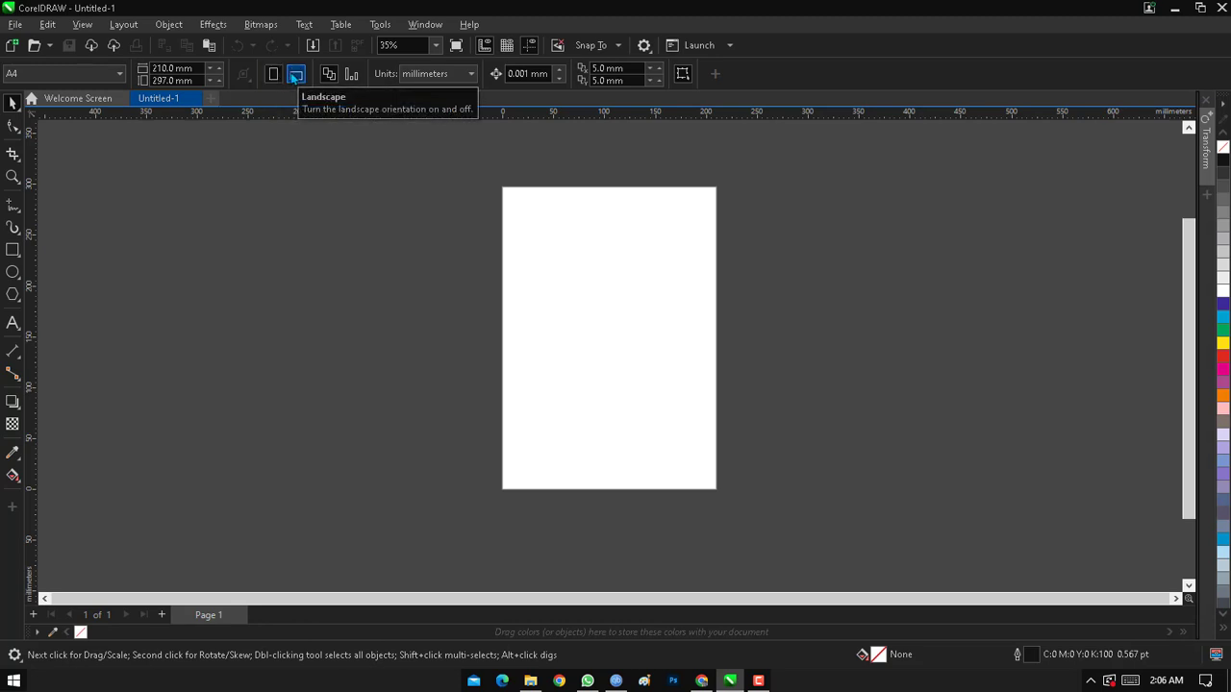
Switch the page to landscape and back to portrait, comparing its width and height in each orientation.
click(296, 76)
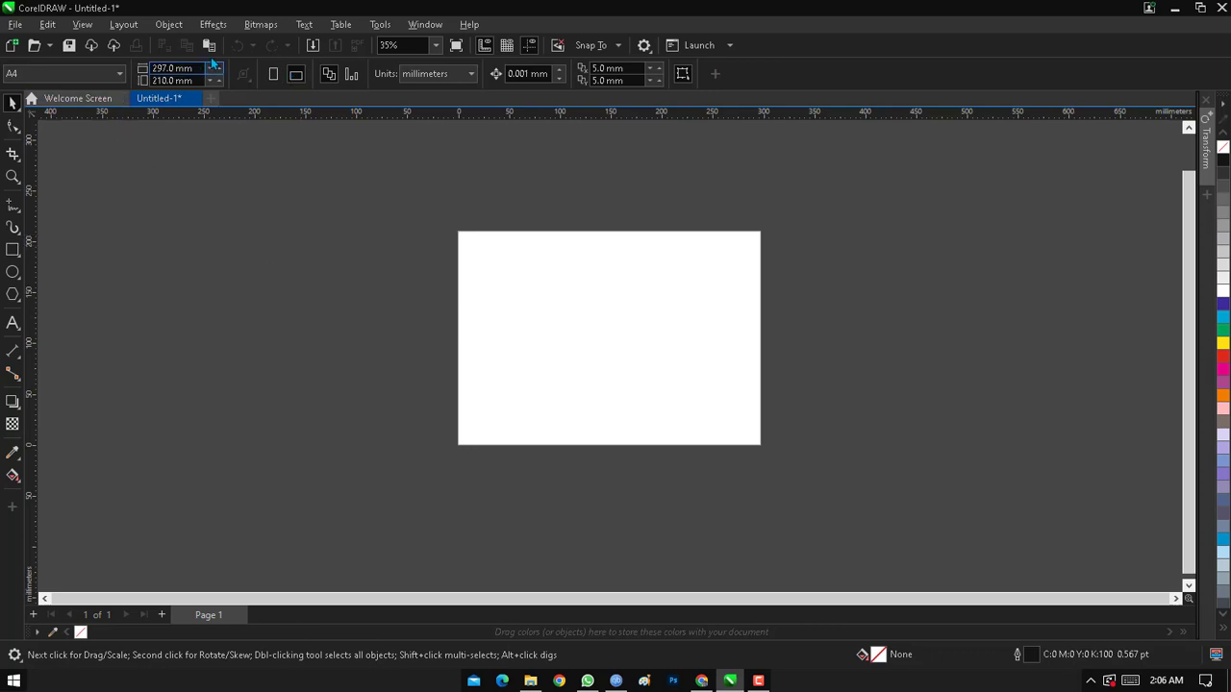
drag(198, 69, 152, 80)
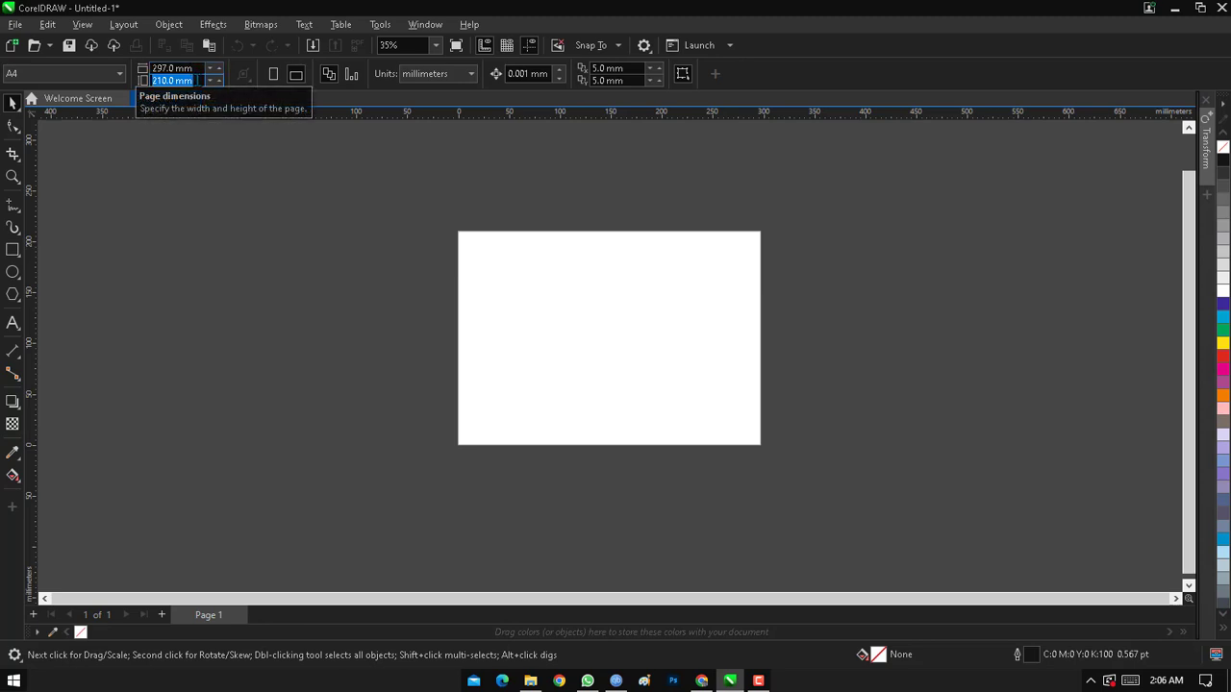
click(273, 76)
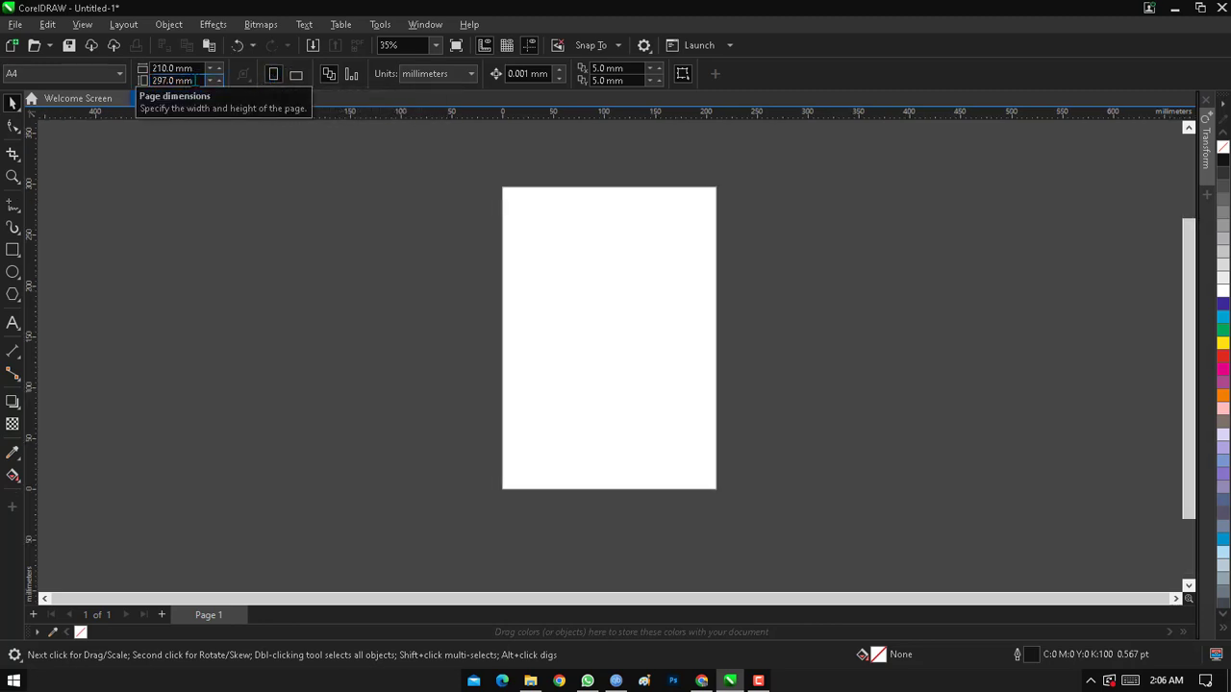
drag(194, 80, 152, 81)
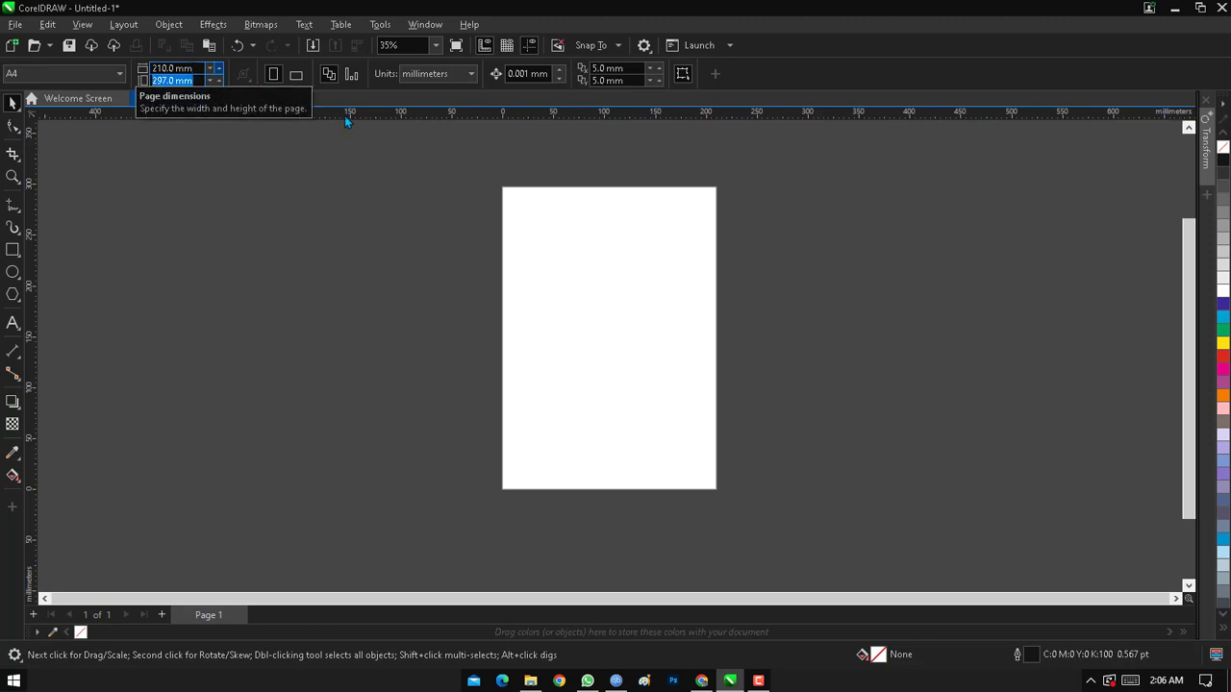
Alternate the page between landscape and portrait orientation, ending with landscape.
click(295, 75)
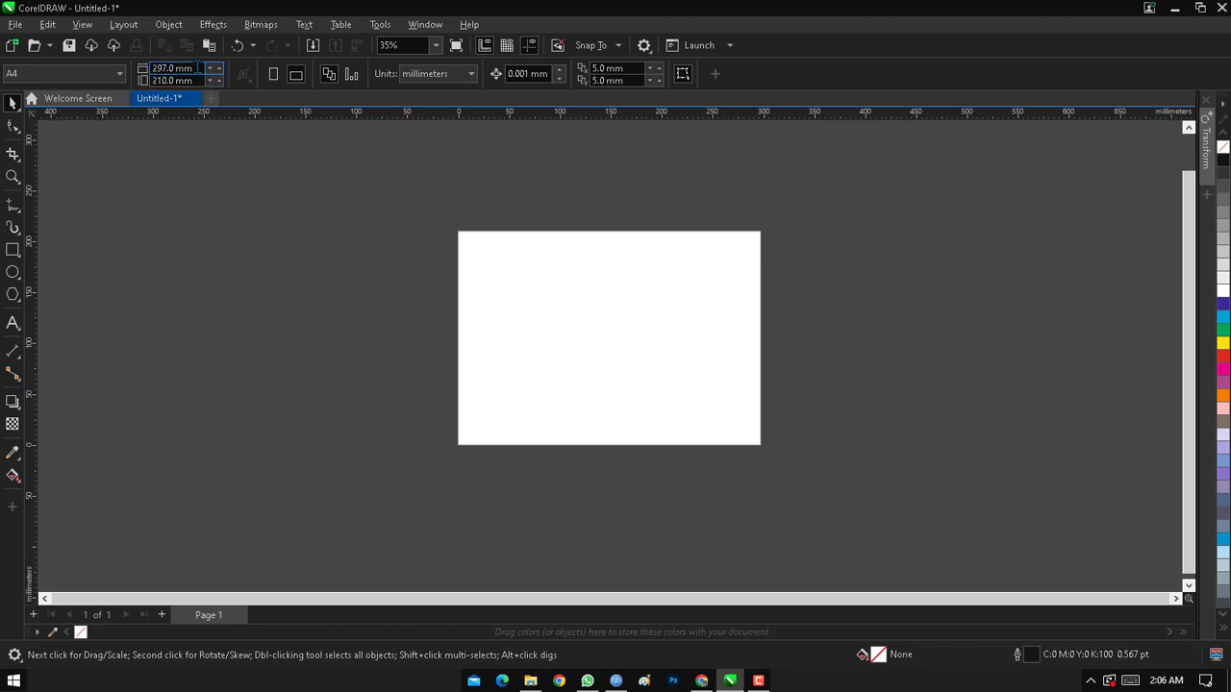
drag(197, 67, 151, 74)
click(273, 76)
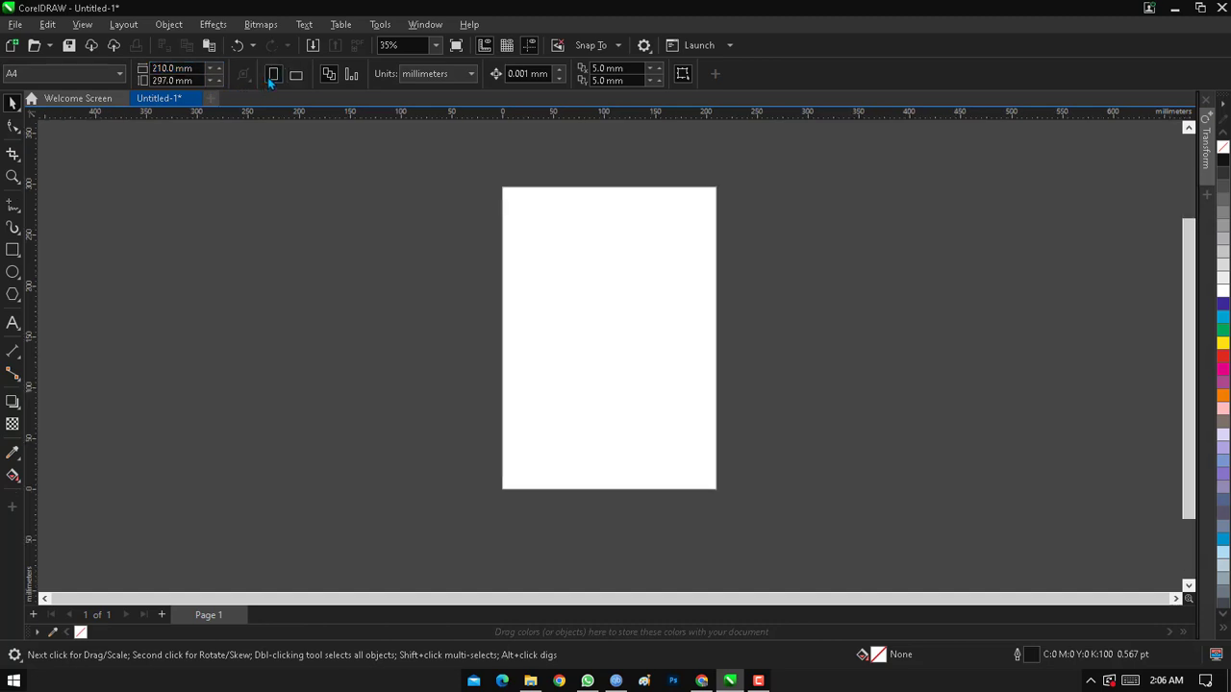
click(295, 77)
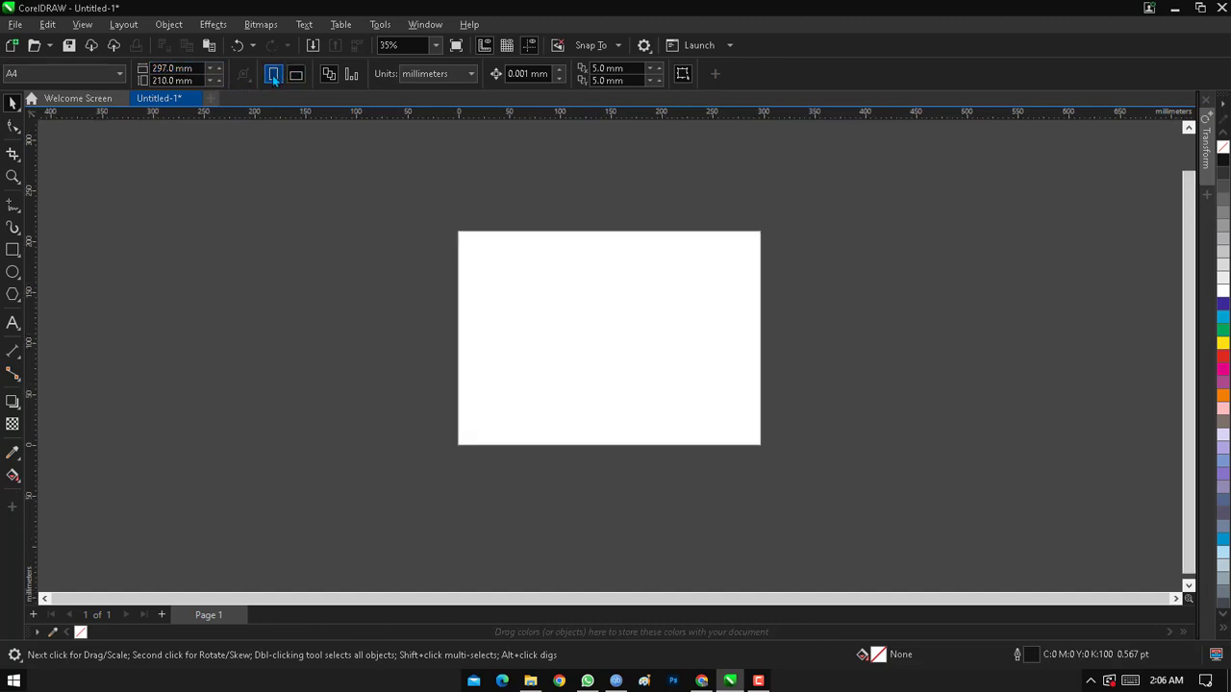
click(272, 76)
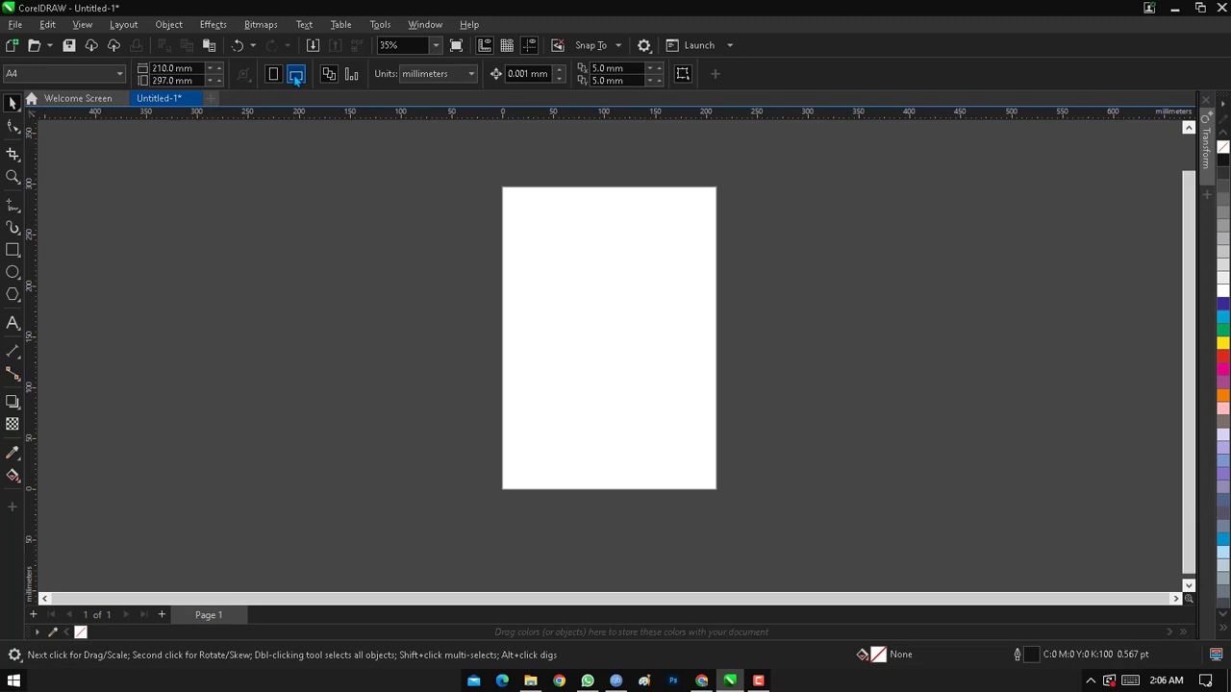
click(295, 77)
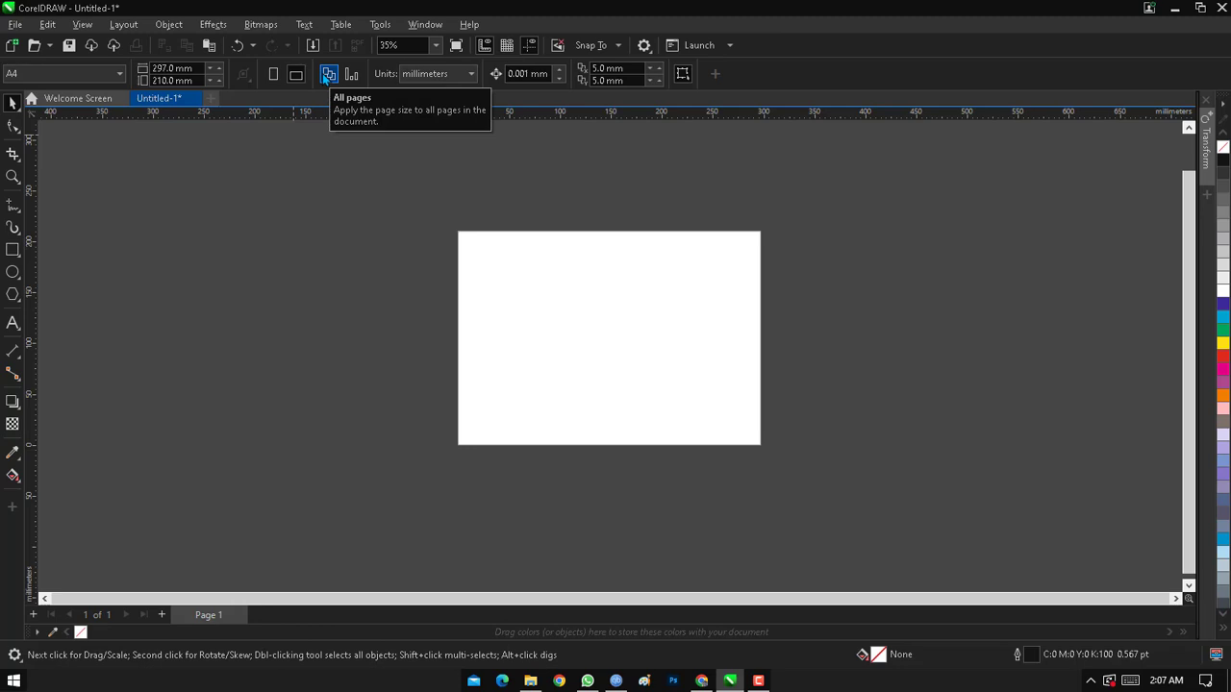
Rename the first page as Title.
right_click(219, 616)
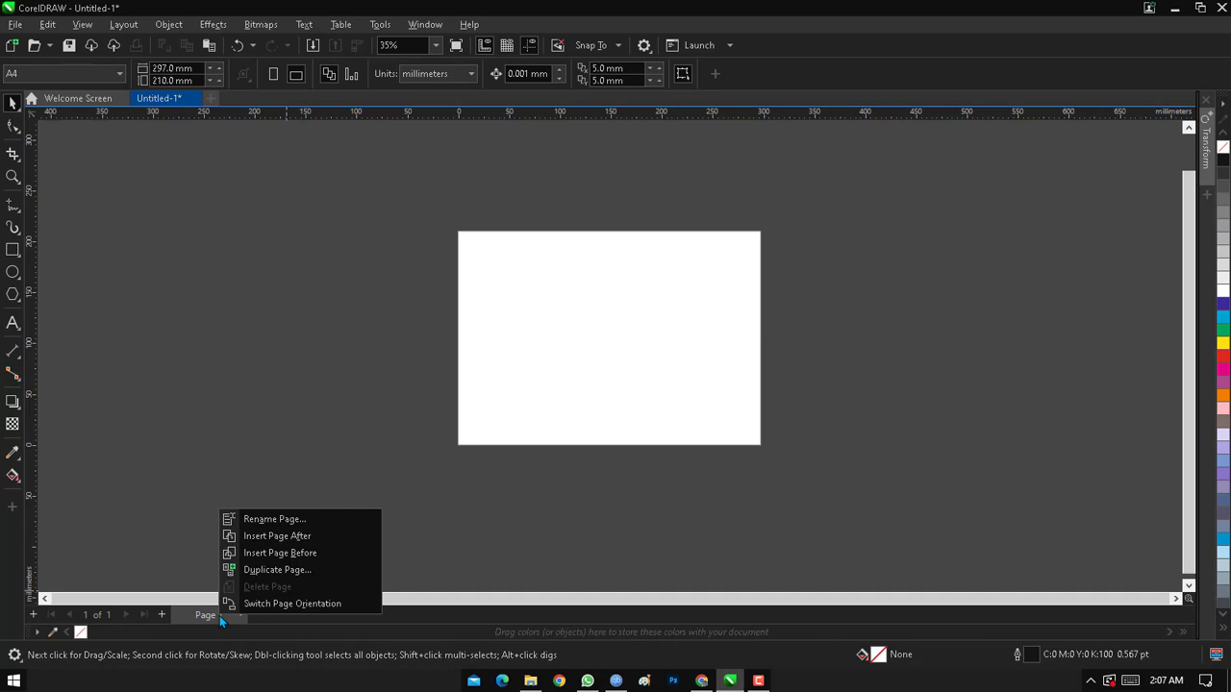
click(280, 520)
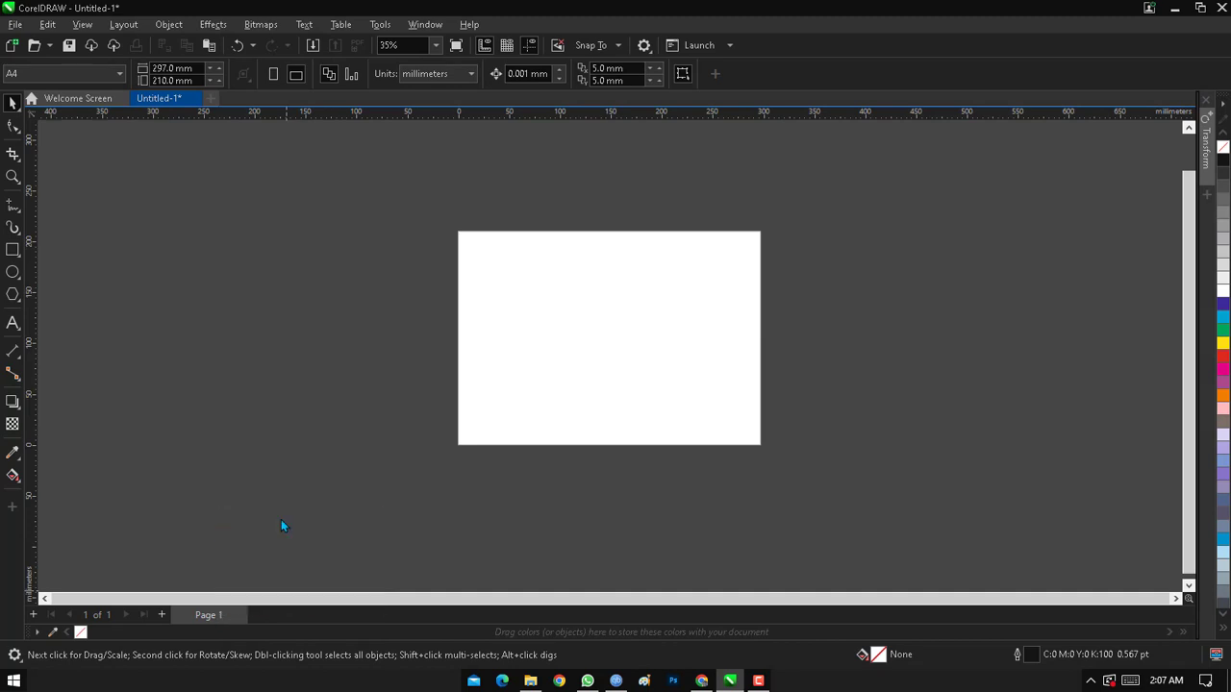
text(T)
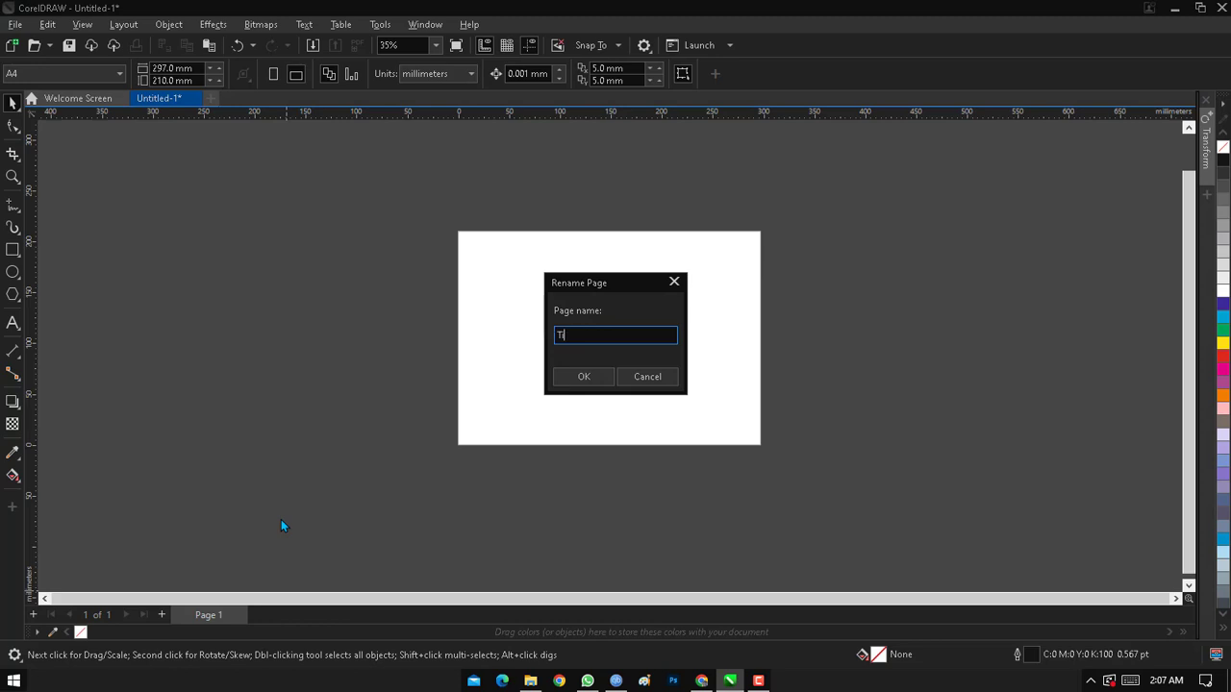
text(itle)
key(Return)
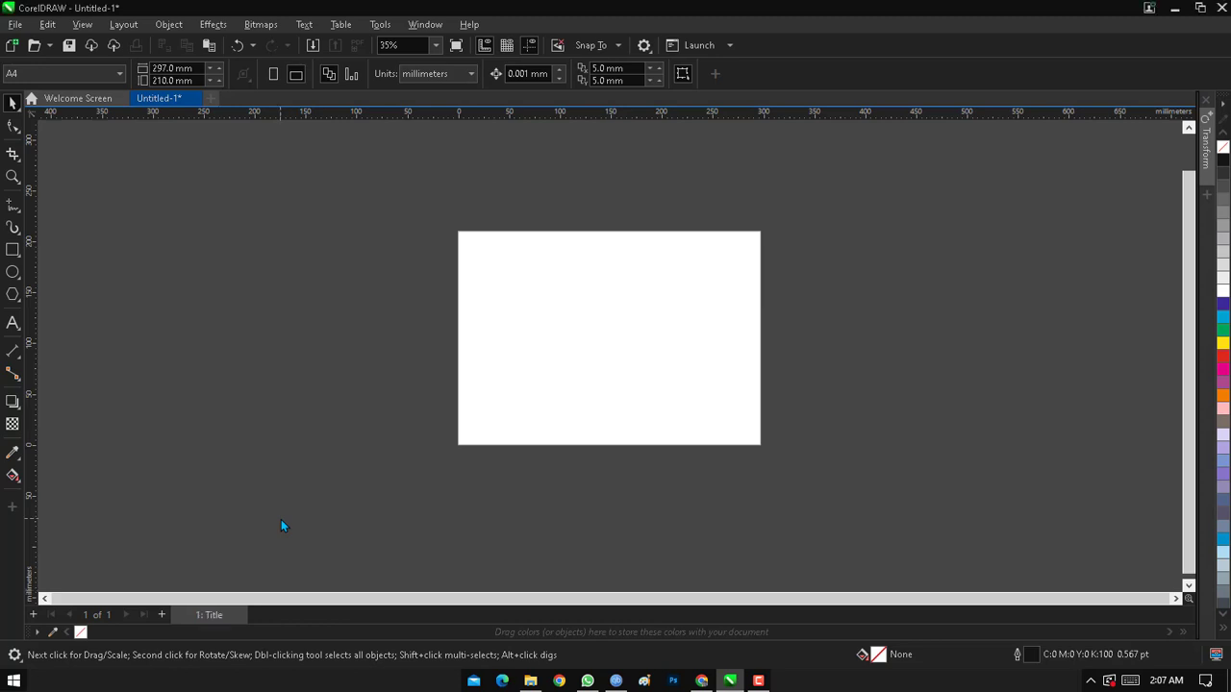
Insert a new page after the Title page and rename it Inner Page.
right_click(205, 614)
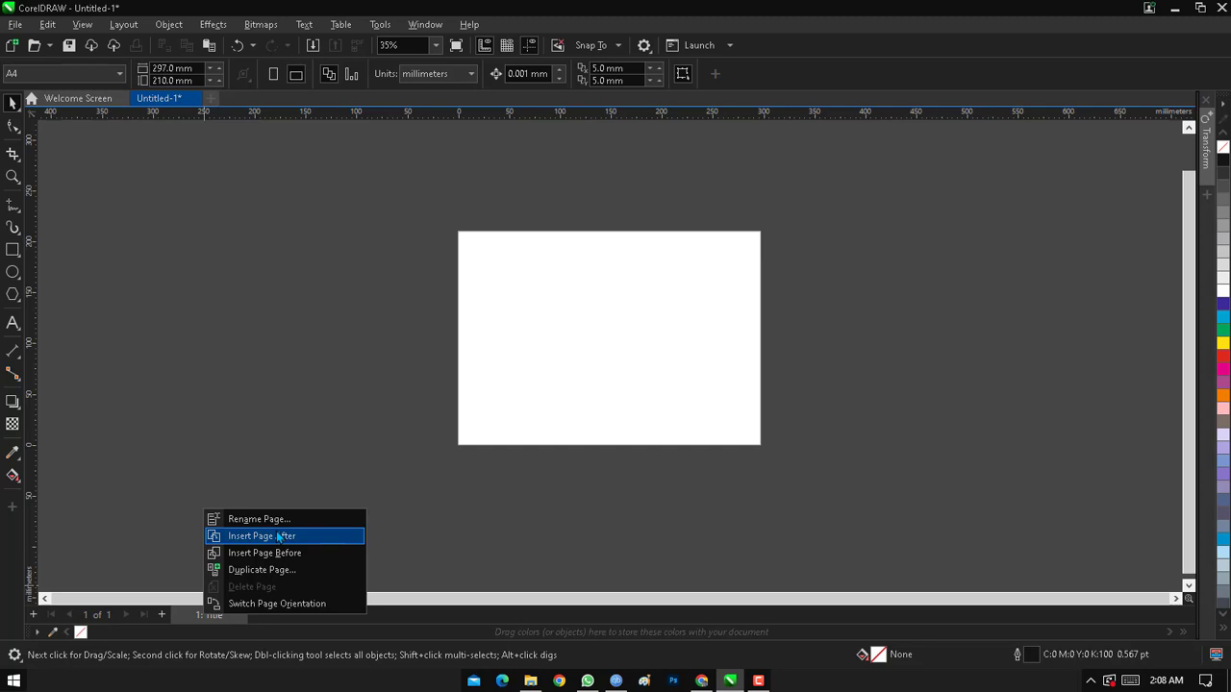
click(278, 537)
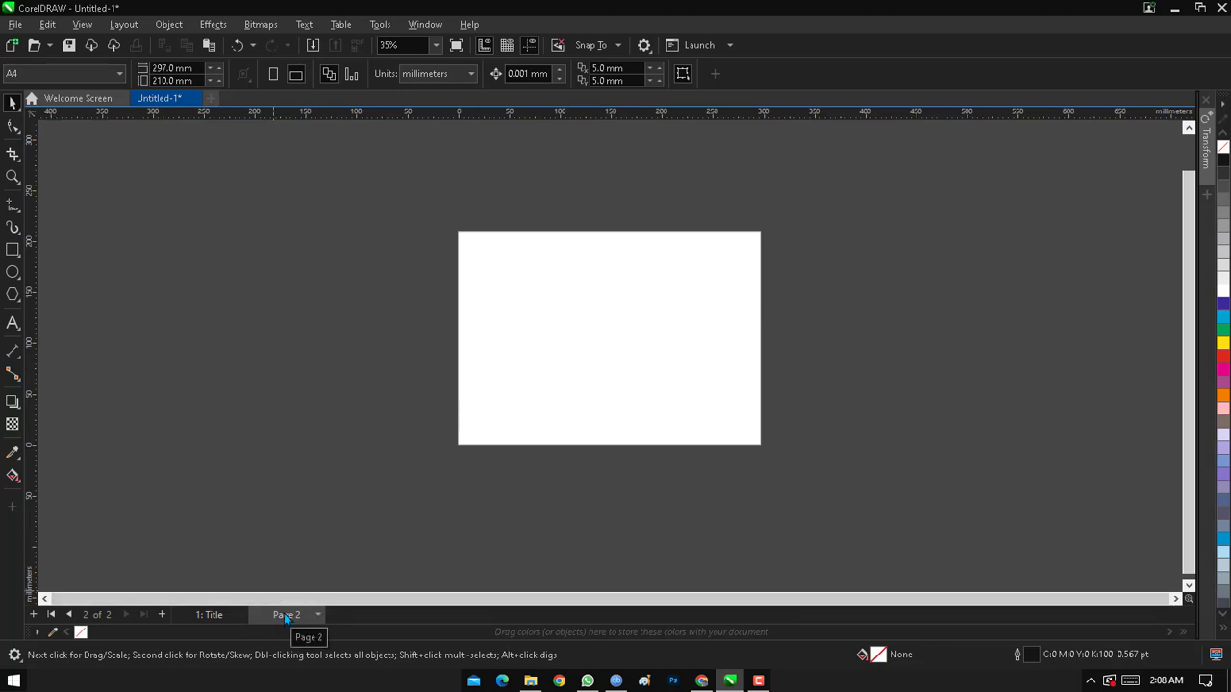
click(209, 615)
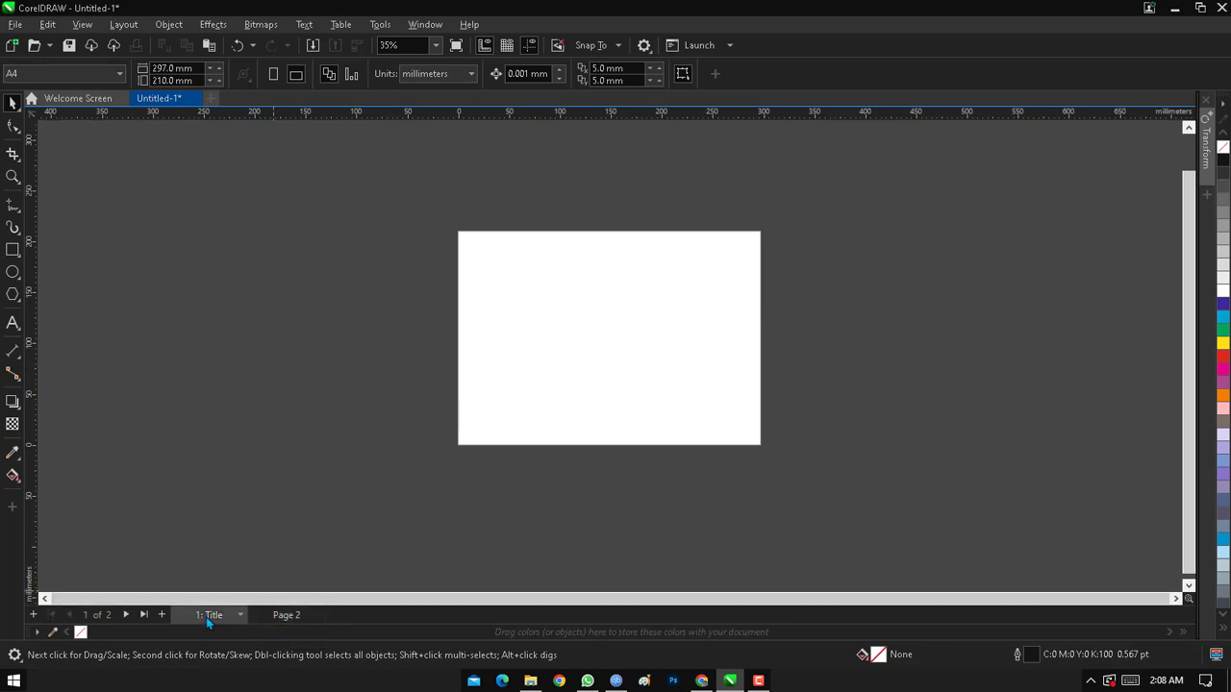
click(278, 617)
right_click(279, 617)
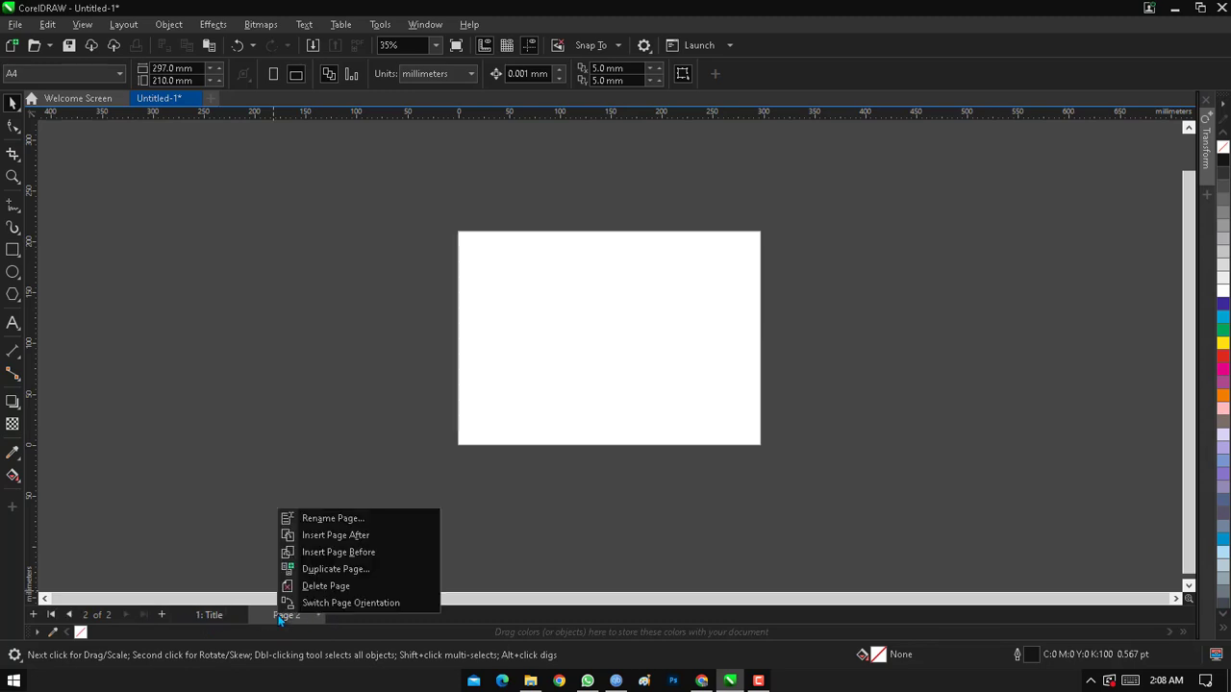
click(334, 518)
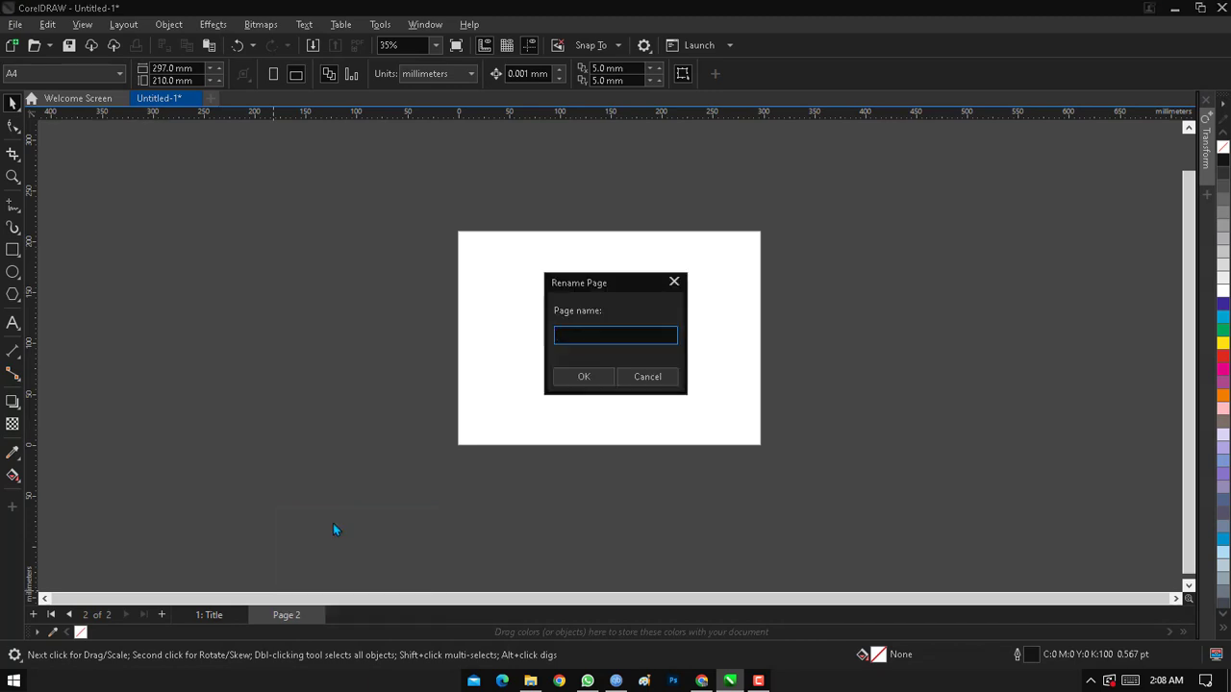
text(Inner Page)
click(581, 381)
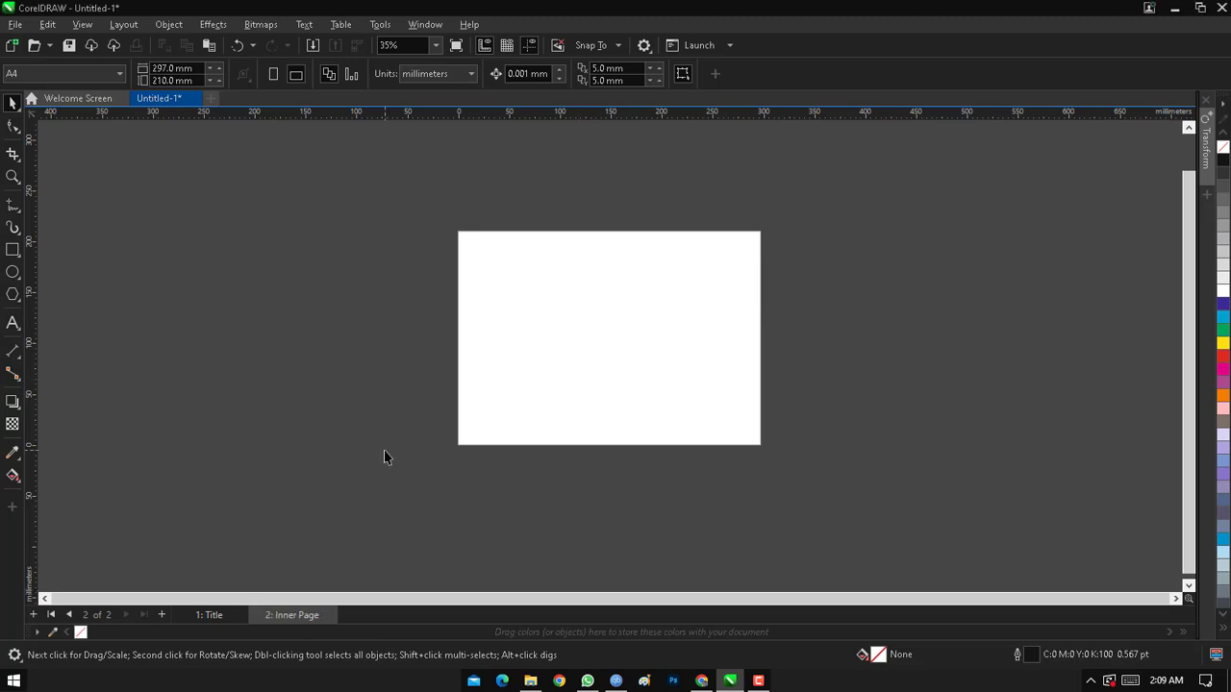
Duplicate the Inner Page after the selected page, copying its layers only.
click(208, 615)
click(284, 614)
right_click(284, 616)
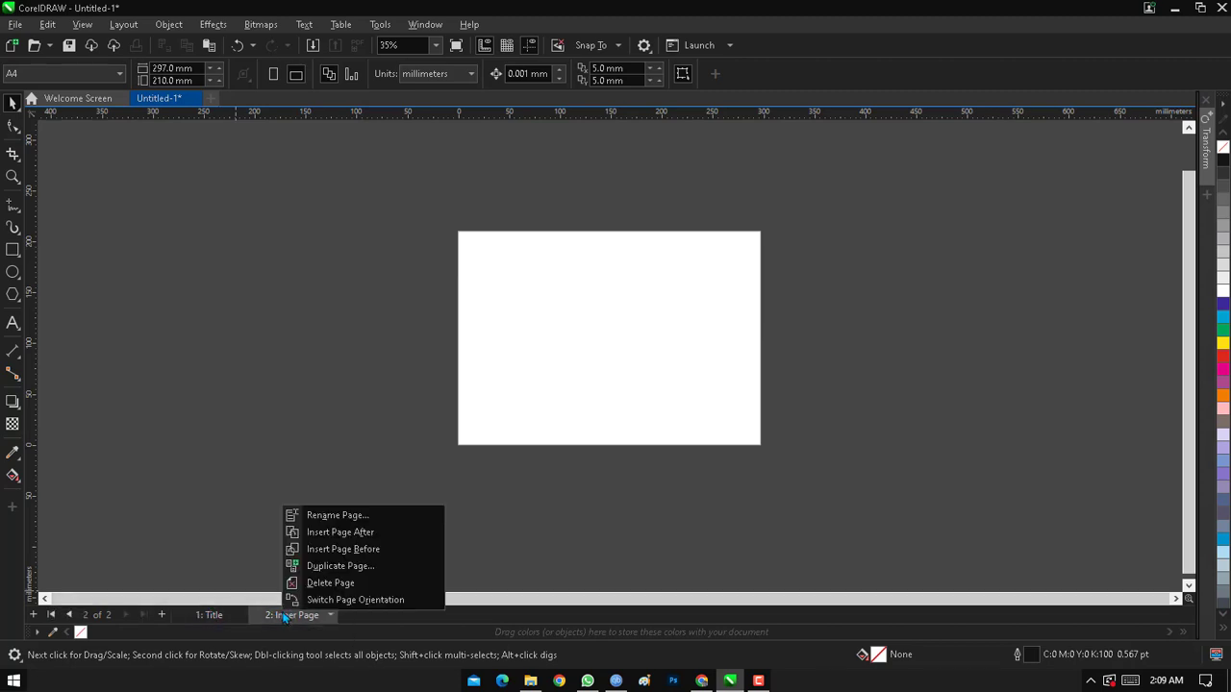
click(344, 567)
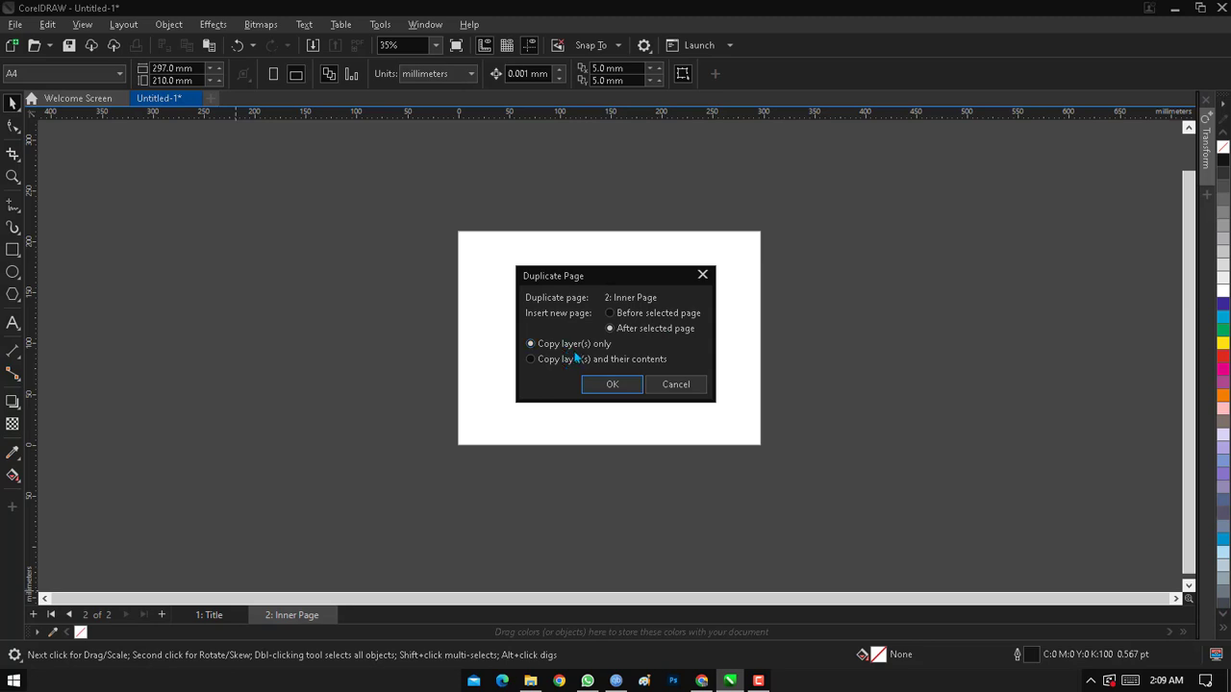
click(616, 384)
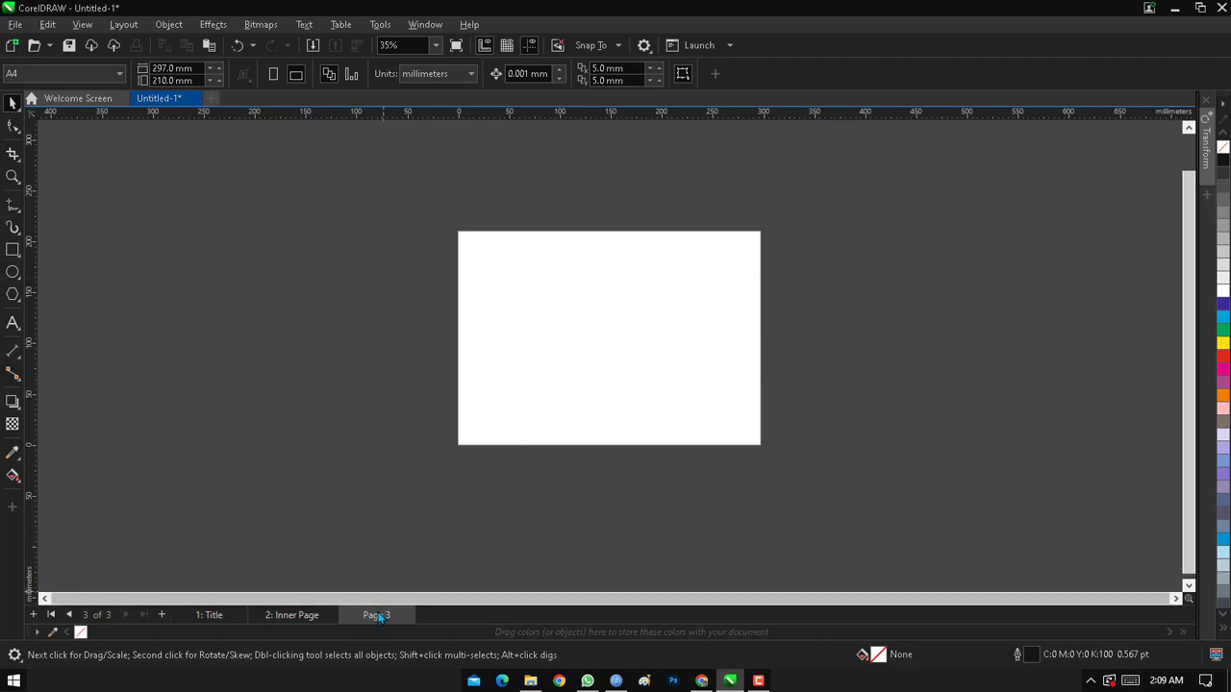
Delete the duplicated third page and the Inner Page, keeping only the Title page.
right_click(376, 619)
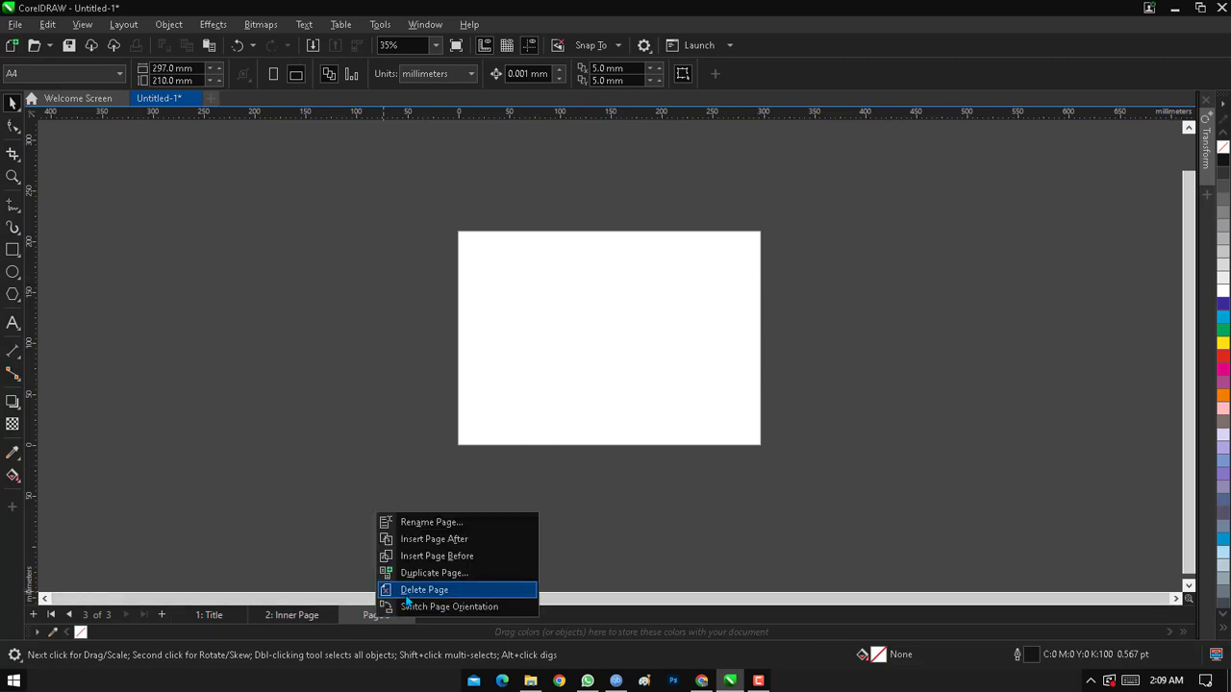
click(407, 591)
right_click(294, 619)
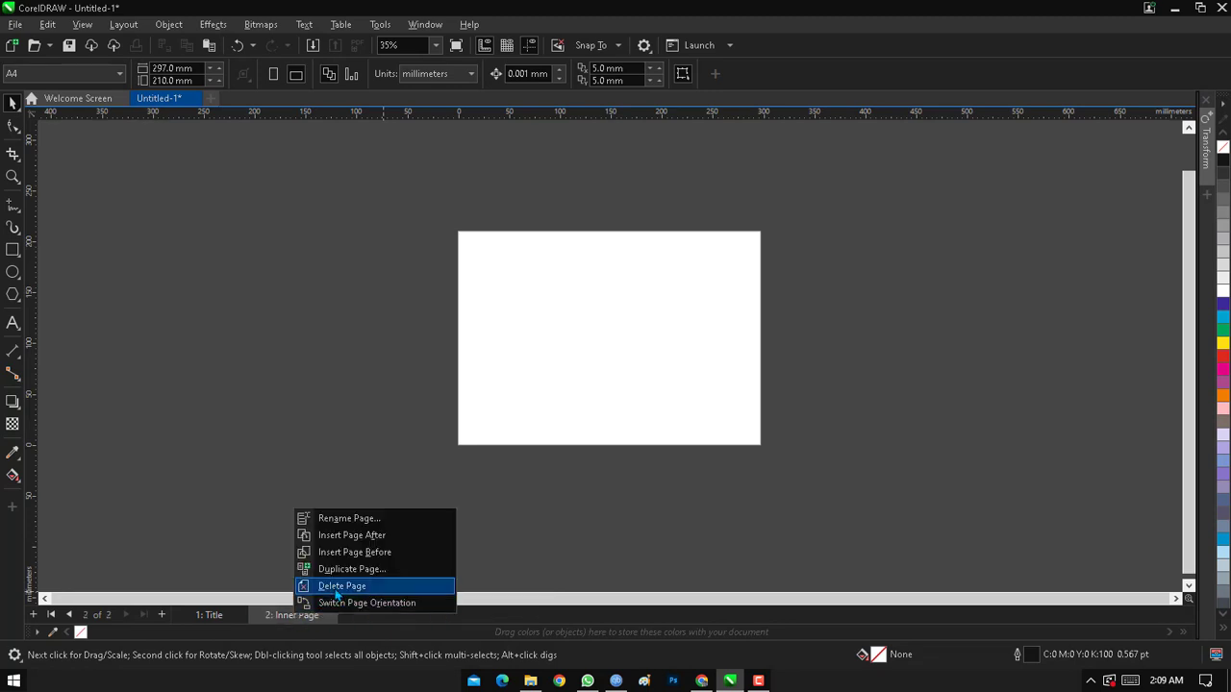
click(335, 589)
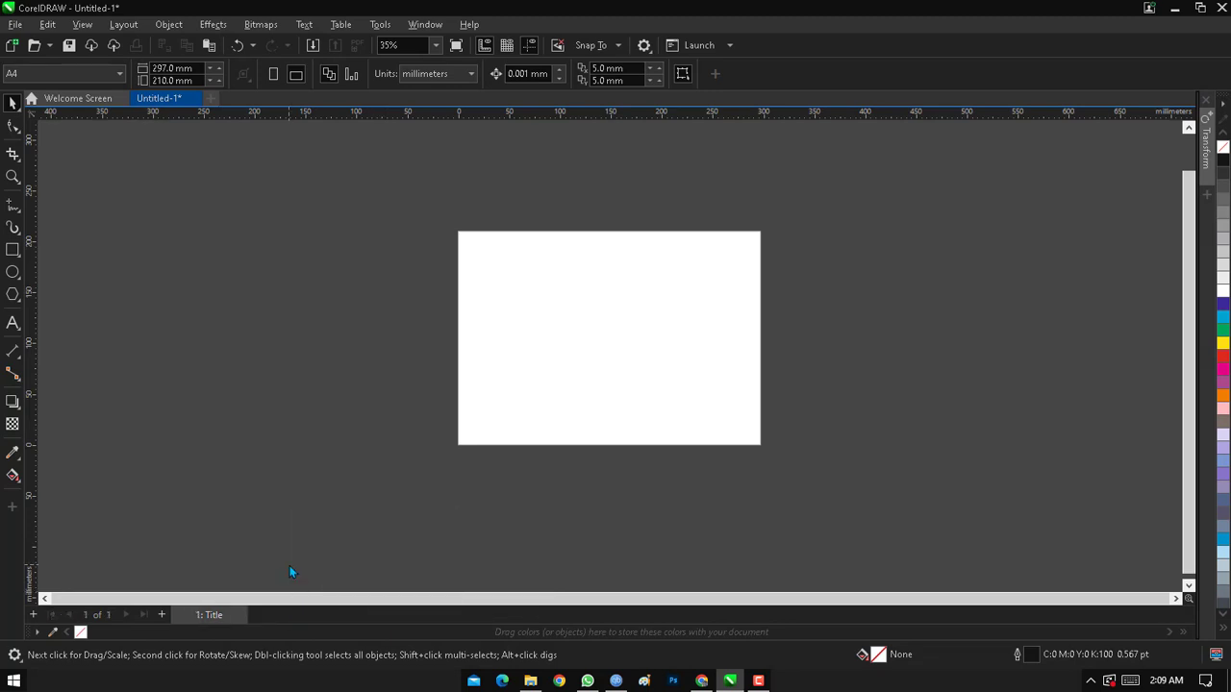
Change the drawing units to inches.
click(419, 77)
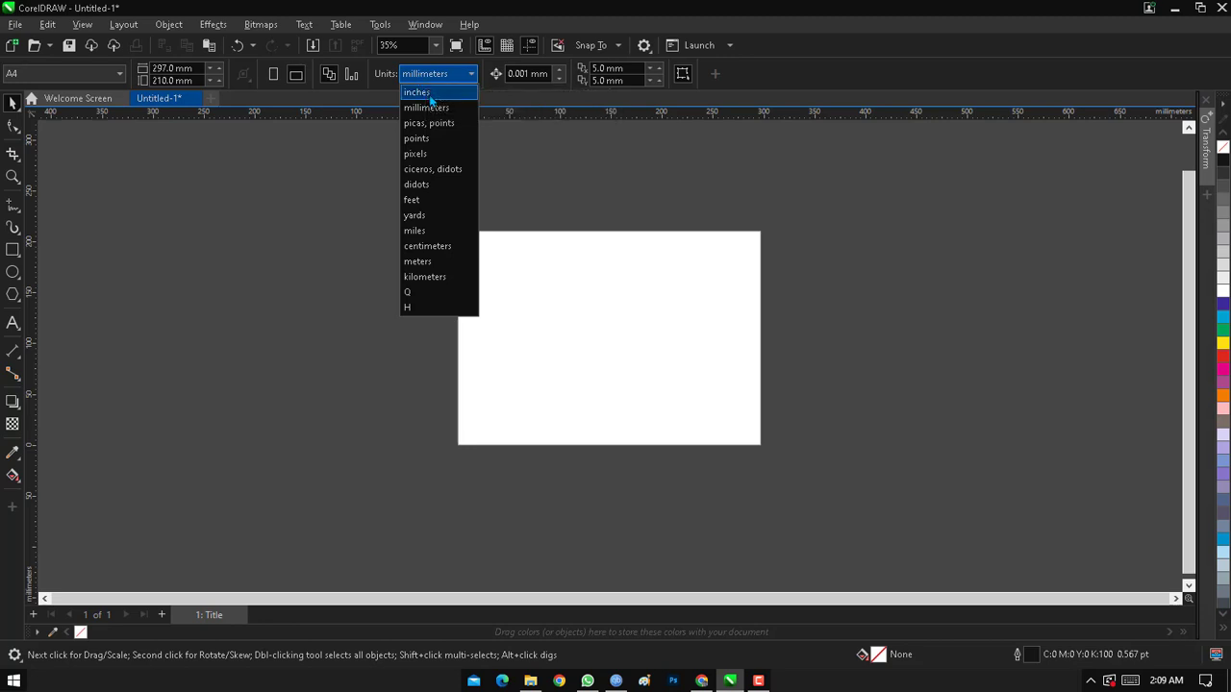
click(430, 92)
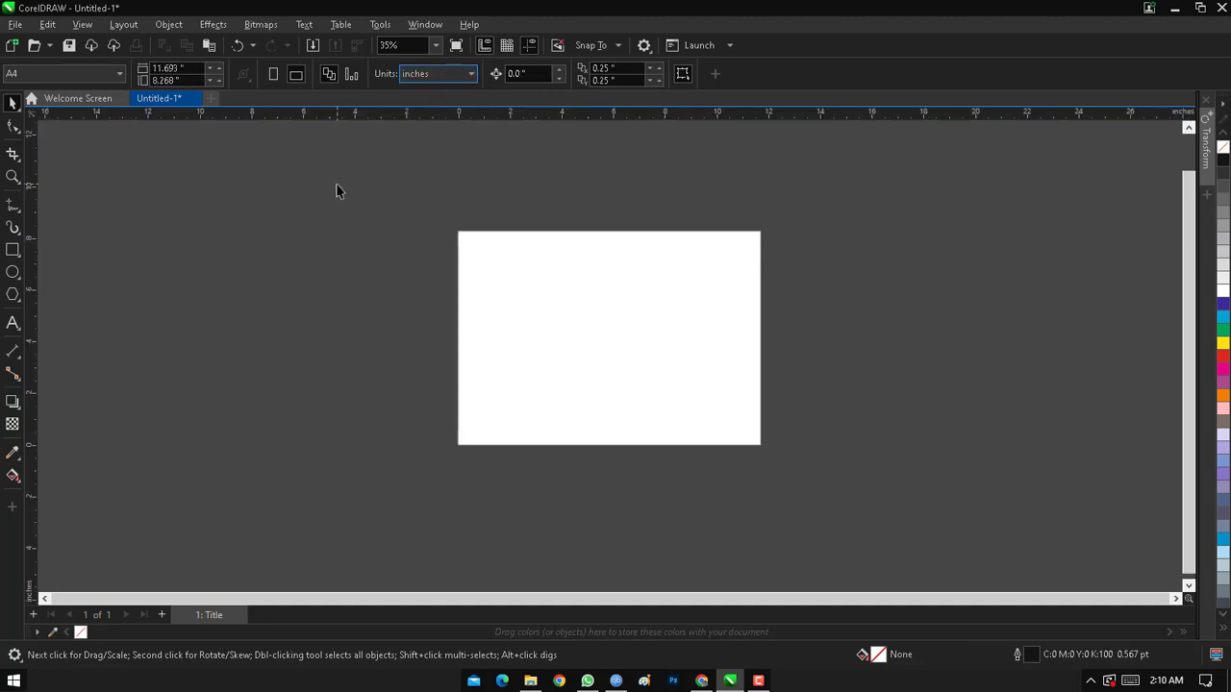
drag(189, 68, 143, 68)
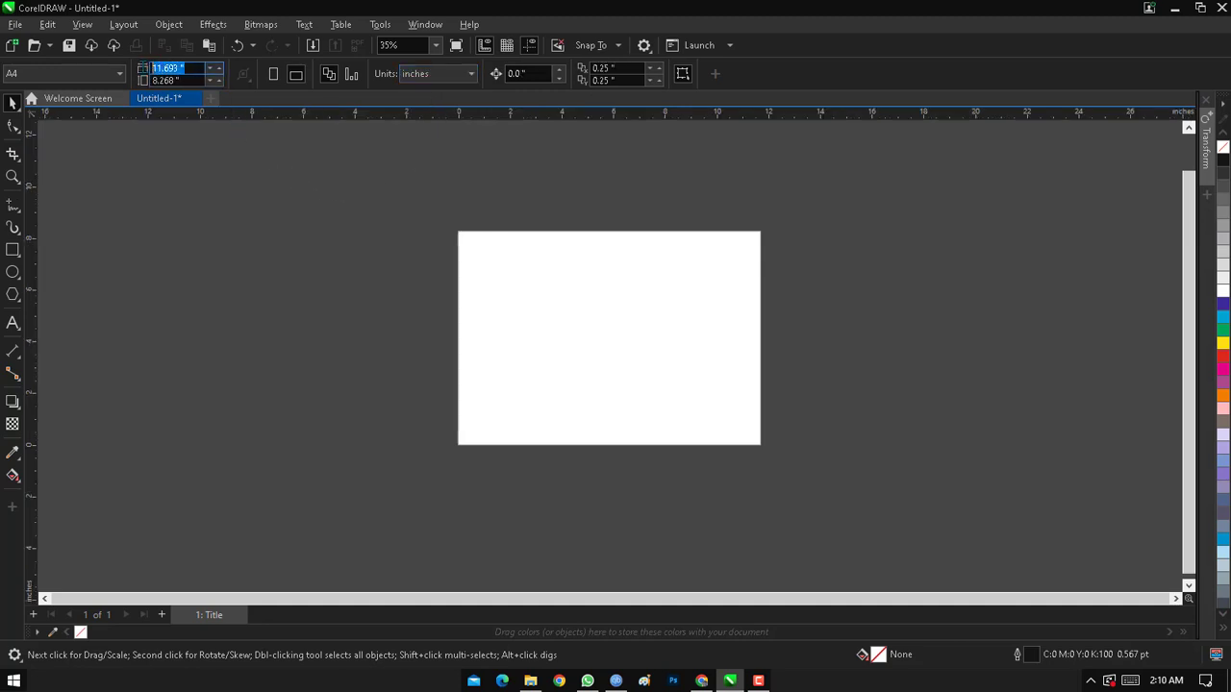
drag(365, 175, 831, 534)
click(169, 69)
drag(183, 81, 145, 84)
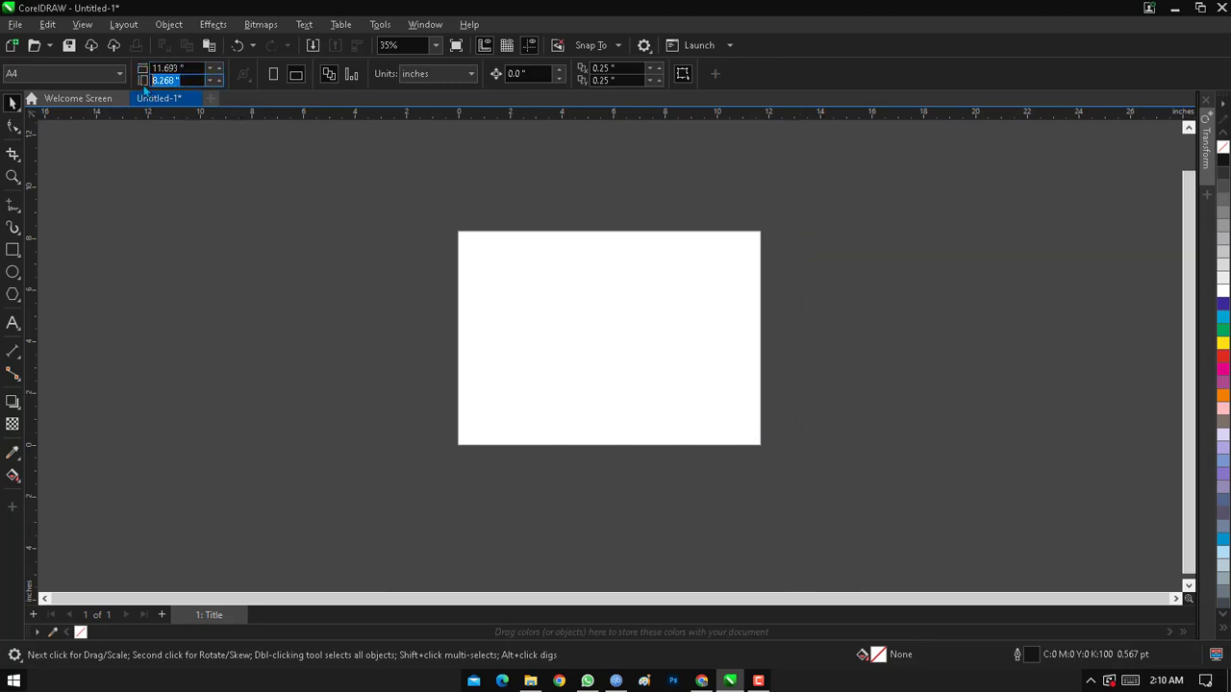
click(184, 228)
Draw a rectangle on the page and set its size to 3.5 inches wide by 2 inches high.
click(13, 250)
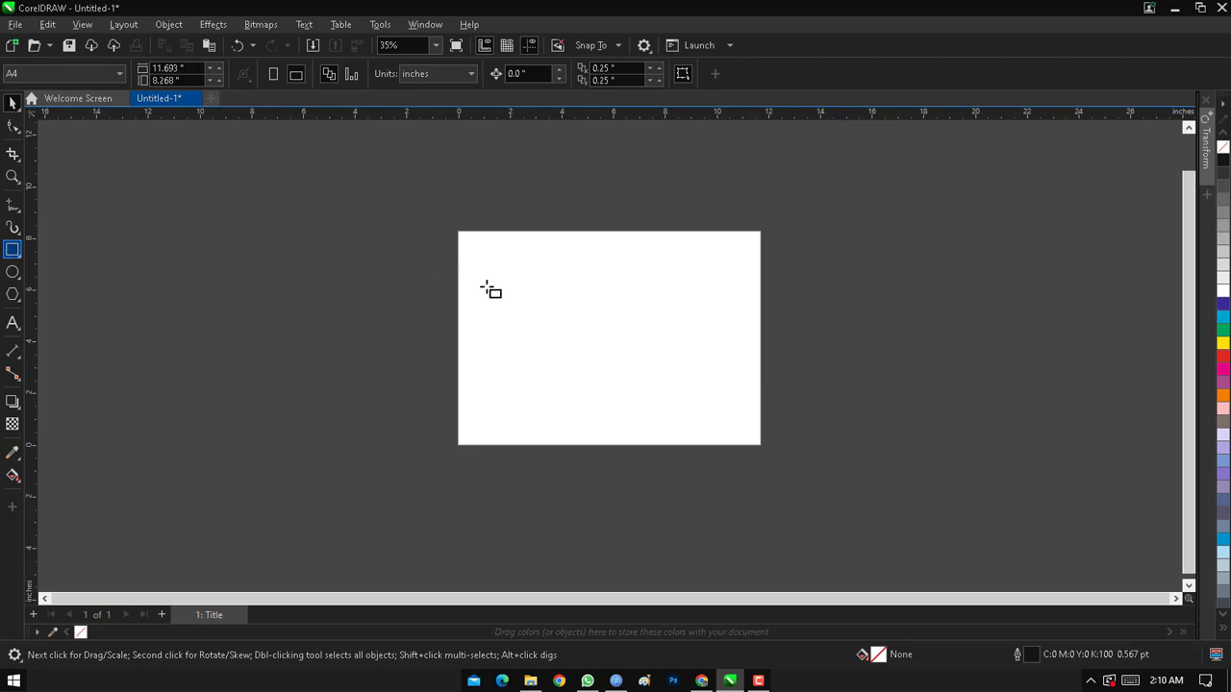
drag(713, 430, 486, 254)
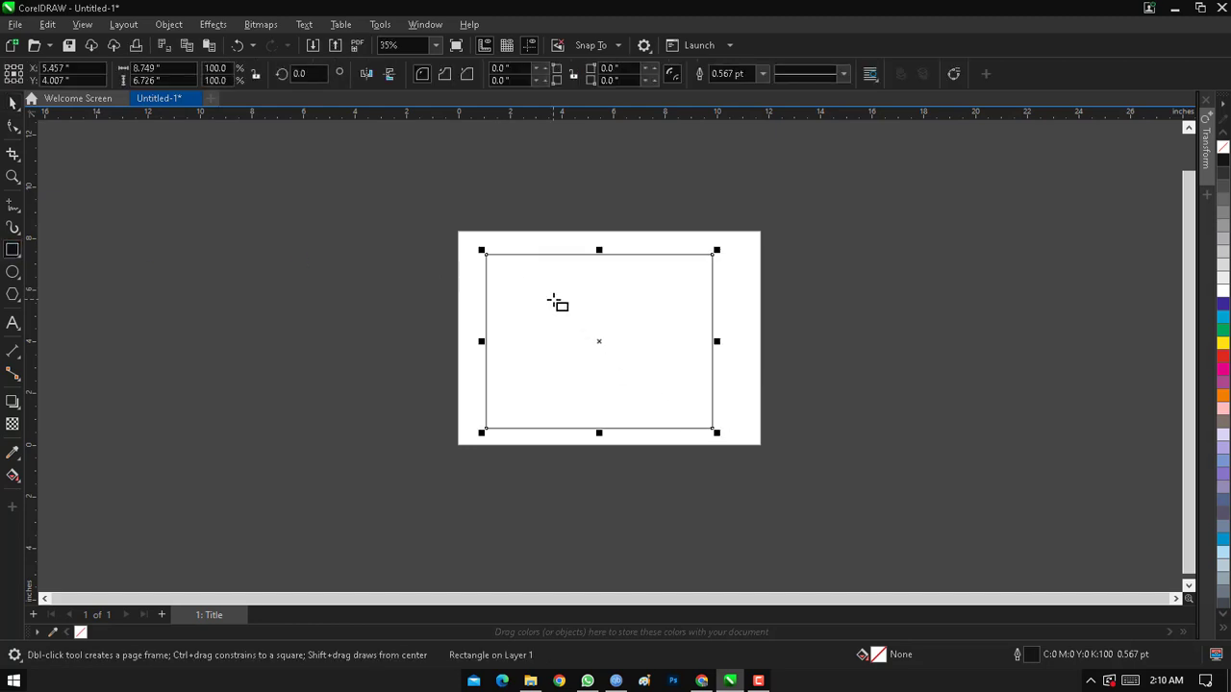
drag(179, 70, 117, 72)
text(3.5)
key(Tab)
text(2)
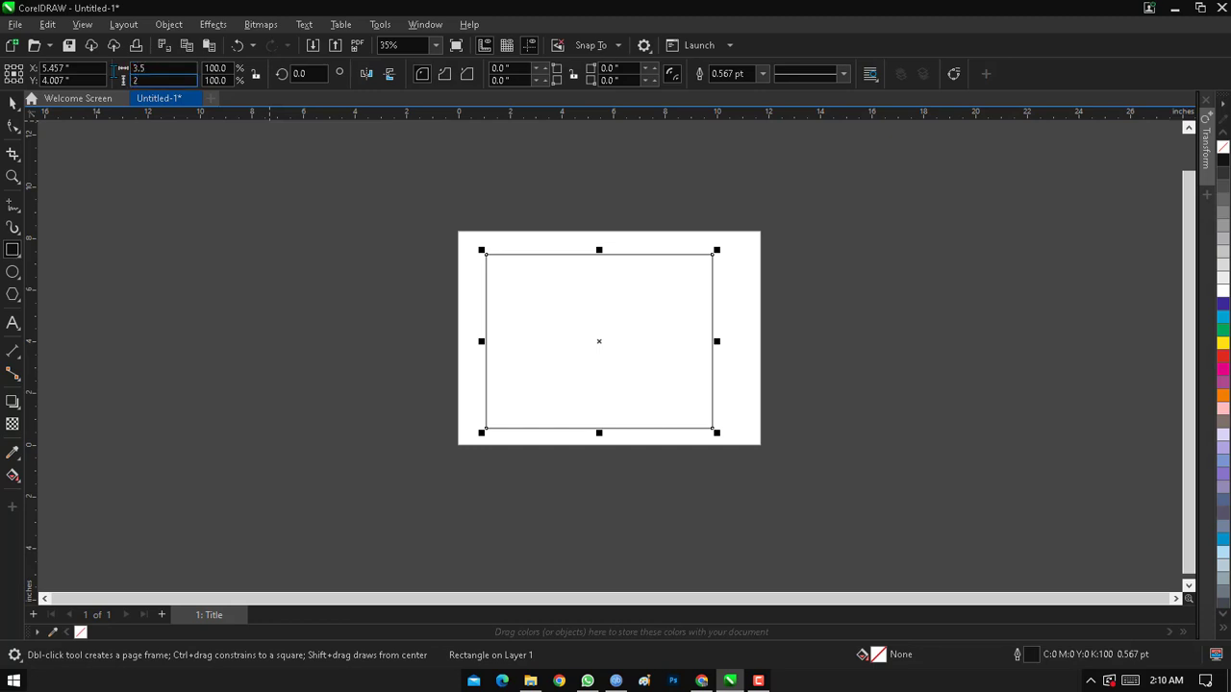
key(Return)
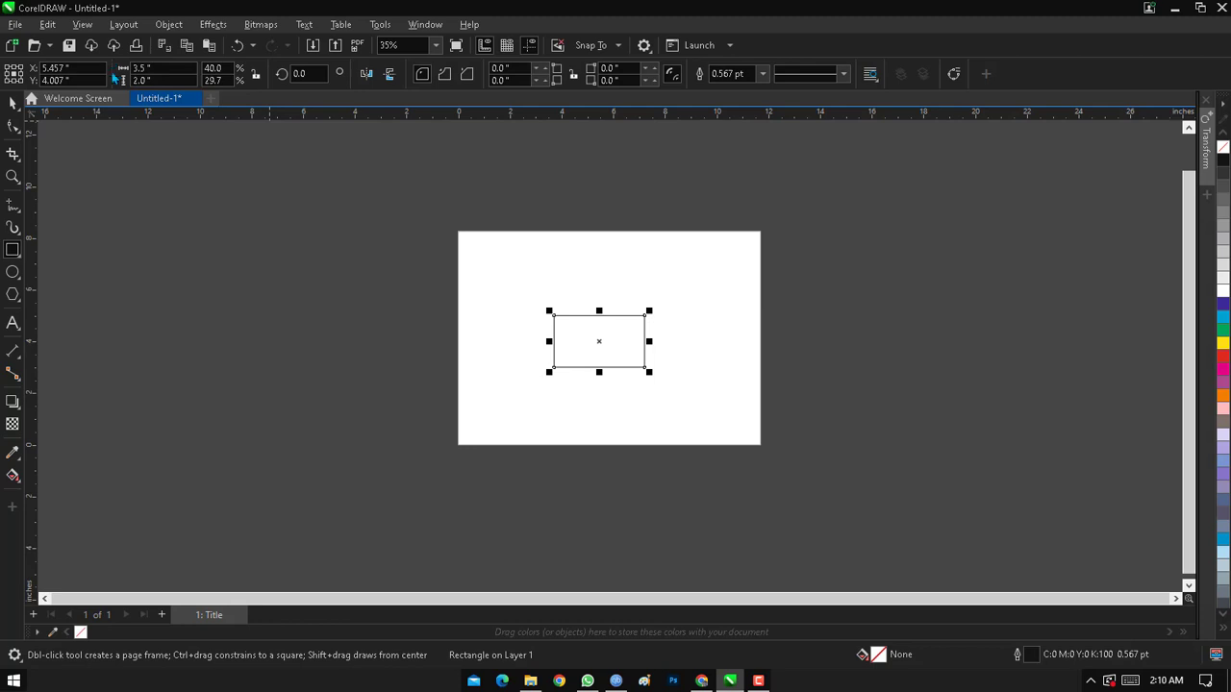
Select the rectangle and center it on the page.
click(14, 104)
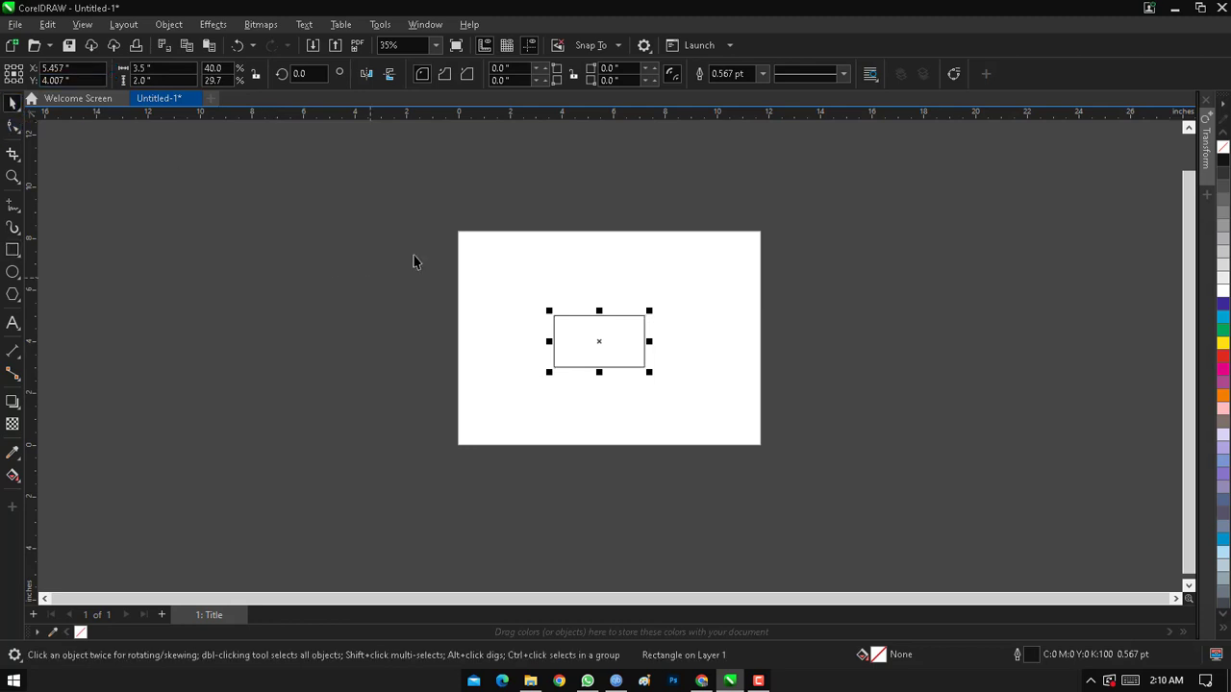
drag(414, 245, 776, 423)
key(p)
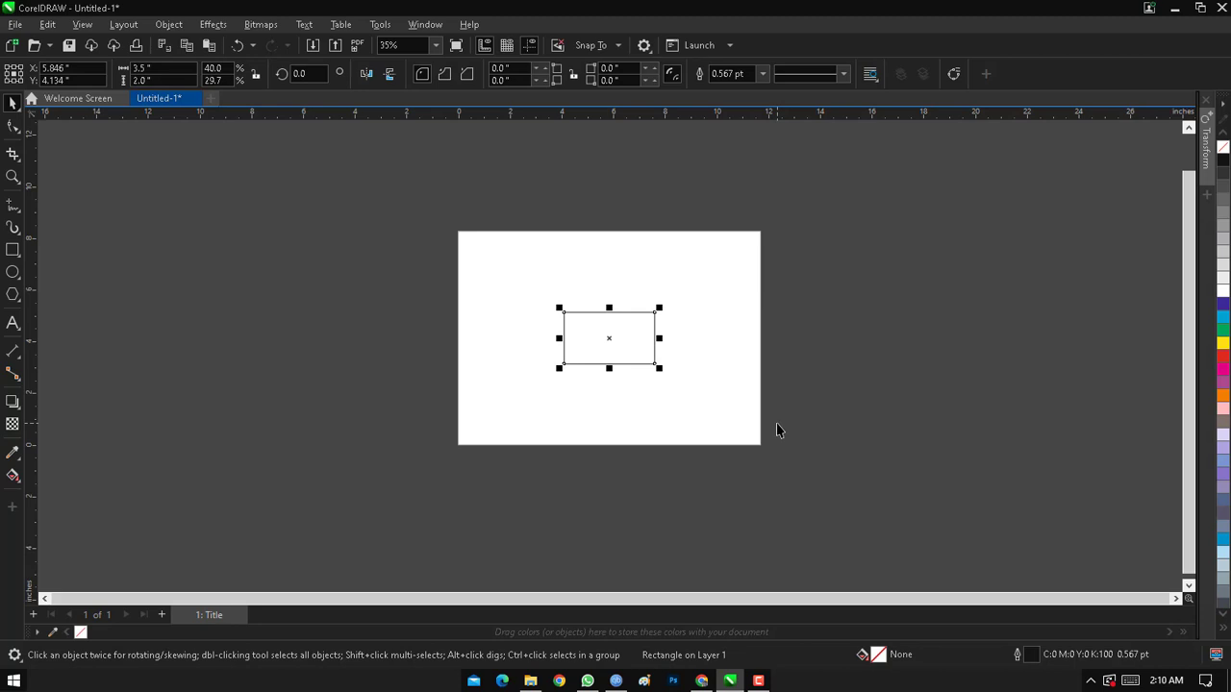
Lock the rectangle's proportions and set its width to 4 inches.
click(255, 77)
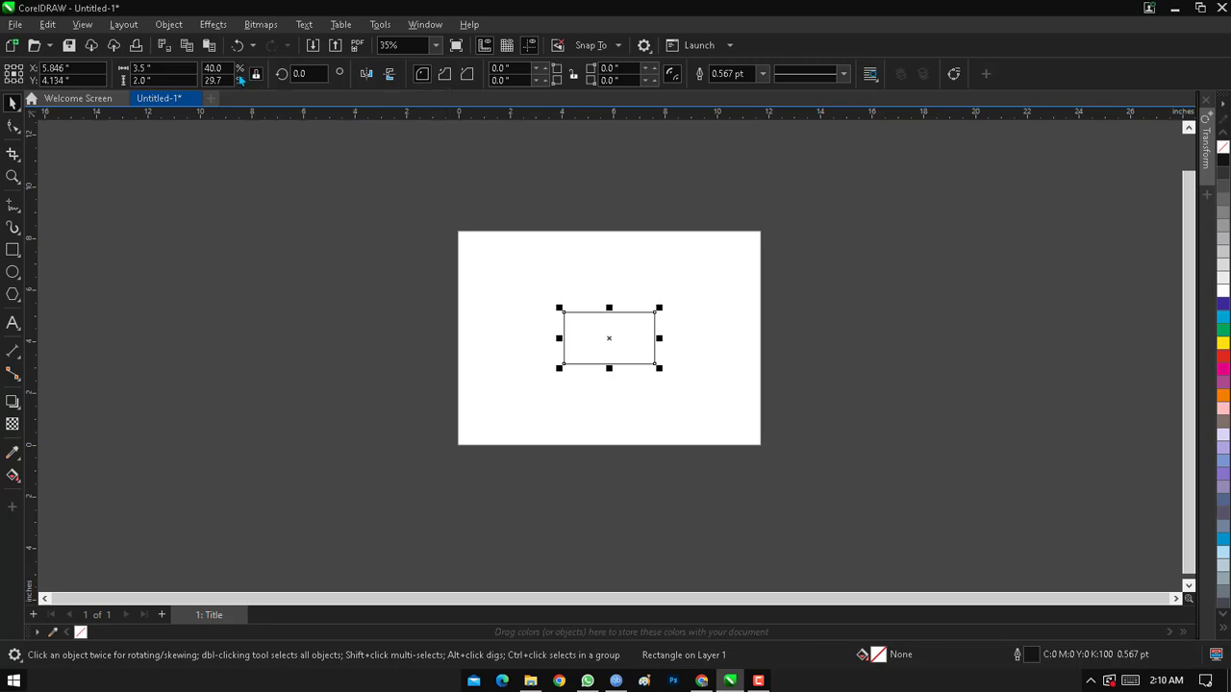
drag(185, 71, 73, 74)
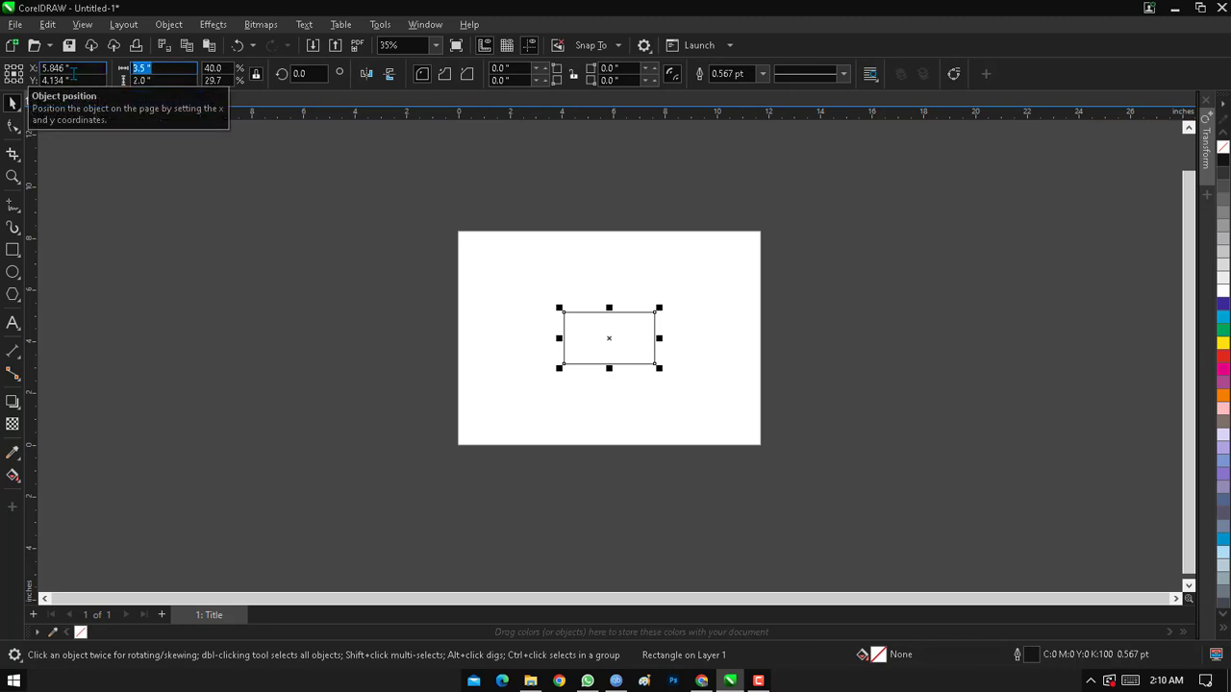
text(4)
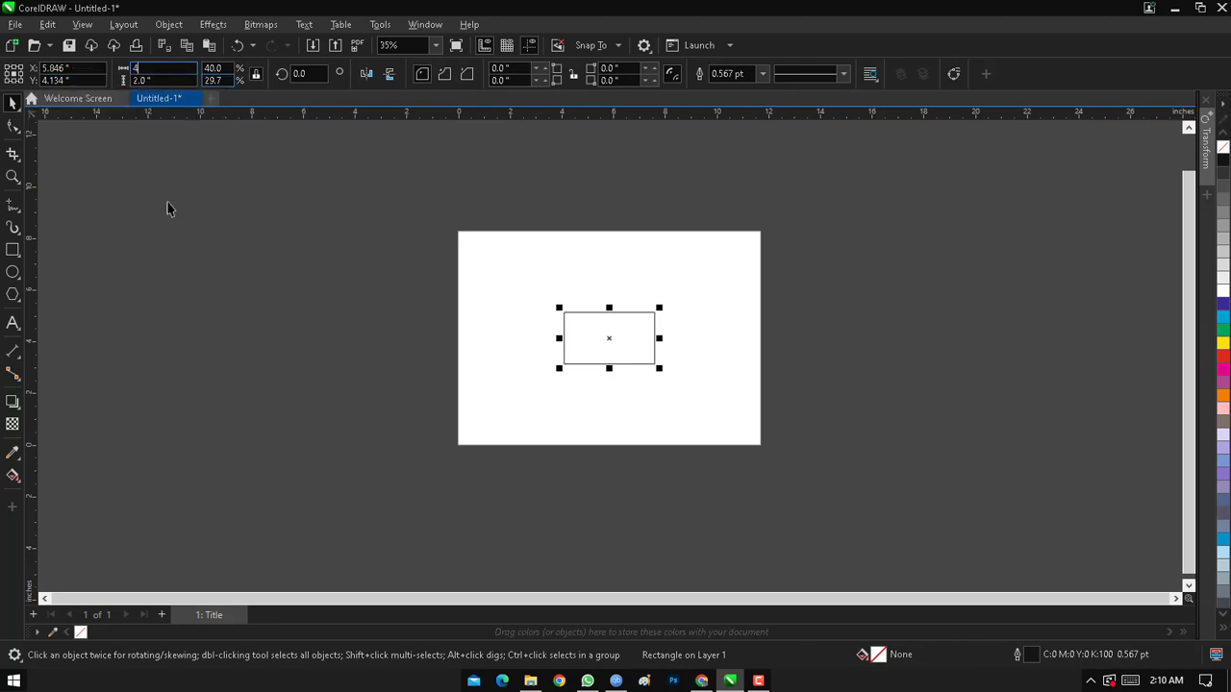
key(Return)
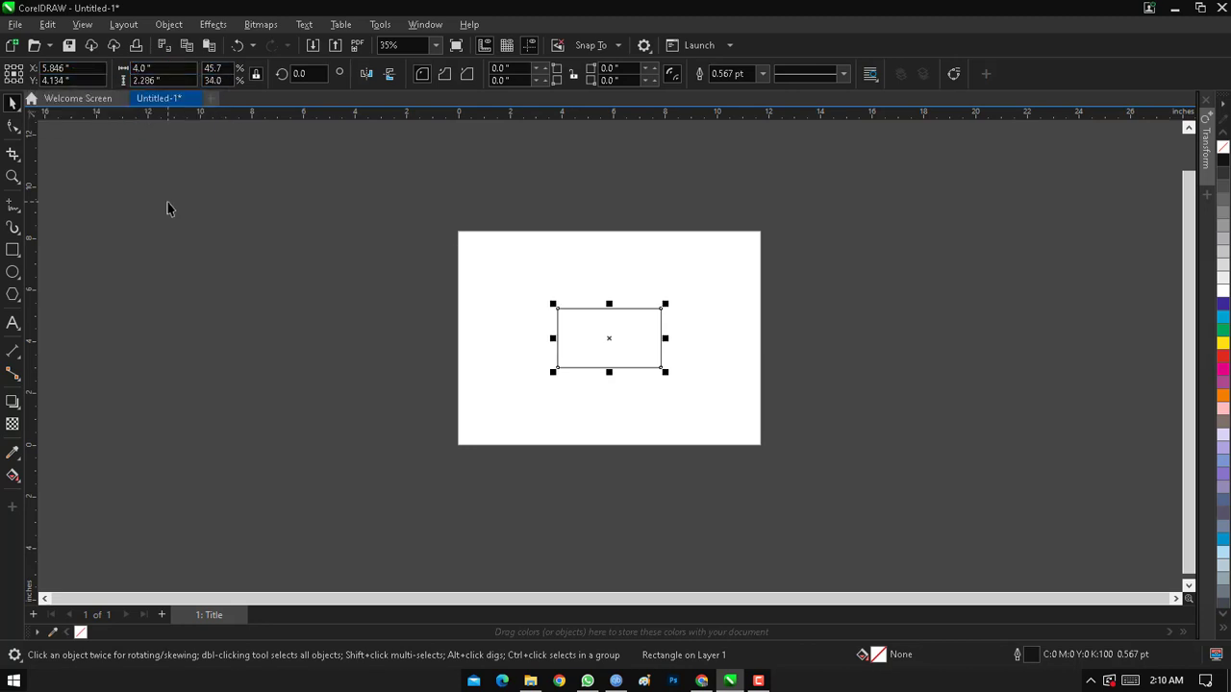
Scale the rectangle proportionally to a width of 7 inches.
click(156, 67)
double_click(156, 68)
text(7)
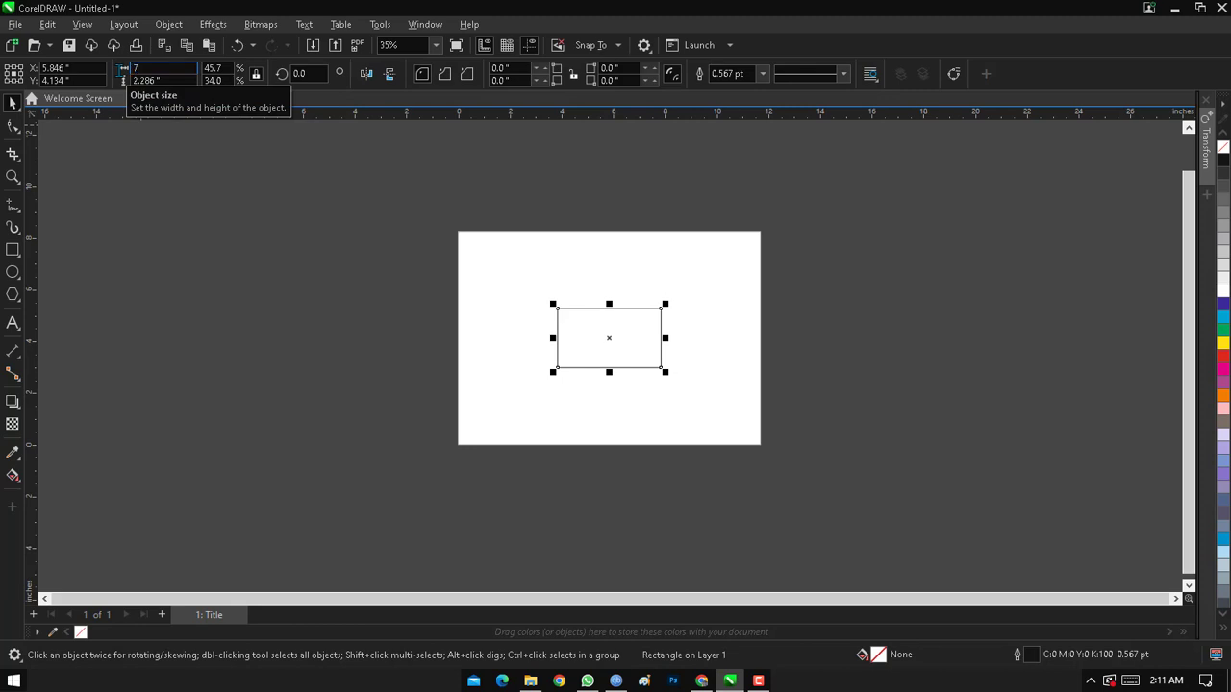
key(Return)
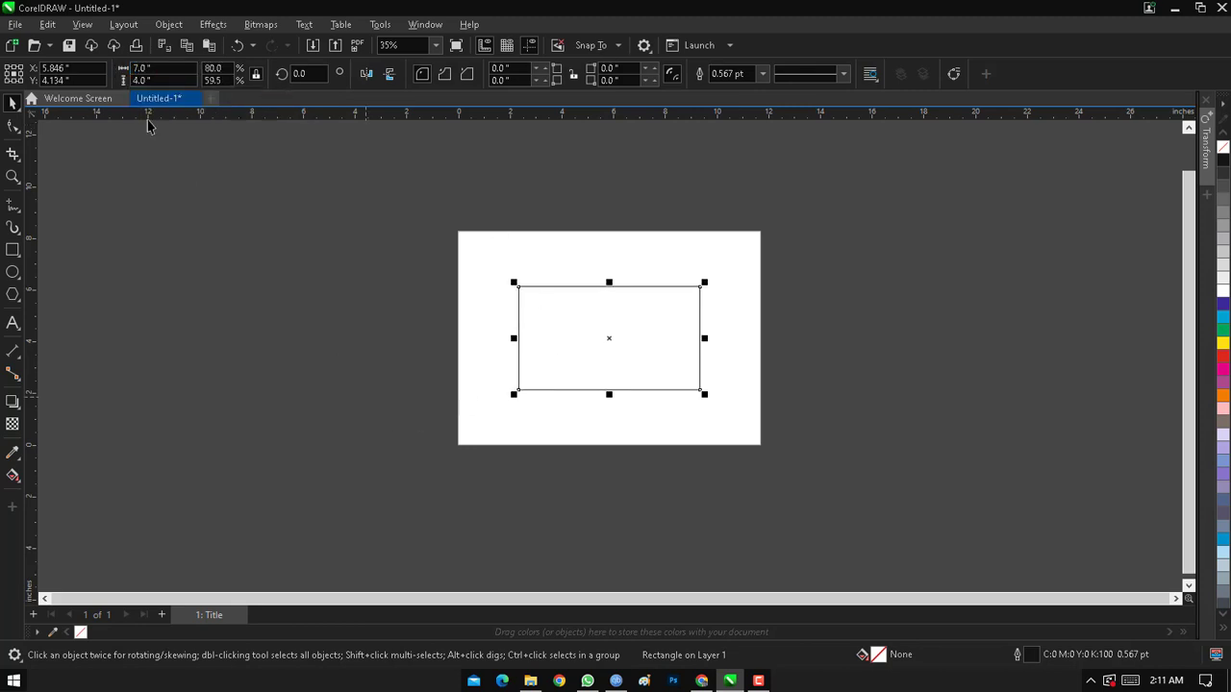
drag(161, 81, 124, 81)
Draw a circle about 5.6 inches in diameter outside the page, to the left of it.
click(12, 272)
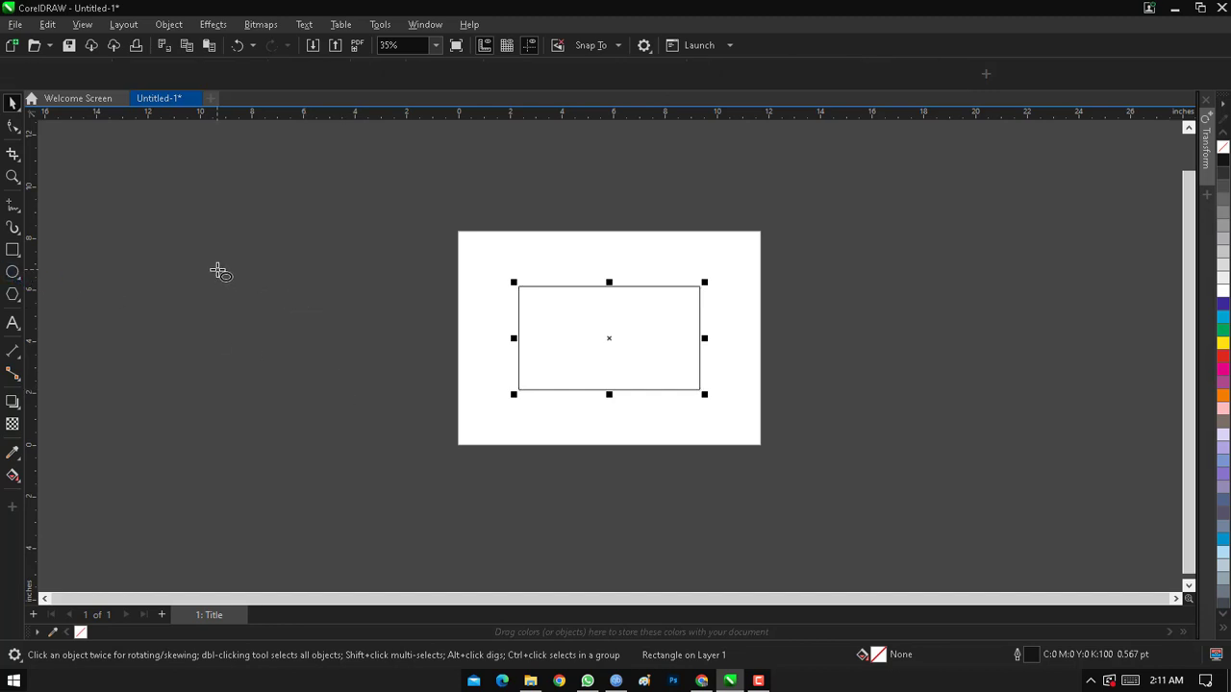
drag(217, 269, 360, 414)
key(space)
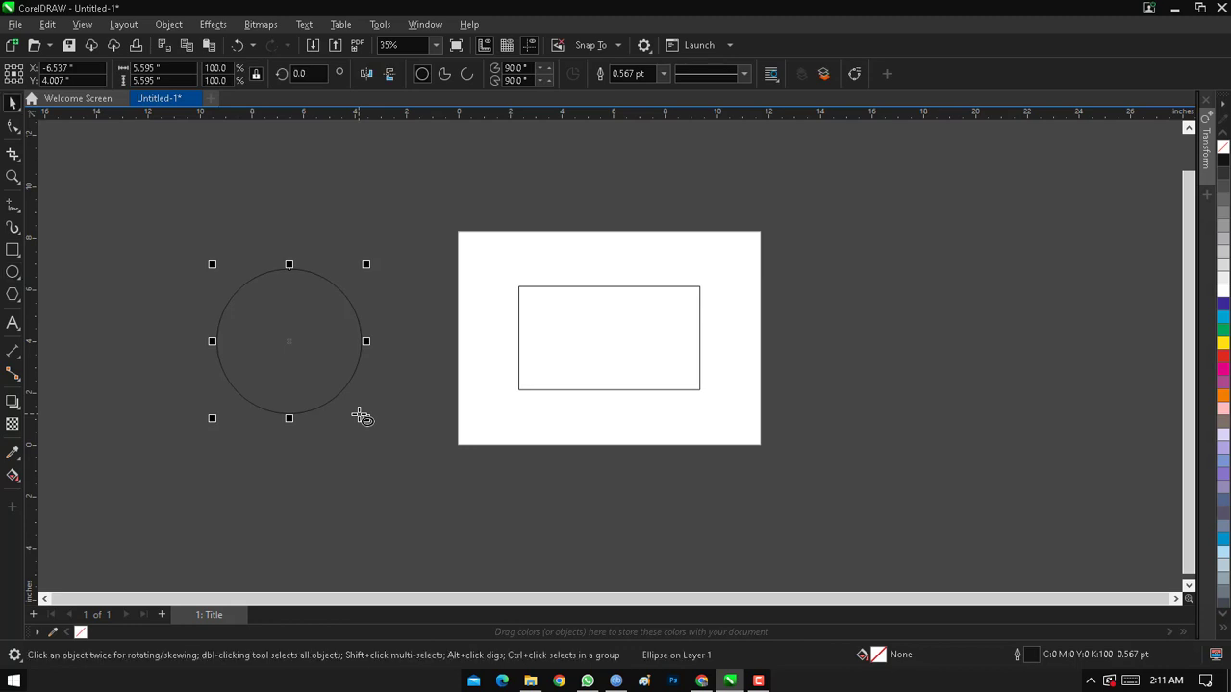
drag(292, 342, 328, 365)
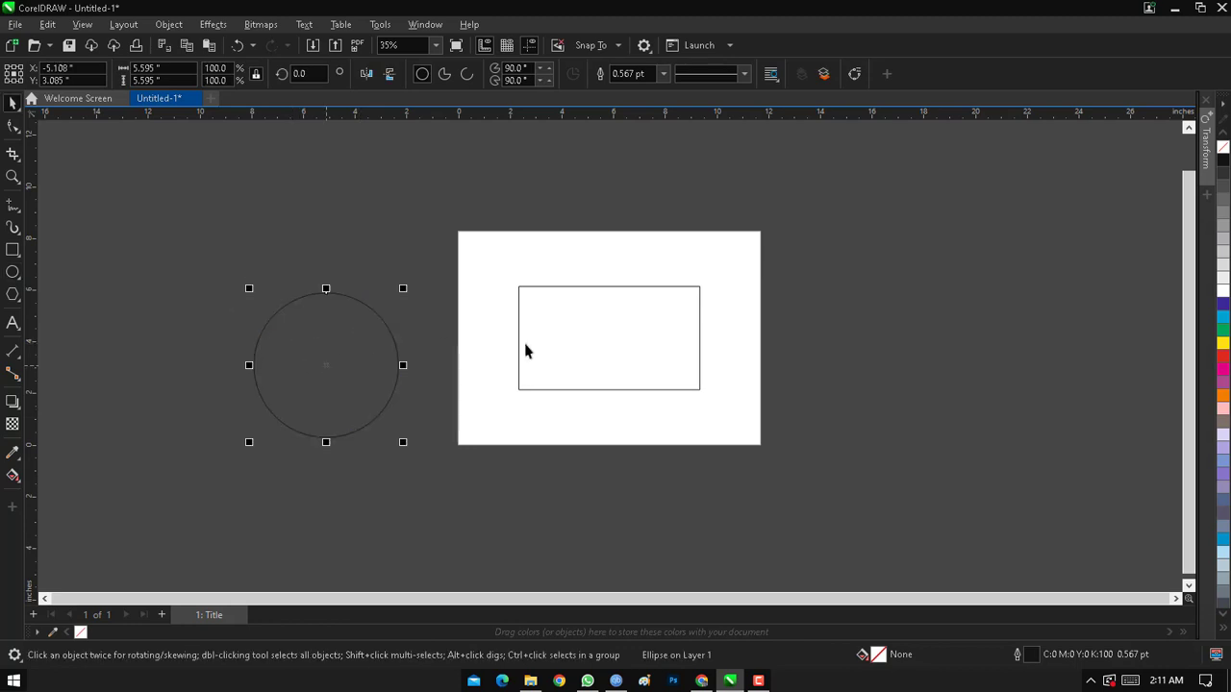
Move the rectangle off the page to the upper left and center the circle on the page.
drag(584, 332, 236, 235)
drag(321, 341, 607, 308)
key(p)
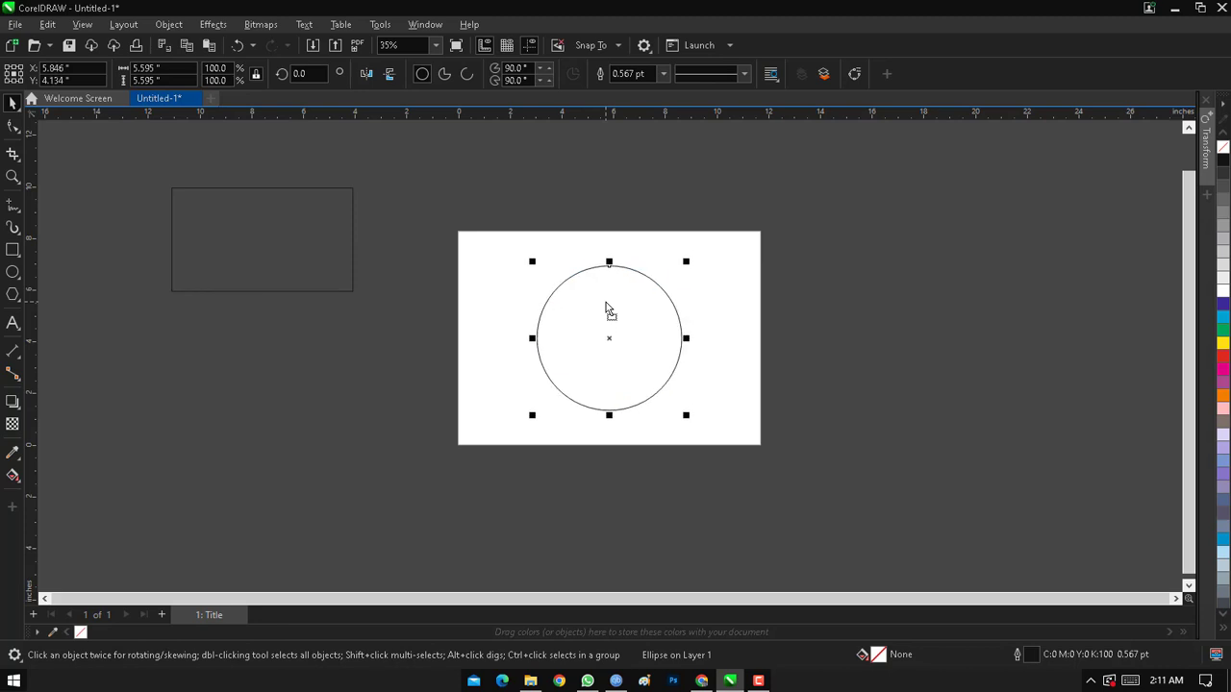
Try setting the circle's width to 7 inches with its proportions unlocked, and undo the change.
click(175, 69)
click(170, 82)
click(187, 69)
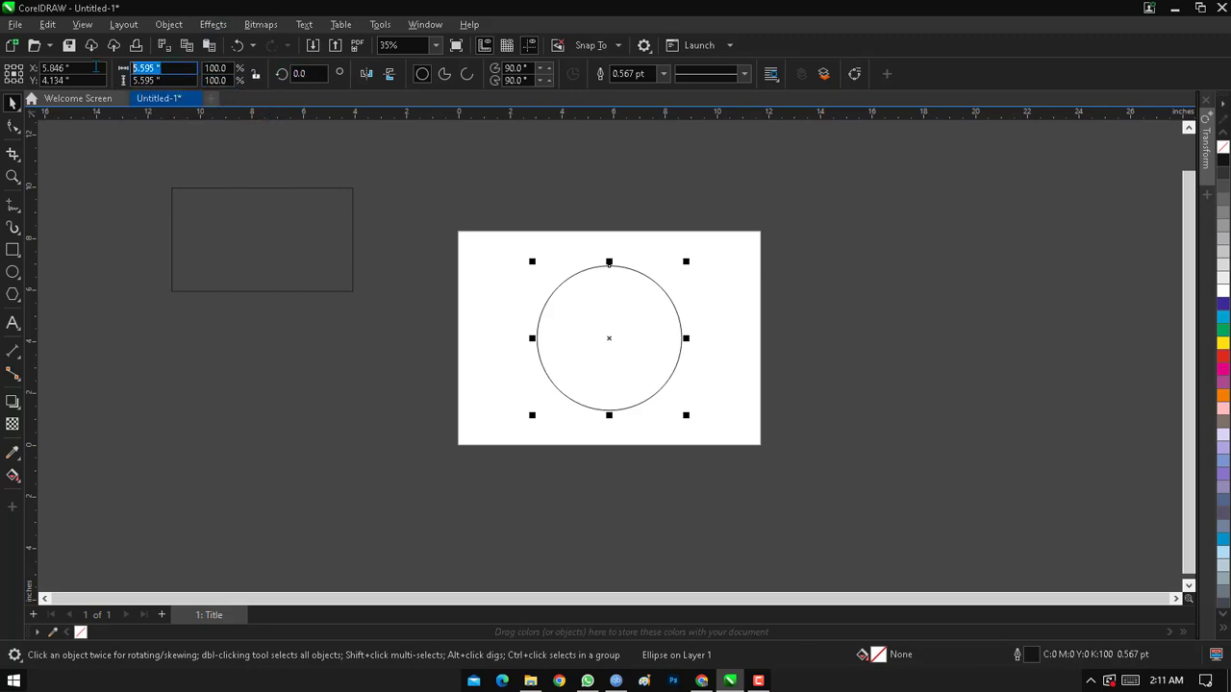
text(7)
key(Return)
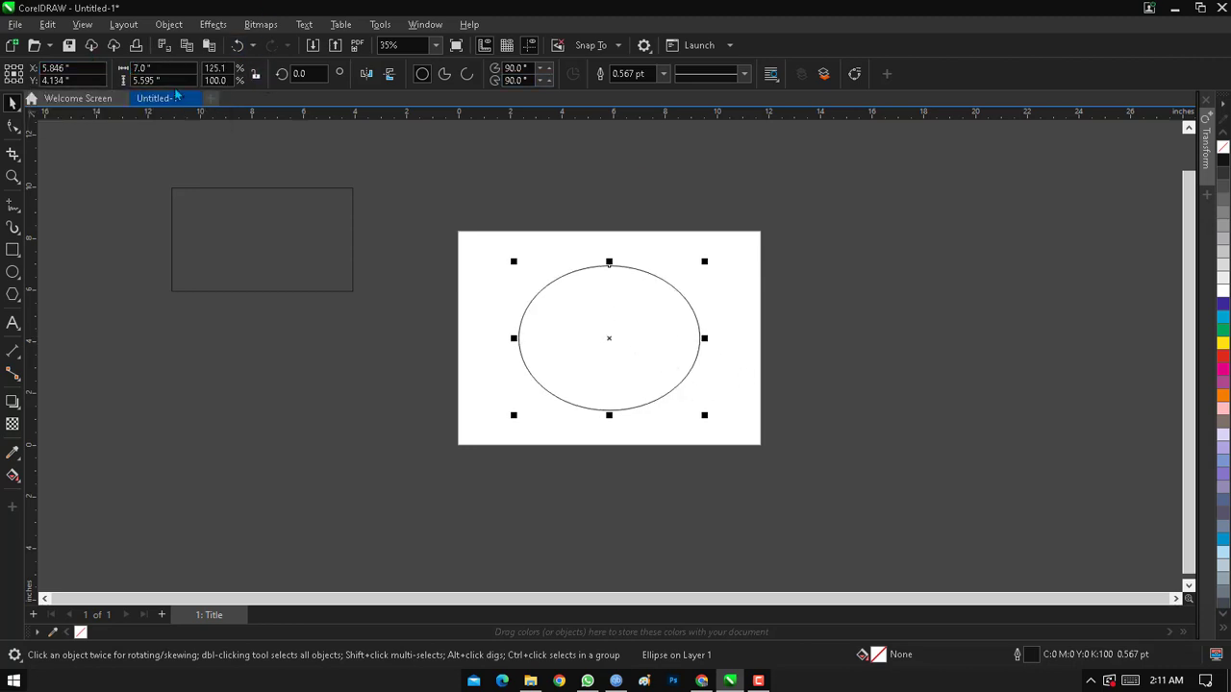
click(150, 81)
key(ctrl+z)
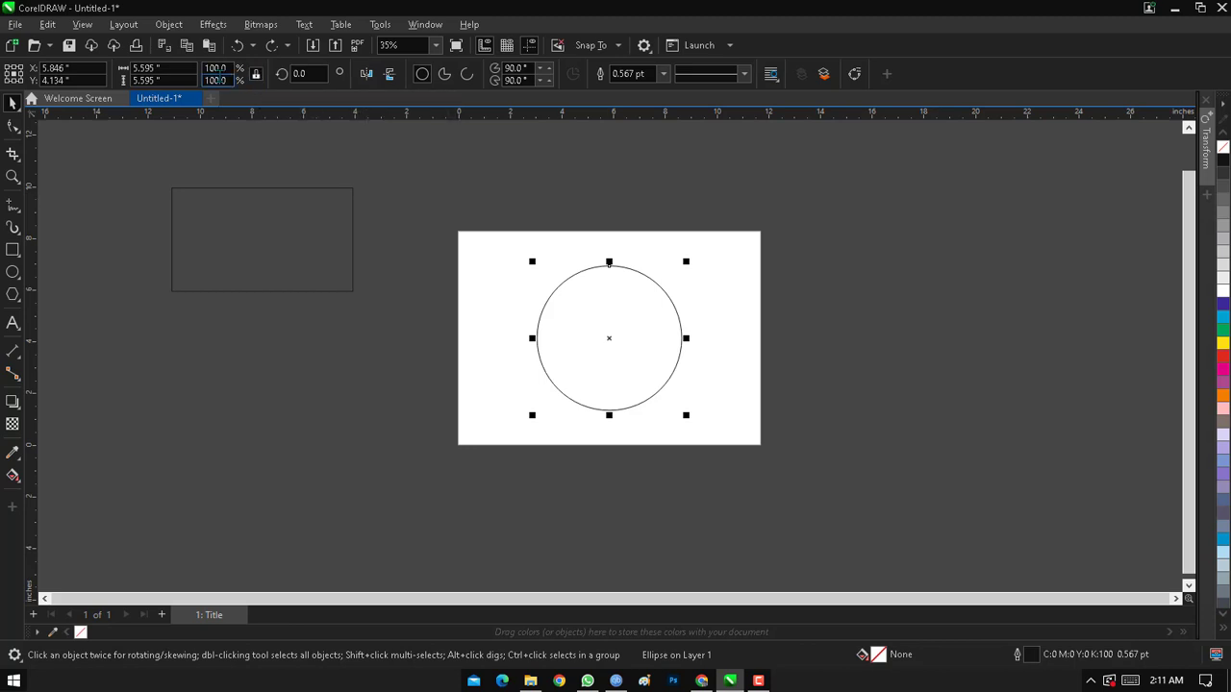
Set the circle's width to 8 inches with its proportions locked.
click(147, 68)
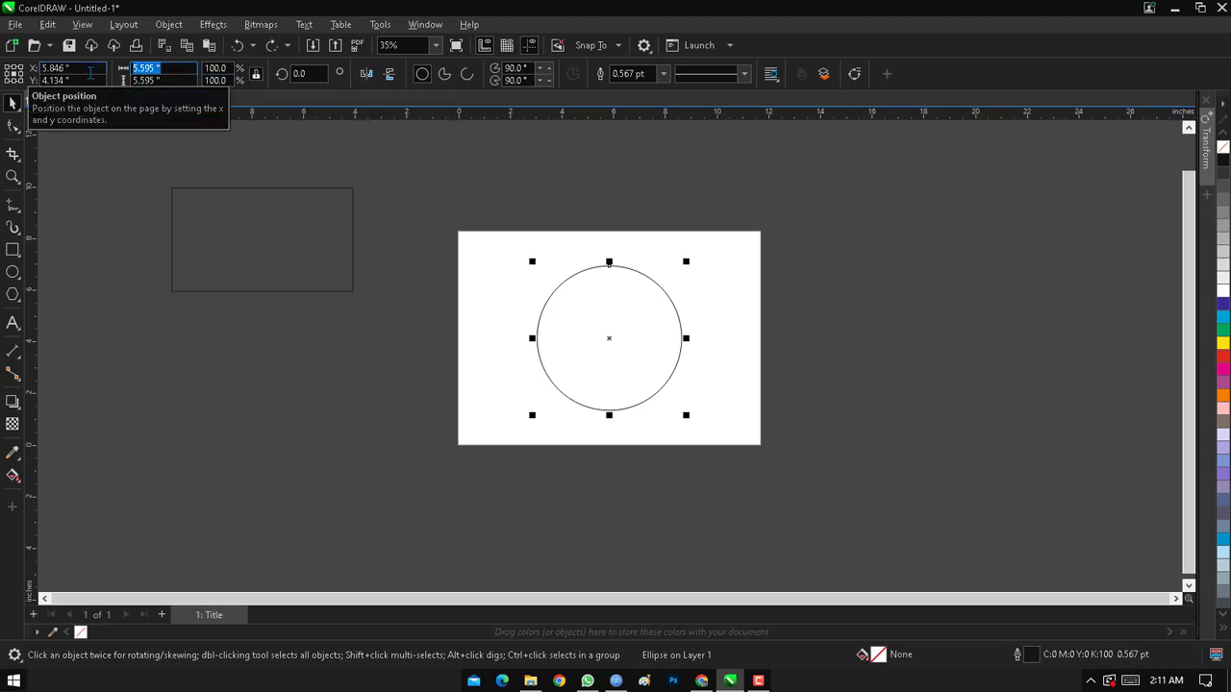
text(8)
key(Return)
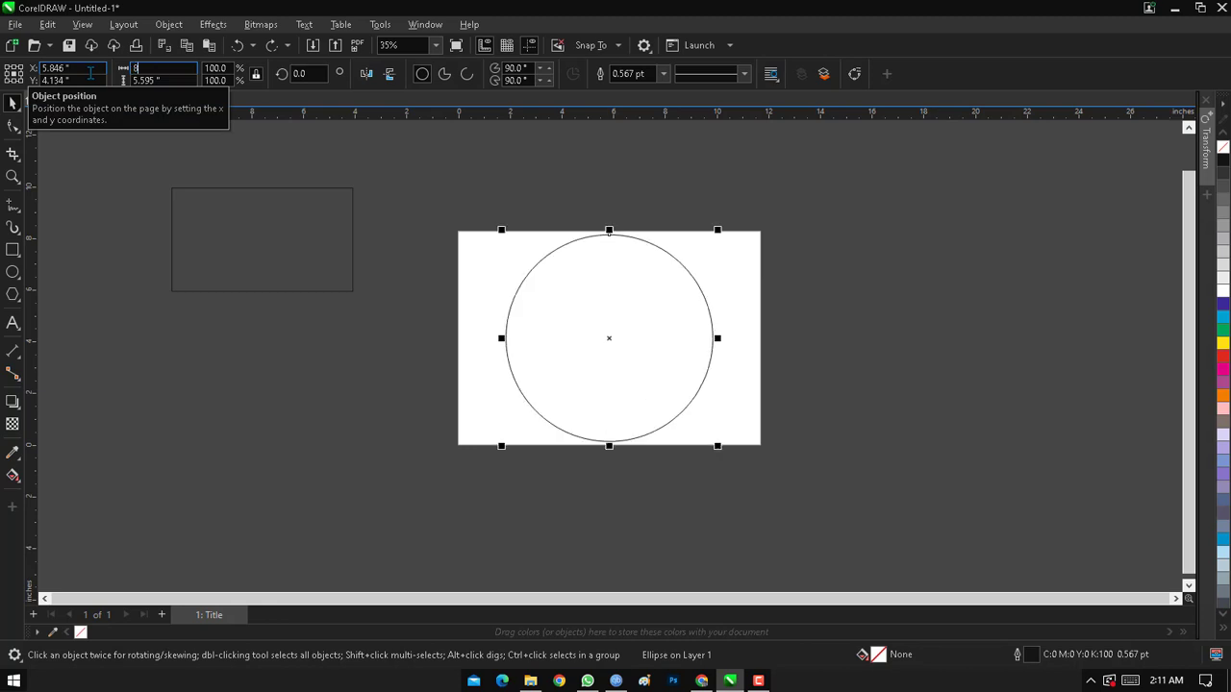
click(163, 81)
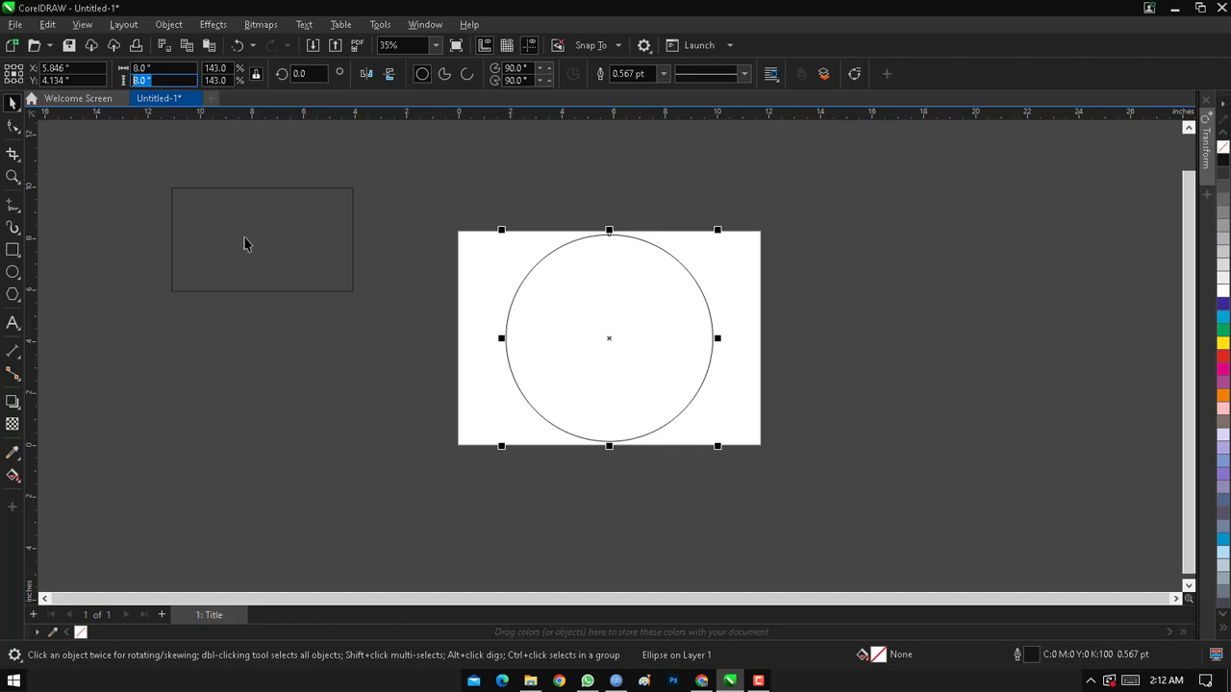
Move the rectangle back onto the page, centered over the circle.
drag(250, 244, 603, 344)
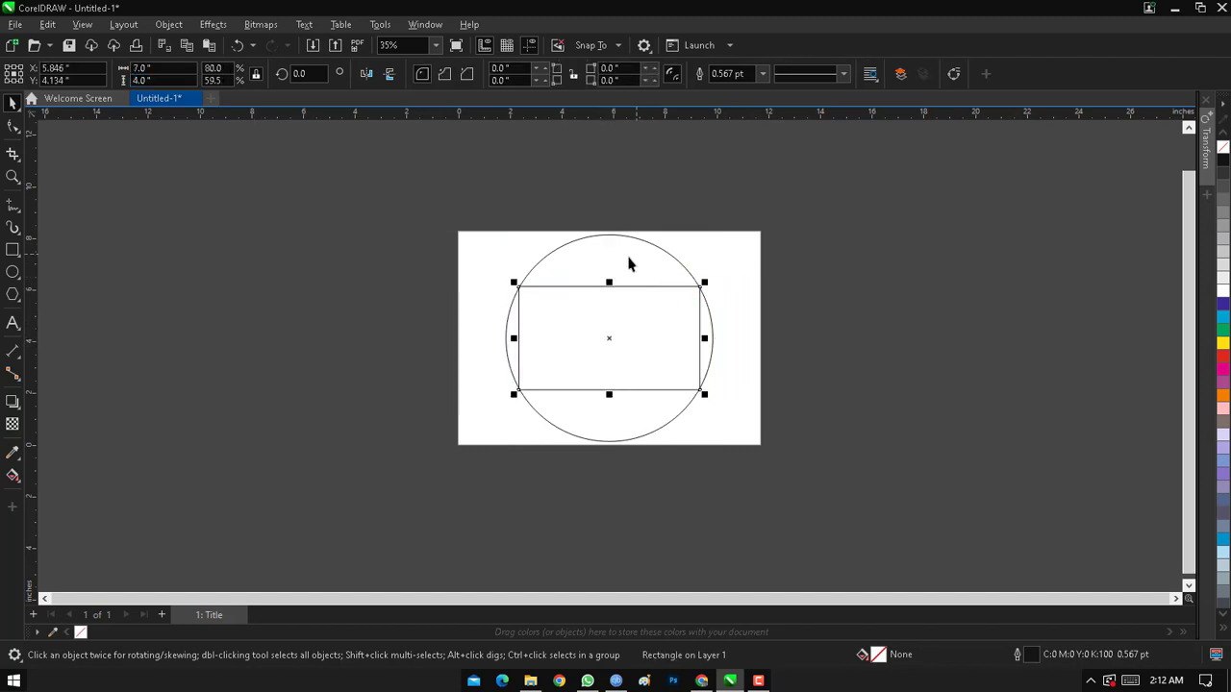
click(629, 264)
click(620, 311)
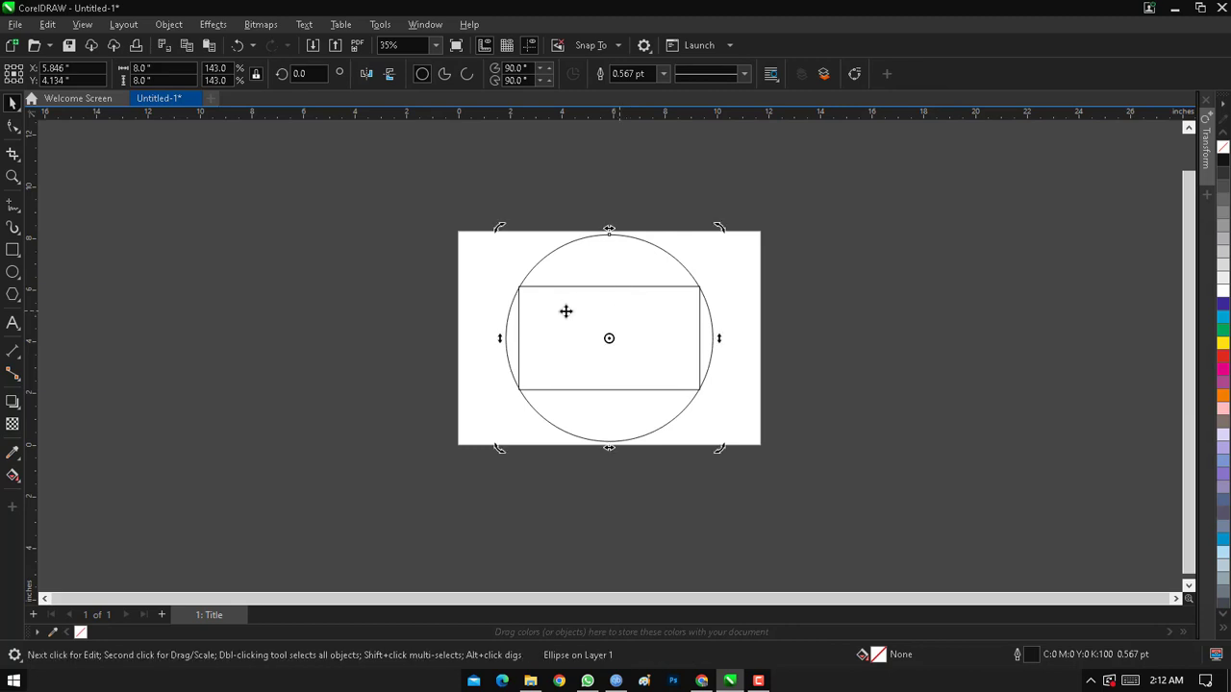
drag(393, 260, 784, 432)
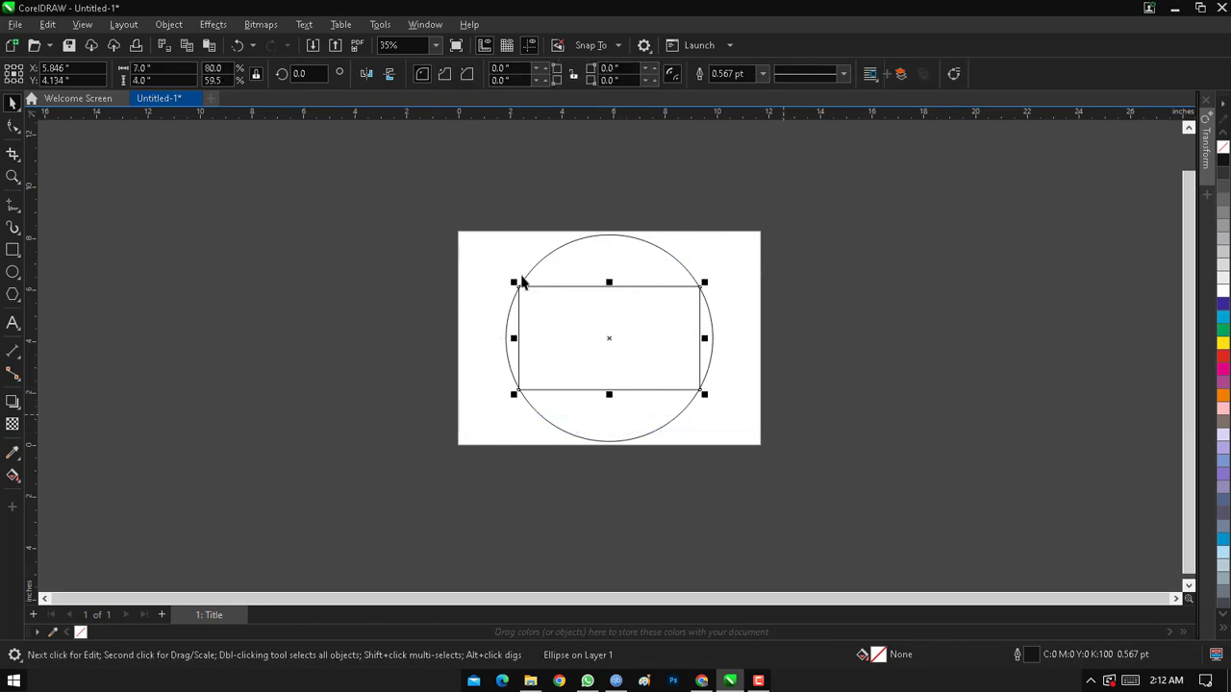
Scale the rectangle proportionally to a width of 8 inches, followed by 10 inches.
click(144, 68)
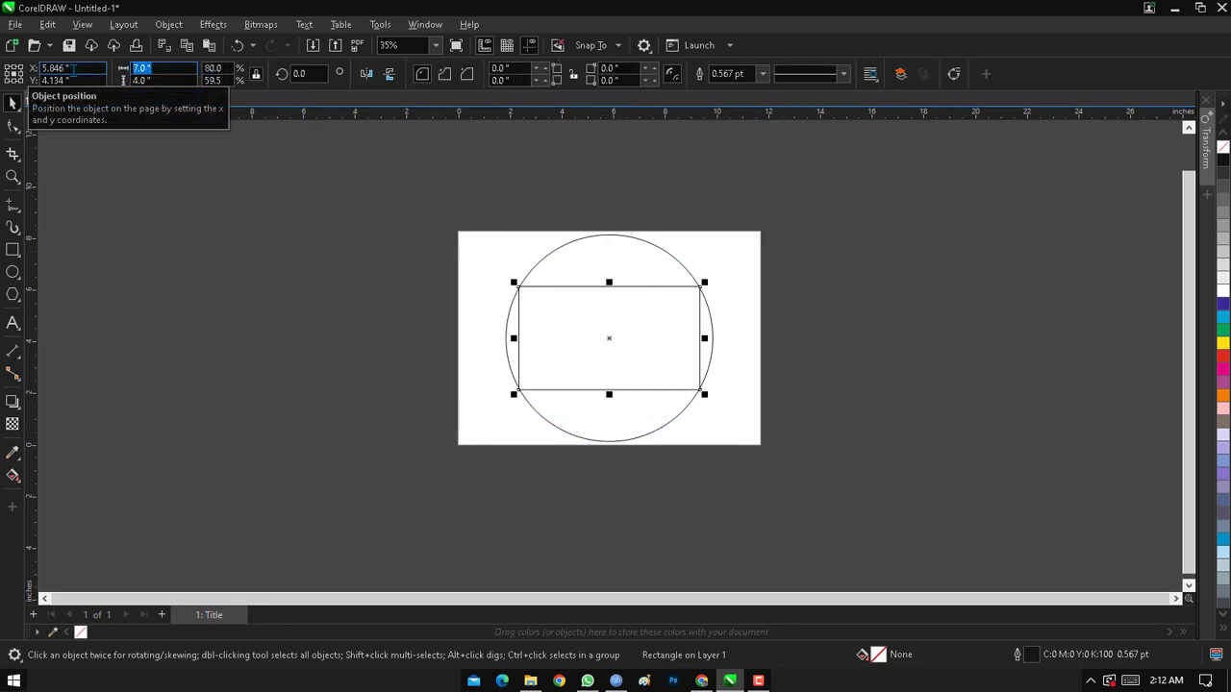
text(8)
key(Return)
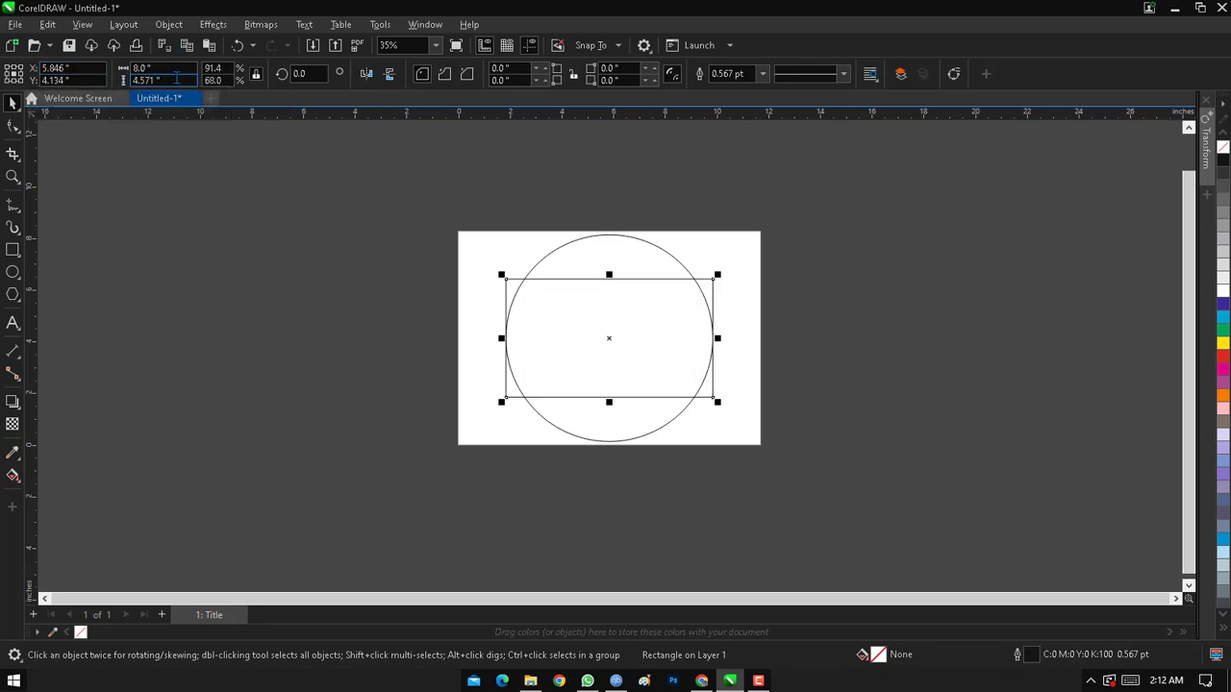
click(144, 68)
text(10)
key(Return)
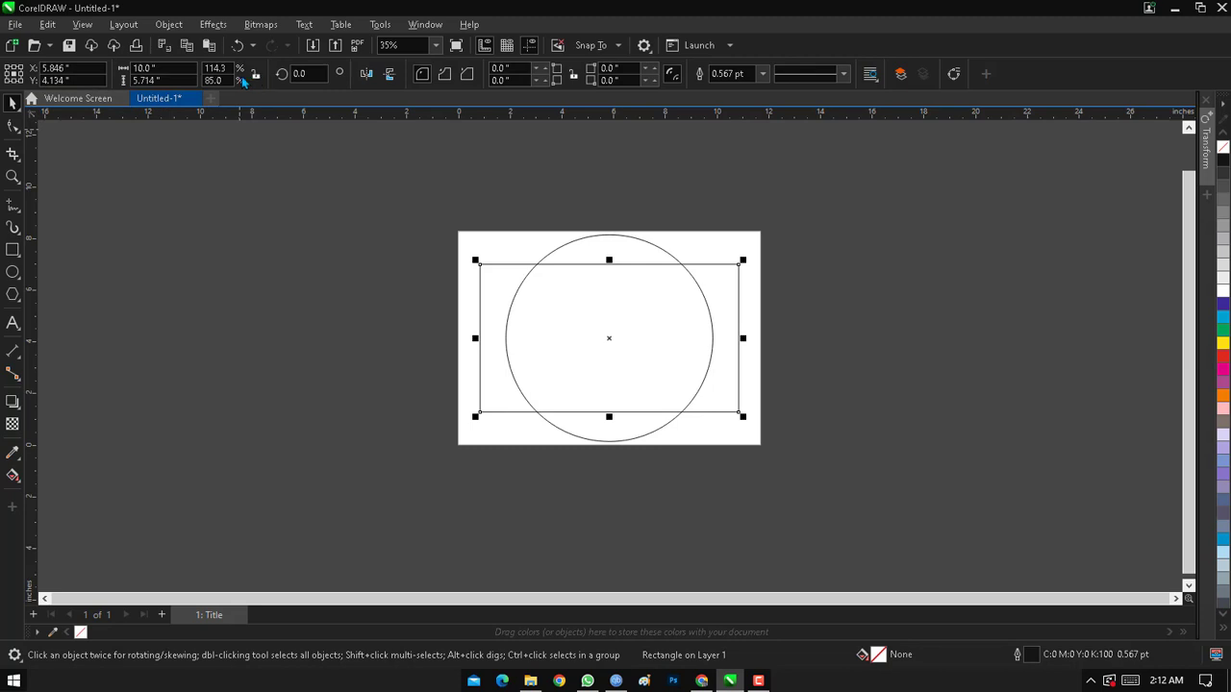
Set the rectangle's width to 5 inches with its proportions unlocked.
click(181, 69)
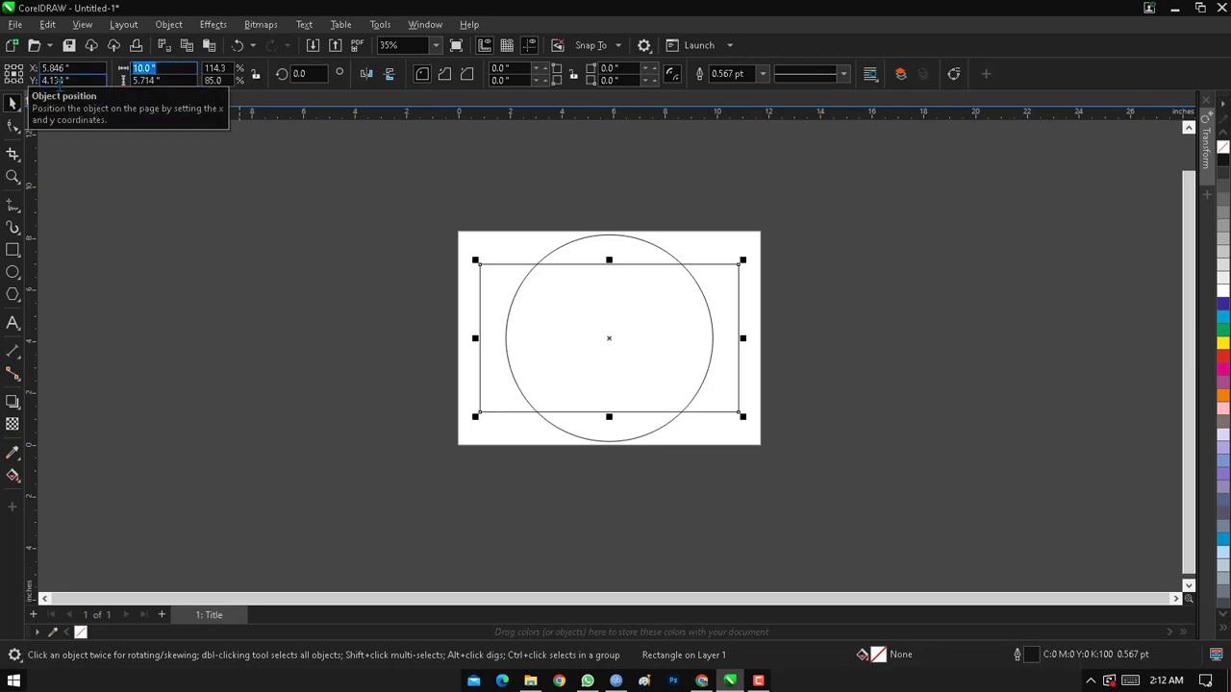
text(5)
key(Return)
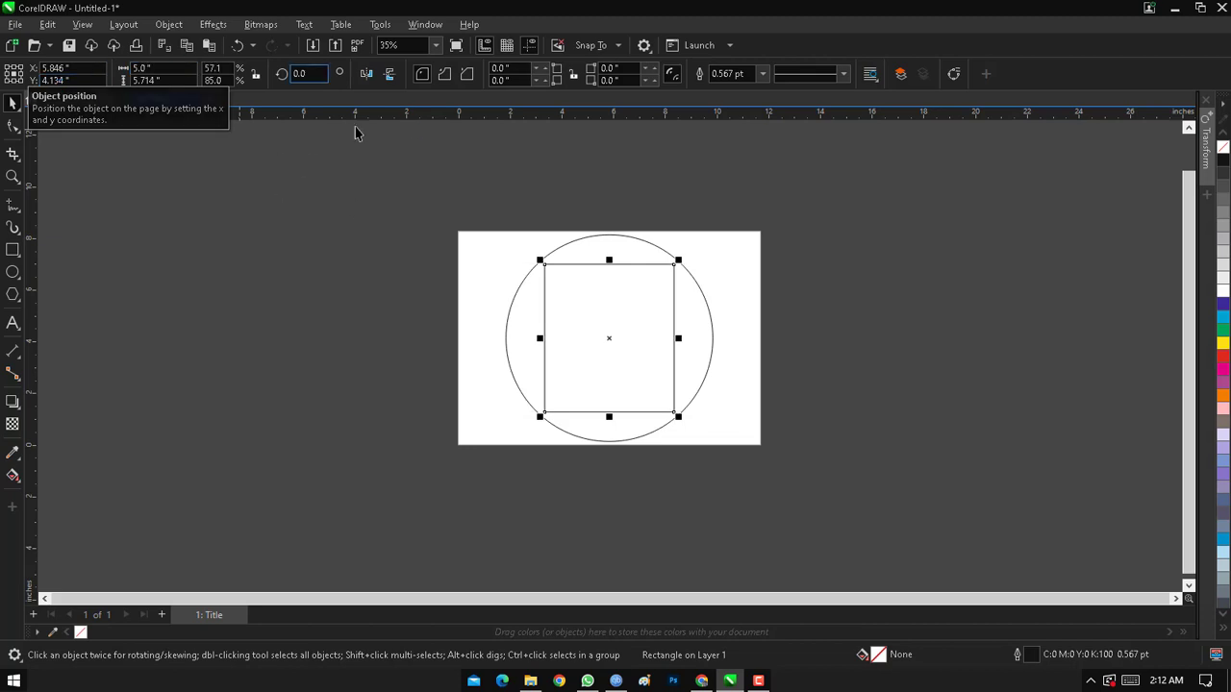
click(157, 68)
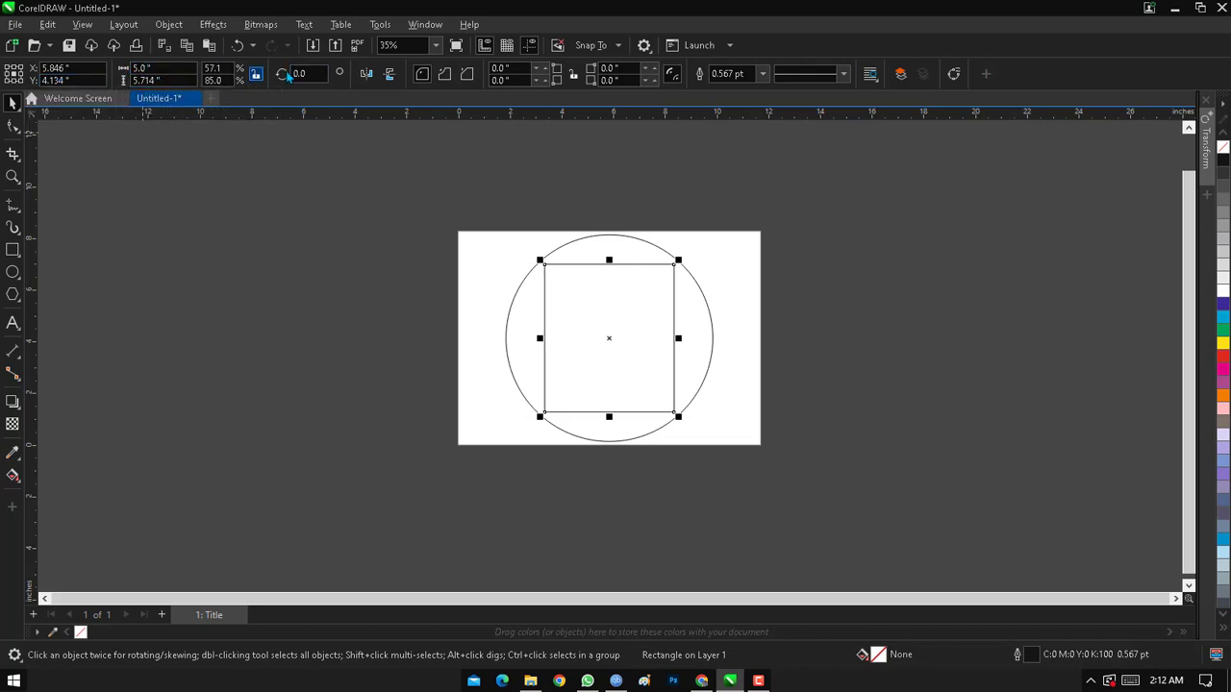
Set the rectangle's height to 5 inches with its proportions unlocked.
click(157, 80)
text(5)
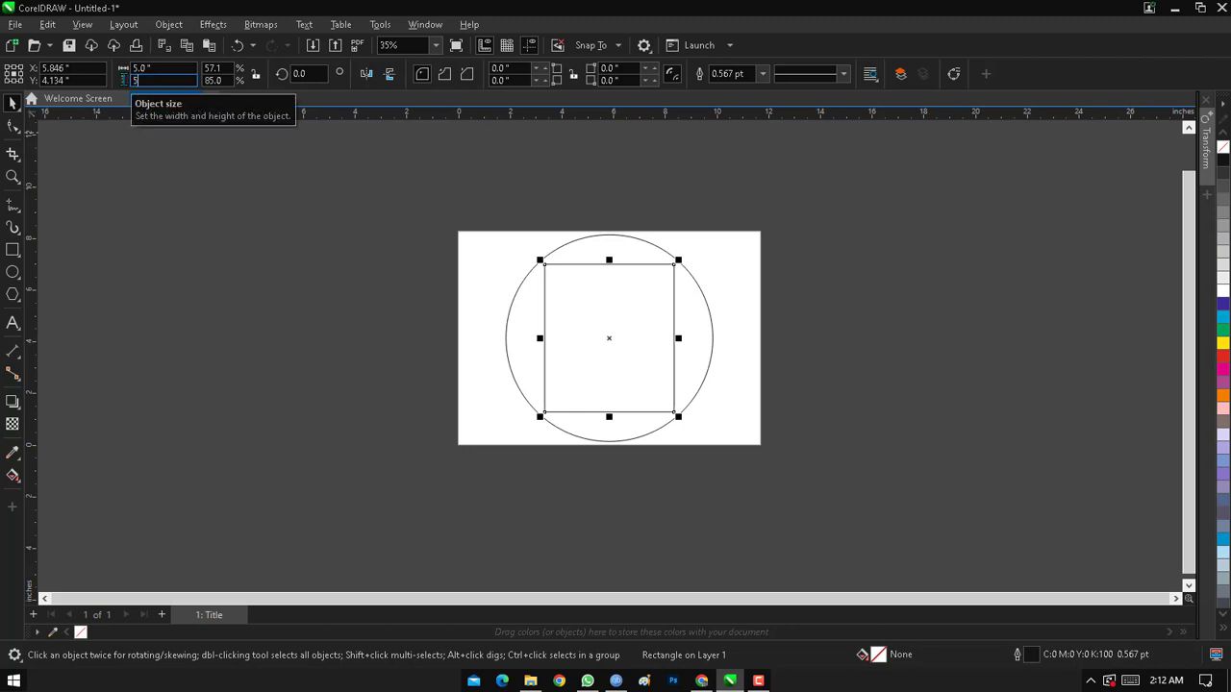
key(Return)
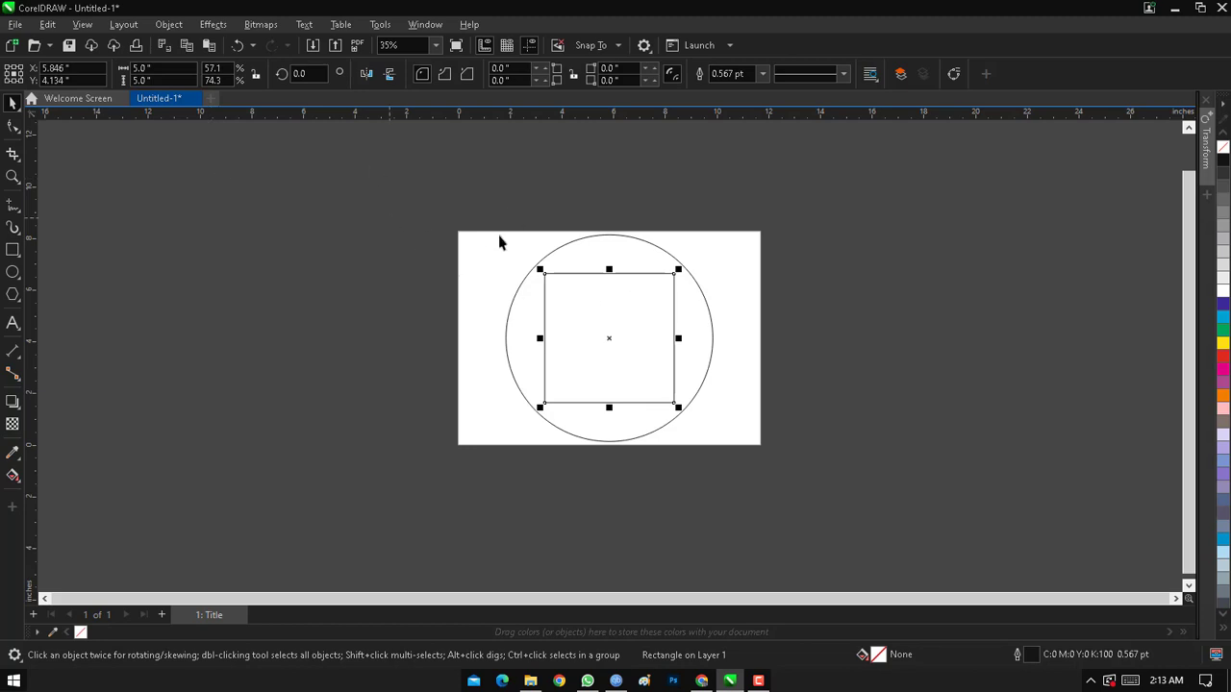
Move the circle off the page, away from the square, and delete it.
drag(595, 327, 293, 311)
click(600, 303)
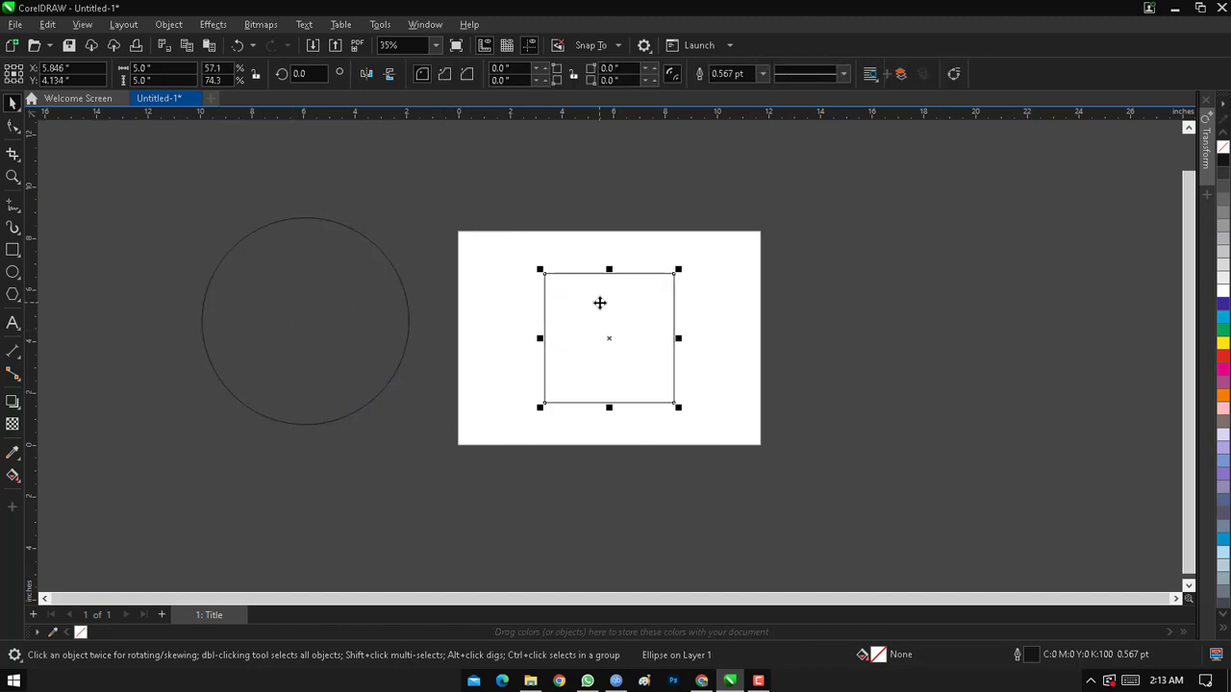
click(599, 304)
click(339, 290)
key(Delete)
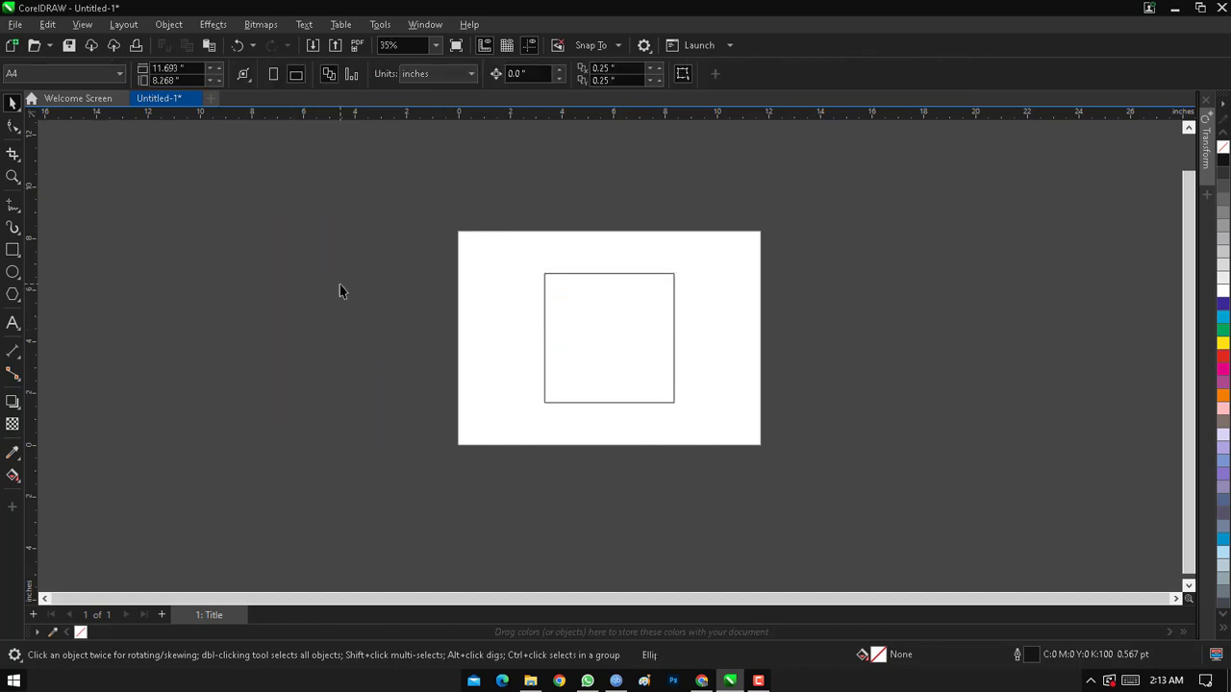
Set the document's nudge distance to 1 inch with nothing selected.
click(602, 327)
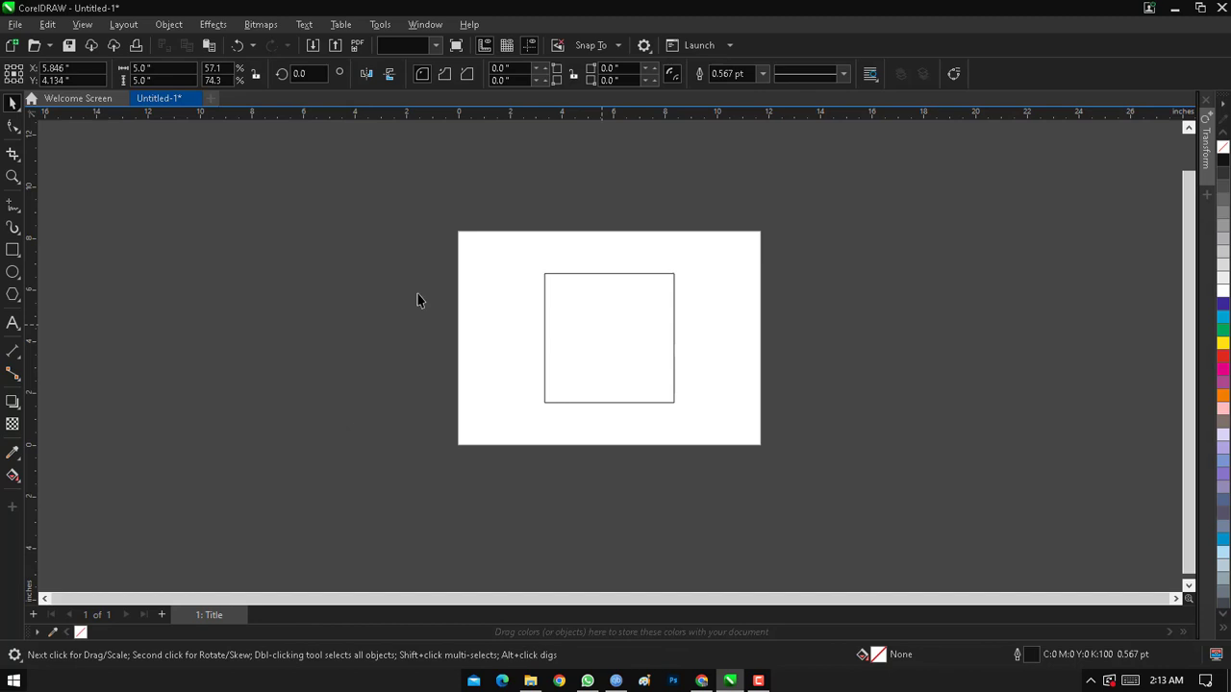
click(351, 277)
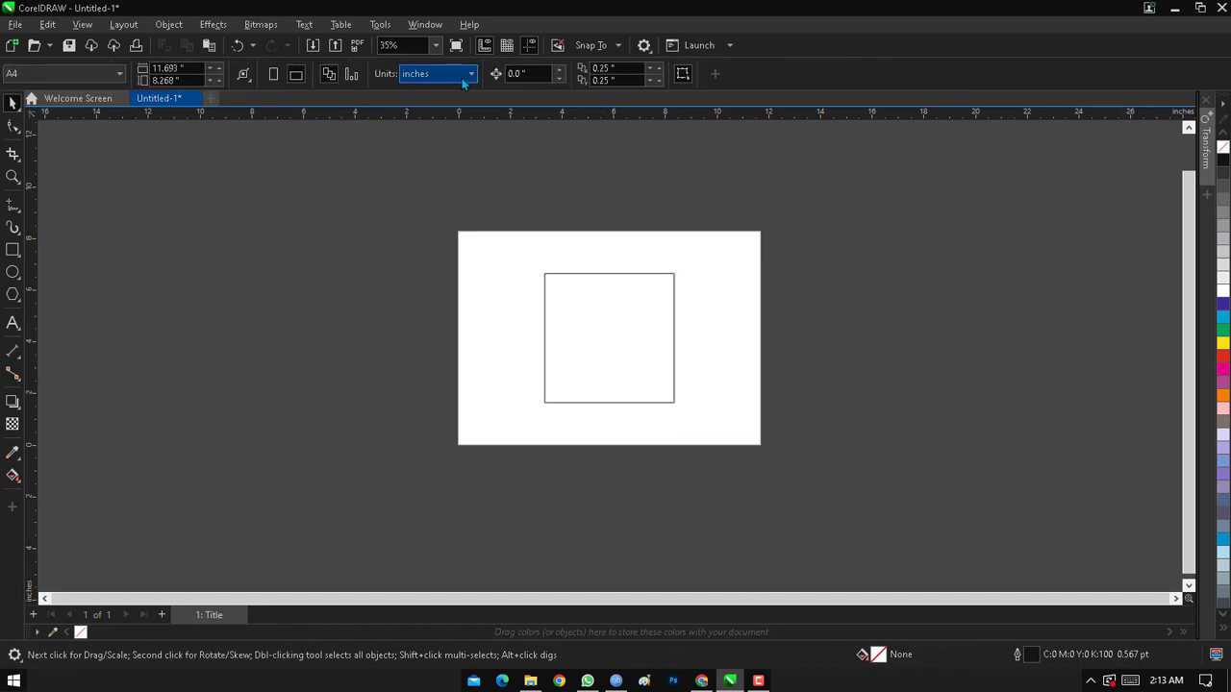
click(529, 74)
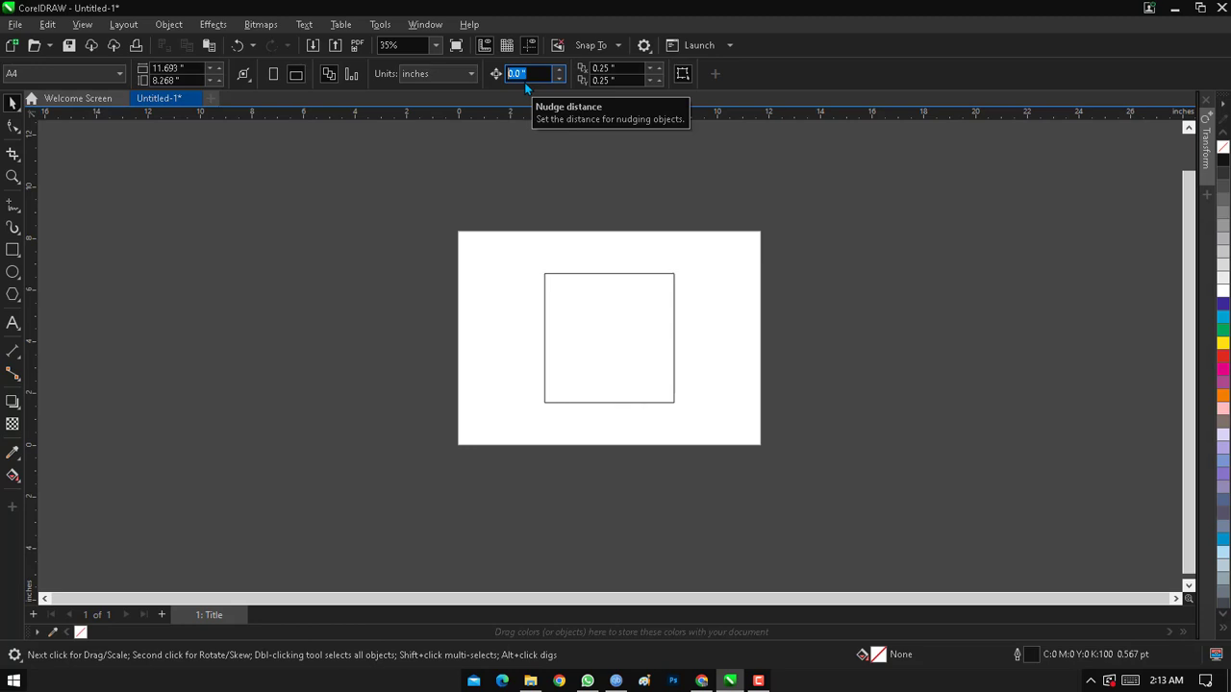
click(462, 241)
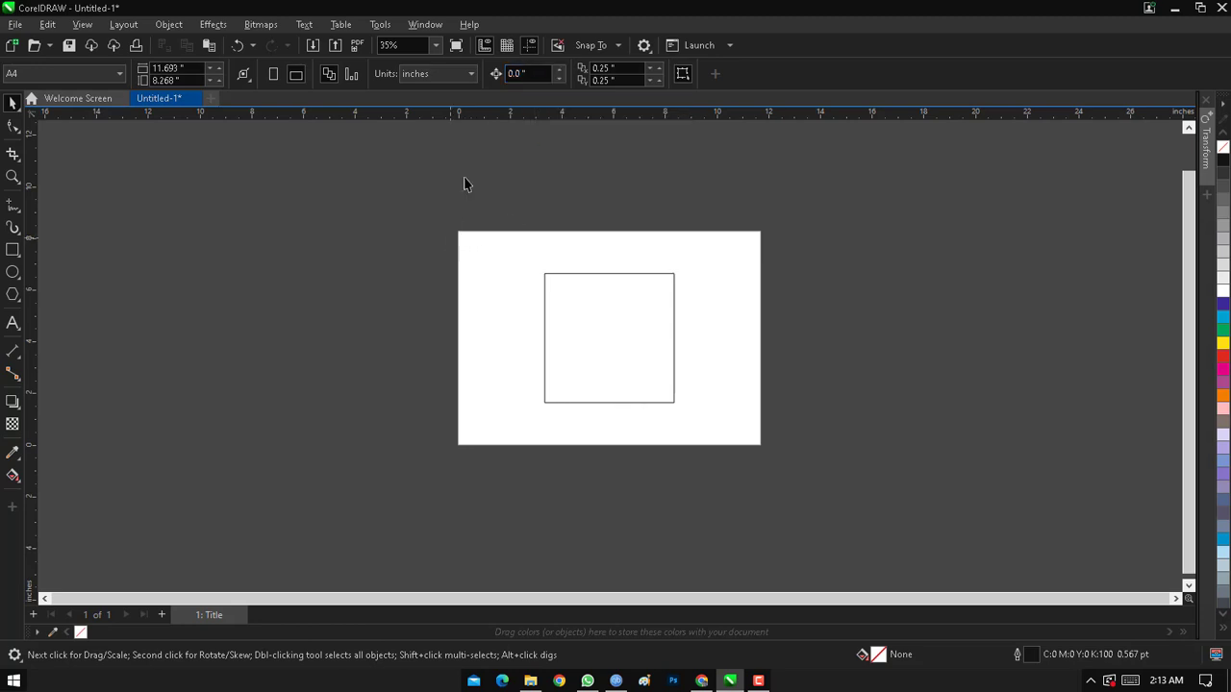
click(520, 74)
text(0.125)
key(Return)
click(538, 73)
text(1)
key(Return)
click(531, 73)
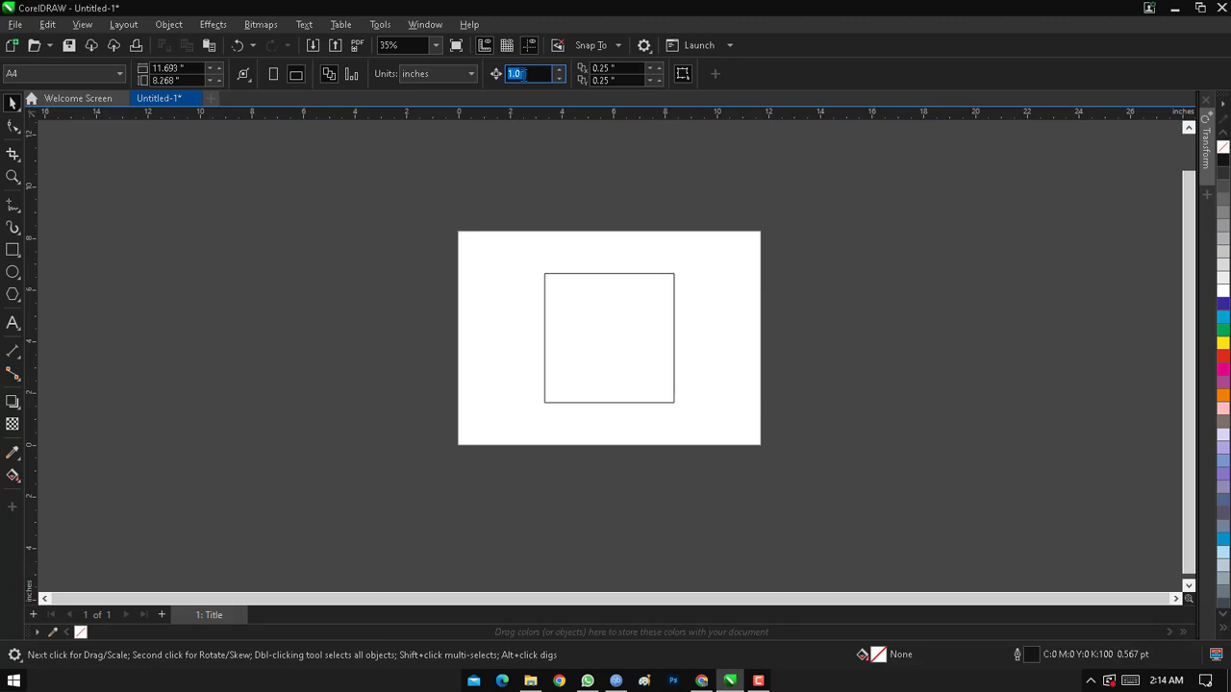
Nudge the square once to the right, left, up and down by the 1-inch nudge distance.
click(618, 331)
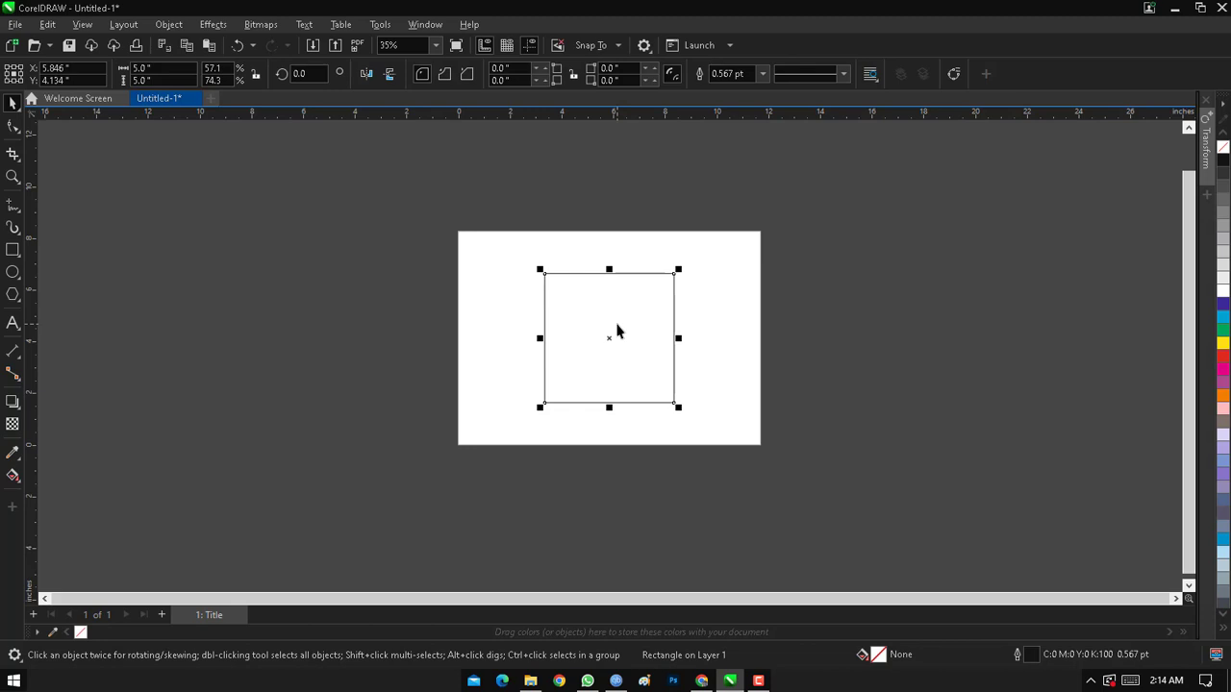
key(Right)
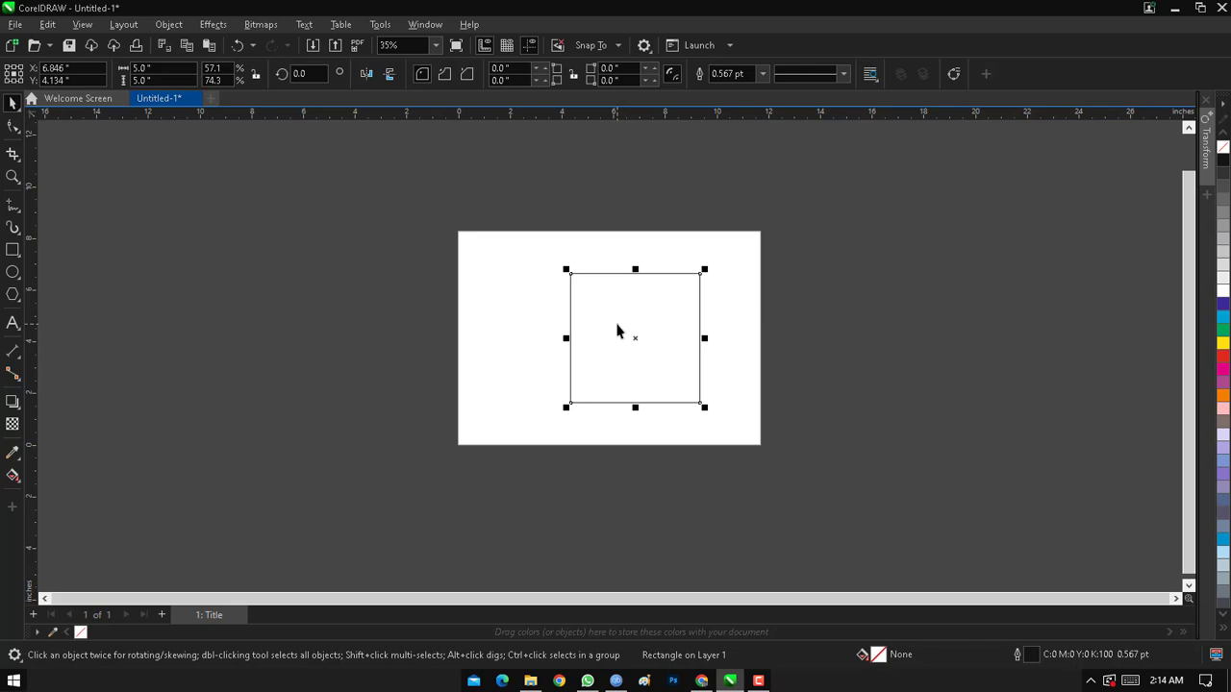
key(Left)
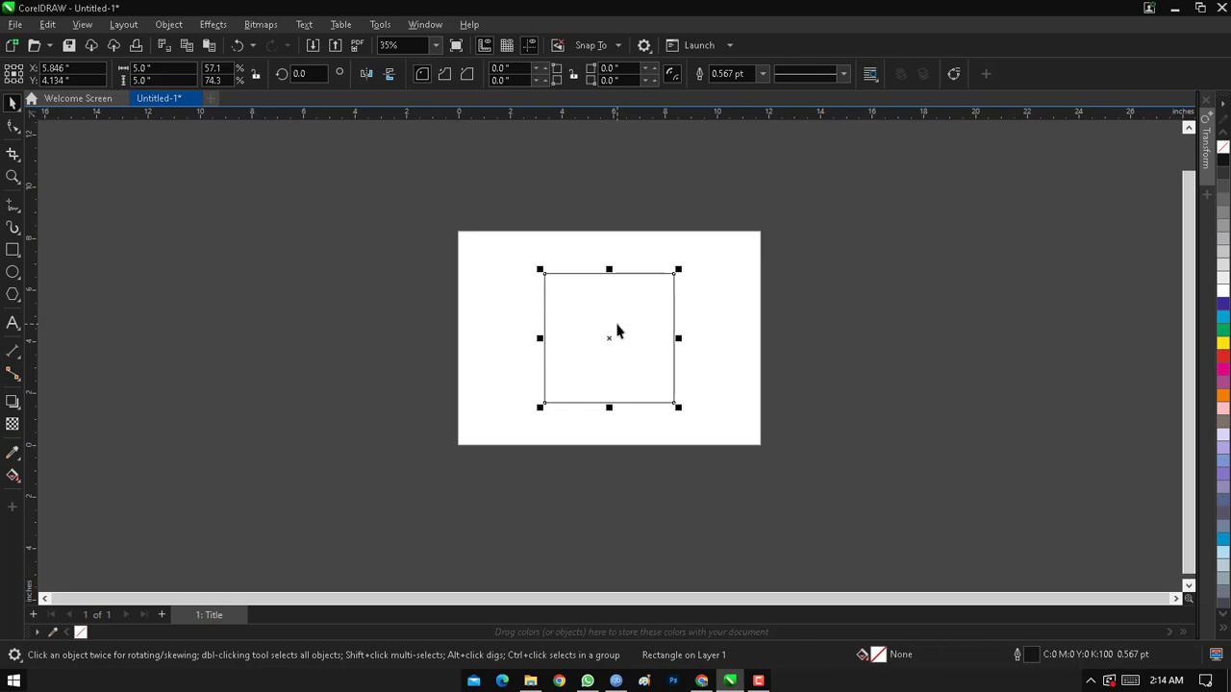
key(Up)
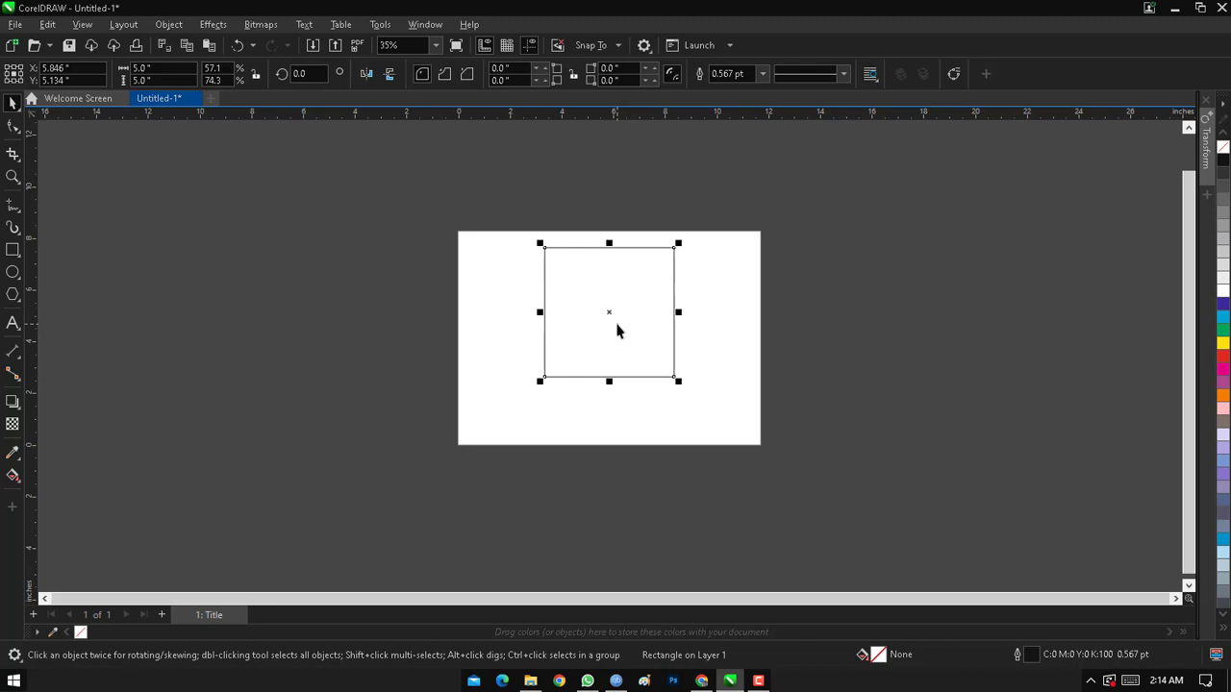
key(Down)
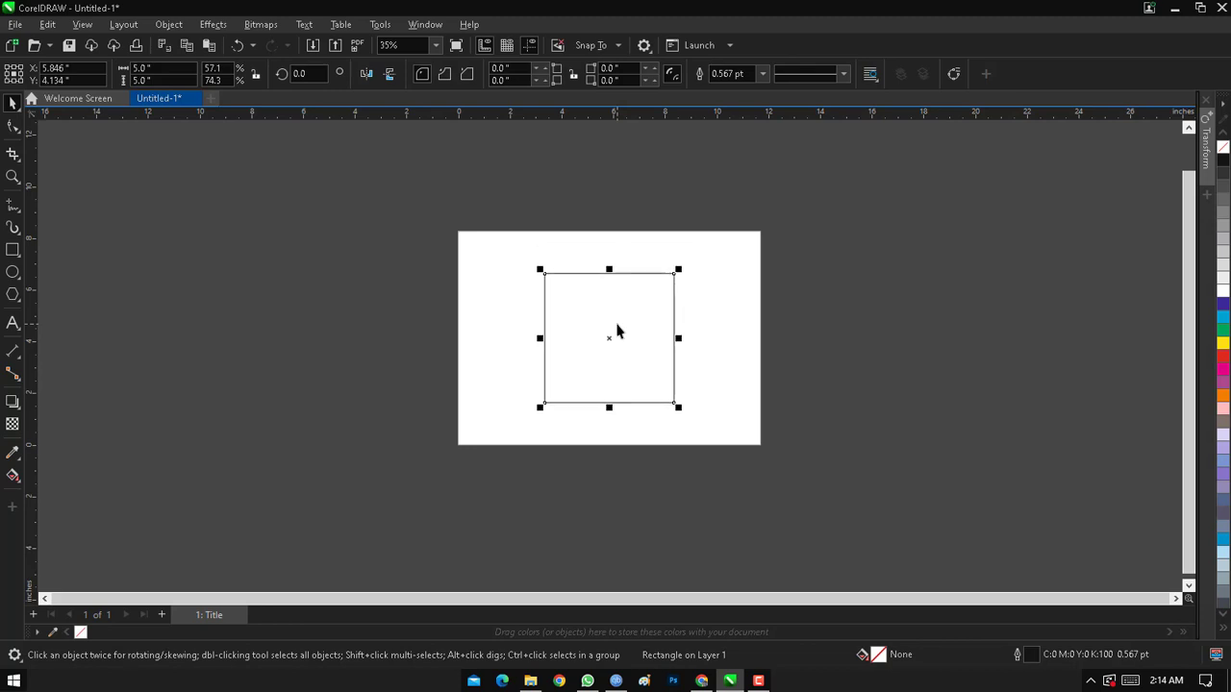
Deselect the square and set the nudge distance to 3 inches.
click(453, 296)
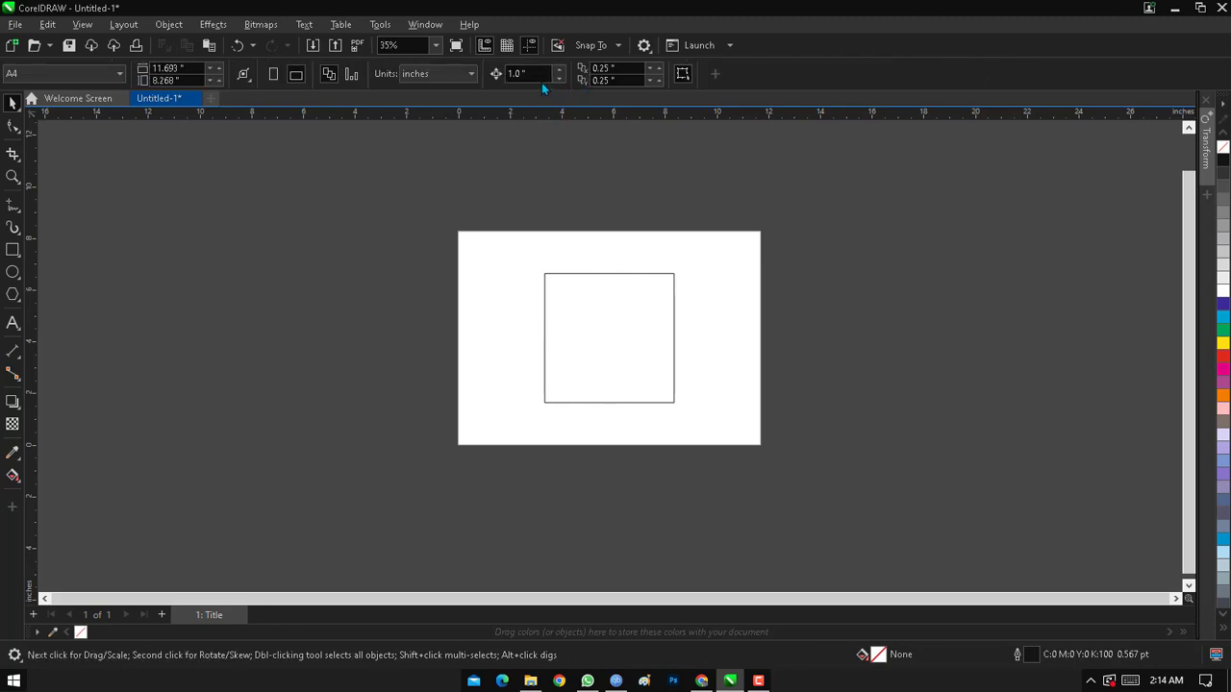
drag(532, 74, 496, 78)
text(3)
key(Return)
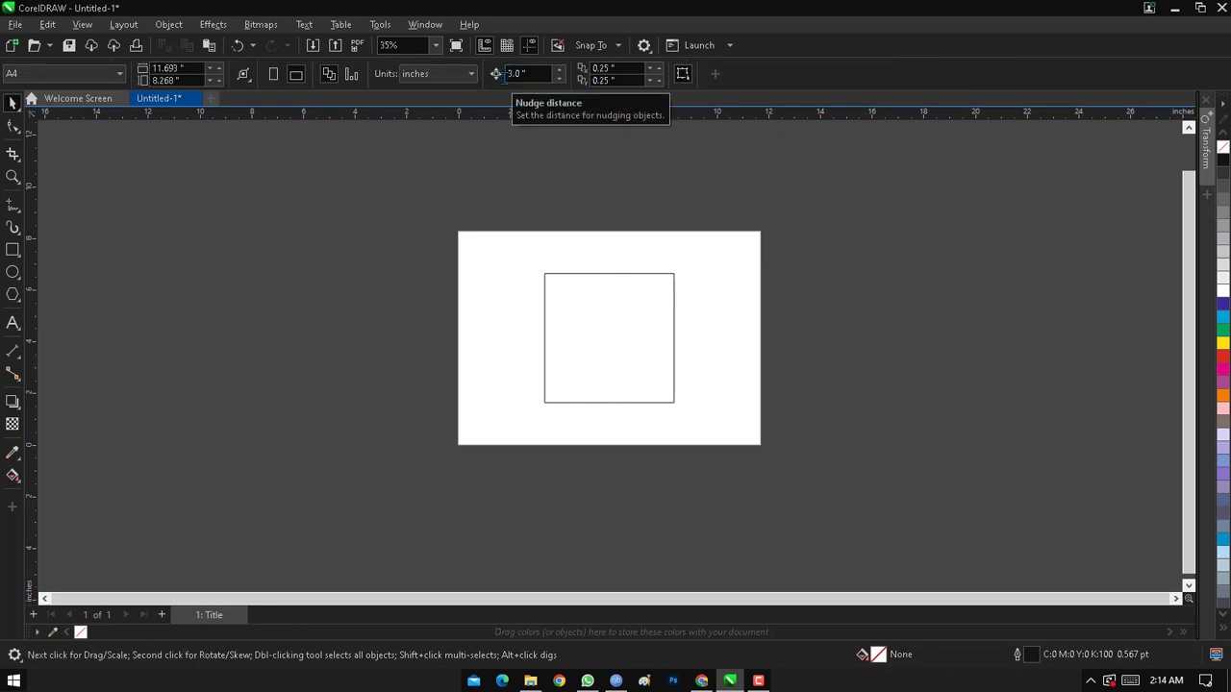
Try moving the square freehand and scaling it from its center to about 7.4 inches, and undo both changes.
click(630, 338)
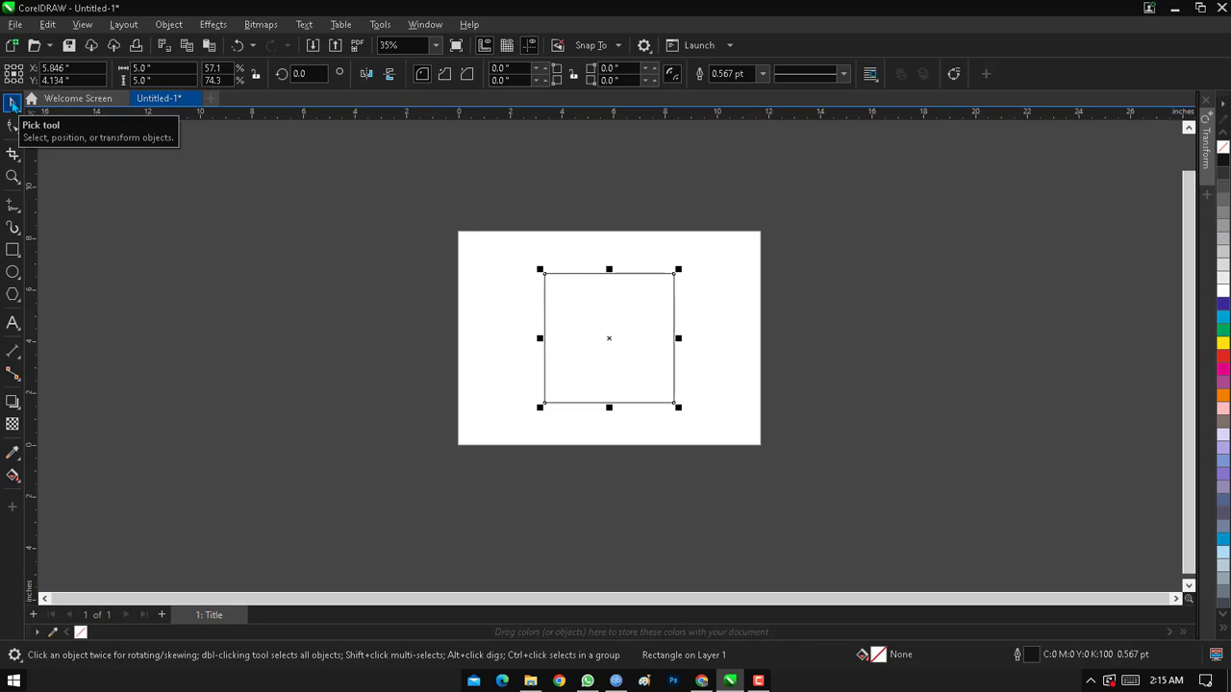
drag(542, 306, 599, 329)
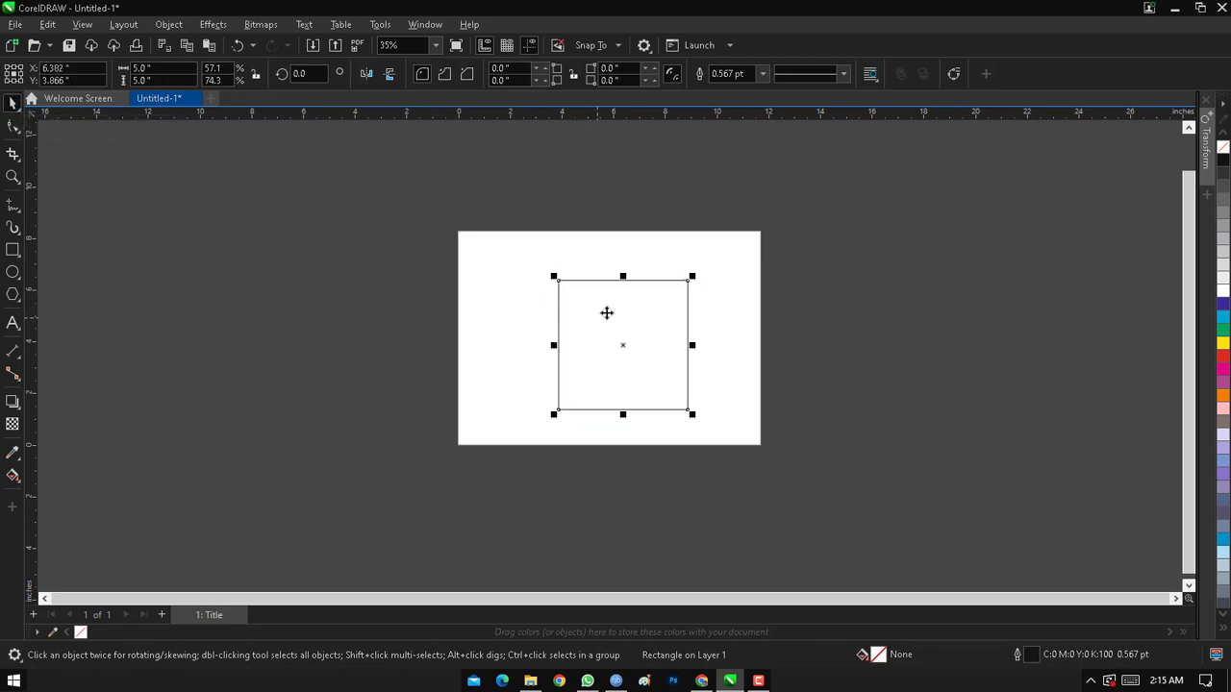
mouse_move(693, 278)
mouse_down()
mouse_move(725, 250)
mouse_move(640, 302)
mouse_move(741, 244)
mouse_move(640, 304)
mouse_move(736, 248)
mouse_move(693, 272)
mouse_up()
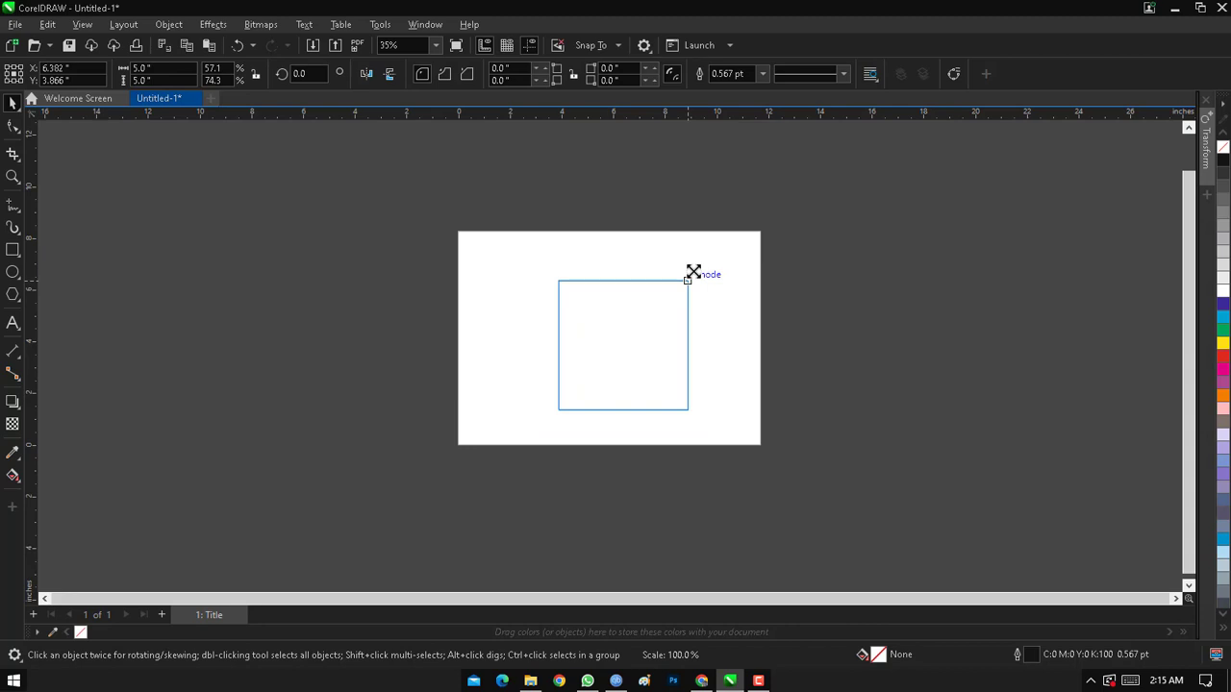
drag(693, 272, 739, 244)
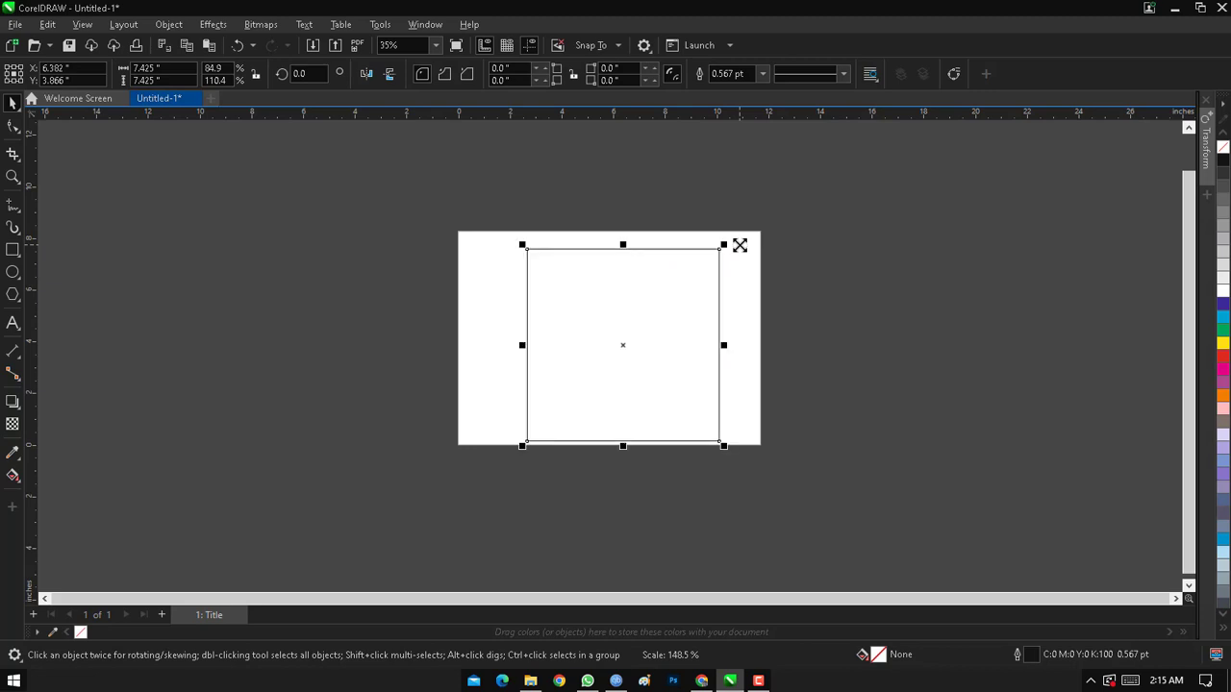
key(ctrl+z)
drag(692, 414, 723, 437)
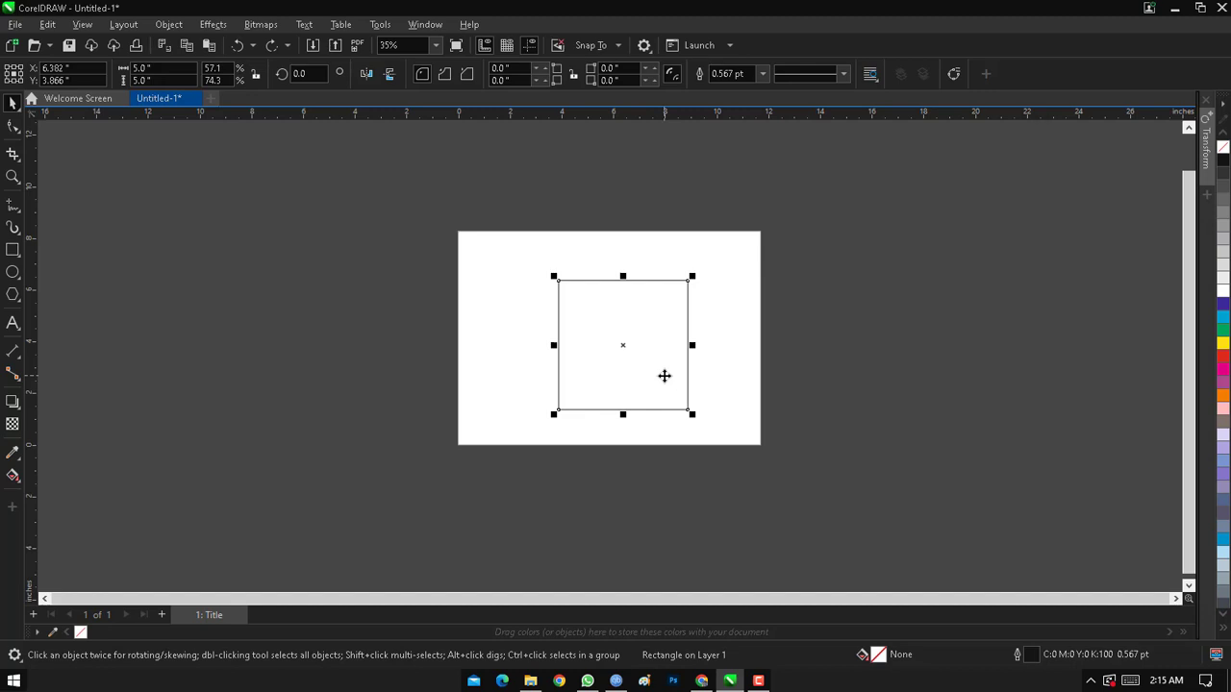
key(ctrl+shift+z)
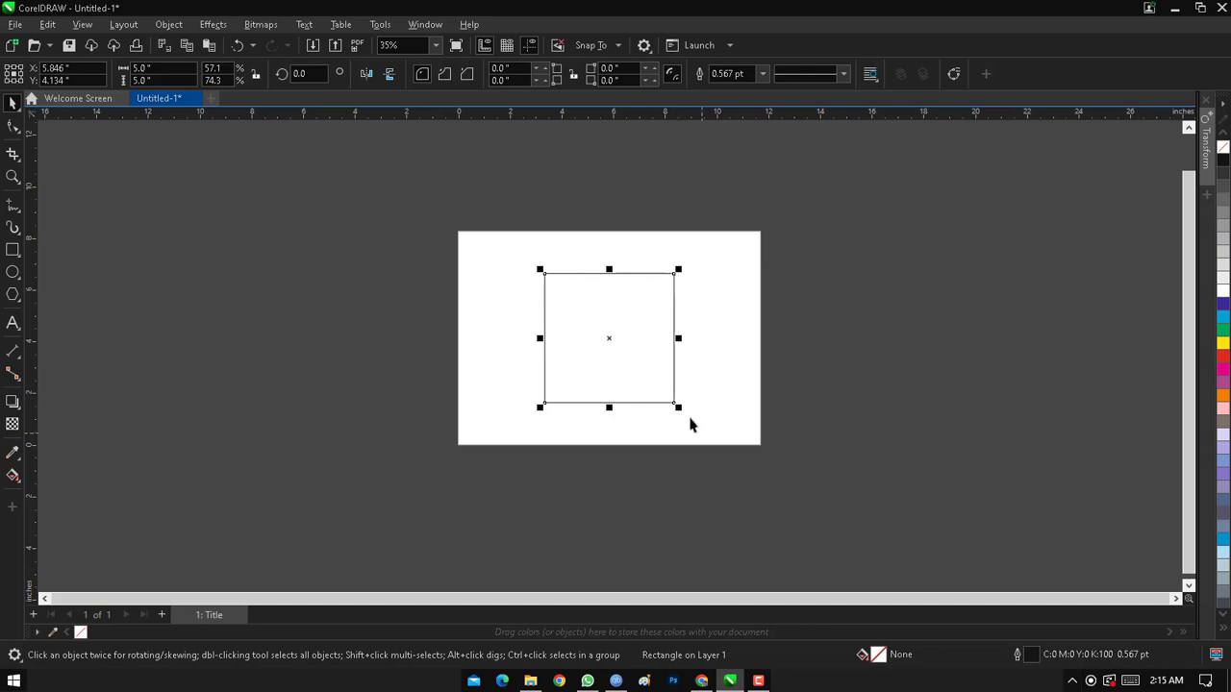
mouse_move(680, 408)
mouse_down()
mouse_move(741, 447)
mouse_move(610, 340)
mouse_move(735, 428)
mouse_move(696, 402)
mouse_up()
key(ctrl+v)
Nudge the square once to the right, left, up and down by the 3-inch nudge distance, and deselect it.
click(437, 330)
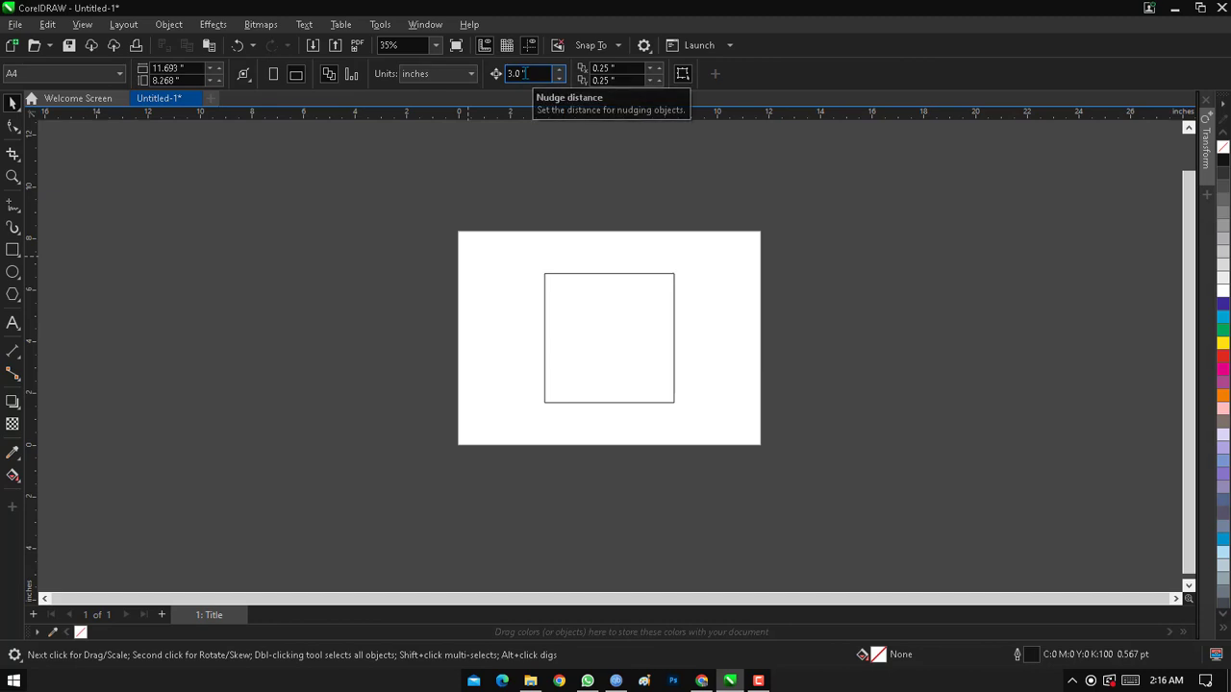
double_click(526, 73)
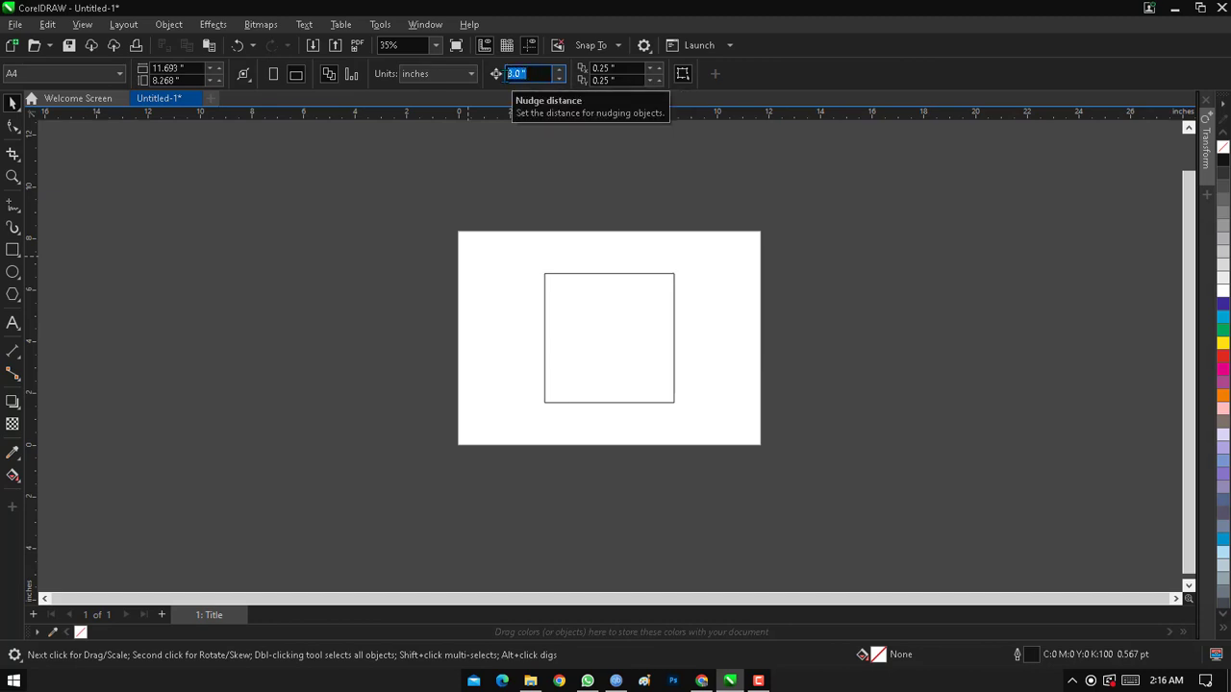
click(610, 329)
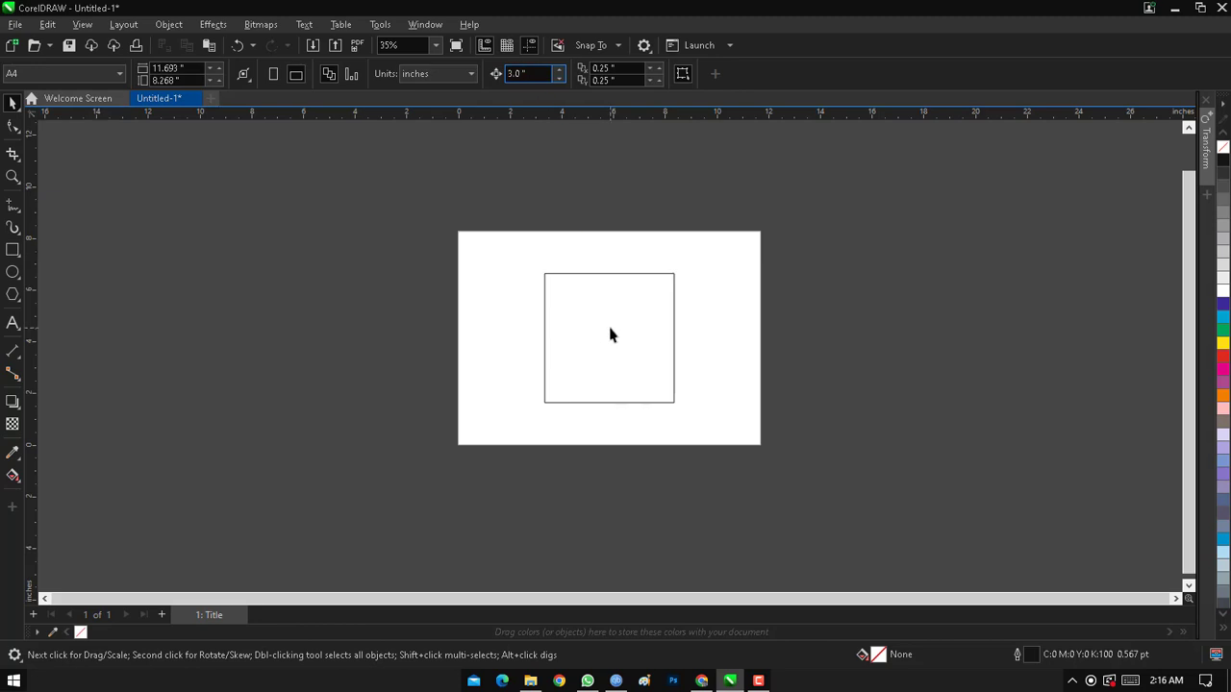
click(610, 334)
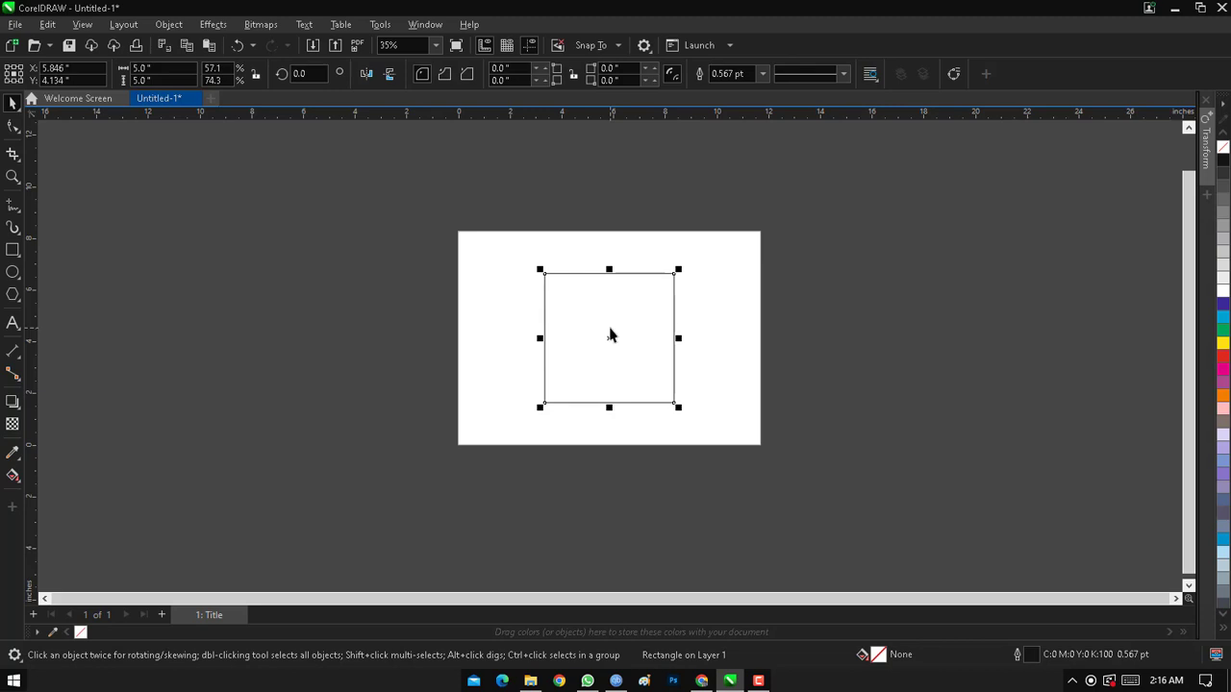
key(Right)
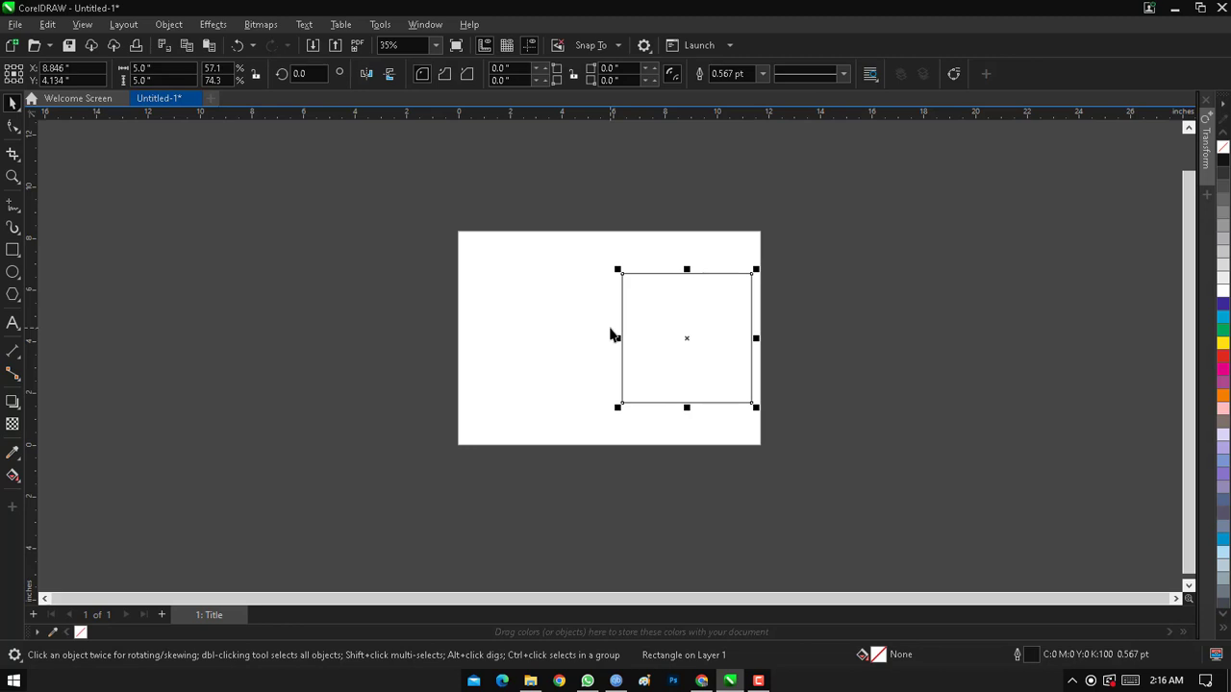
key(Left)
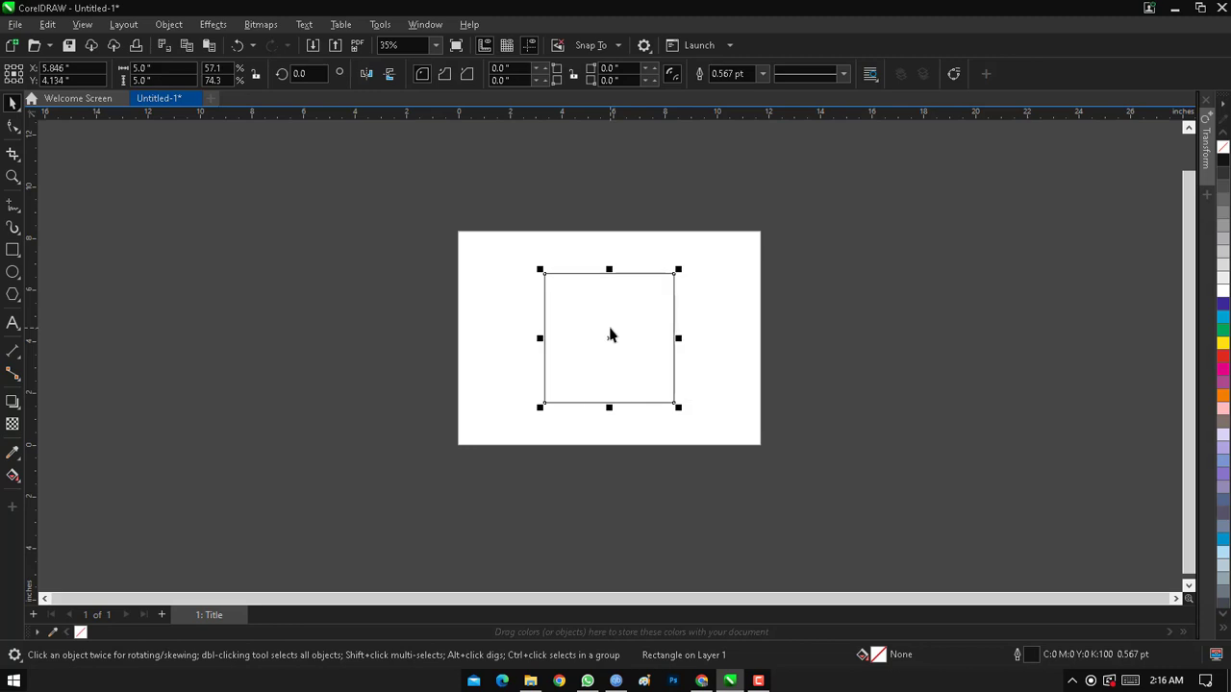
key(Up)
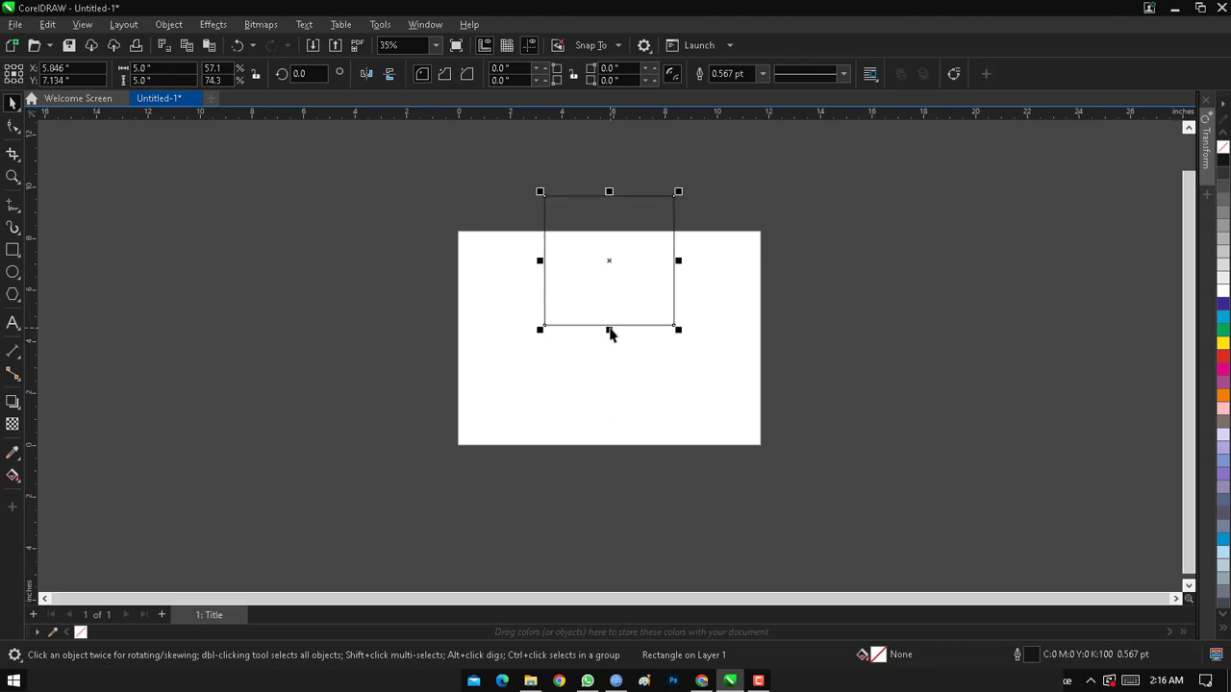
key(Down)
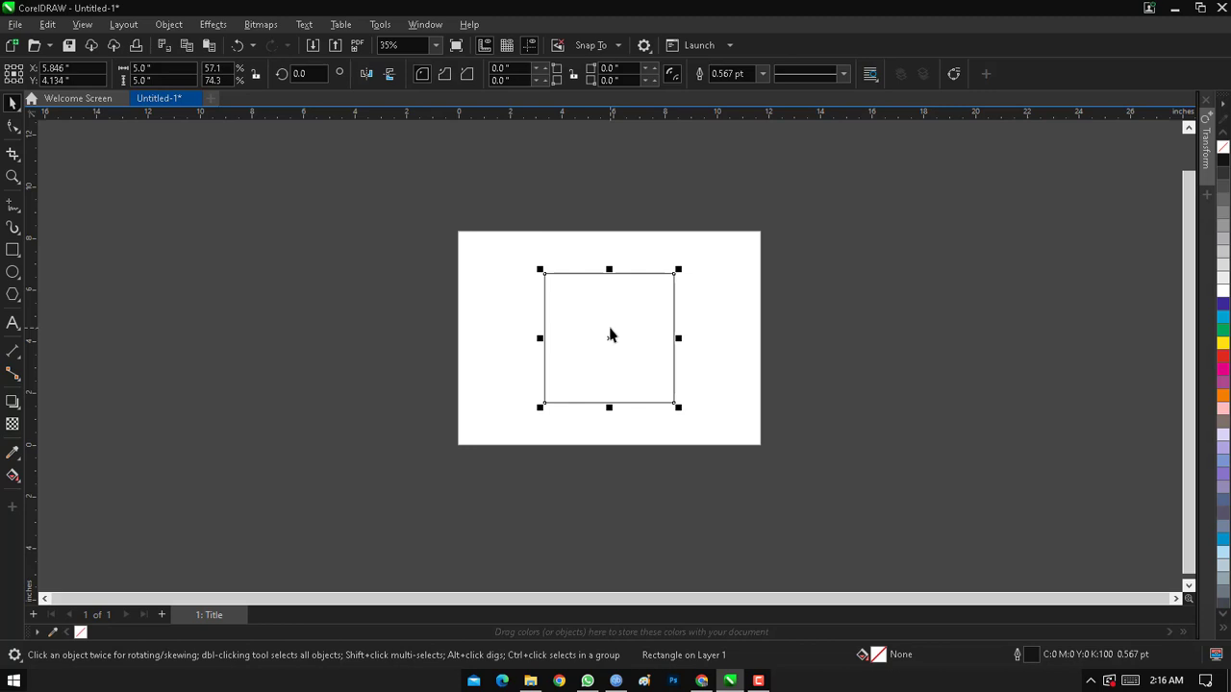
click(442, 231)
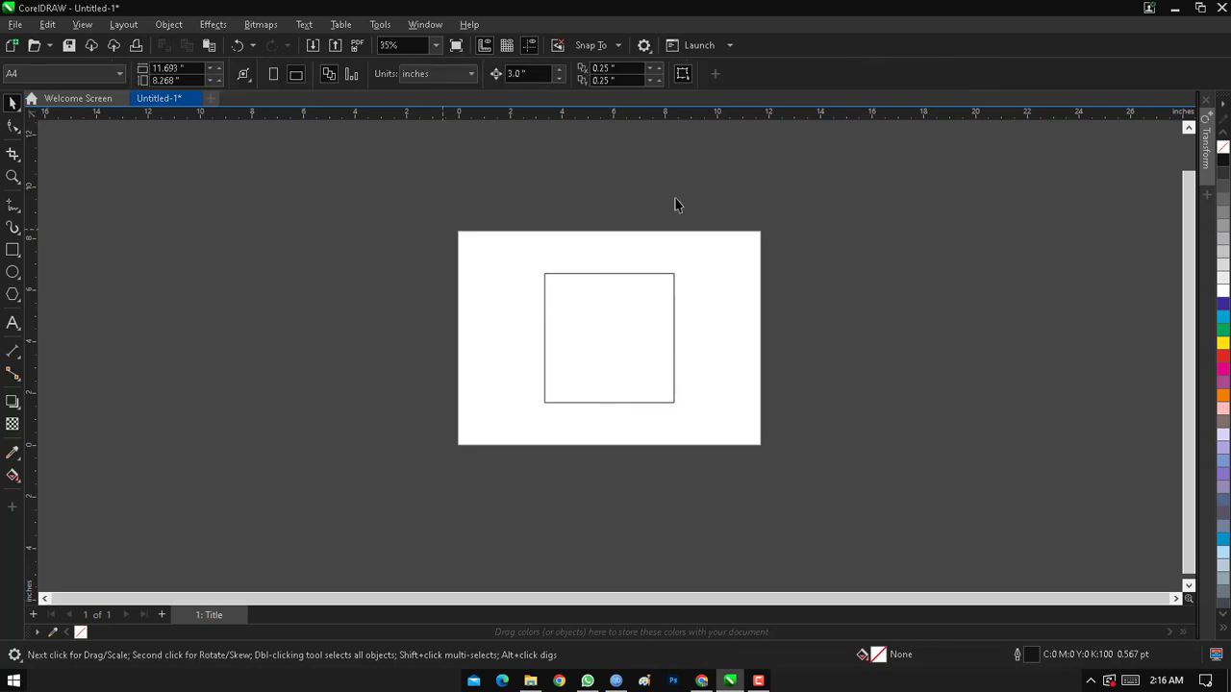
Turn off the option that treats all objects as filled, leaving the square deselected.
double_click(605, 68)
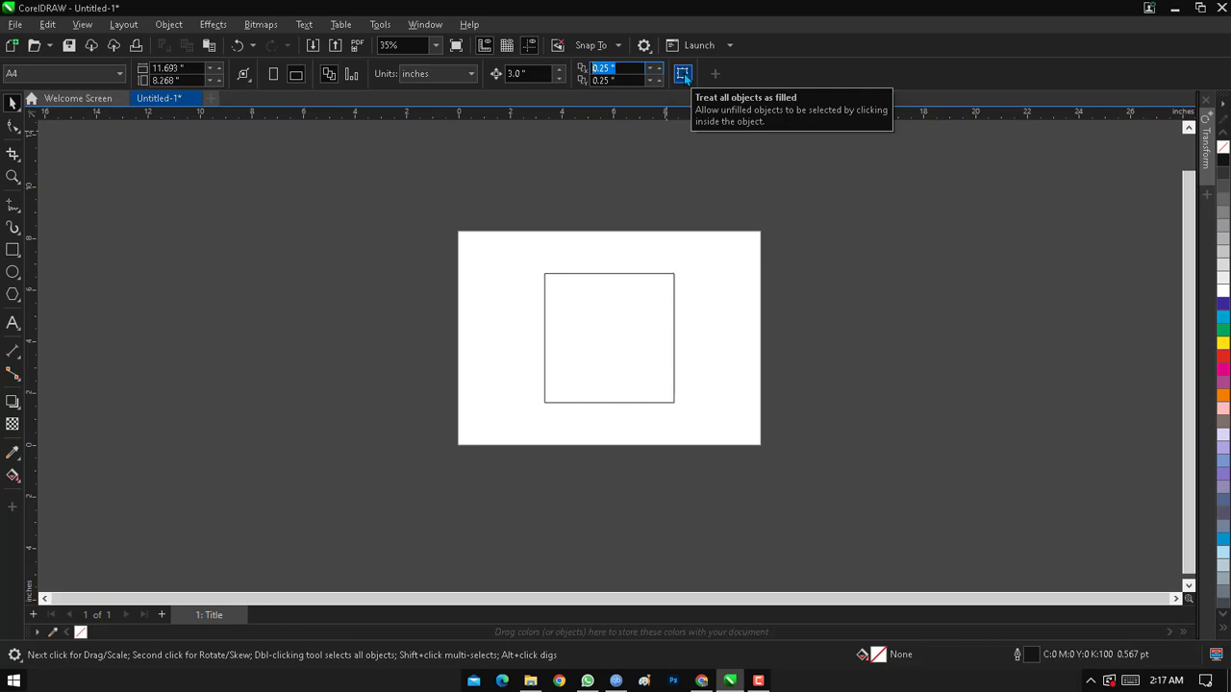
click(585, 325)
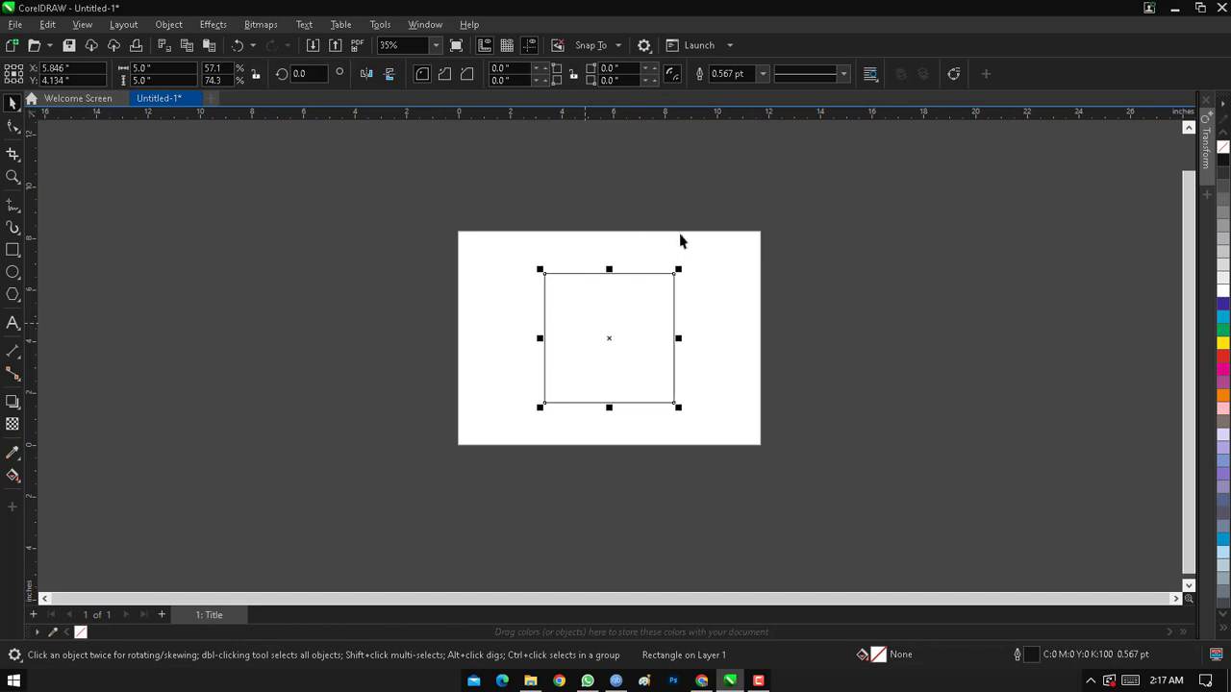
click(690, 189)
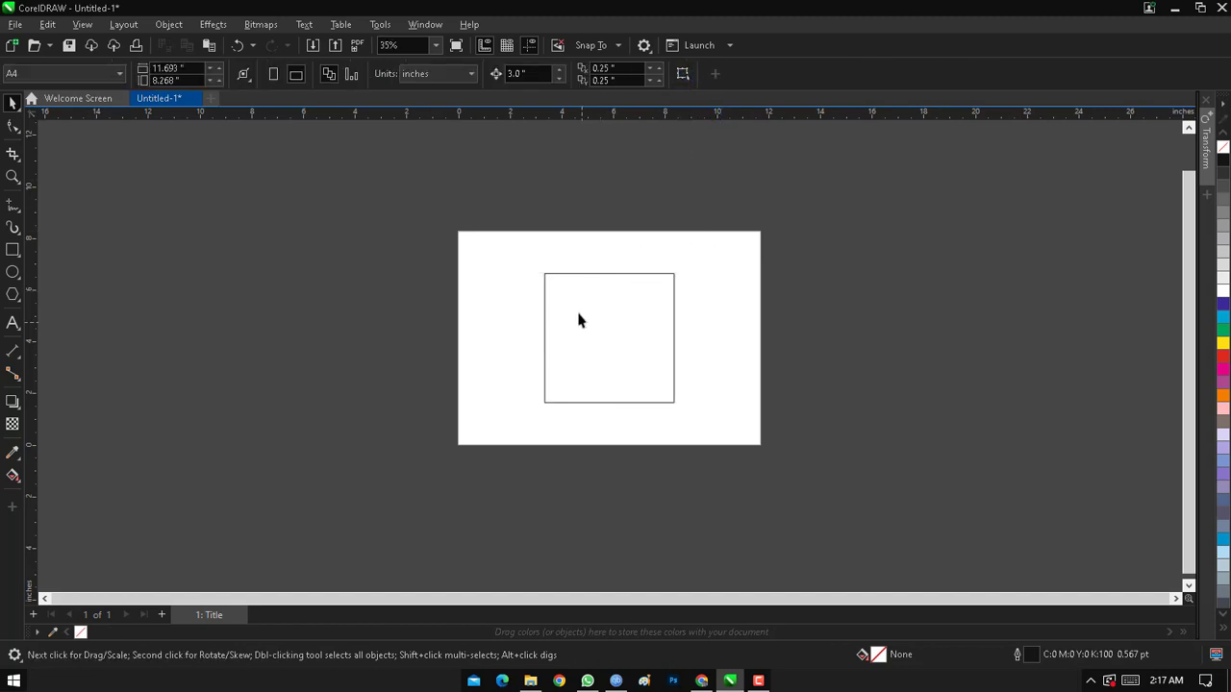
Try to move the square from its unfilled interior, and move it by its outline to about X 5.49, Y 4.36 inches.
drag(577, 296, 632, 375)
drag(573, 299, 612, 341)
click(602, 274)
mouse_move(602, 277)
mouse_down()
mouse_move(571, 283)
mouse_move(612, 272)
mouse_move(597, 273)
mouse_up()
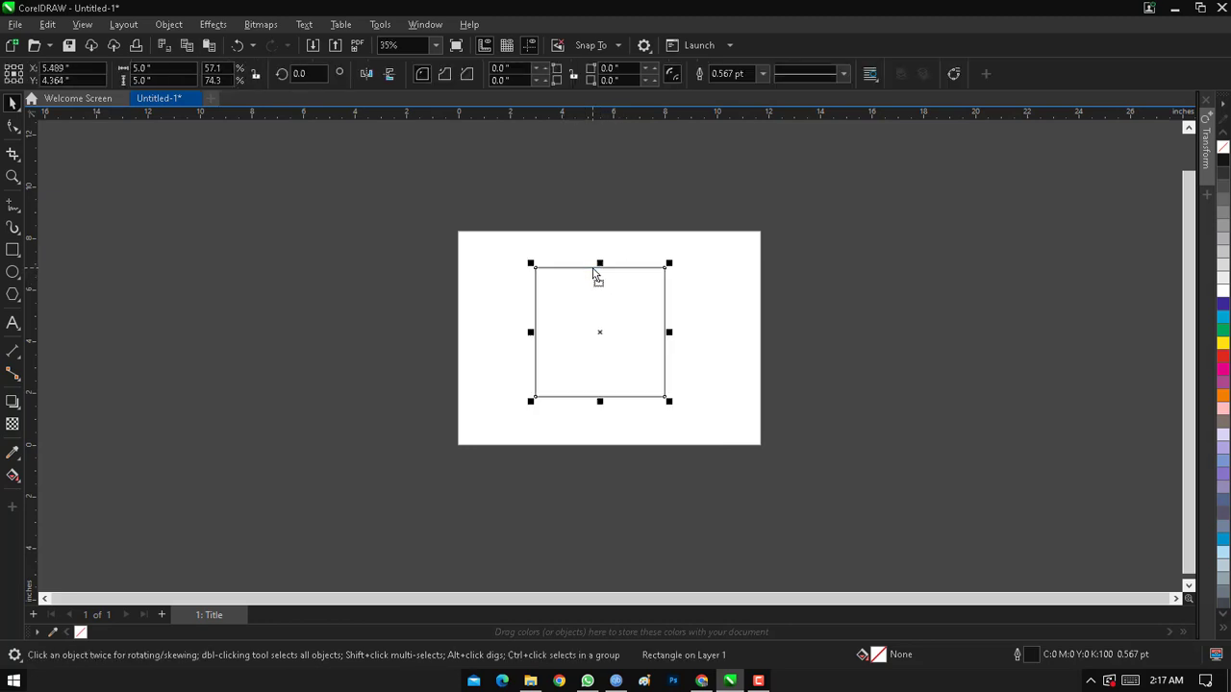
Undo the last move, try filling the square red and moving it by its interior, and undo both changes.
key(ctrl+z)
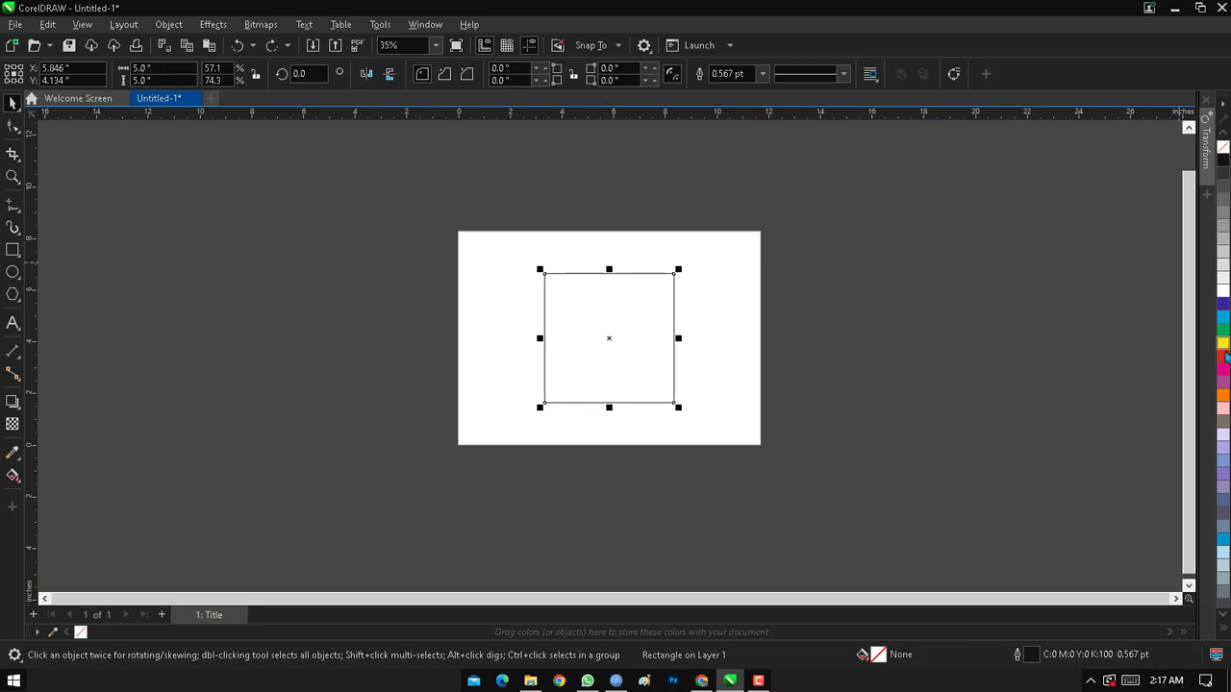
drag(1222, 356, 592, 311)
click(731, 346)
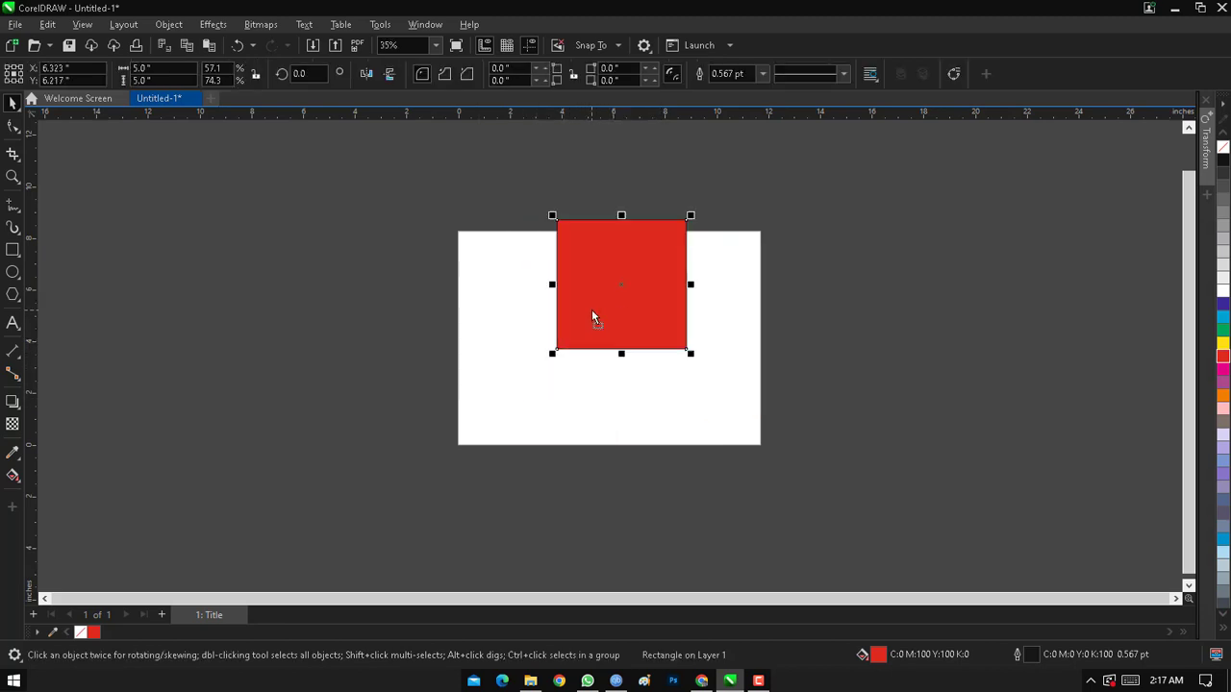
key(ctrl+z)
key(ctrl+shift+z)
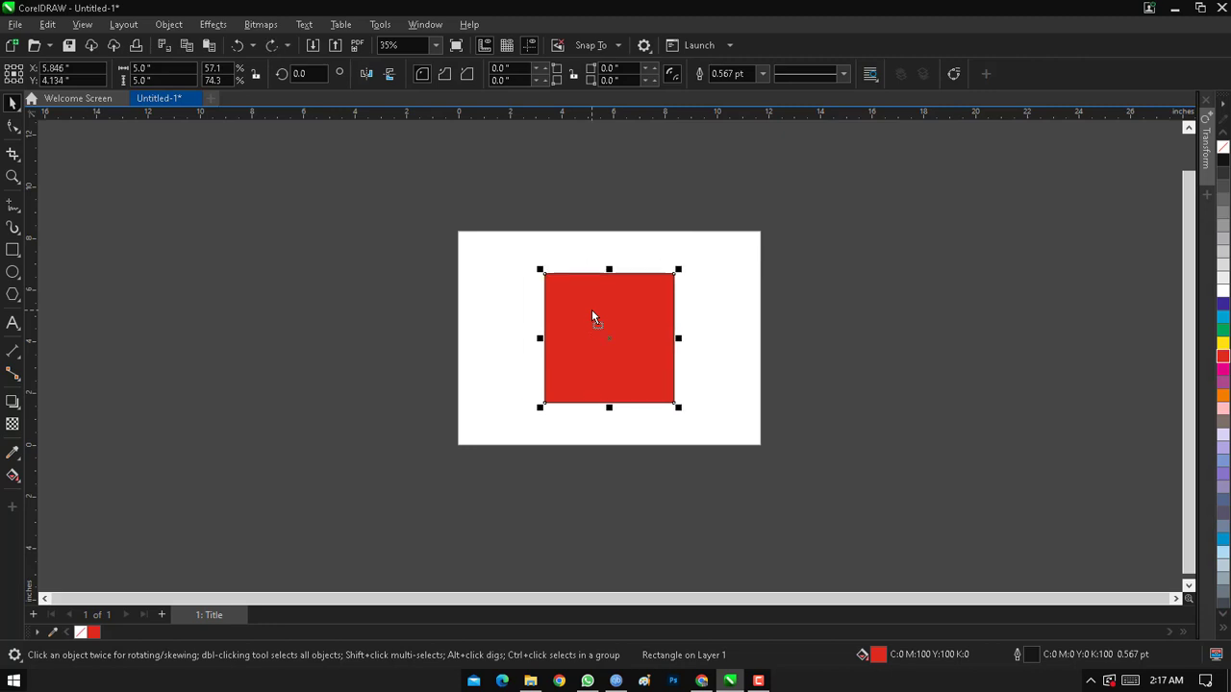
key(ctrl+z)
click(763, 202)
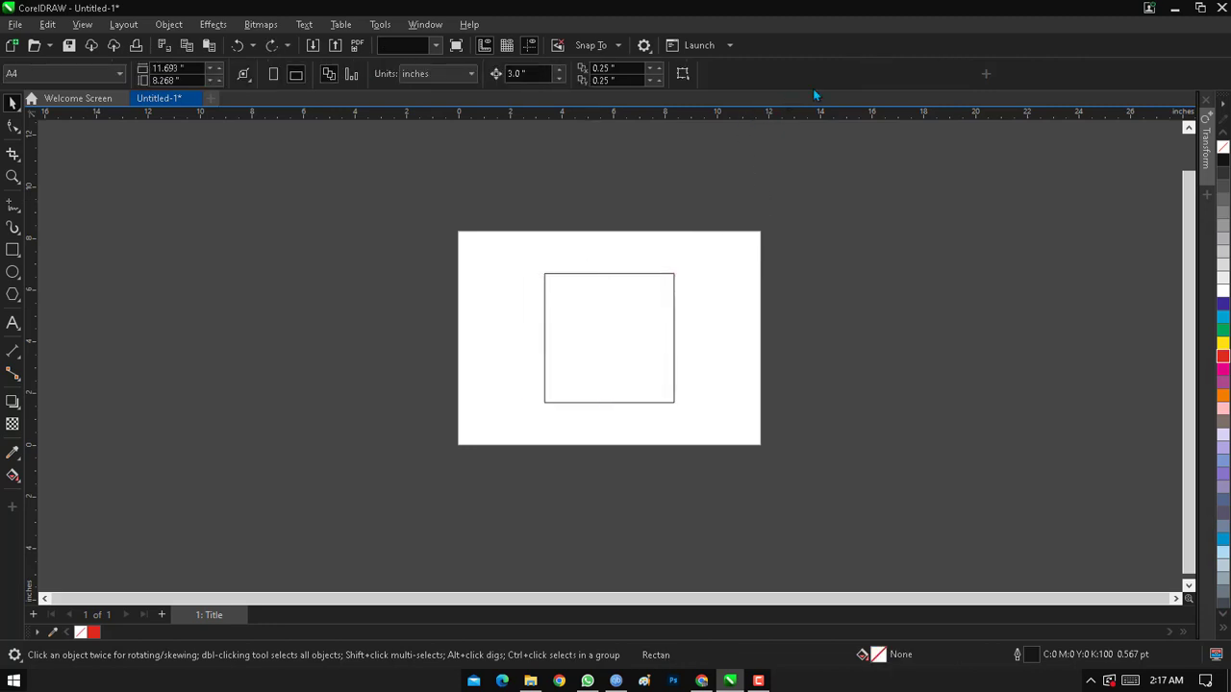
Turn on the option that treats all objects as filled, and select the unfilled square from its interior.
click(683, 75)
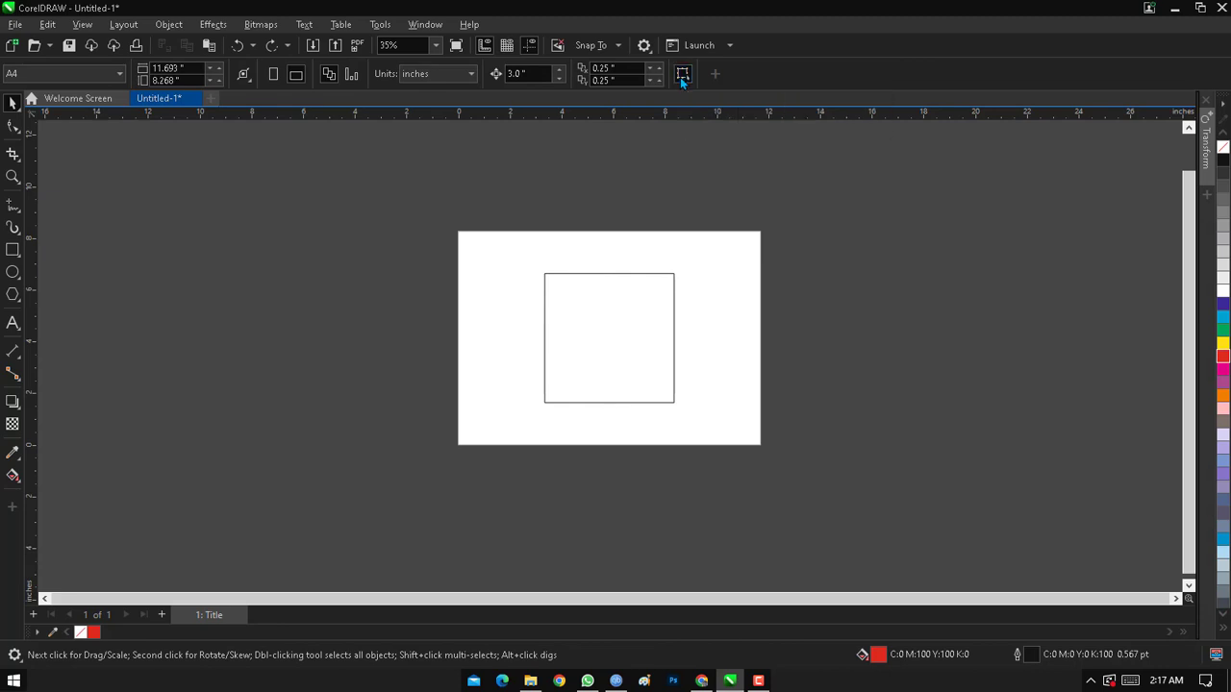
click(607, 337)
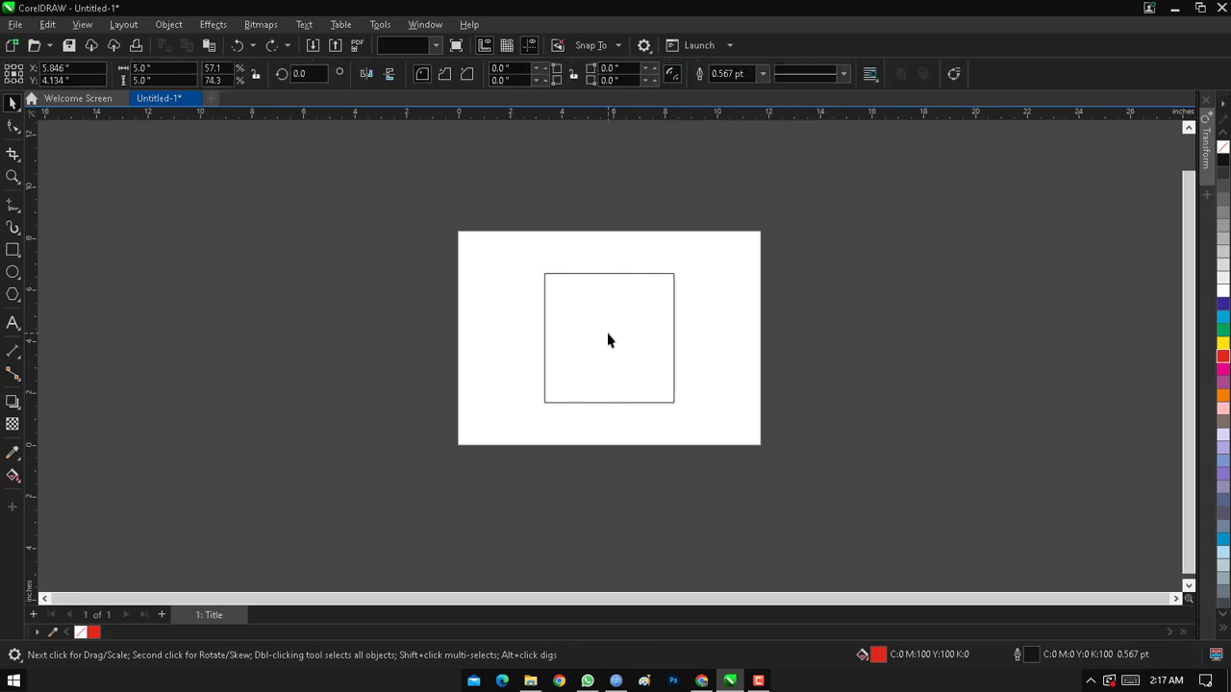
mouse_move(605, 336)
mouse_down()
mouse_move(670, 327)
mouse_move(635, 360)
mouse_move(632, 331)
mouse_move(635, 360)
mouse_move(584, 325)
mouse_move(682, 371)
mouse_move(540, 357)
mouse_move(653, 343)
mouse_move(587, 360)
mouse_move(664, 329)
mouse_move(574, 376)
mouse_move(643, 313)
mouse_move(621, 404)
mouse_move(634, 341)
mouse_move(608, 343)
mouse_up()
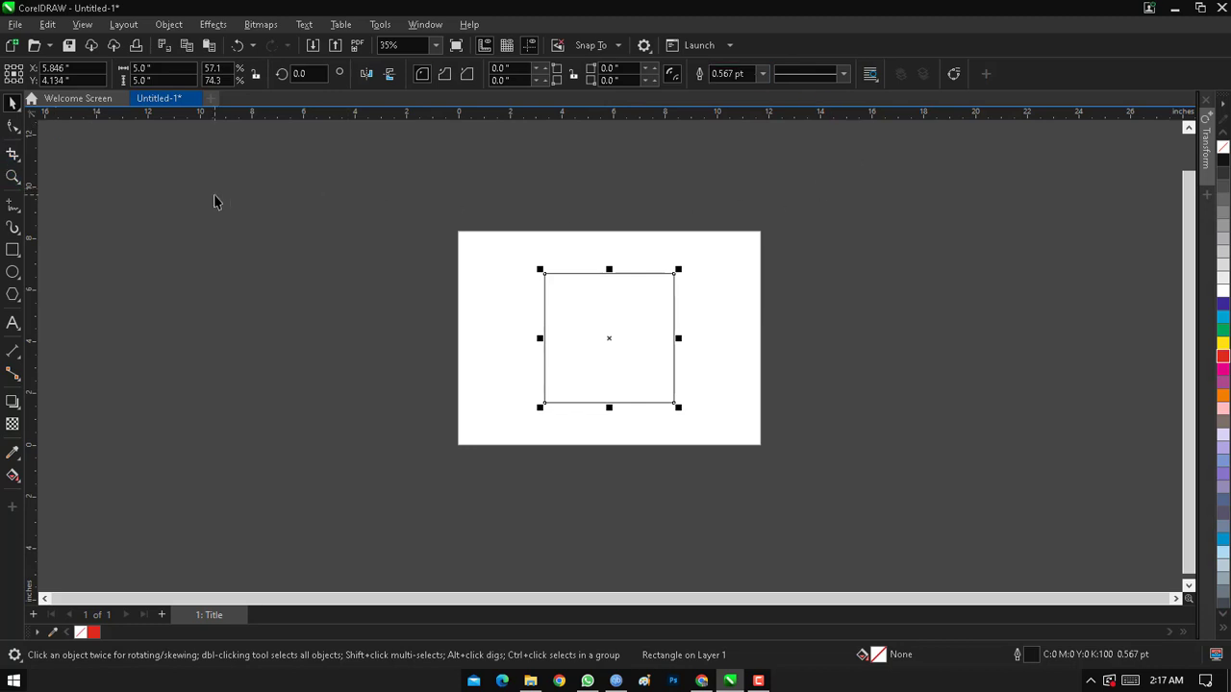
Try rotating the square by exactly 35 degrees, undo the rotation, and deselect the square.
click(301, 73)
click(270, 168)
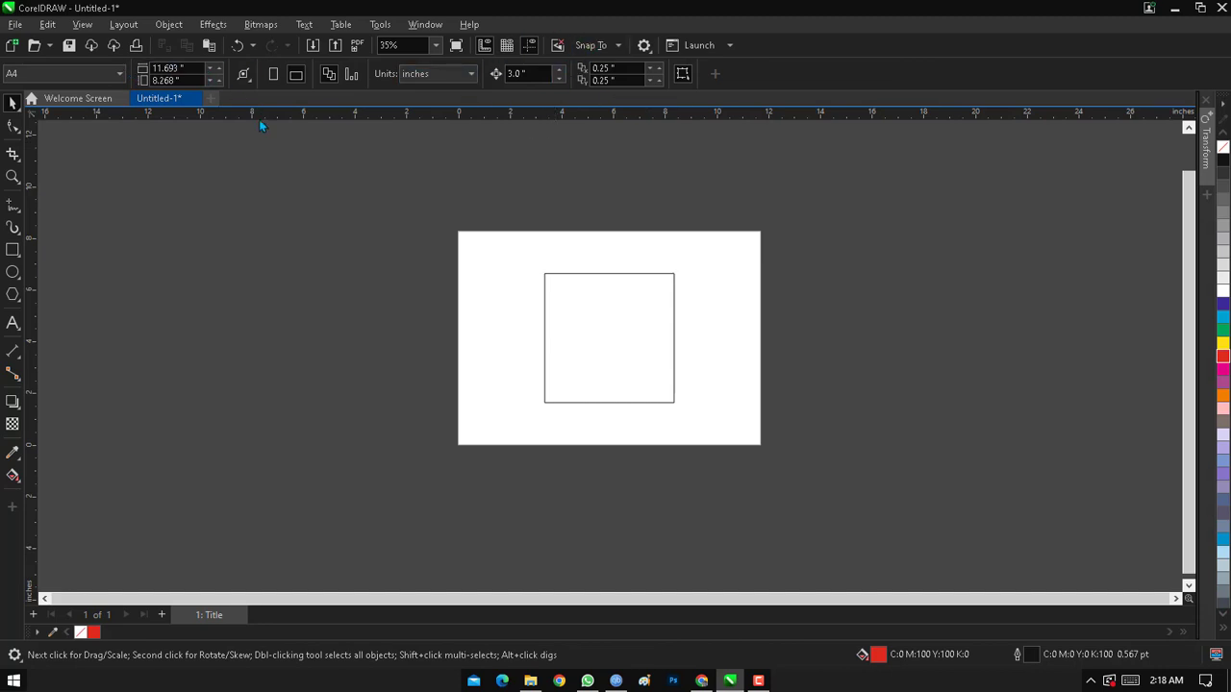
click(636, 314)
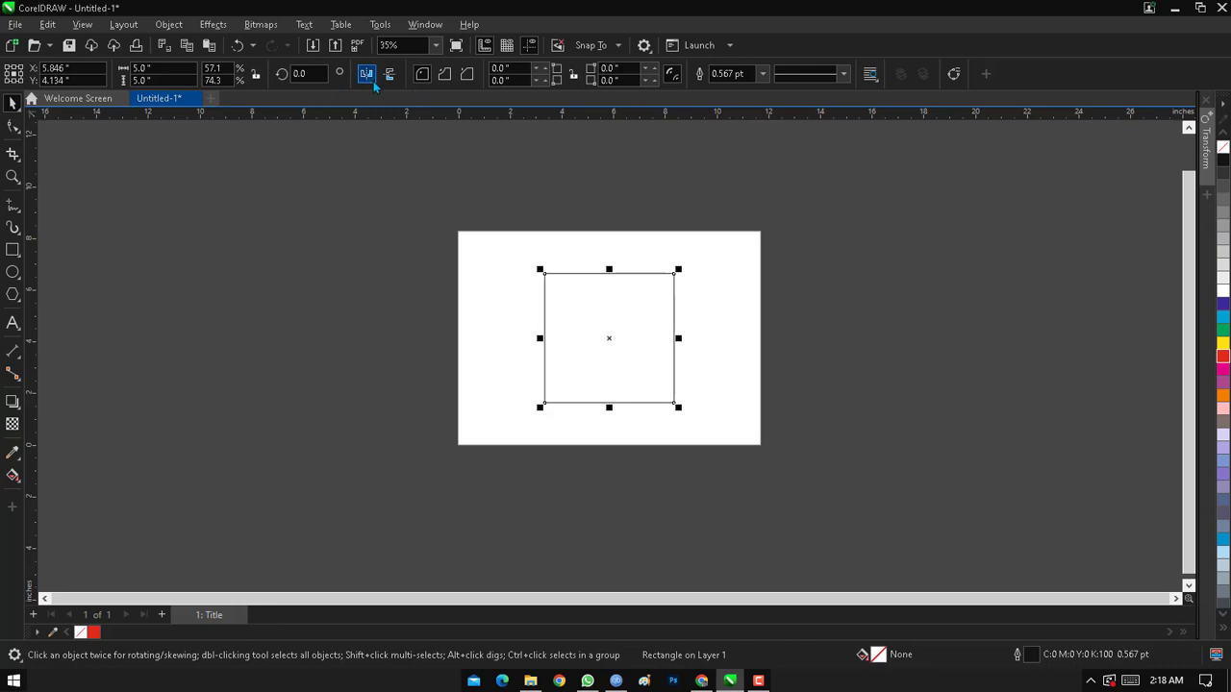
click(308, 73)
text(35)
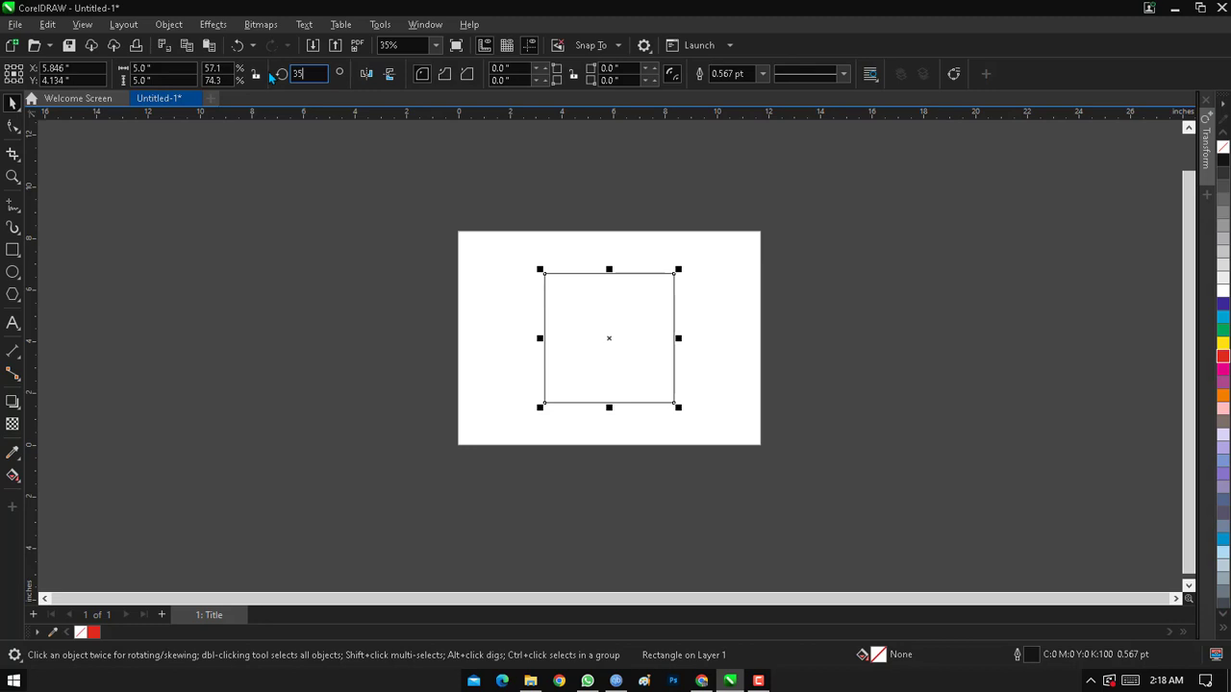
key(Return)
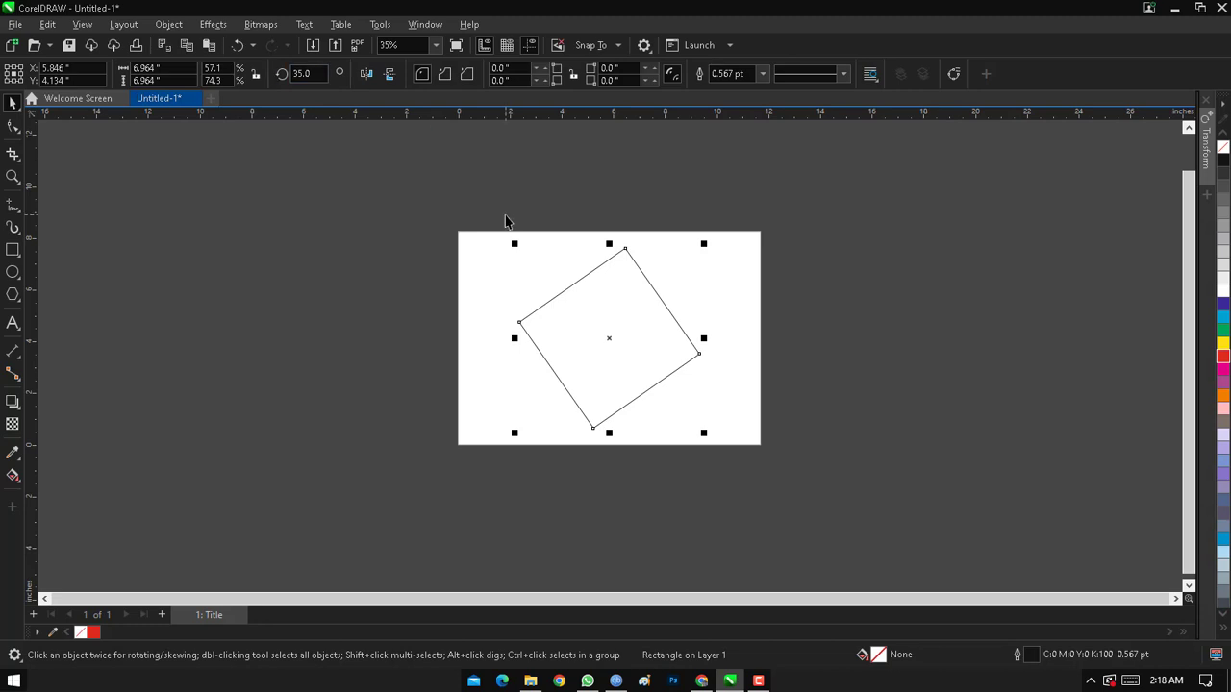
key(ctrl+z)
click(605, 336)
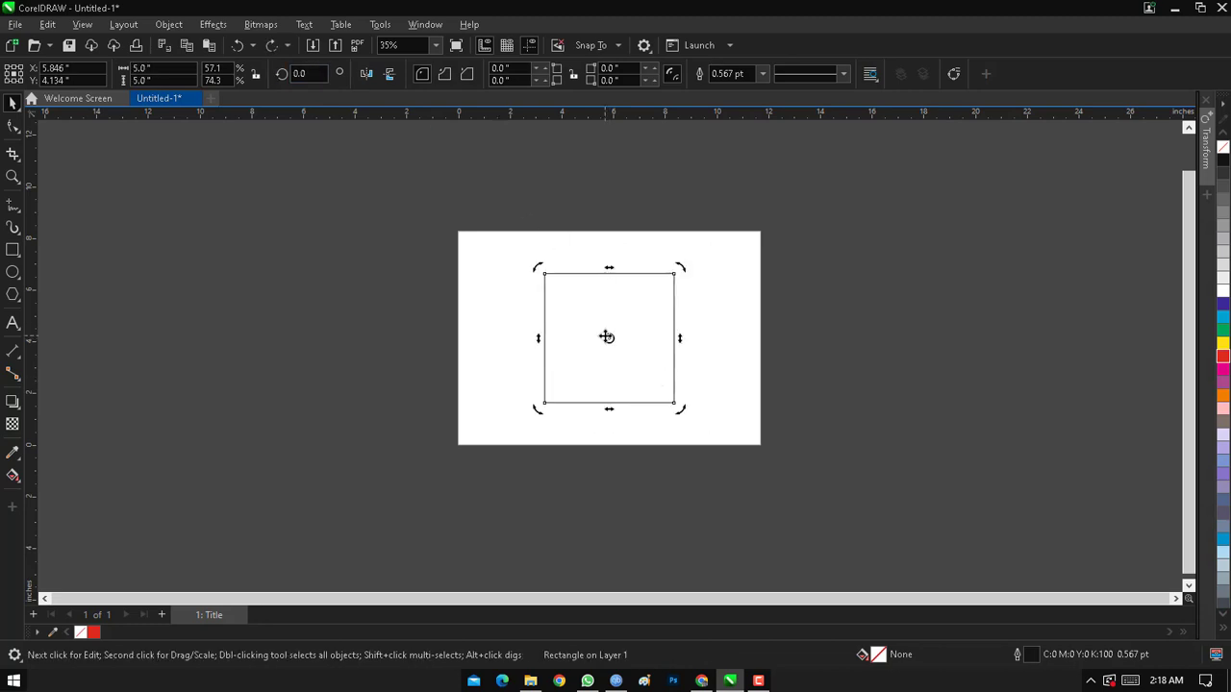
click(503, 327)
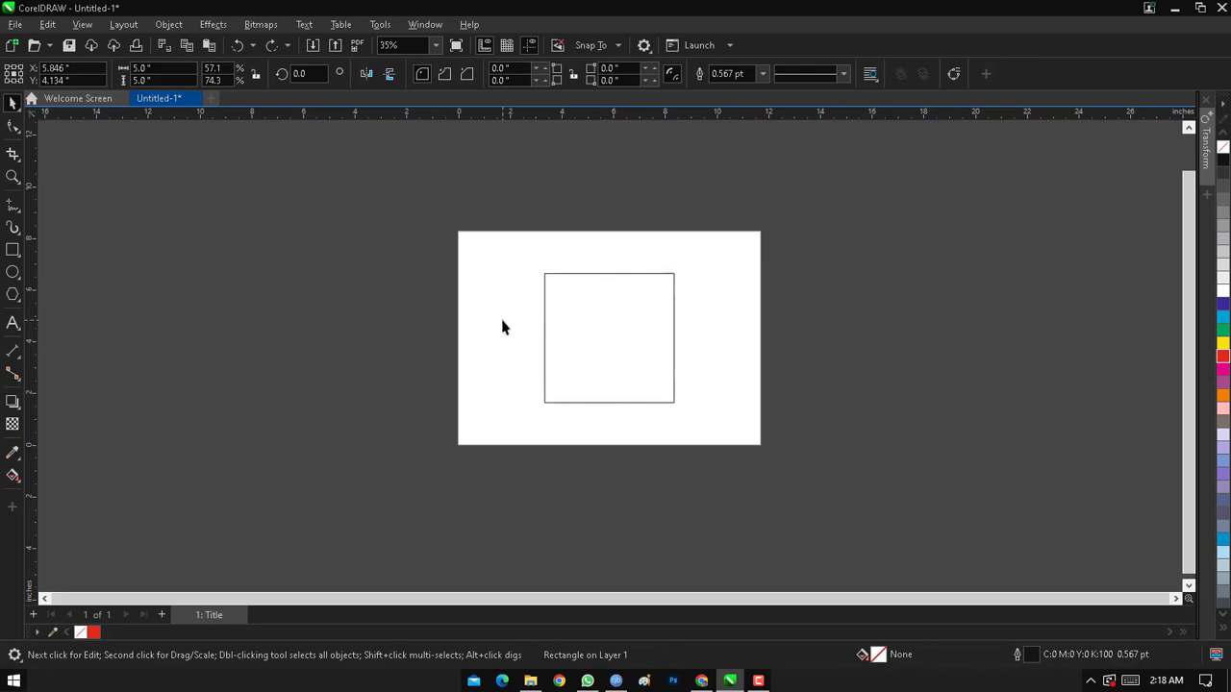
Try rotating the square freehand about its center to 45 and 90 degrees, and undo the rotations.
click(607, 327)
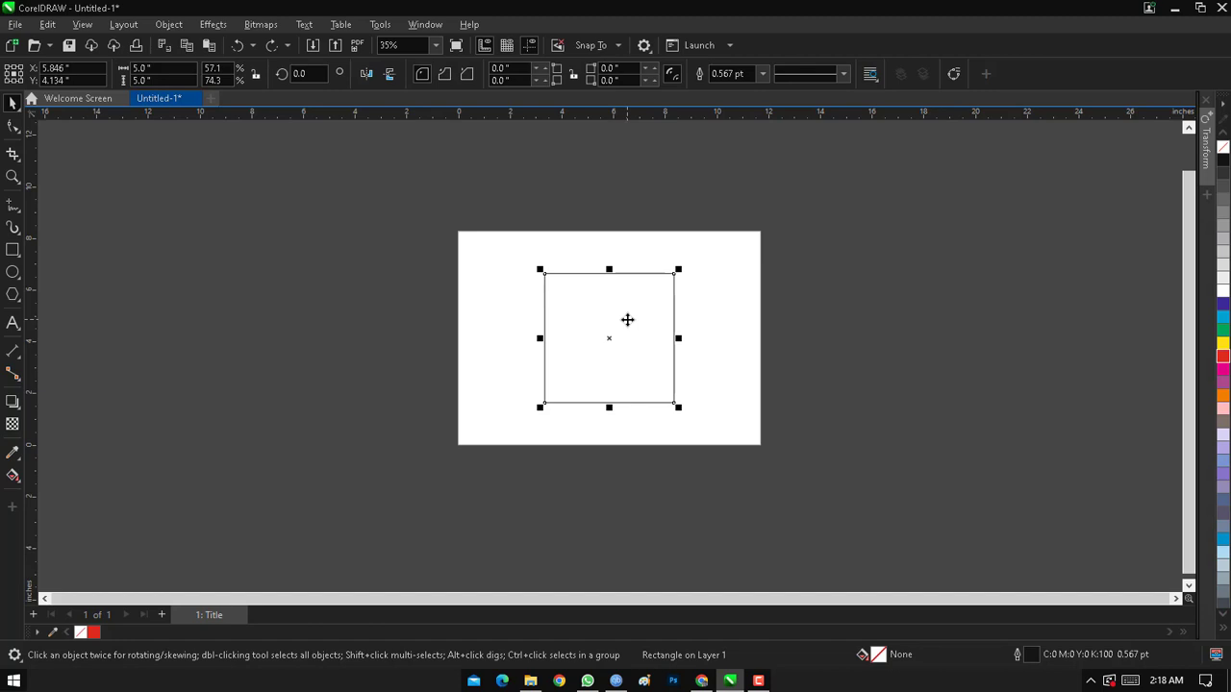
click(627, 319)
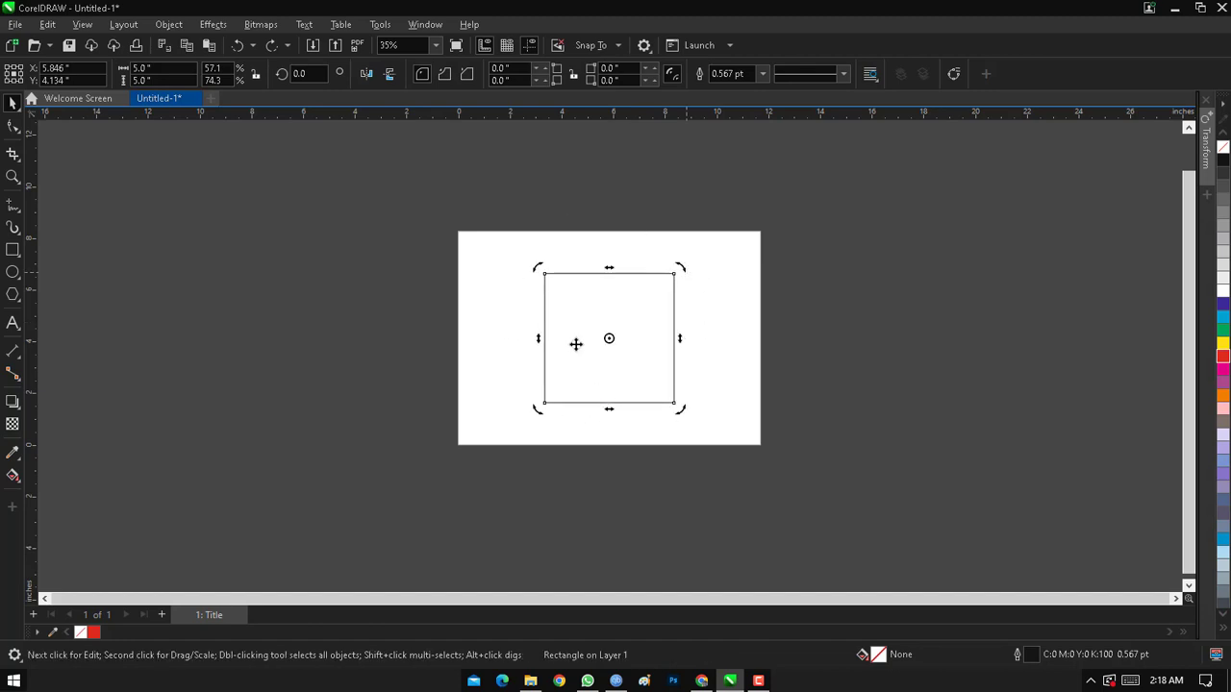
mouse_move(682, 266)
mouse_down()
mouse_move(585, 253)
mouse_move(540, 319)
mouse_move(701, 332)
mouse_move(640, 352)
mouse_move(552, 267)
mouse_move(645, 278)
mouse_move(561, 247)
mouse_move(467, 297)
mouse_move(607, 335)
mouse_move(854, 243)
mouse_move(569, 184)
mouse_move(500, 324)
mouse_move(698, 299)
mouse_move(681, 267)
mouse_up()
key(ctrl+z)
key(ctrl+z)
drag(673, 263, 611, 249)
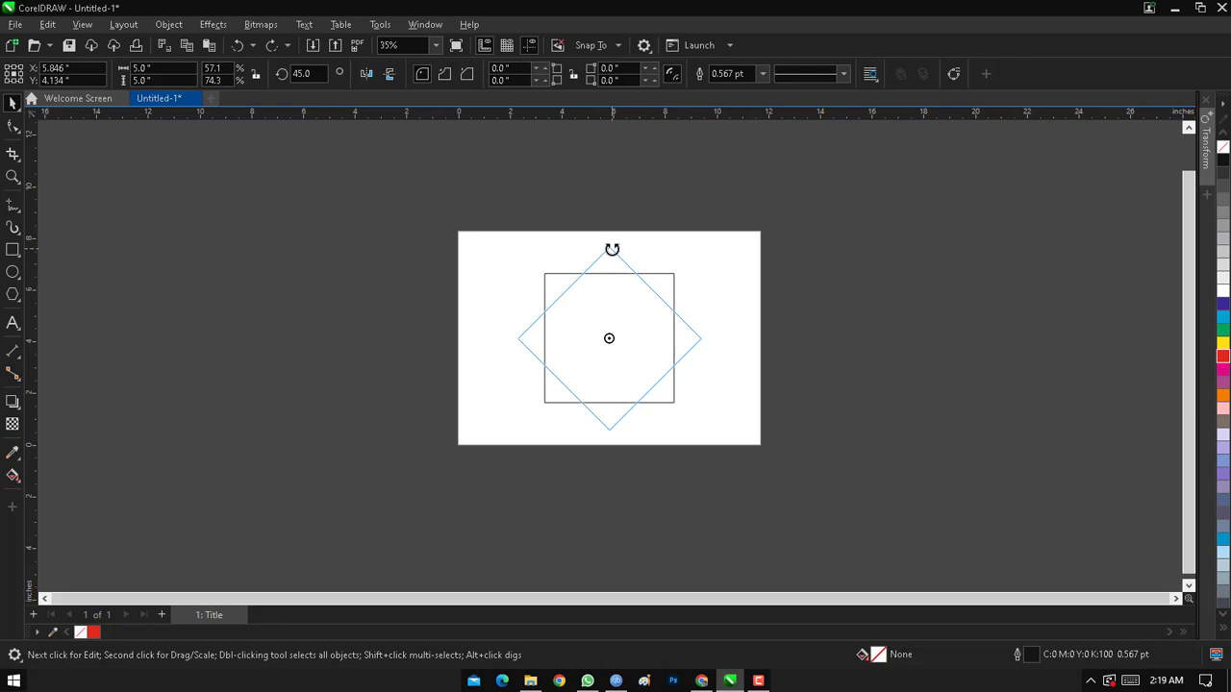
drag(537, 289, 552, 269)
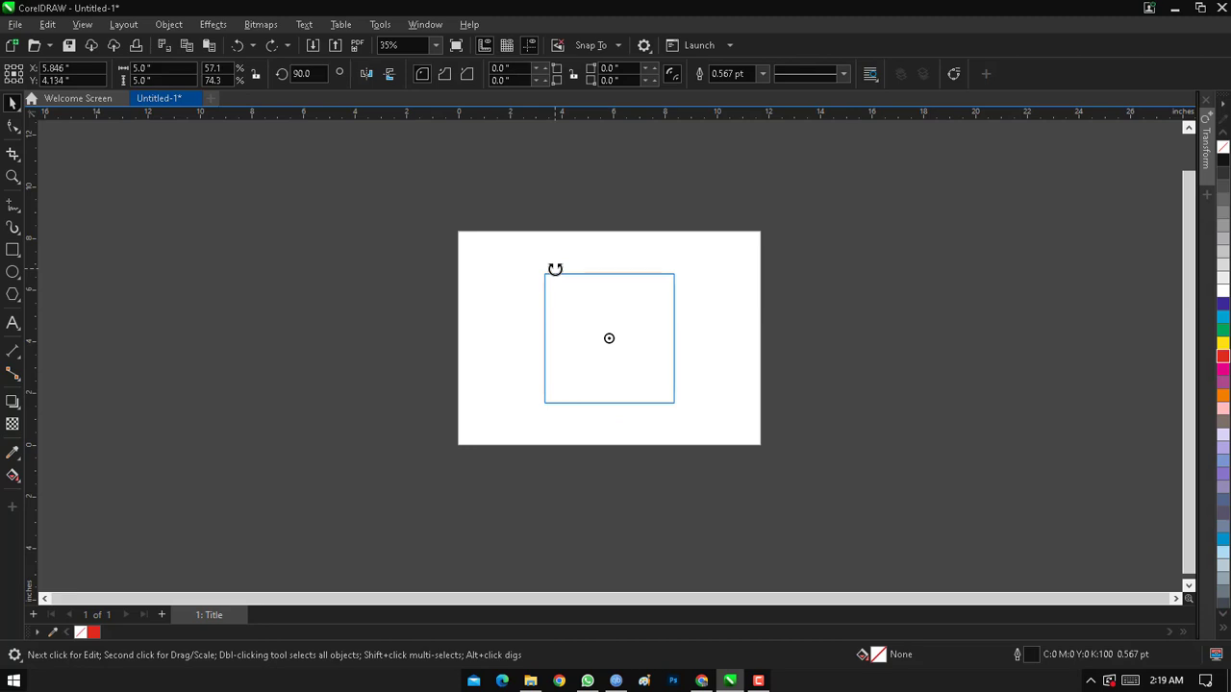
drag(555, 269, 623, 305)
key(ctrl+z)
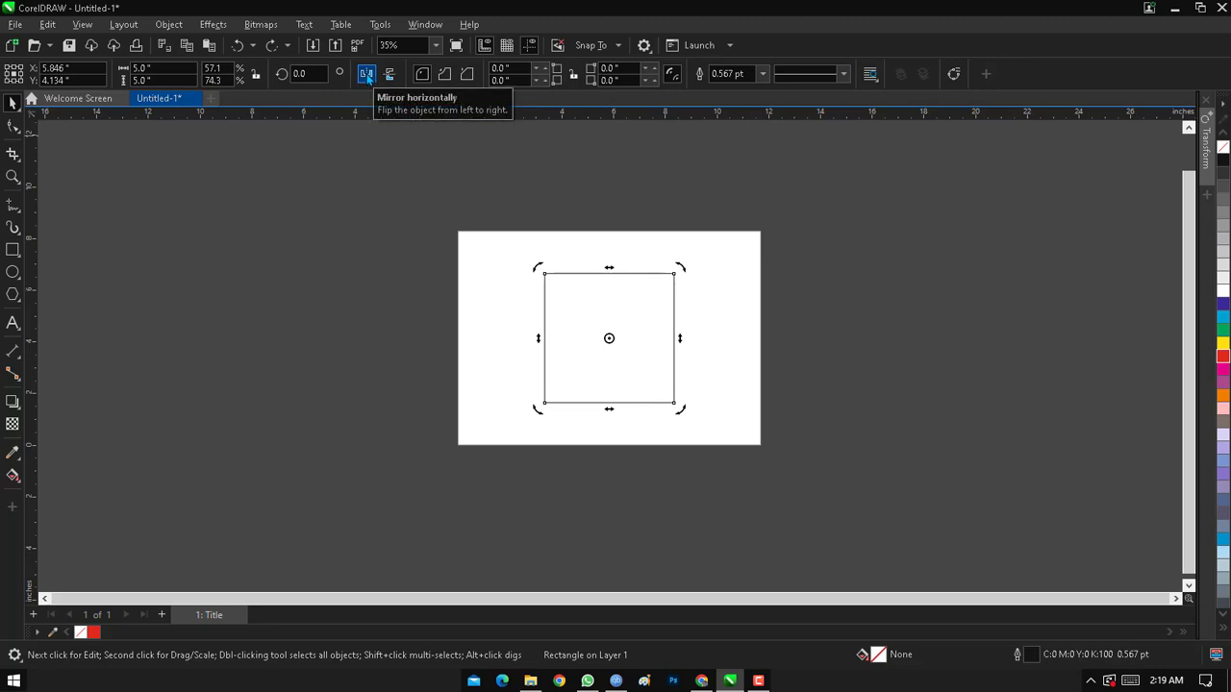
Draw a red rectangle about 4.67 by 2.38 inches overlapping the square's right side, and align it vertically to the square's center.
click(261, 224)
key(F6)
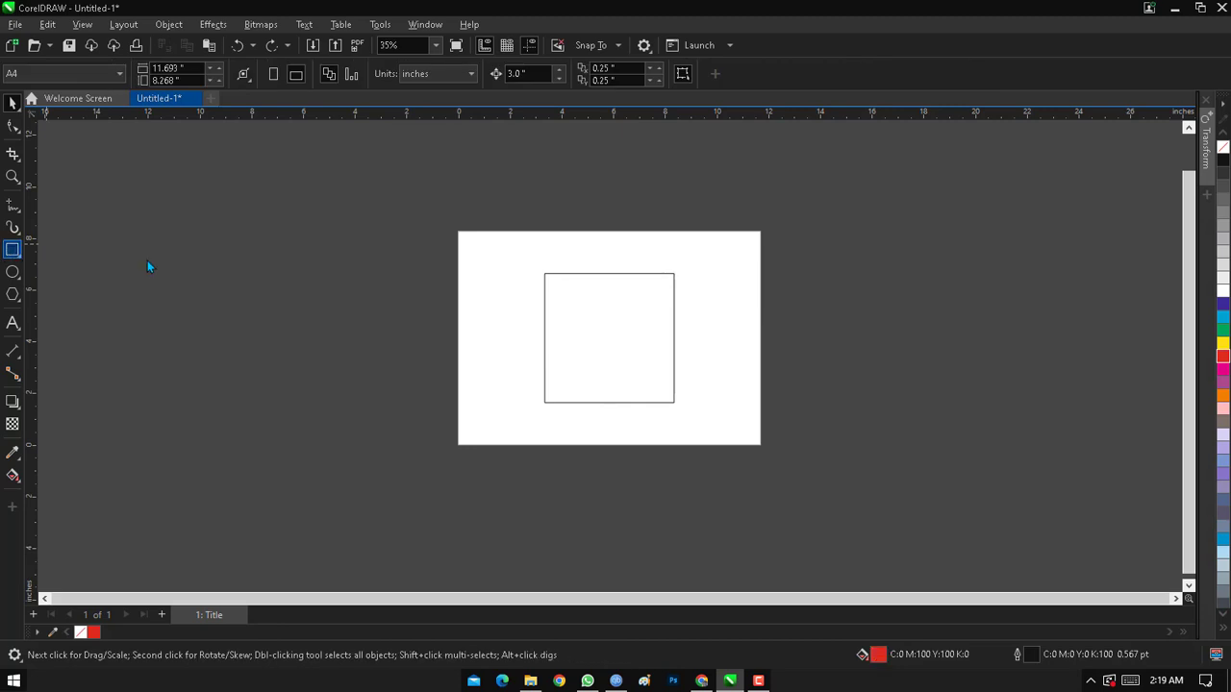
drag(606, 298, 726, 360)
key(space)
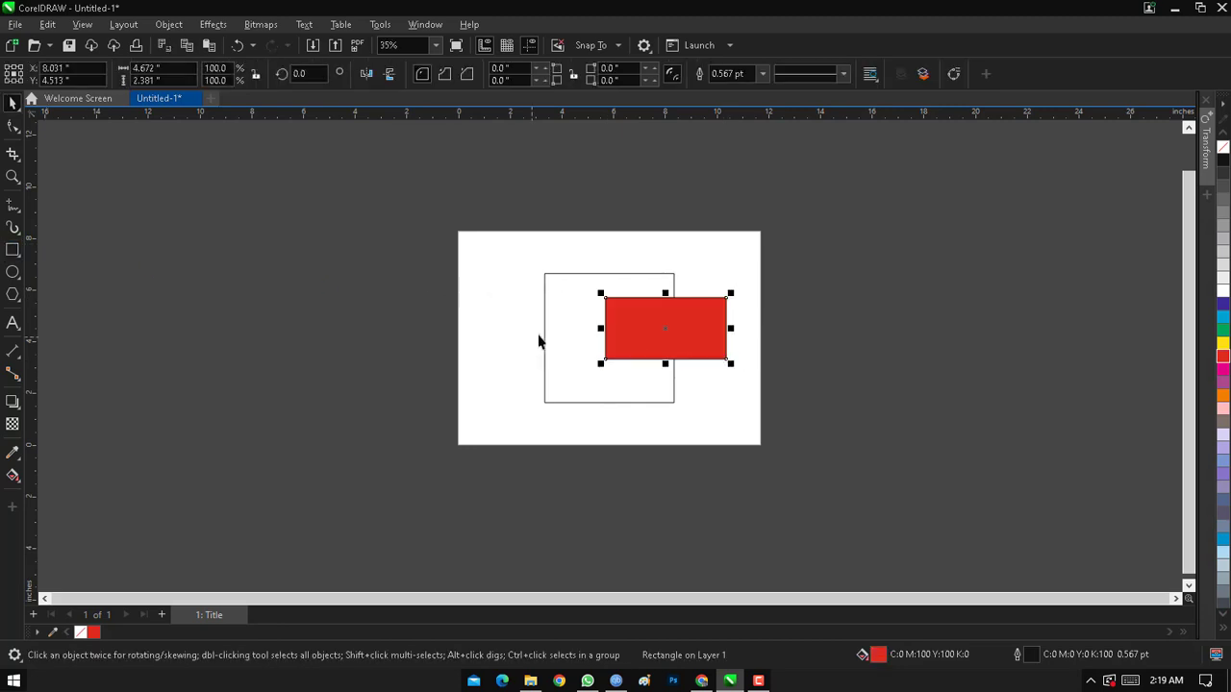
shift+click(567, 338)
key(c)
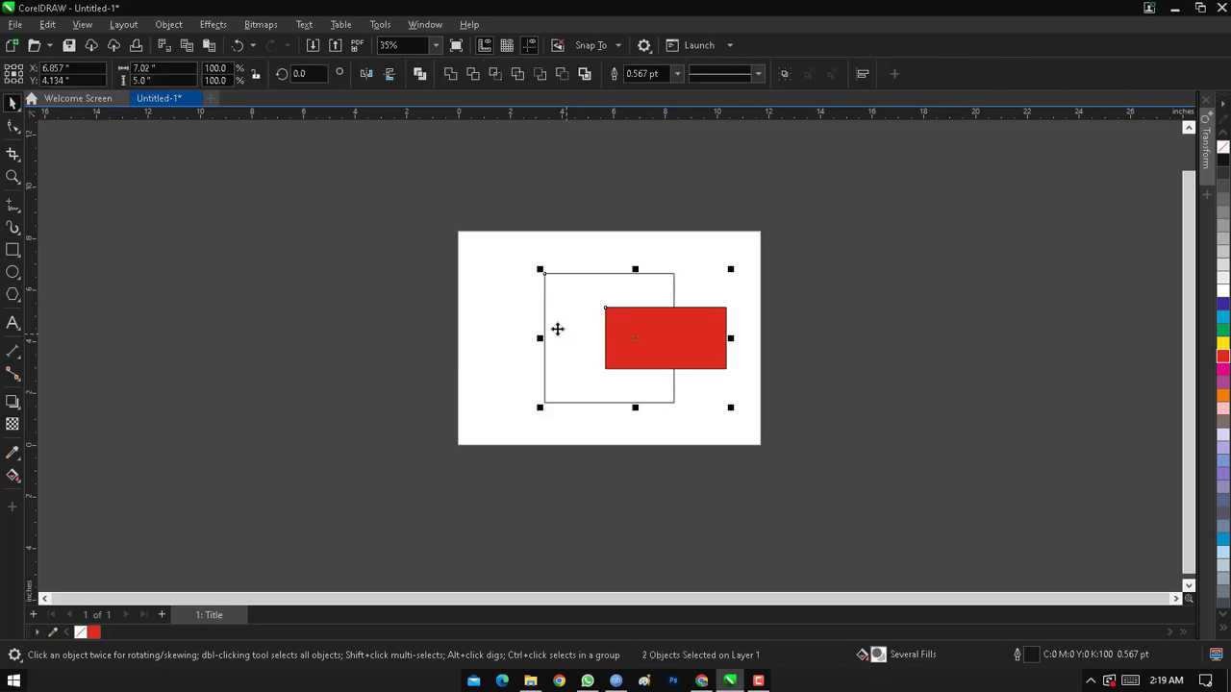
Fill the square and the rectangle with red, and select both of them.
drag(517, 269, 813, 448)
click(1223, 358)
drag(500, 228, 802, 440)
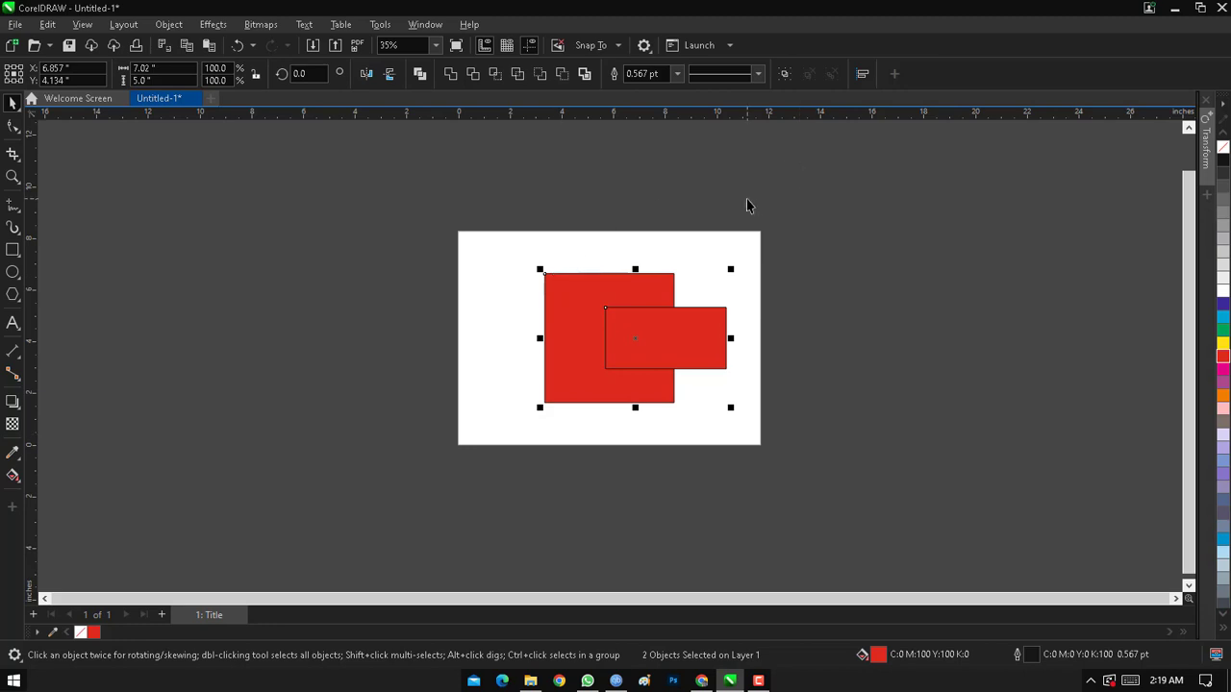
Group the square and rectangle, centering the group on the page, and ungroup all objects again.
click(785, 77)
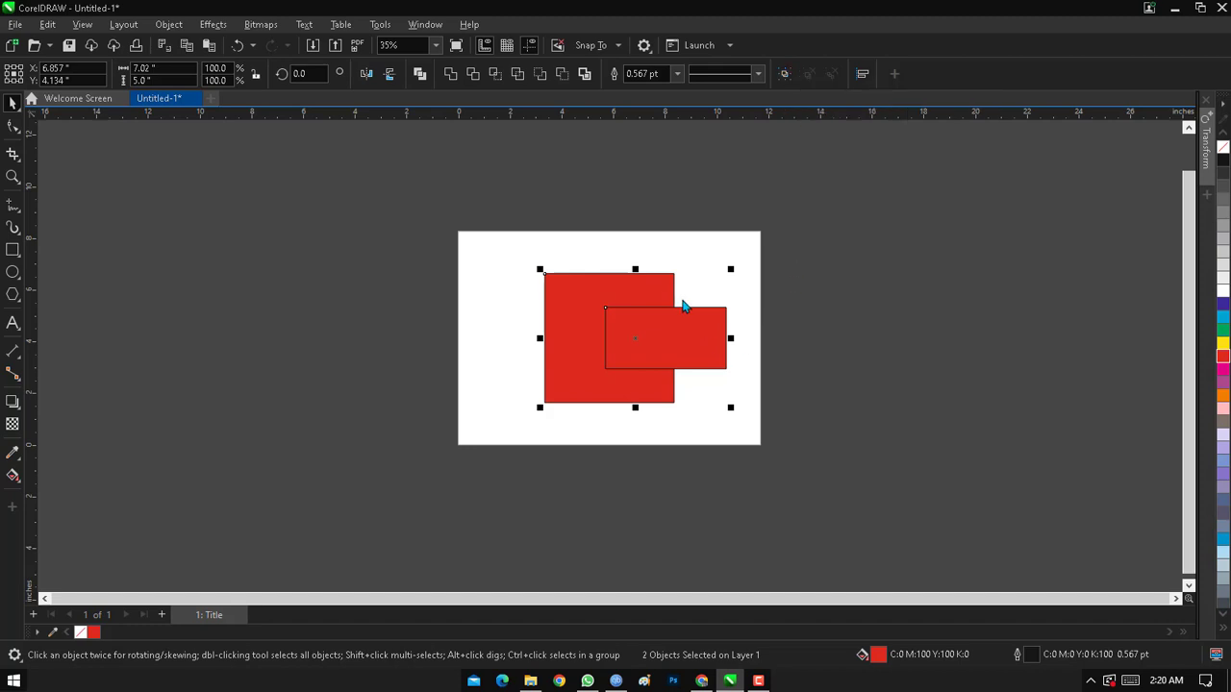
drag(642, 333, 671, 344)
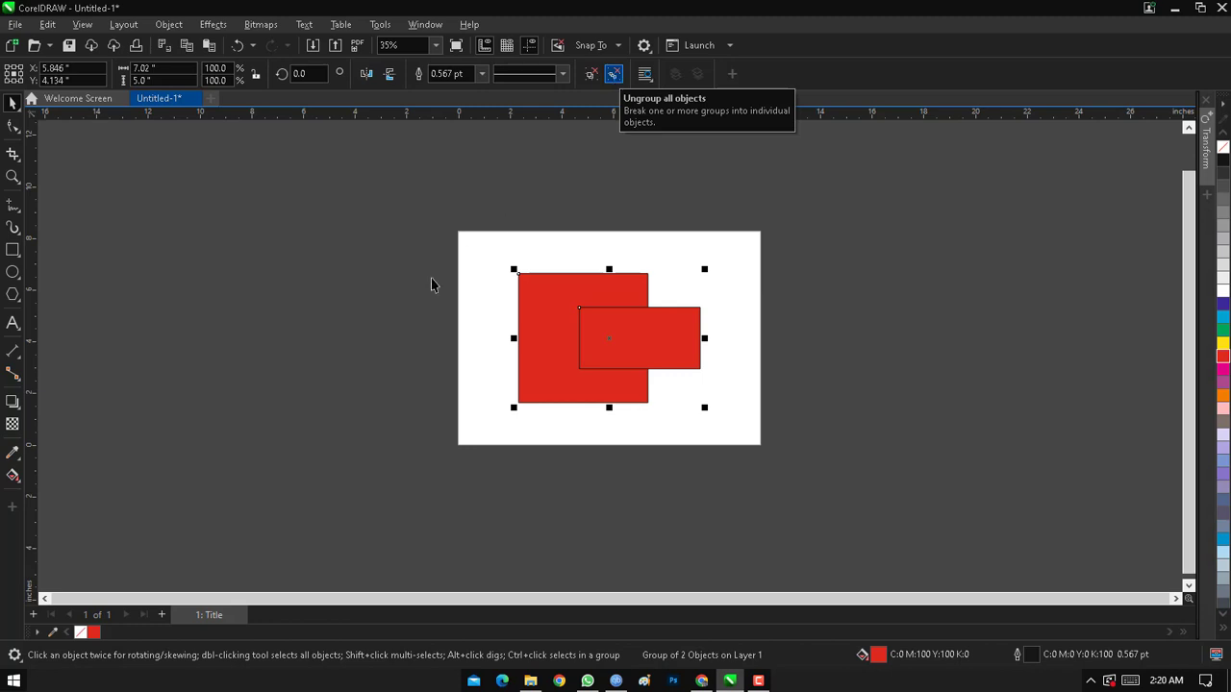
click(612, 81)
click(514, 355)
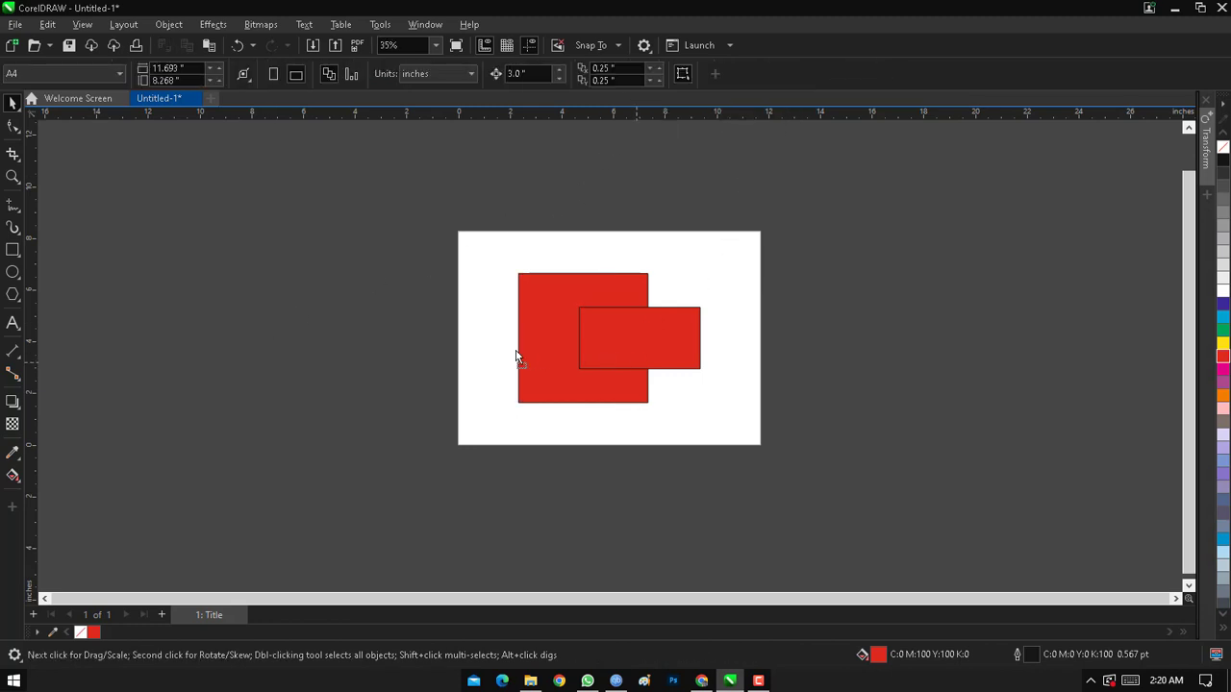
Place two copies of the smaller rectangle over the page's left side, and group all four shapes centered on the page.
drag(640, 355, 462, 405)
drag(382, 234, 796, 554)
key(ctrl+g)
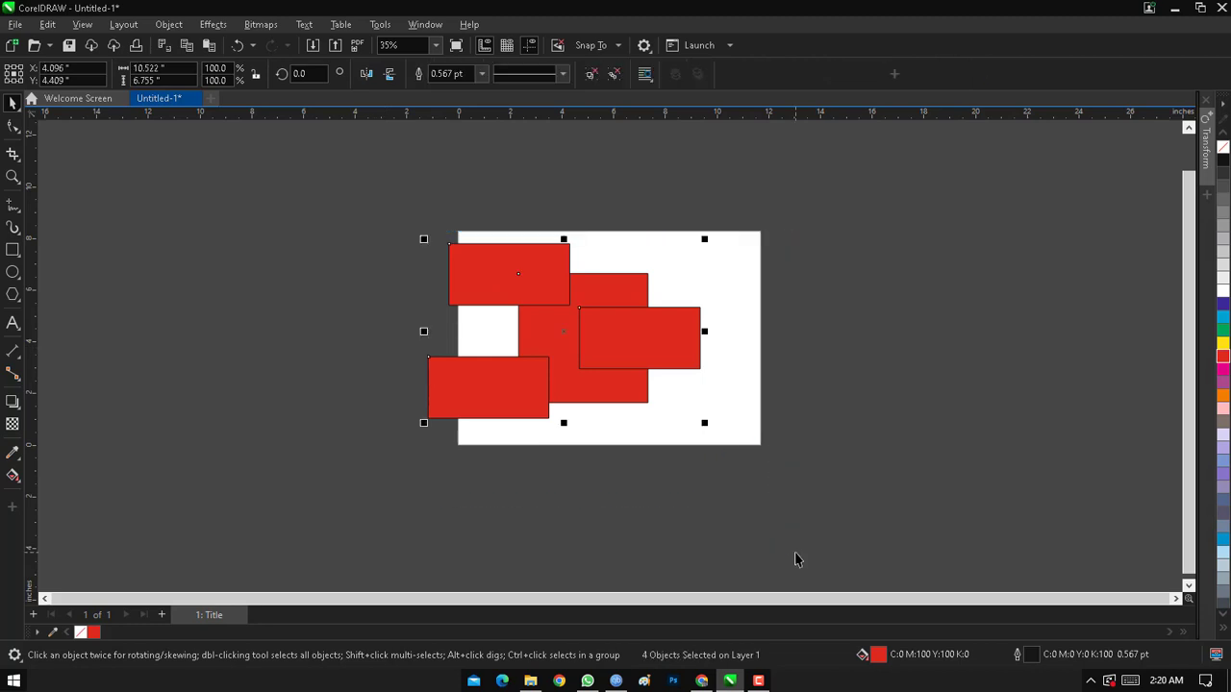
key(p)
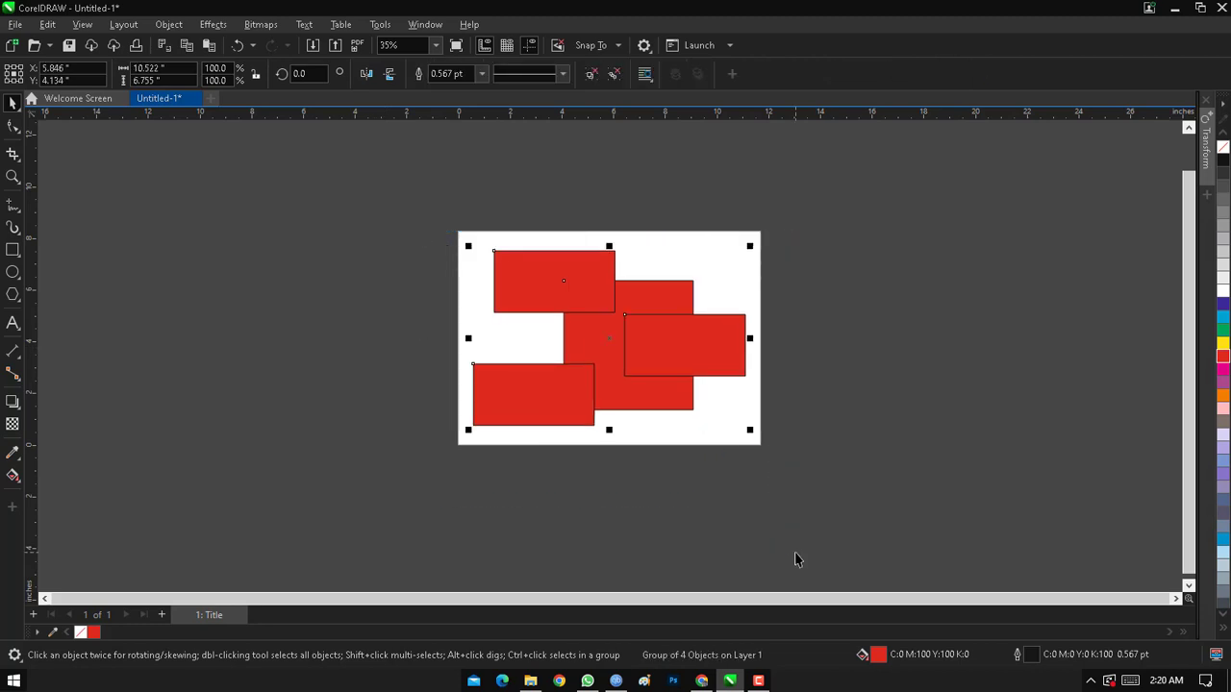
Ungroup the four shapes, try moving individual rectangles separately, and undo those moves.
click(593, 75)
click(685, 186)
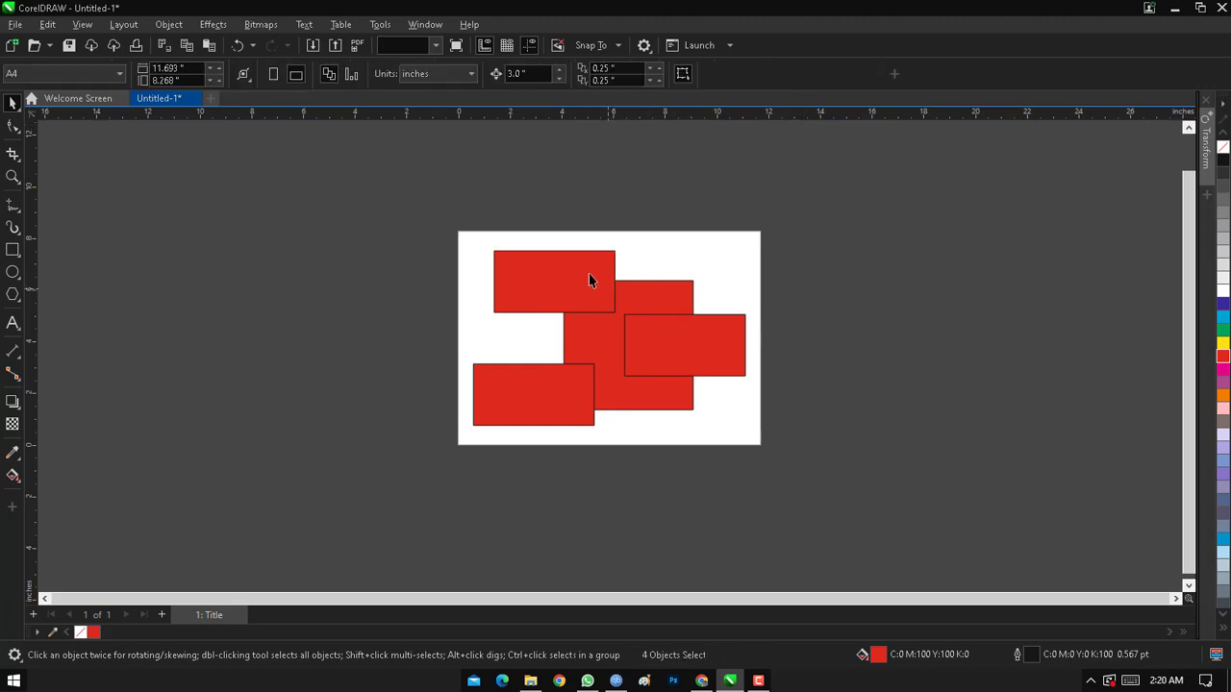
drag(539, 253, 470, 221)
drag(668, 362, 726, 386)
key(ctrl+z)
key(ctrl+z)
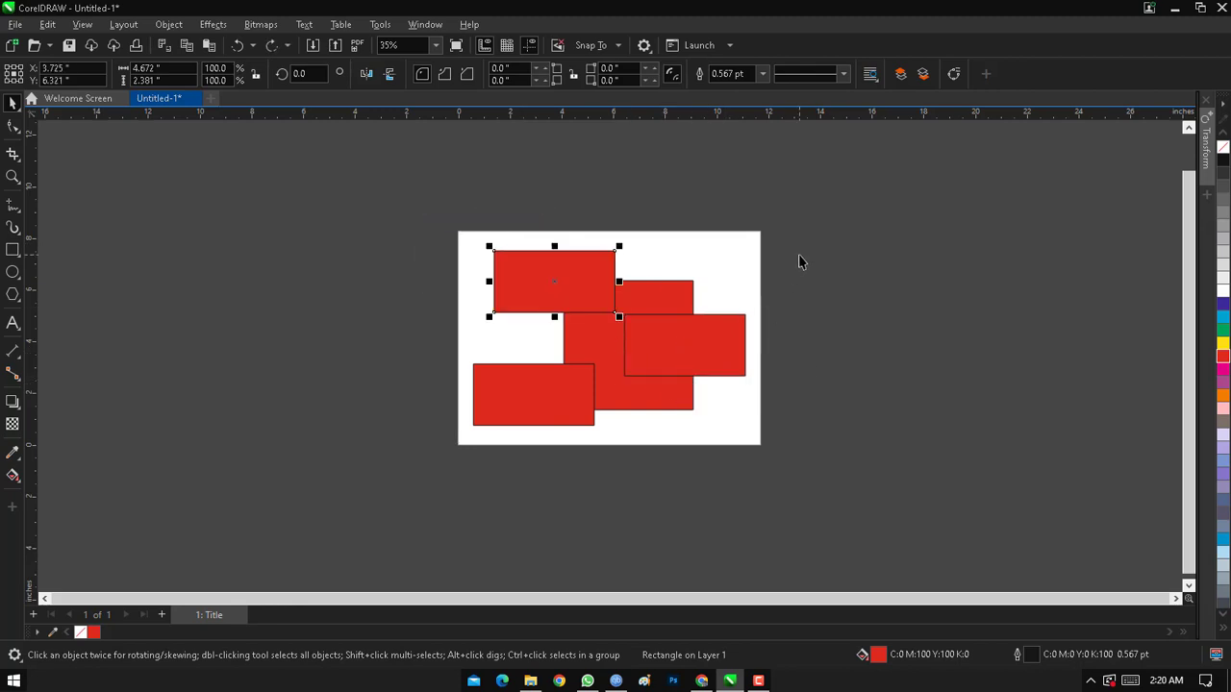
click(808, 304)
Group the right rectangle with the square, and group the two left rectangles as a second group.
click(726, 339)
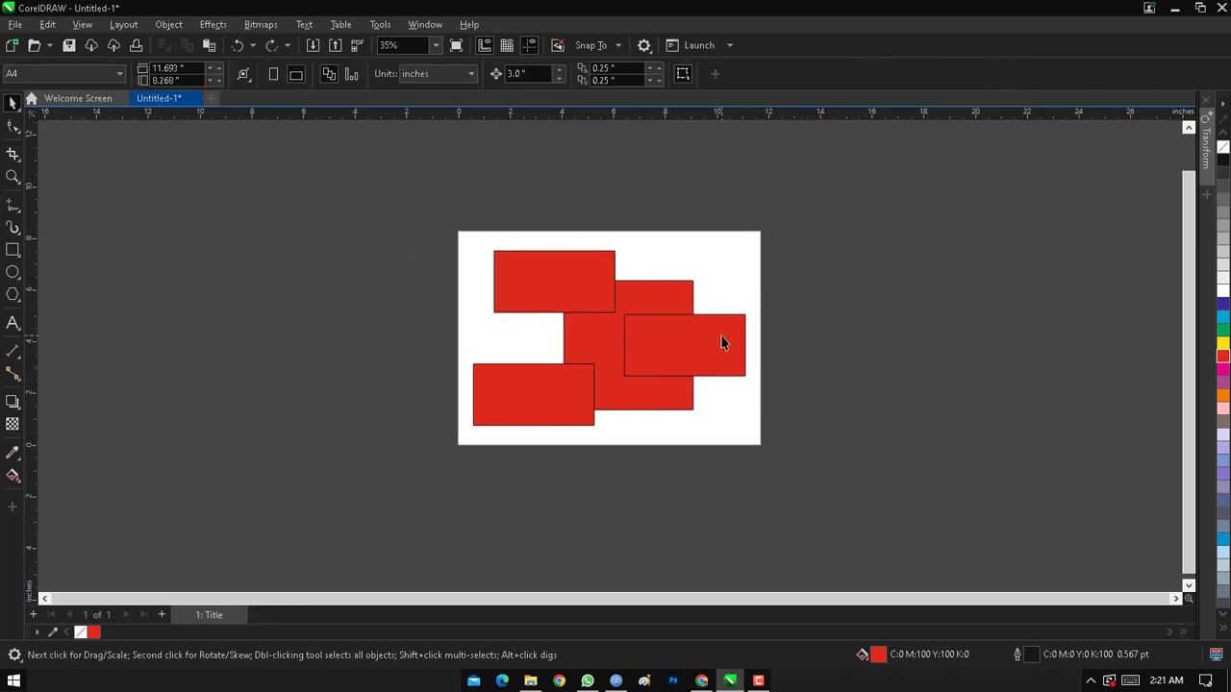
shift+click(673, 306)
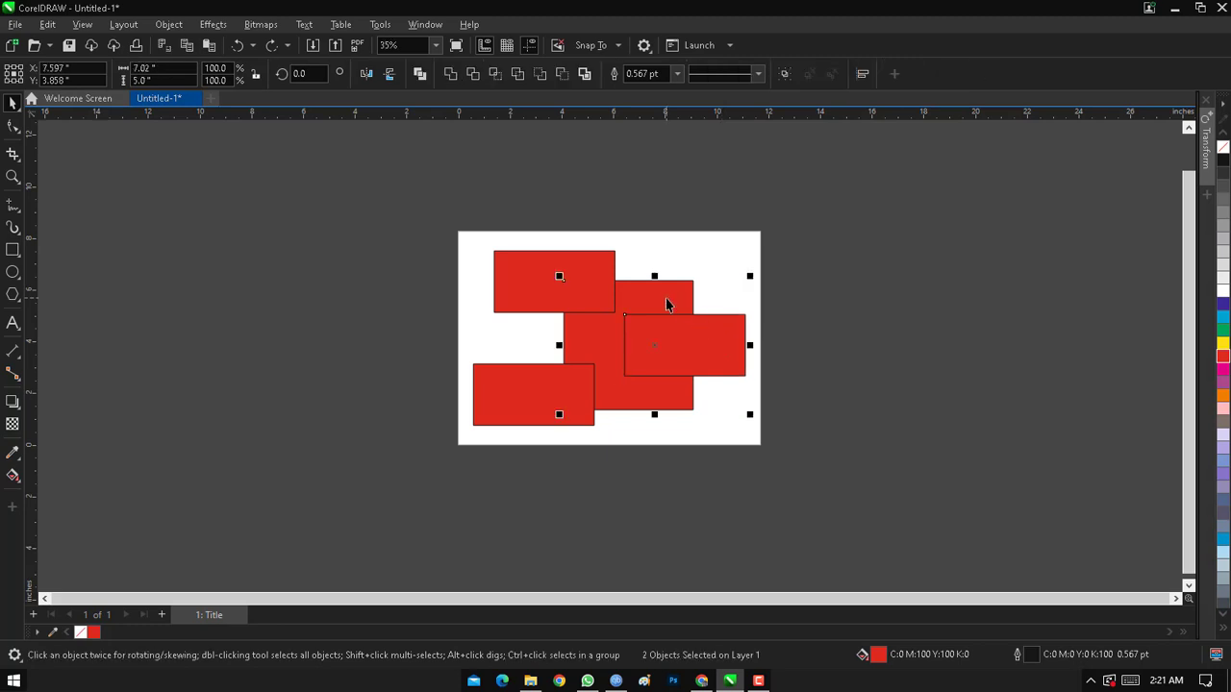
key(ctrl+g)
click(514, 260)
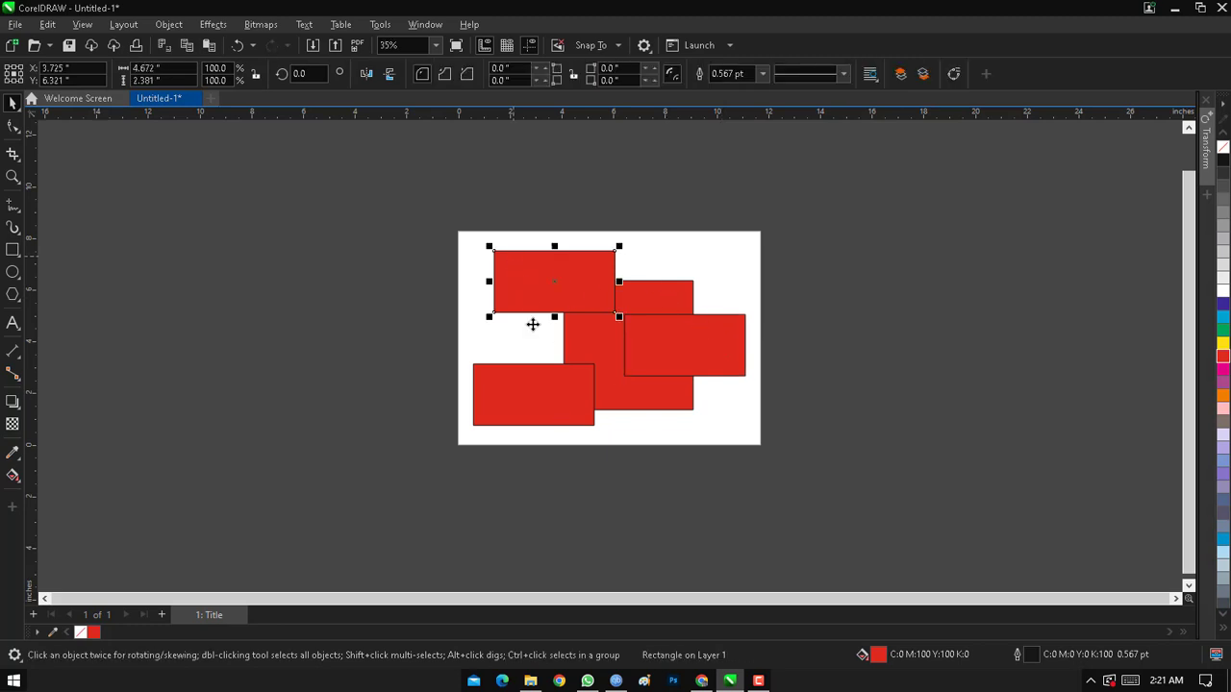
shift+click(542, 383)
key(ctrl+g)
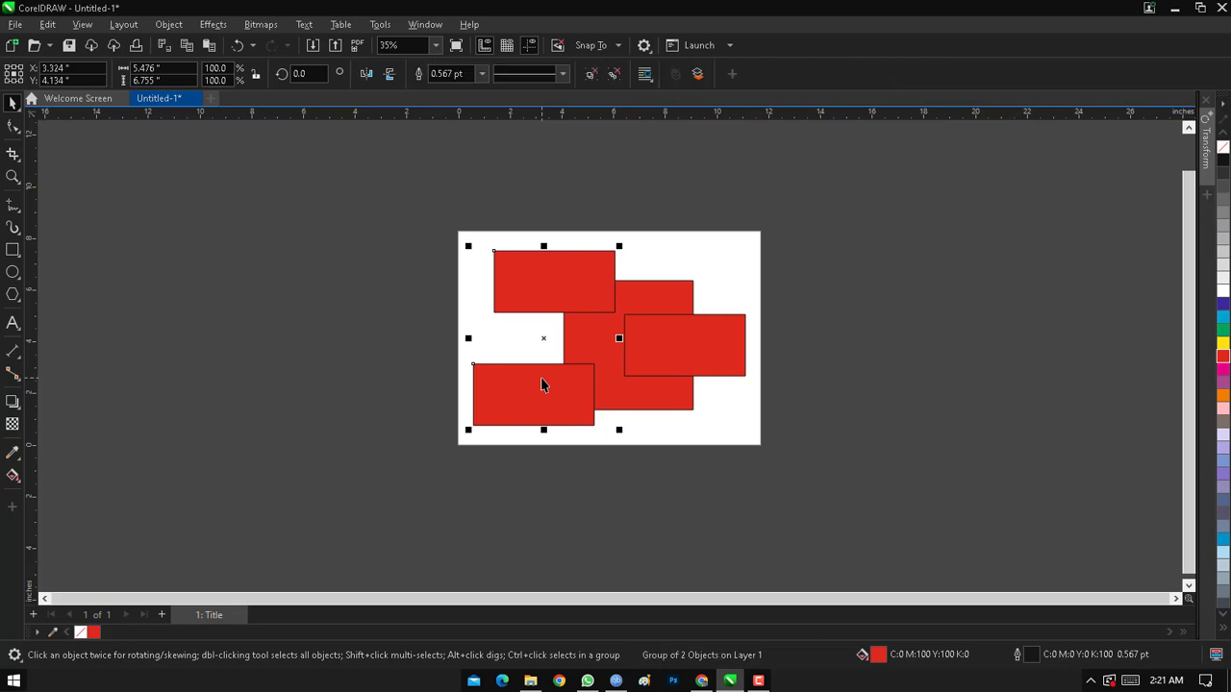
Combine the two groups into one group, try moving it to the right, and undo the move.
drag(392, 207, 857, 496)
key(ctrl+g)
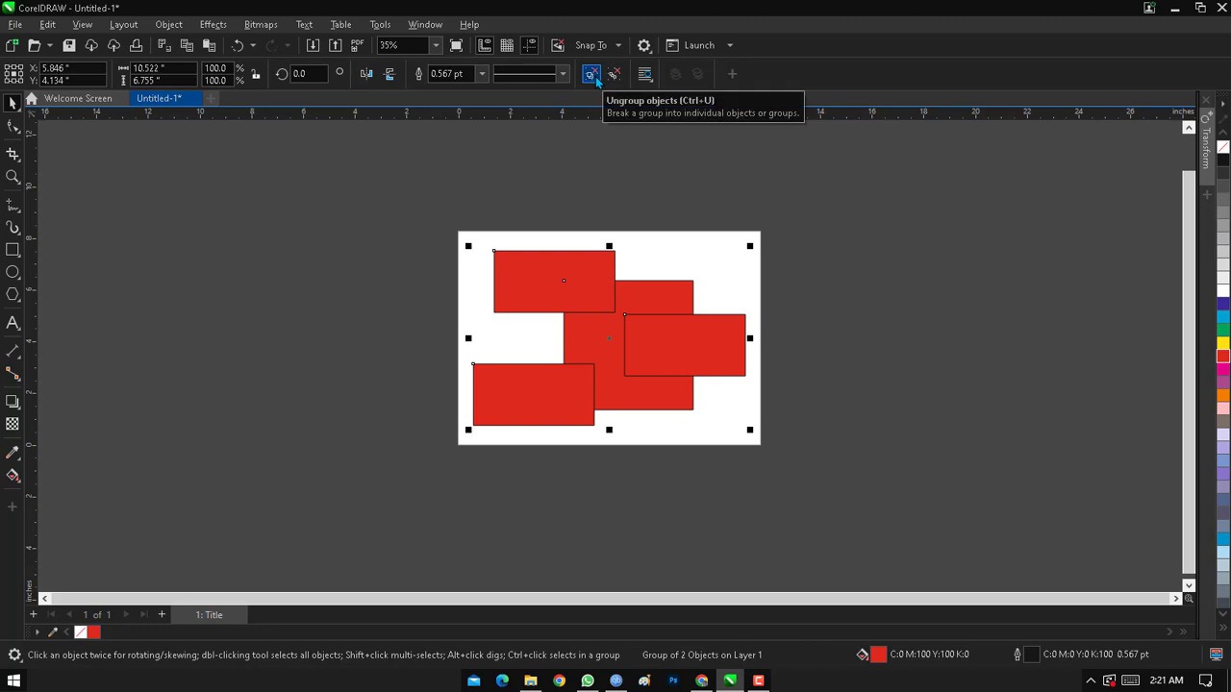
click(764, 244)
drag(589, 320, 638, 320)
key(ctrl+z)
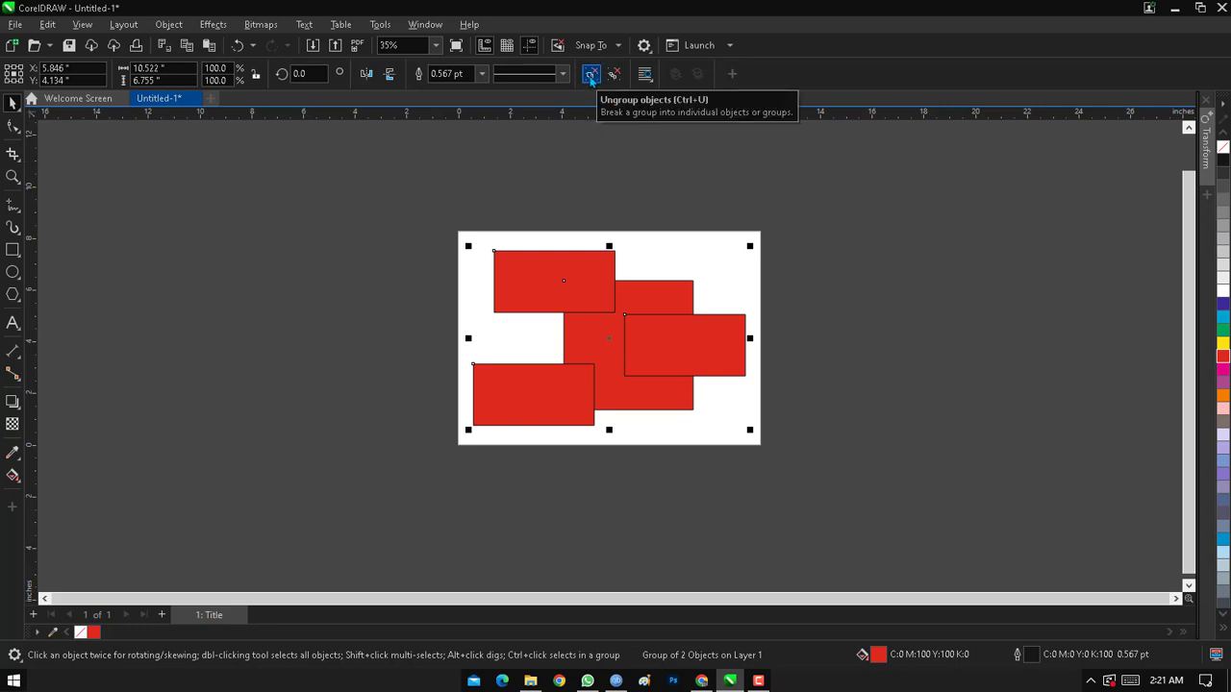
Ungroup the combined group one level, try moving the two resulting groups apart, and undo back to the combined group.
click(591, 77)
click(522, 209)
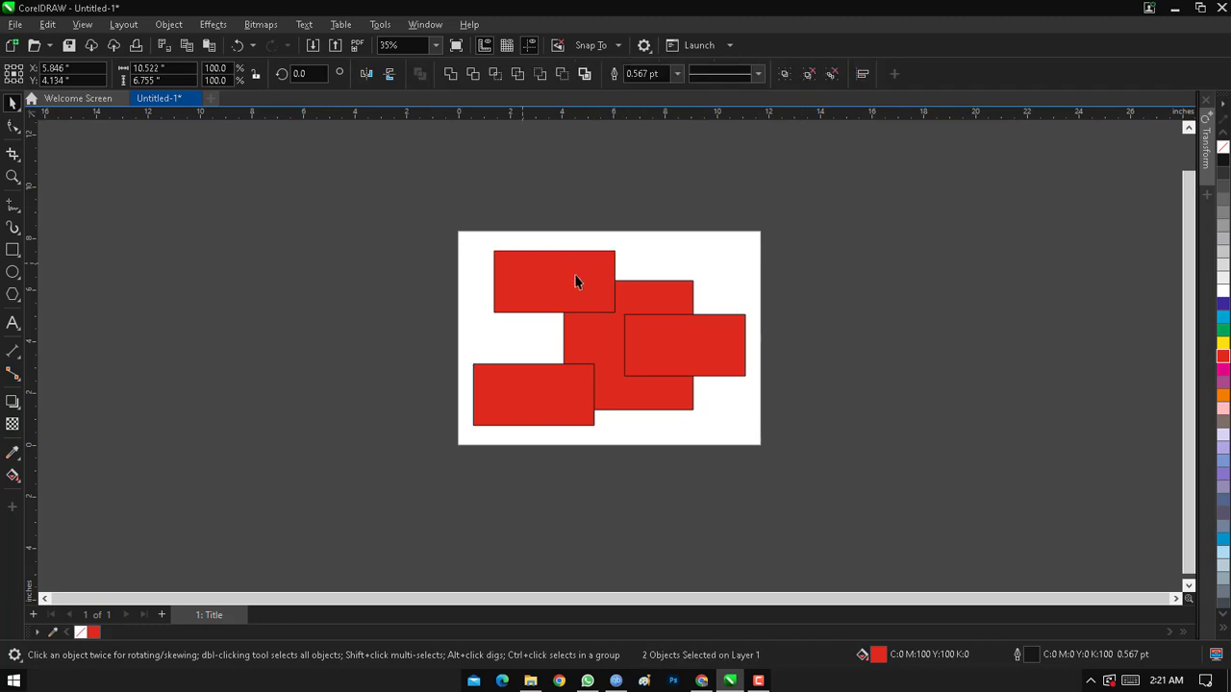
drag(558, 278, 419, 273)
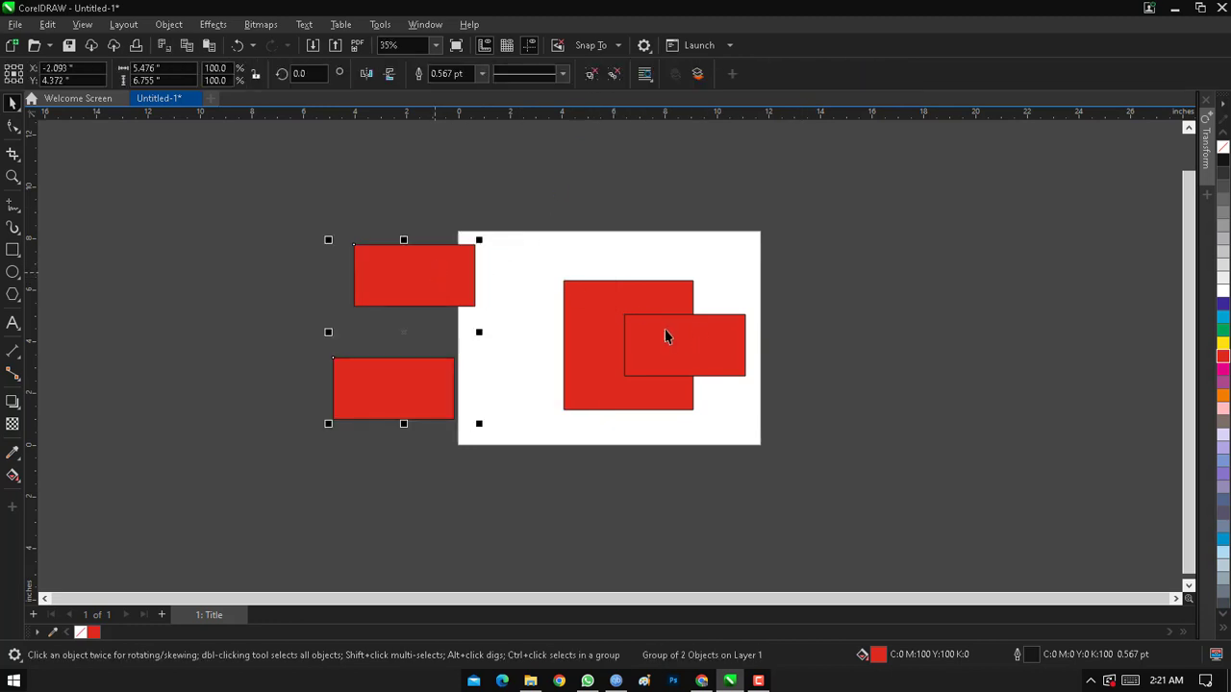
drag(690, 336, 735, 328)
mouse_move(432, 294)
mouse_down()
mouse_move(484, 256)
mouse_move(453, 288)
mouse_up()
key(ctrl+z)
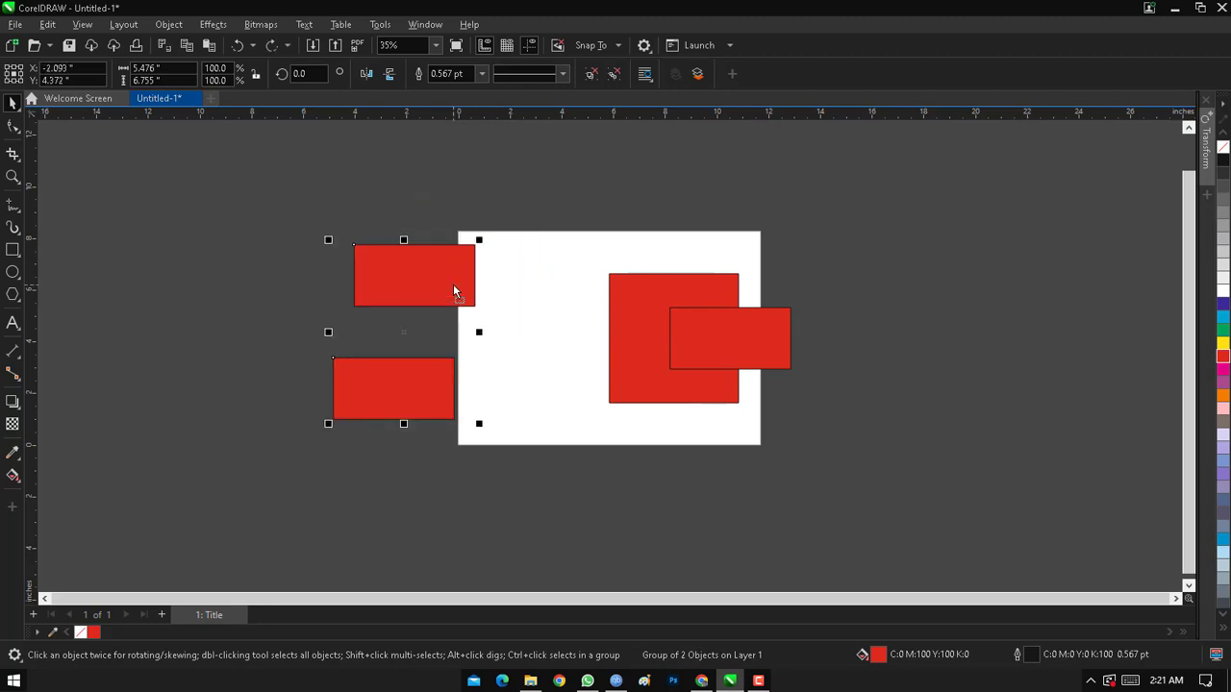
drag(723, 341, 817, 331)
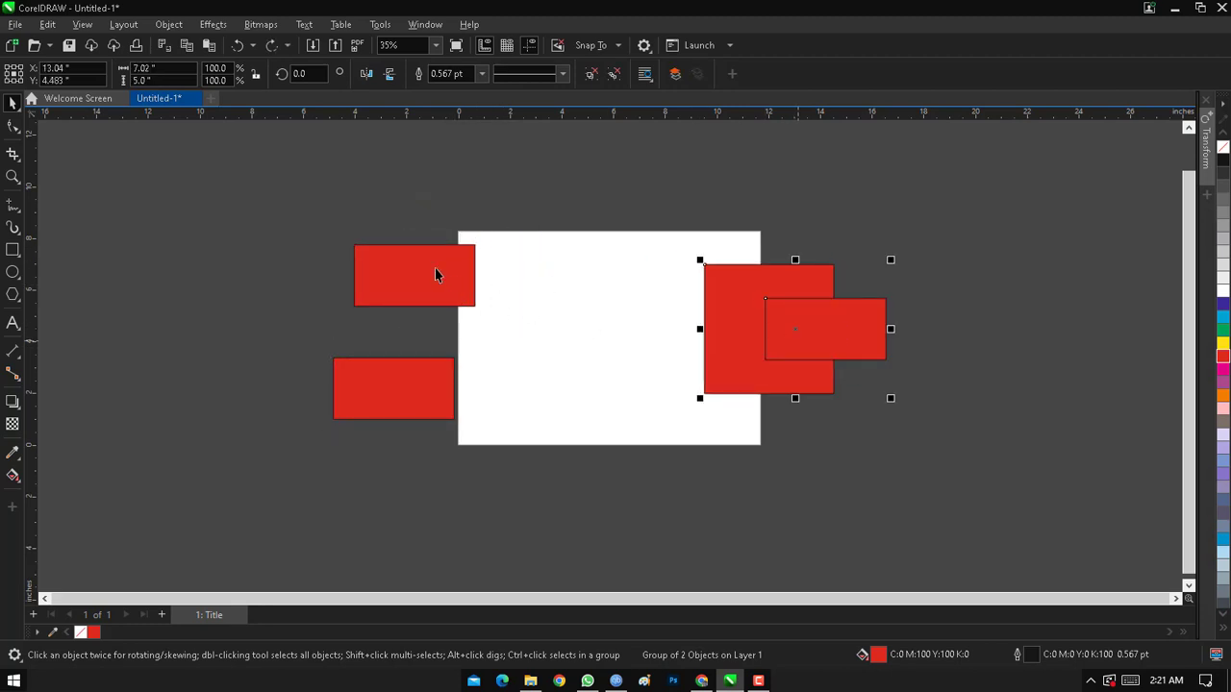
drag(439, 275, 444, 241)
key(ctrl+z)
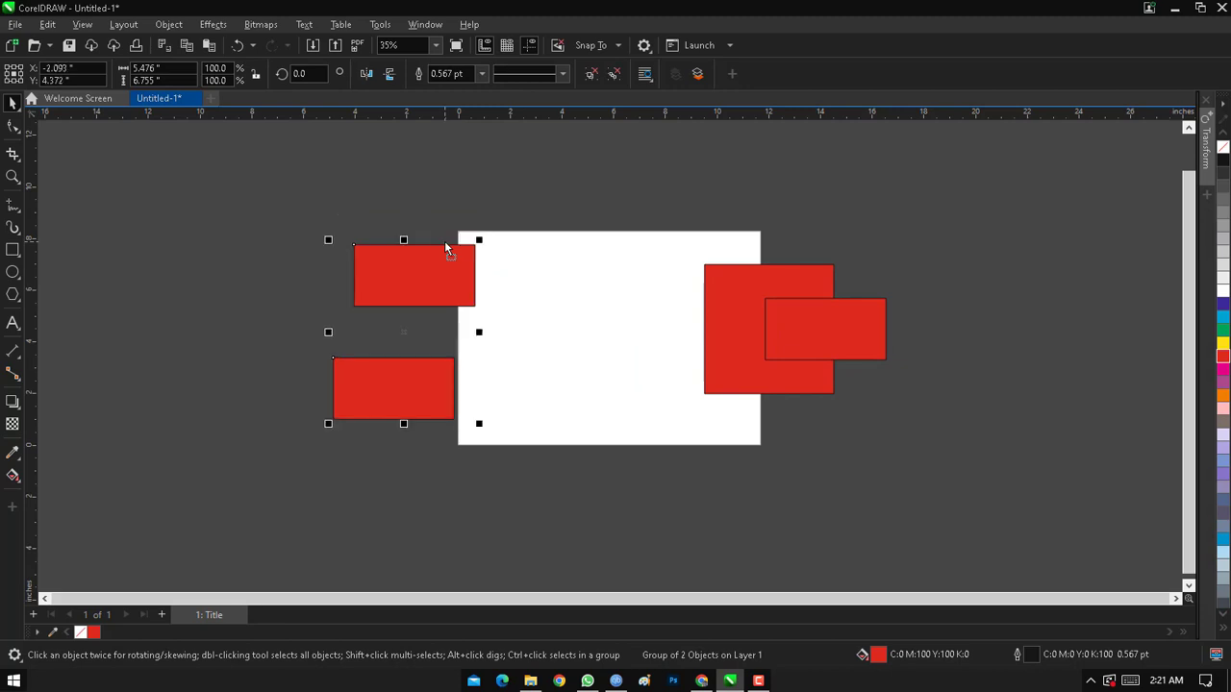
key(ctrl+z)
key(ctrl+z)
key(ctrl+z)
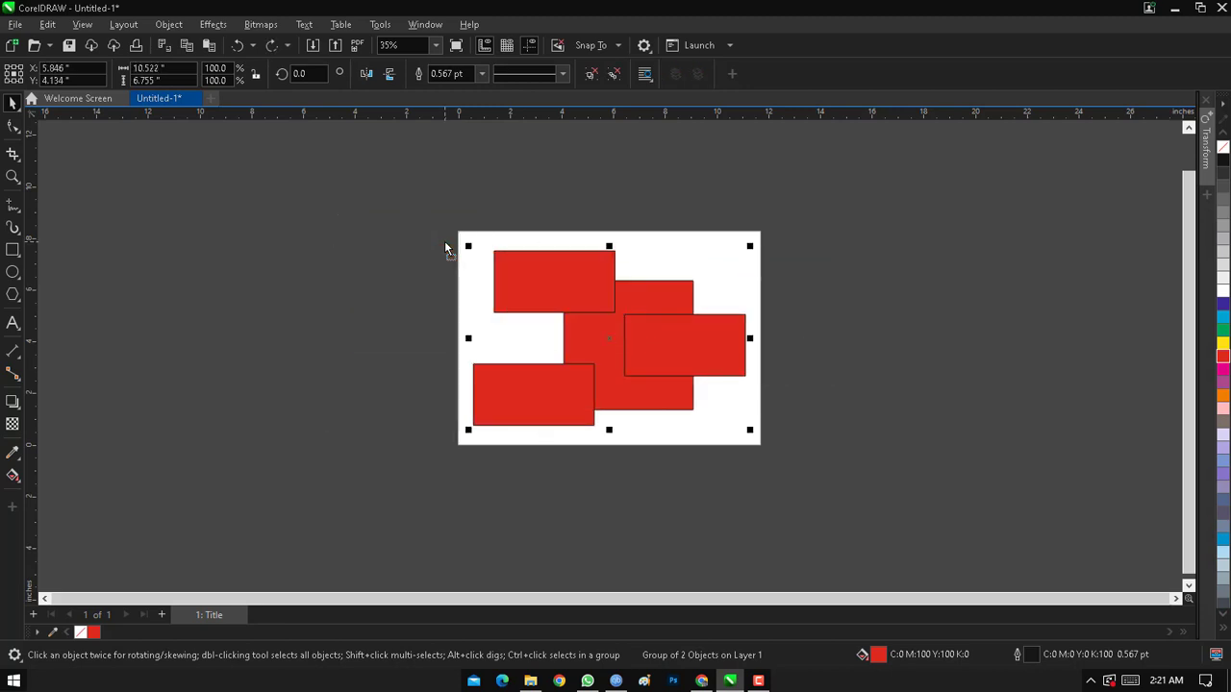
Ungroup all nested objects at once and move the three rectangles individually away from the square.
click(614, 76)
click(866, 195)
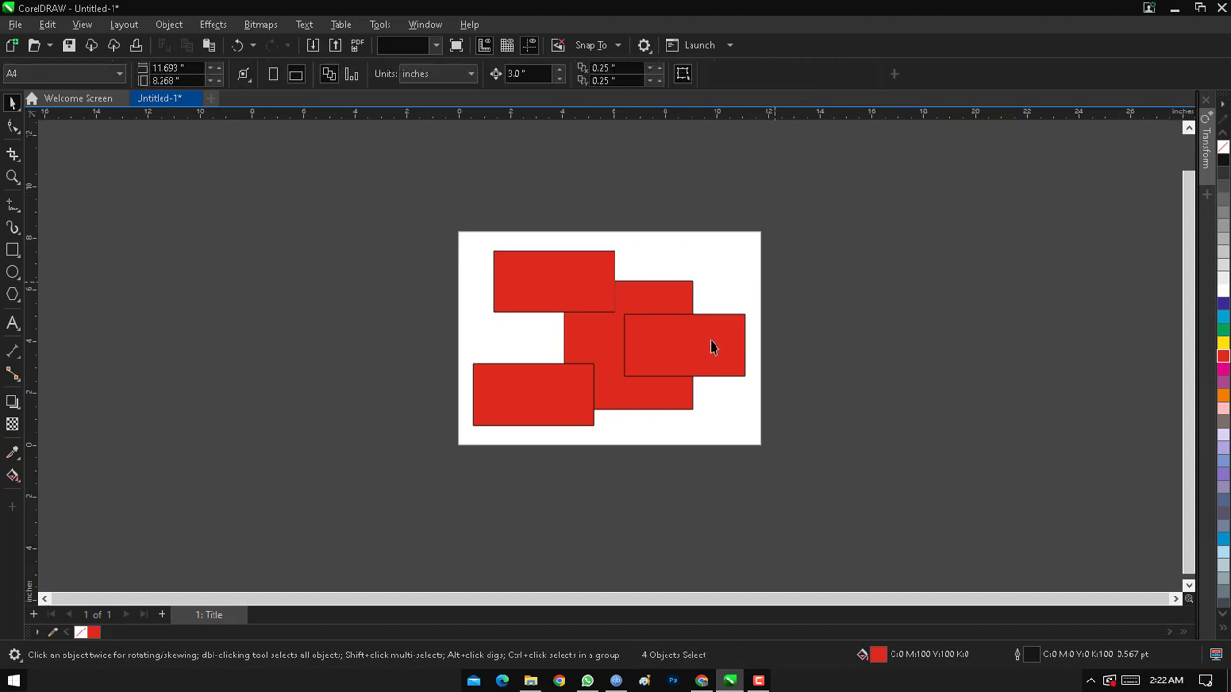
drag(712, 346, 880, 354)
drag(553, 285, 448, 234)
drag(565, 391, 401, 499)
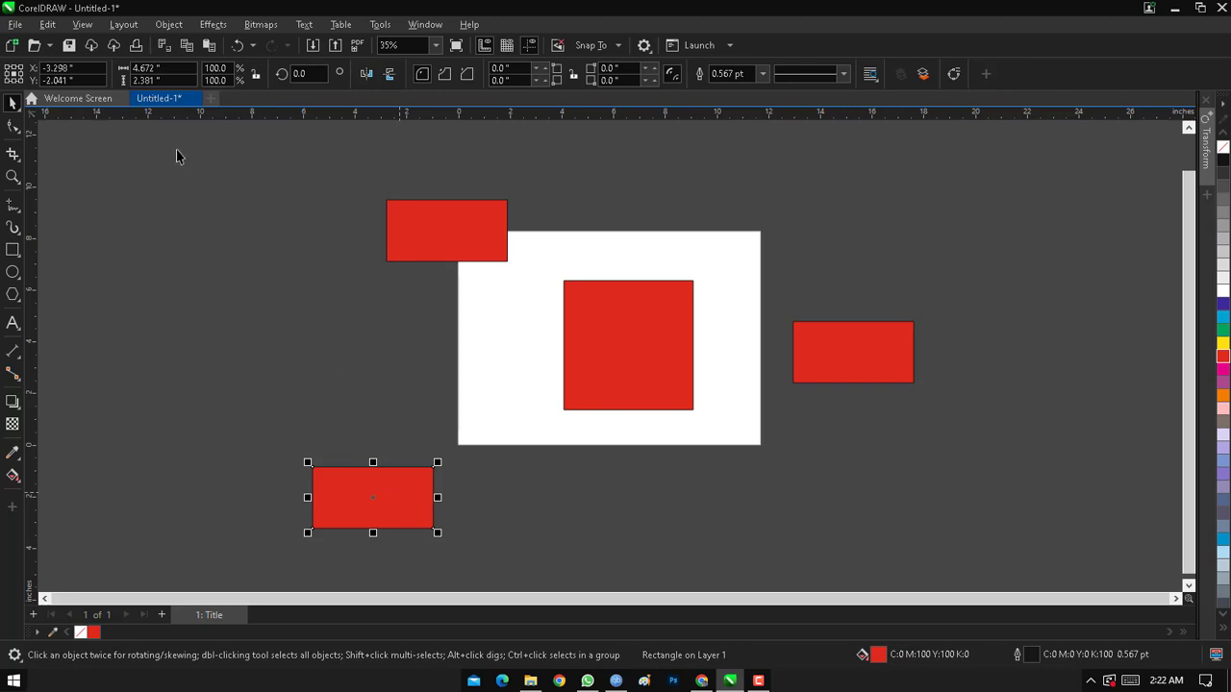
Delete the two rectangles on the page's left side and move the remaining rectangle over the square's right part.
drag(176, 154, 562, 545)
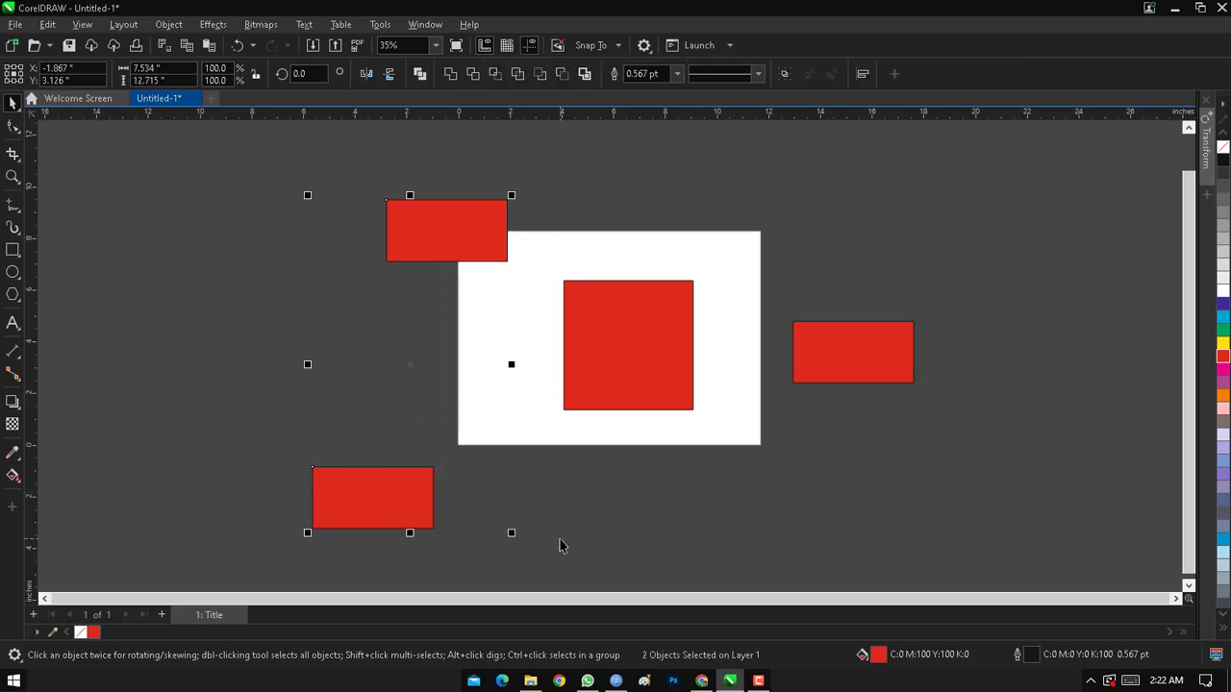
key(Delete)
click(830, 352)
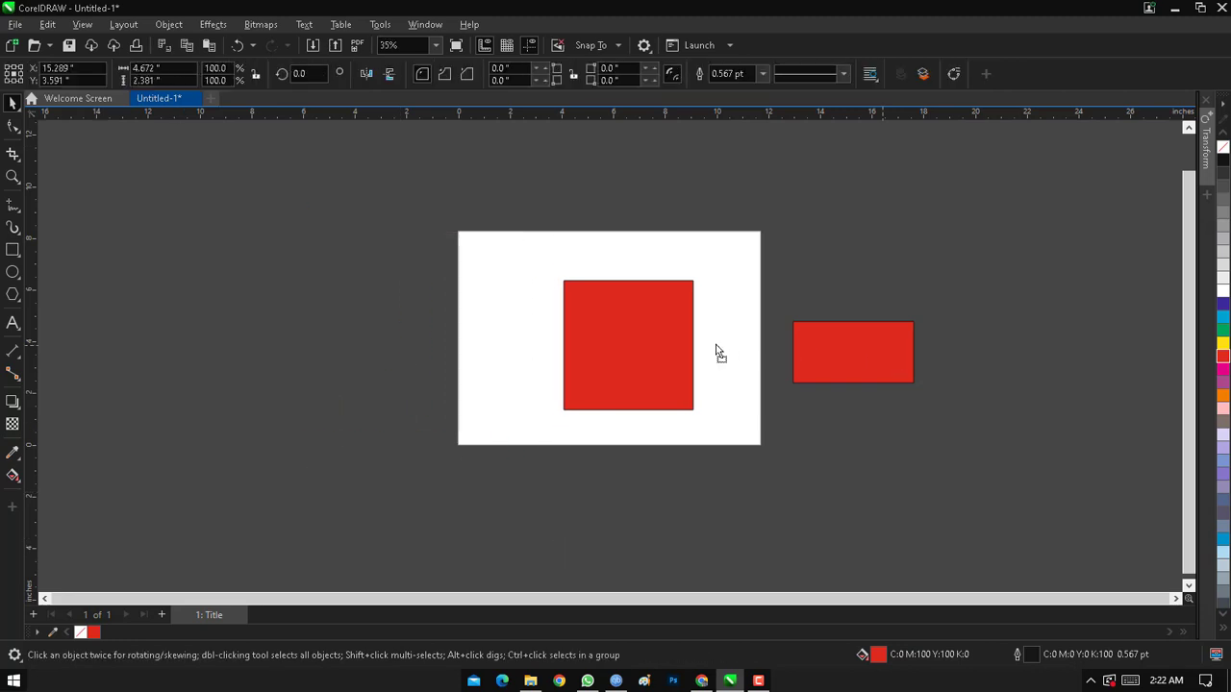
mouse_move(716, 352)
mouse_down()
mouse_move(701, 346)
mouse_move(711, 340)
mouse_up()
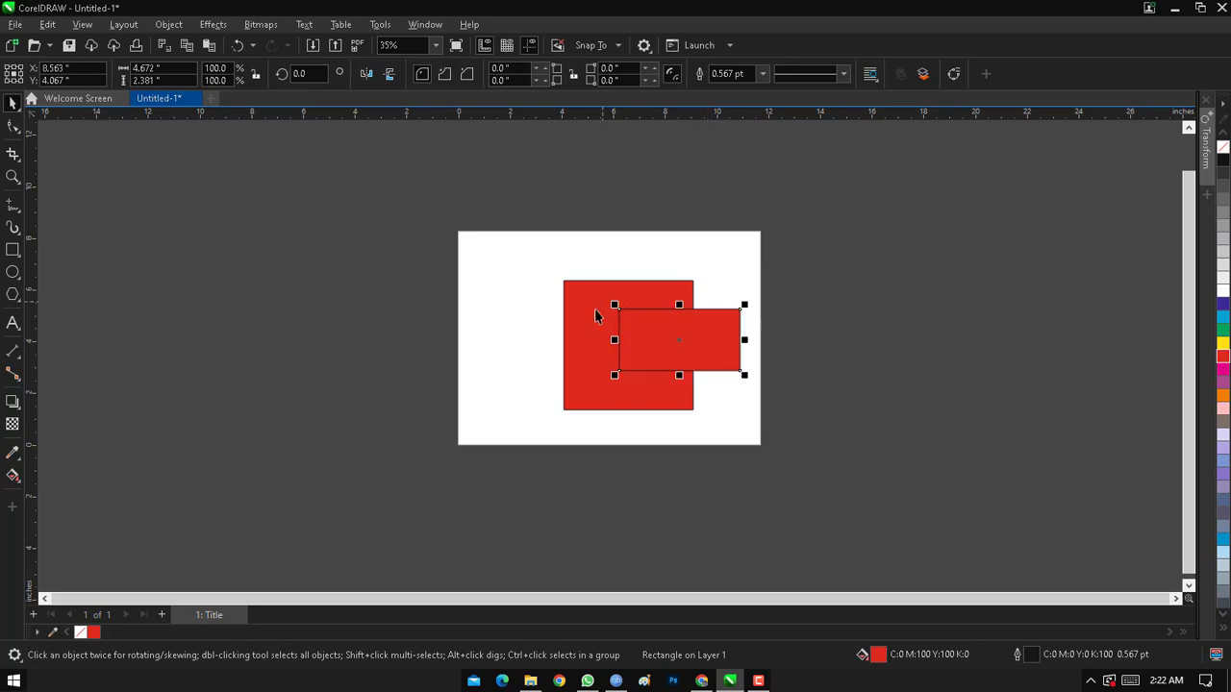
Align the rectangle's vertical center with the square, group the two shapes, and center the group on the page.
shift+click(592, 312)
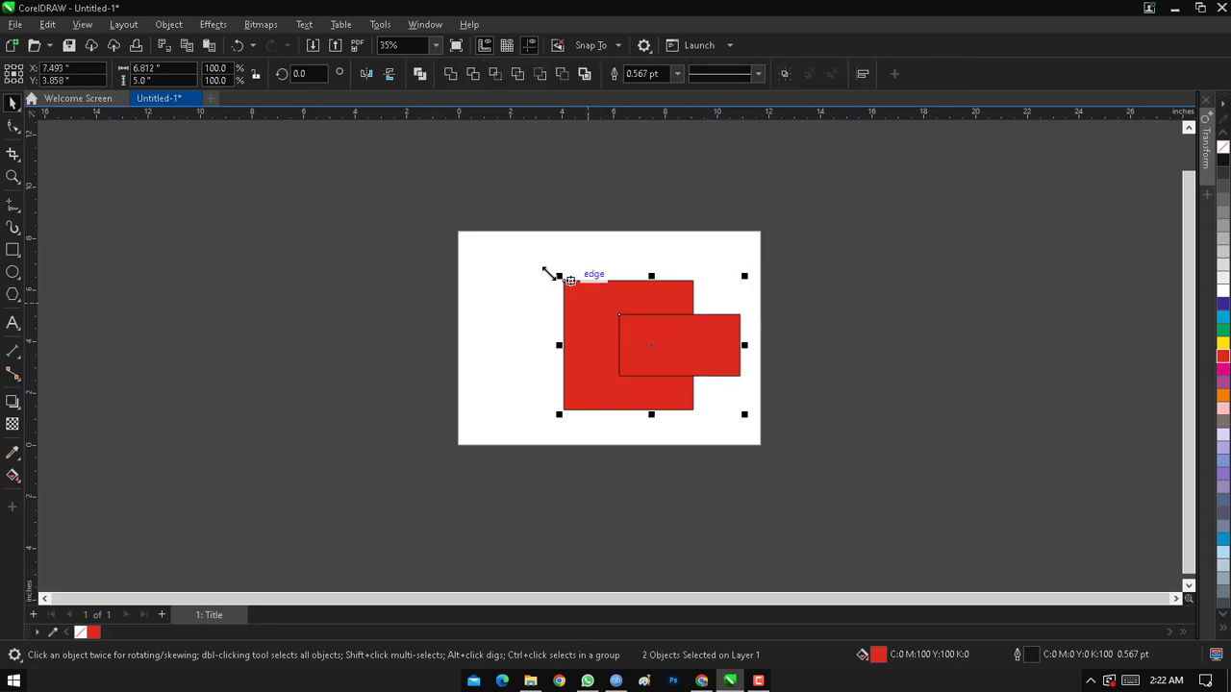
drag(534, 263, 784, 455)
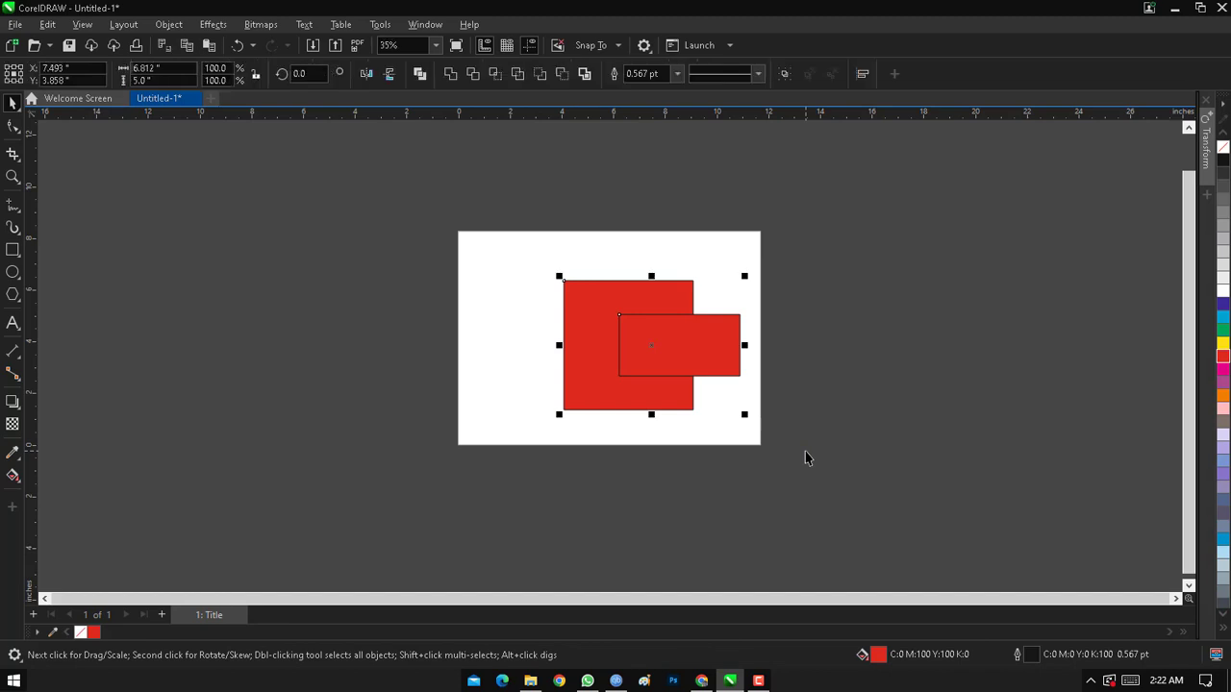
key(ctrl+g)
key(p)
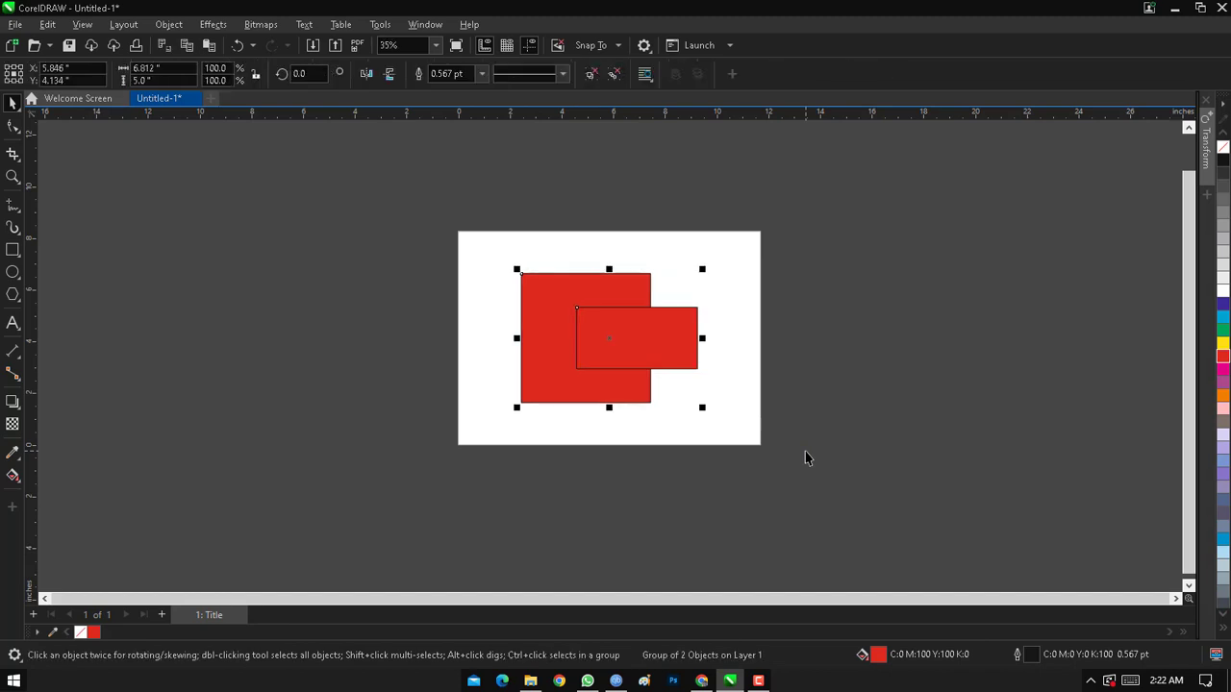
Mirror the group horizontally in place, try flipping it across its right edge, and undo those manual flips.
click(366, 74)
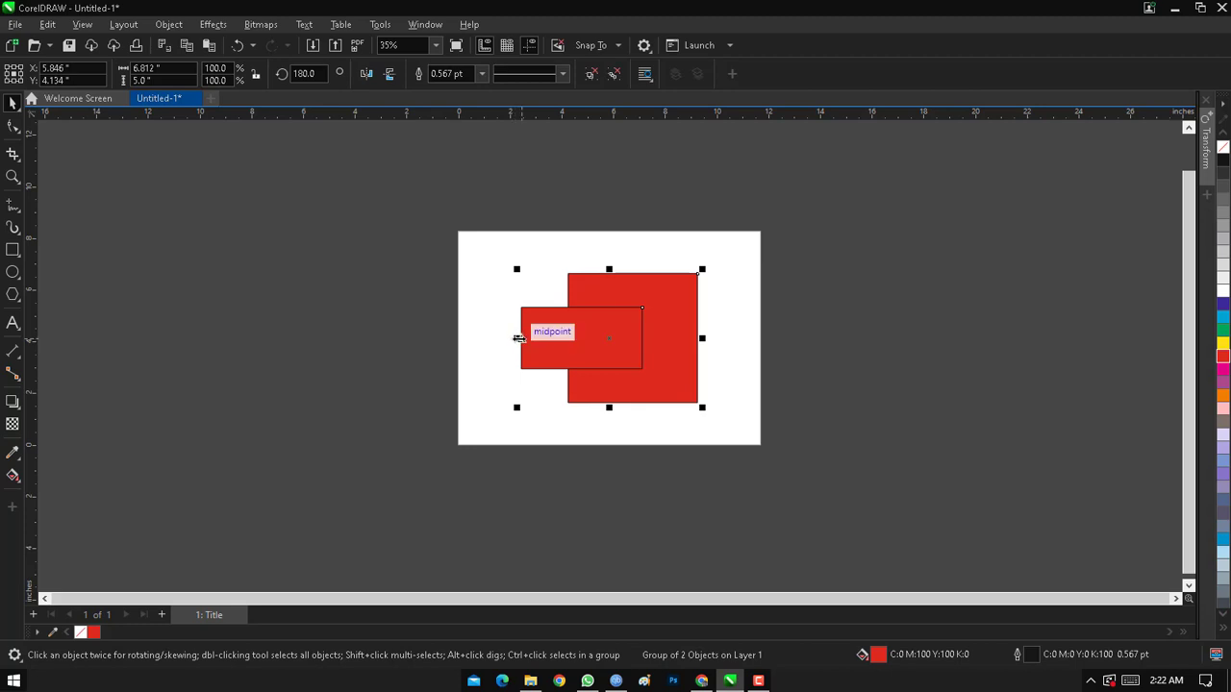
drag(518, 339, 751, 330)
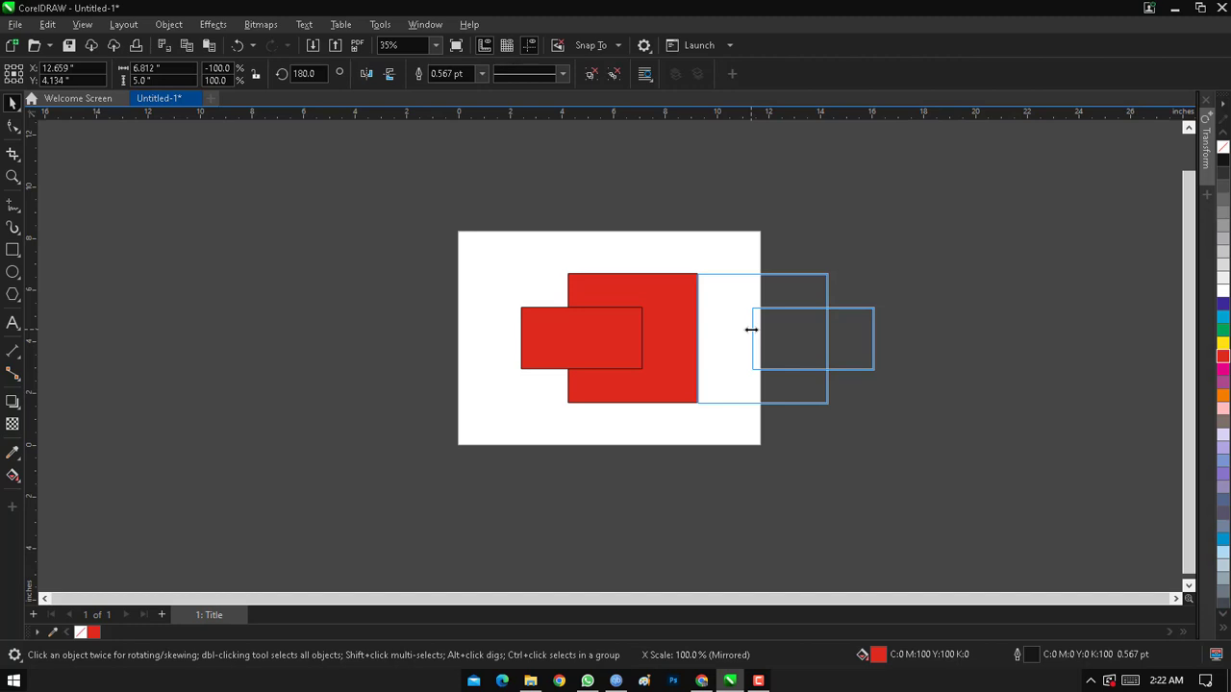
drag(751, 330, 752, 329)
key(ctrl+z)
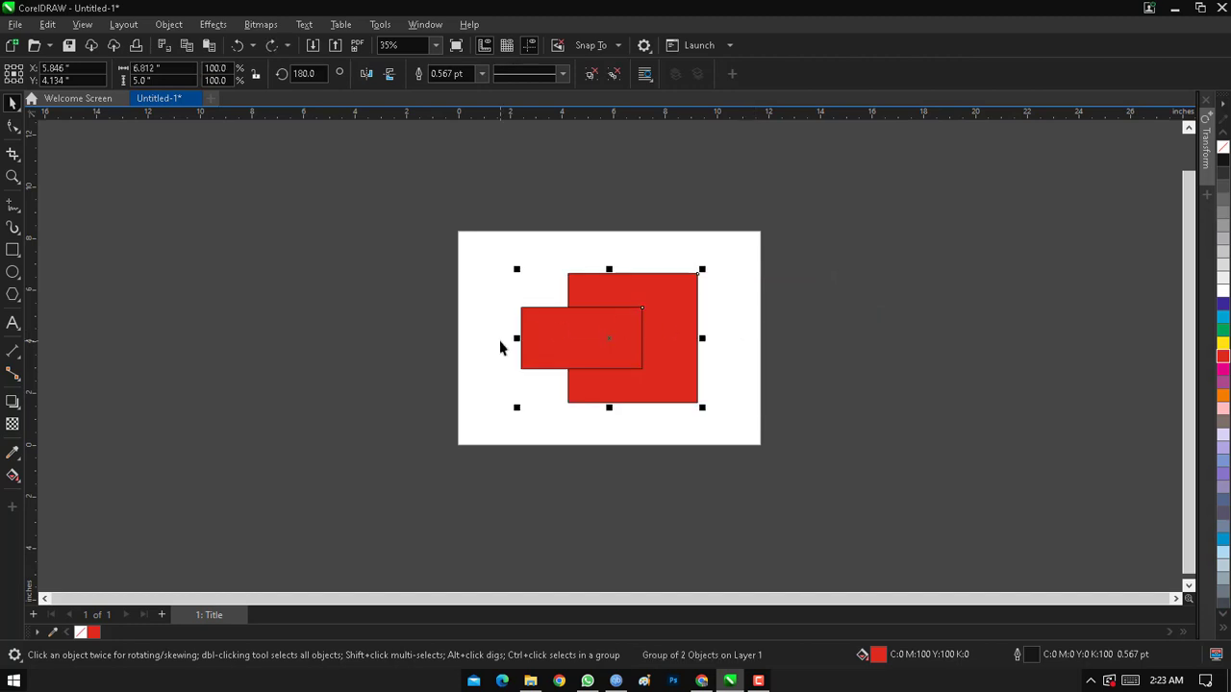
drag(558, 330, 863, 278)
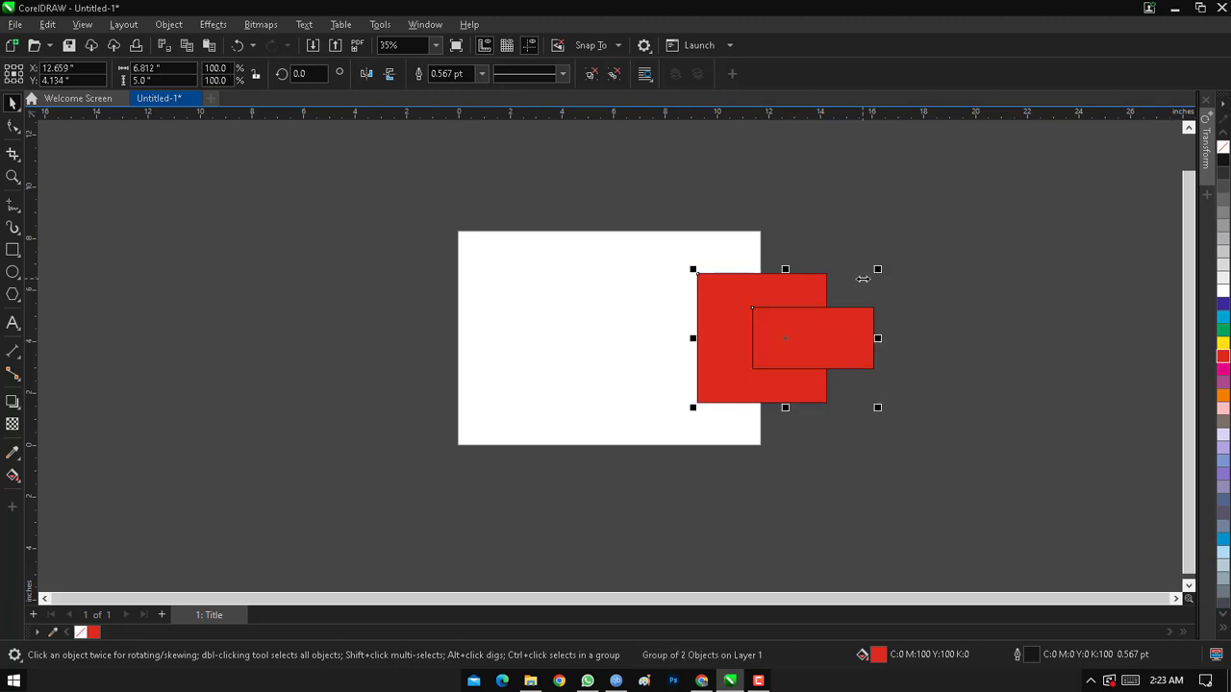
key(ctrl+z)
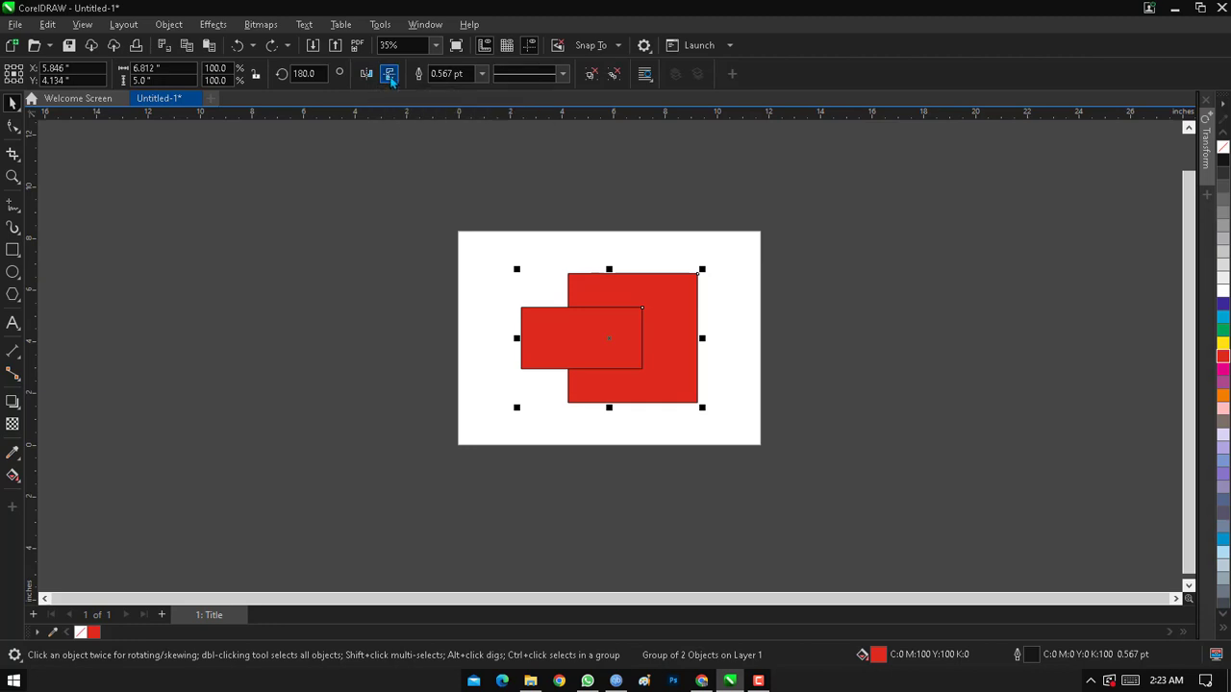
Mirror the group vertically, try a quarter-turn rotation with further vertical mirroring, and undo the rotation and extra mirroring.
click(390, 76)
click(638, 301)
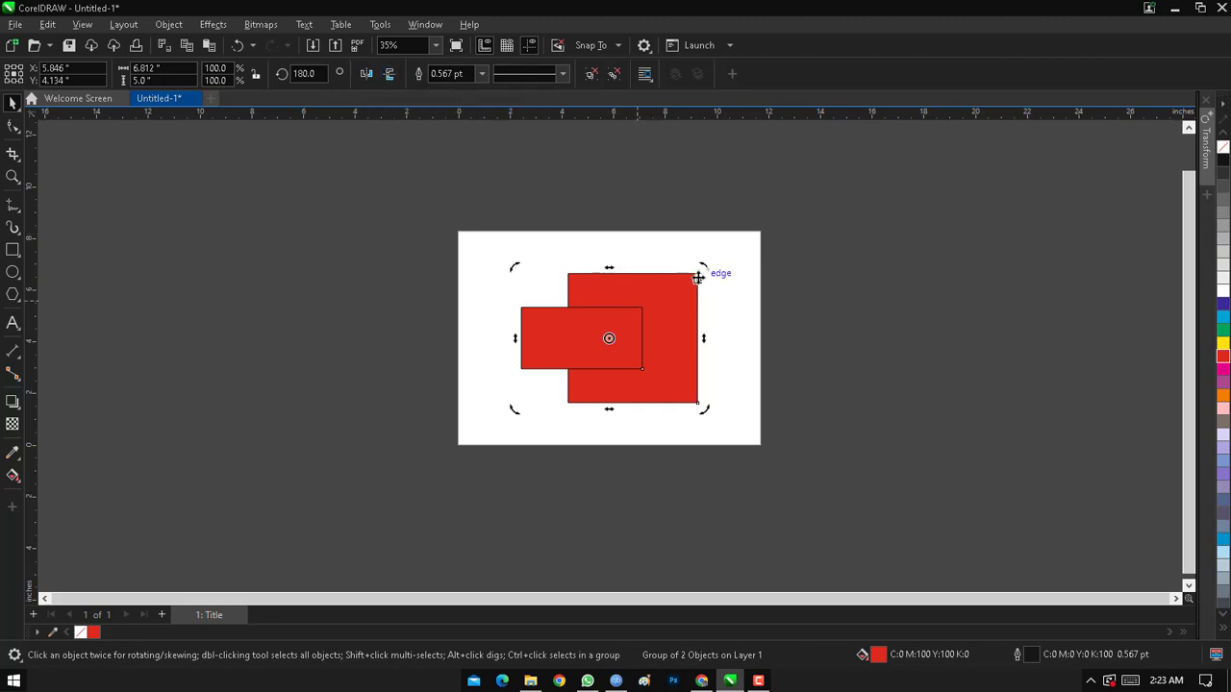
drag(703, 269, 629, 367)
click(390, 76)
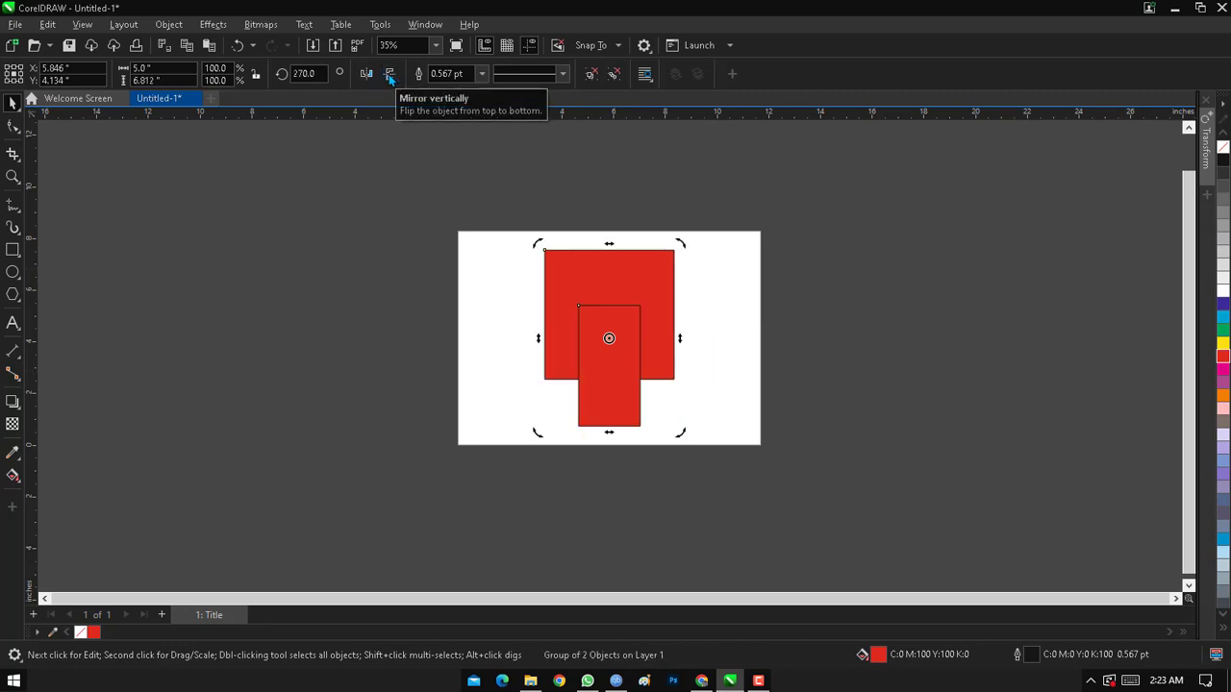
click(389, 78)
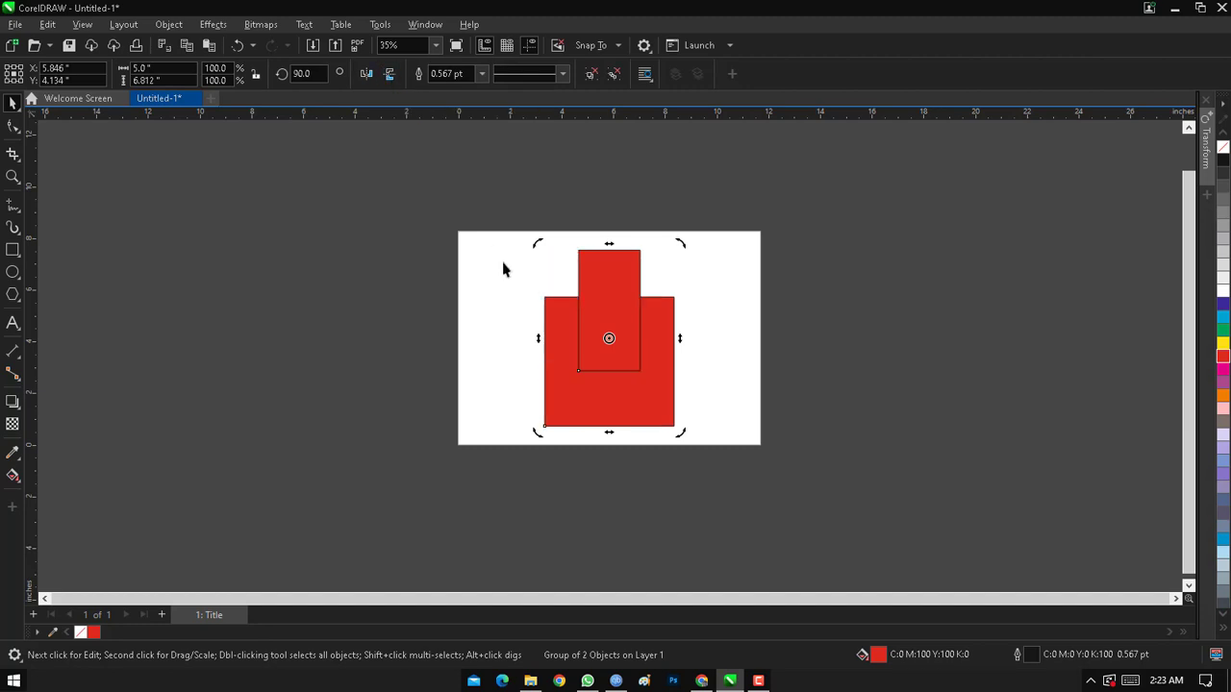
key(ctrl+z)
key(ctrl+z)
key(ctrl+z)
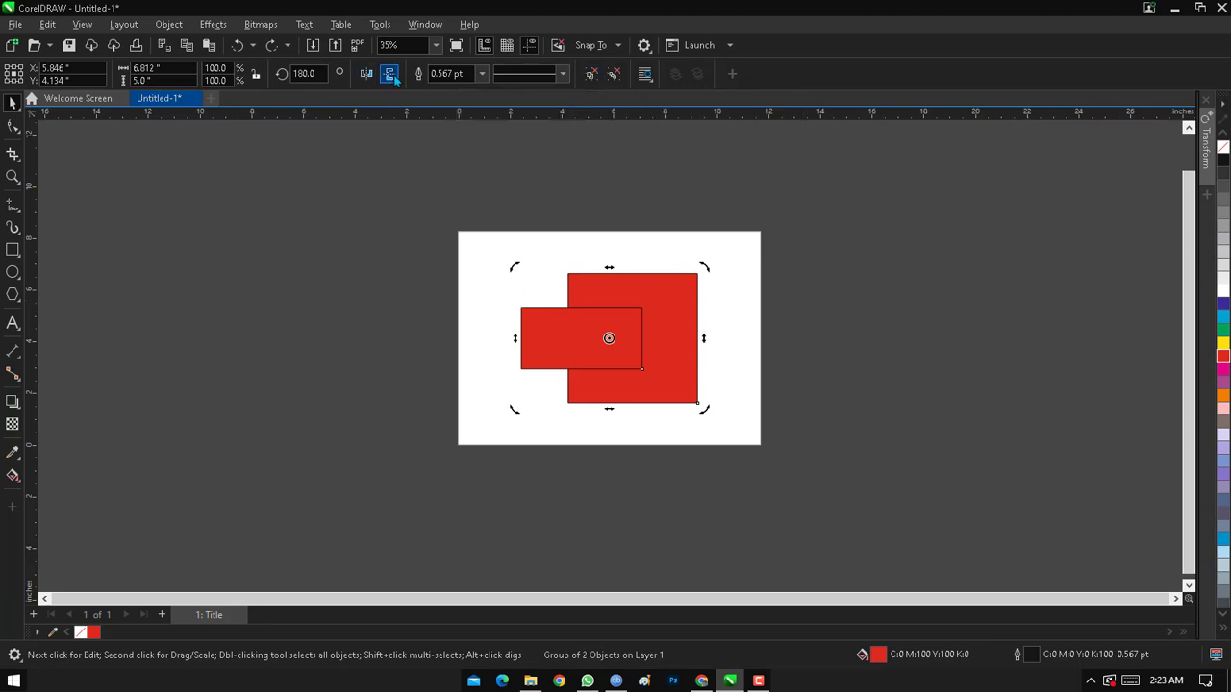
Try a 4.0 pt outline width on the group, zoom in on its edges, and undo the width change.
click(482, 77)
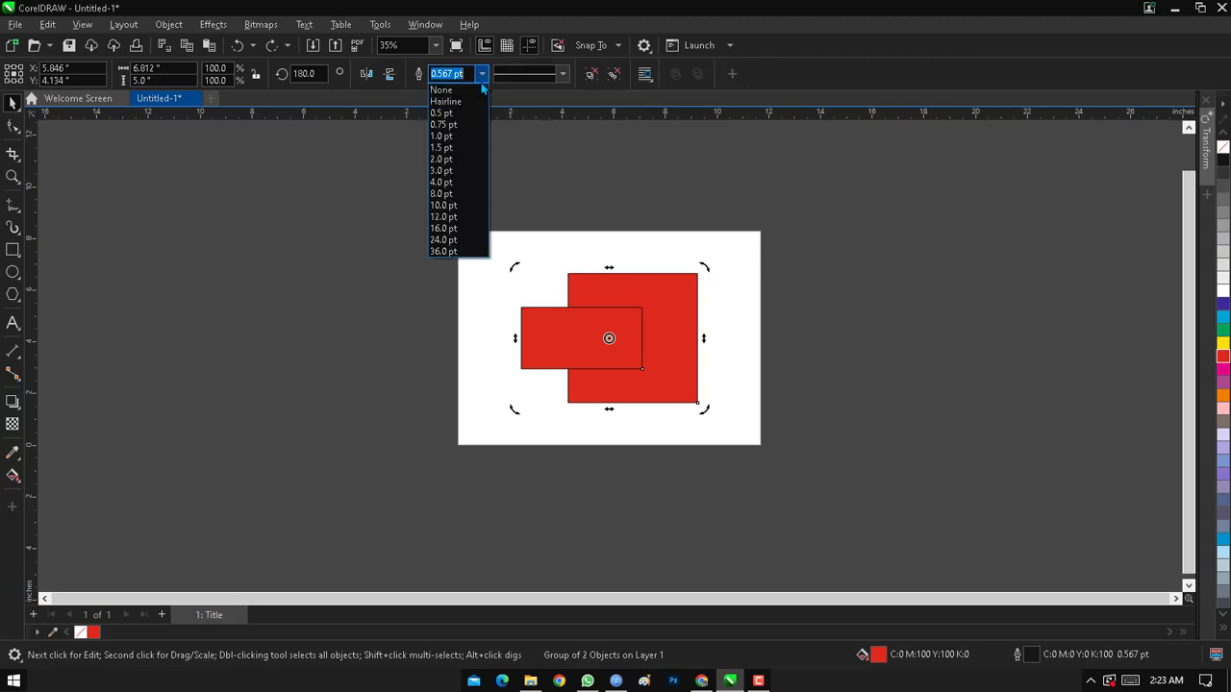
click(448, 183)
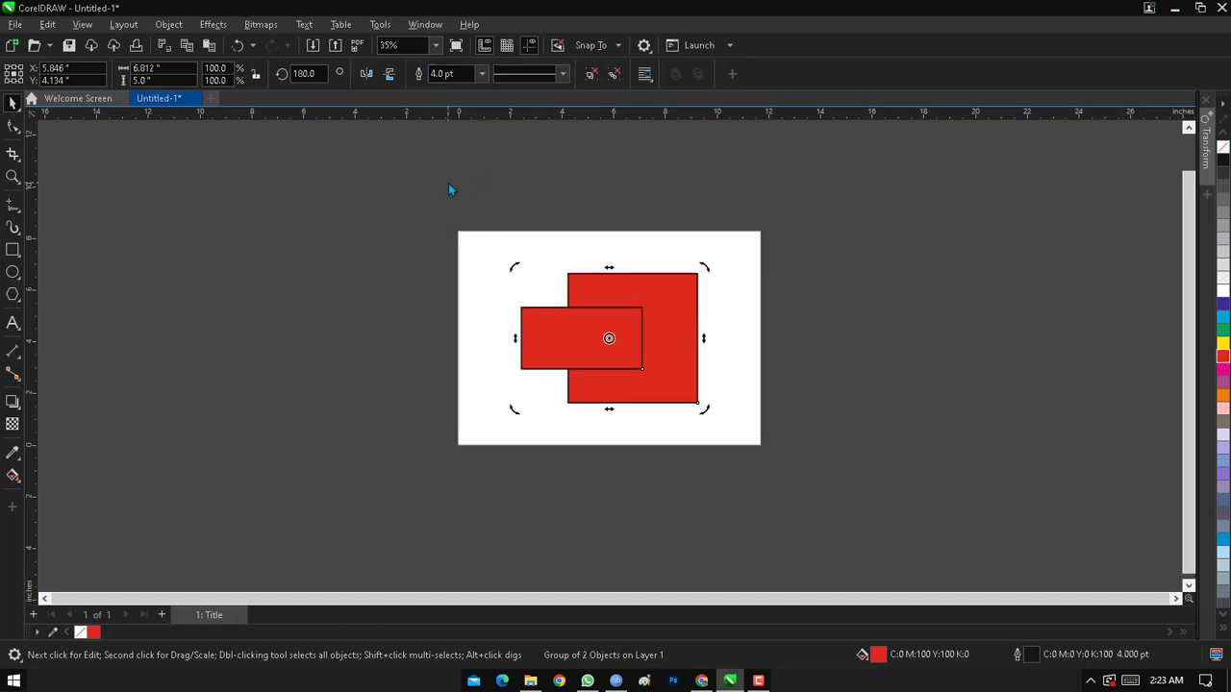
key(z)
drag(558, 285, 664, 346)
key(ctrl+z)
key(space)
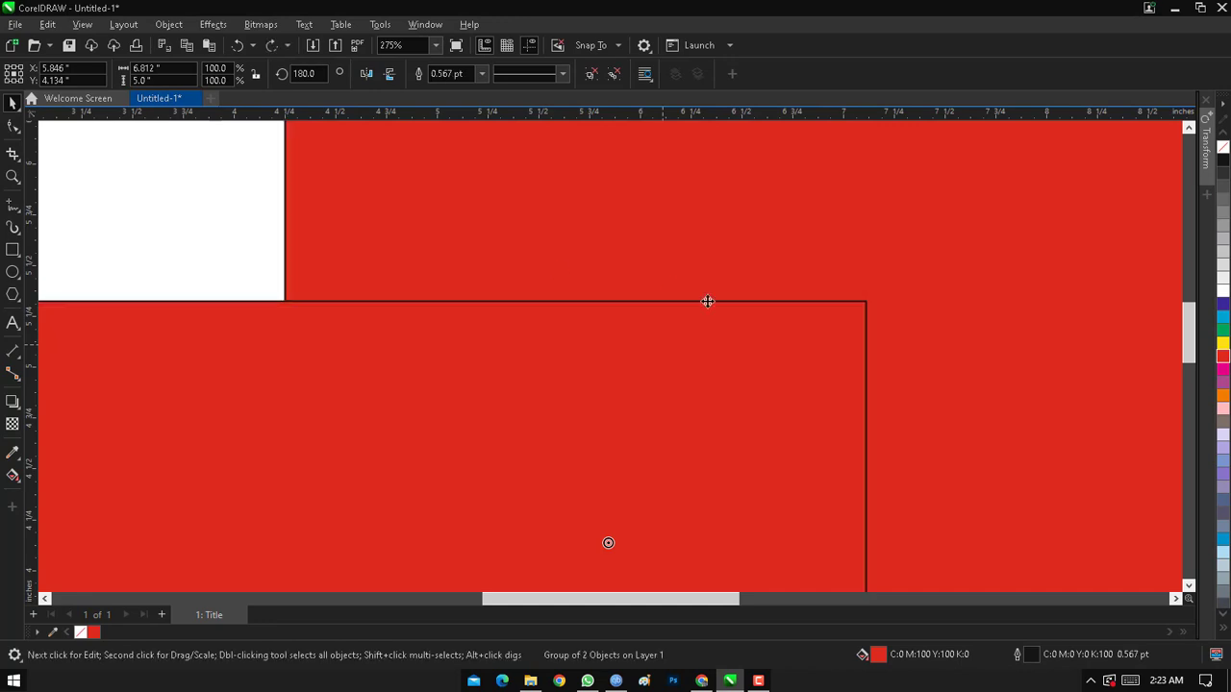
Set the group's outline width to Hairline and deselect it to inspect the outline.
click(214, 228)
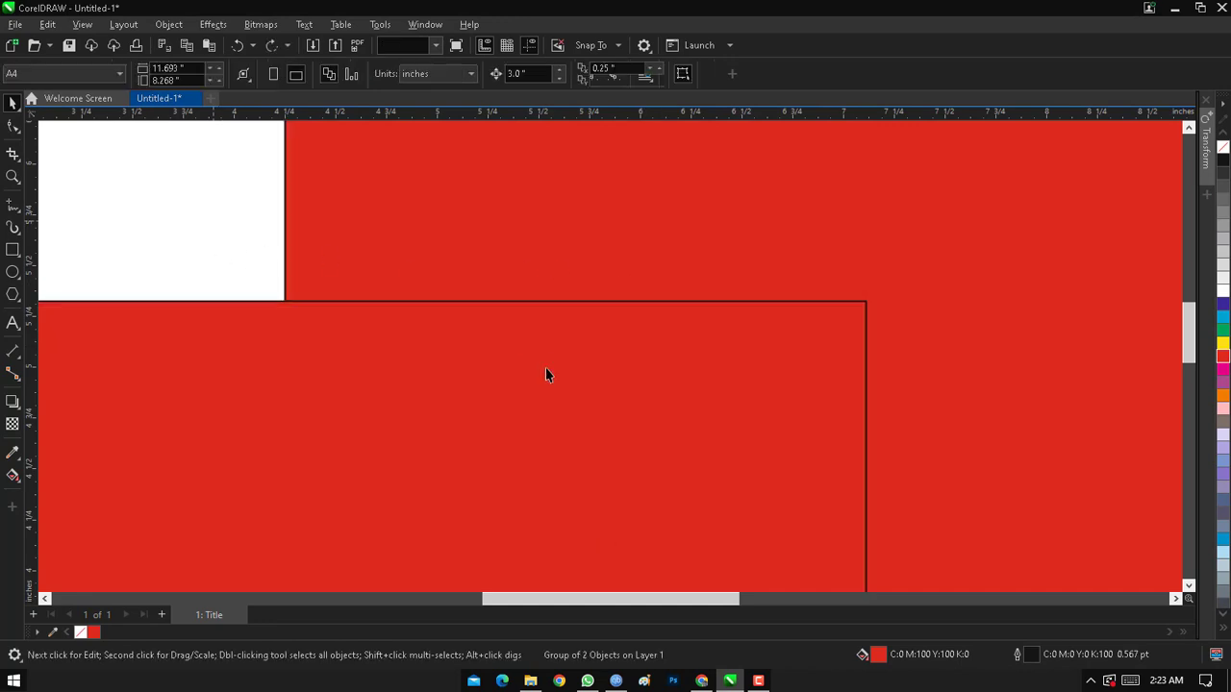
click(694, 357)
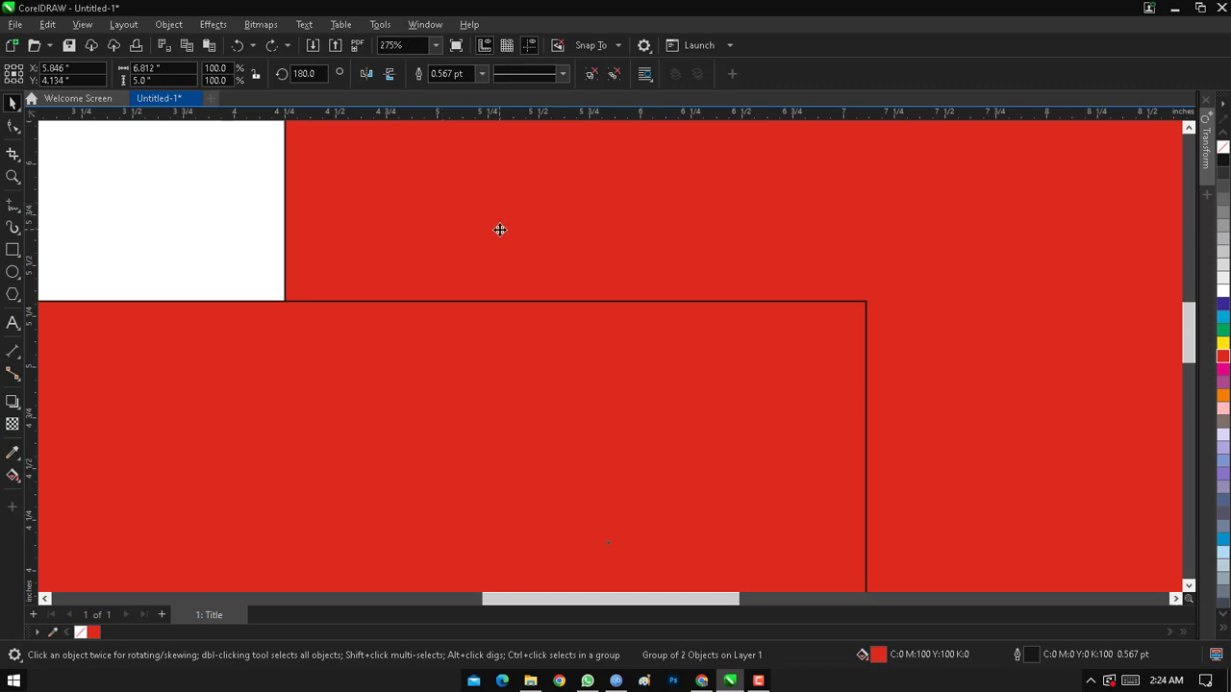
click(482, 76)
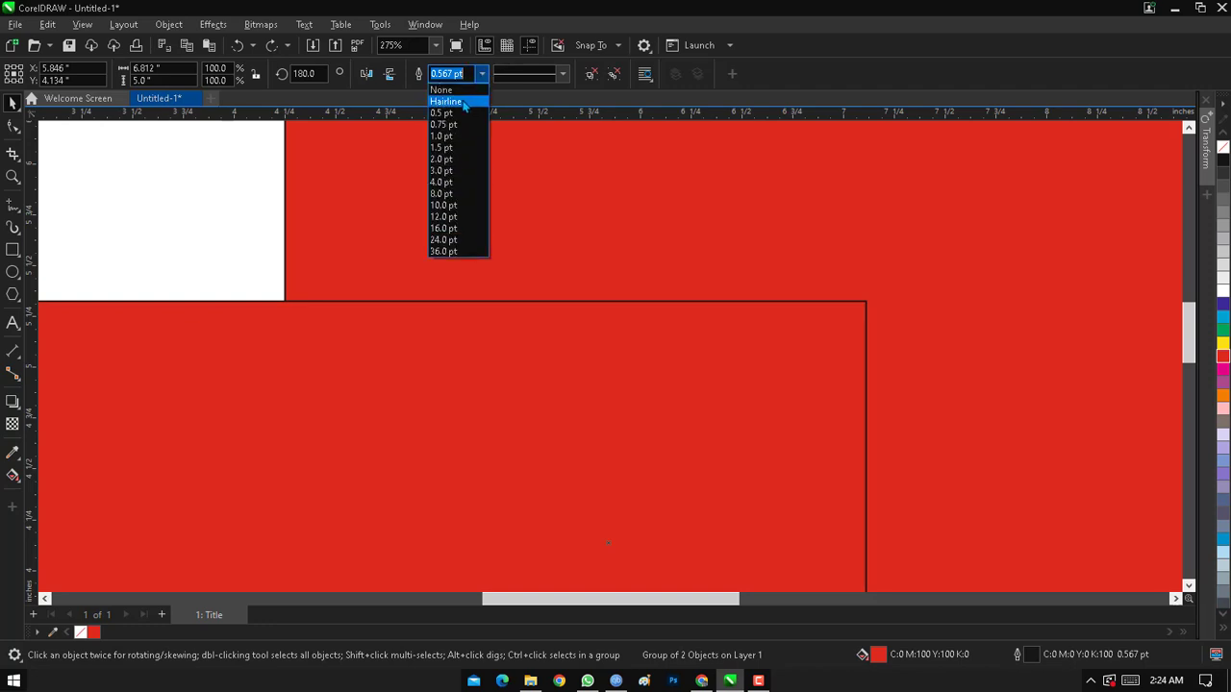
click(464, 103)
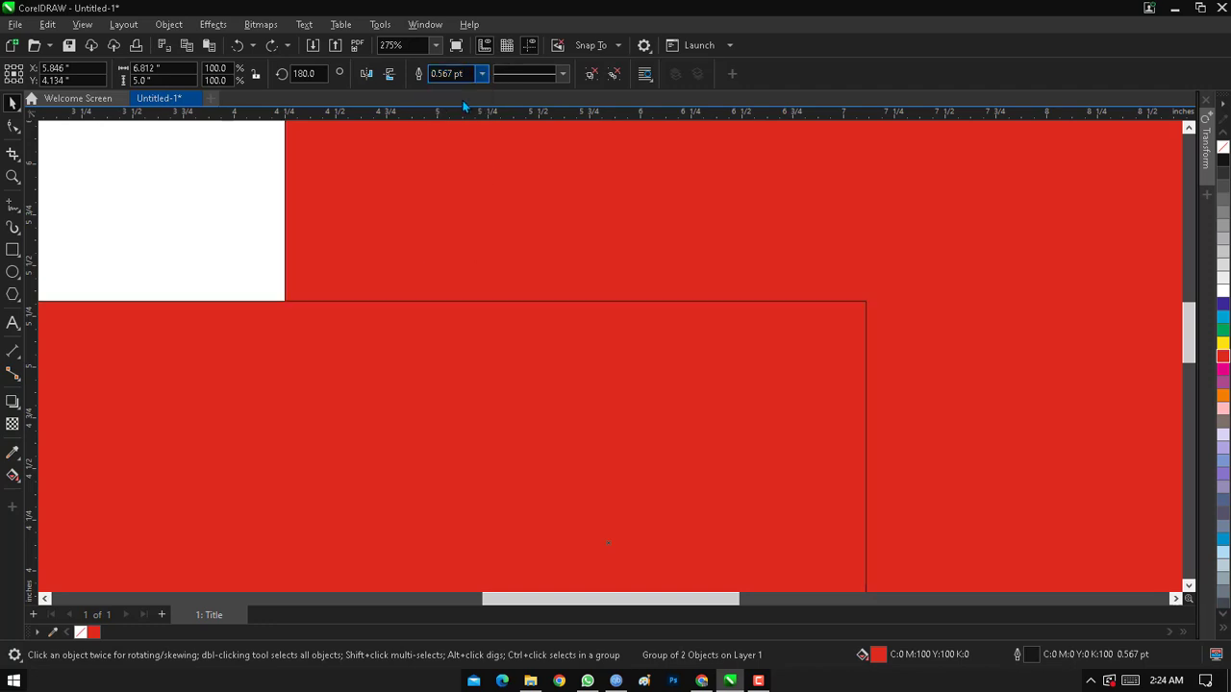
click(214, 240)
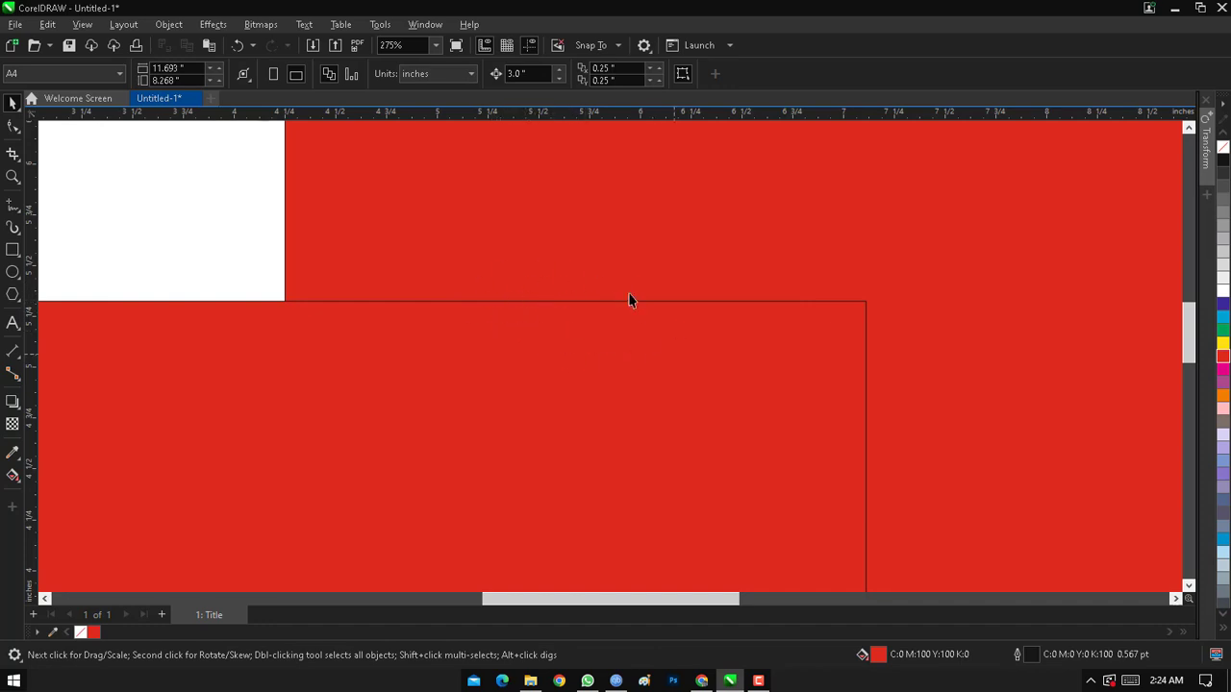
Set the outline width of the group to 2.0 pt.
click(445, 285)
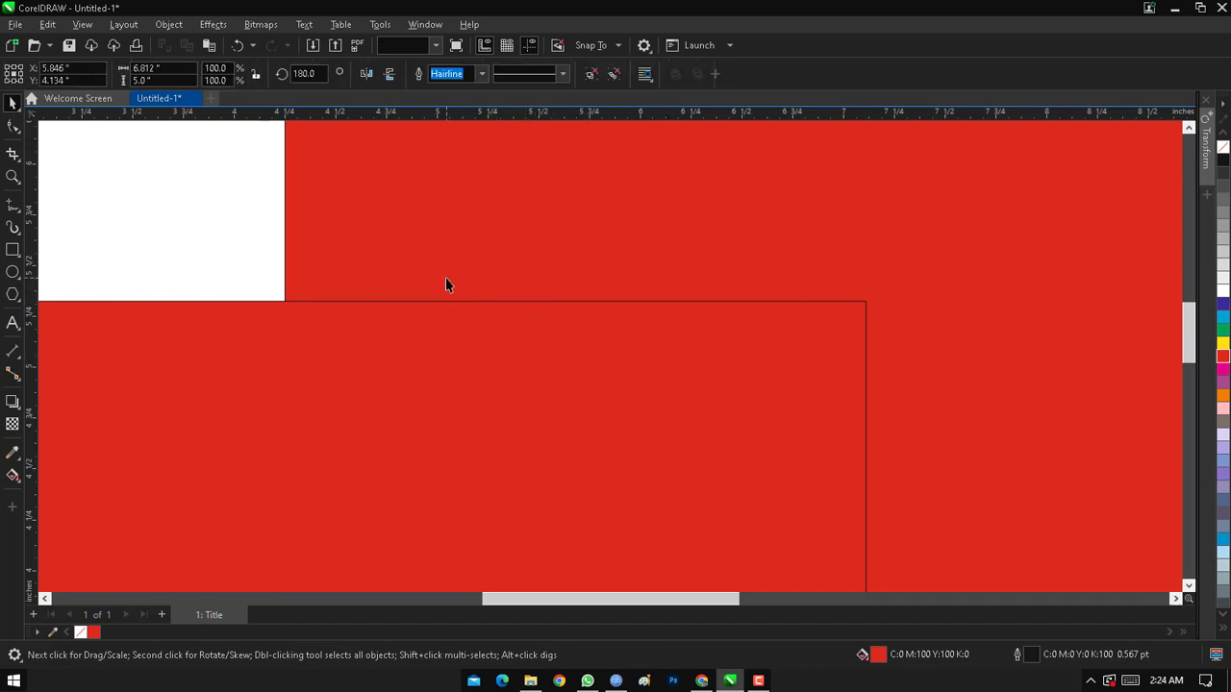
click(484, 75)
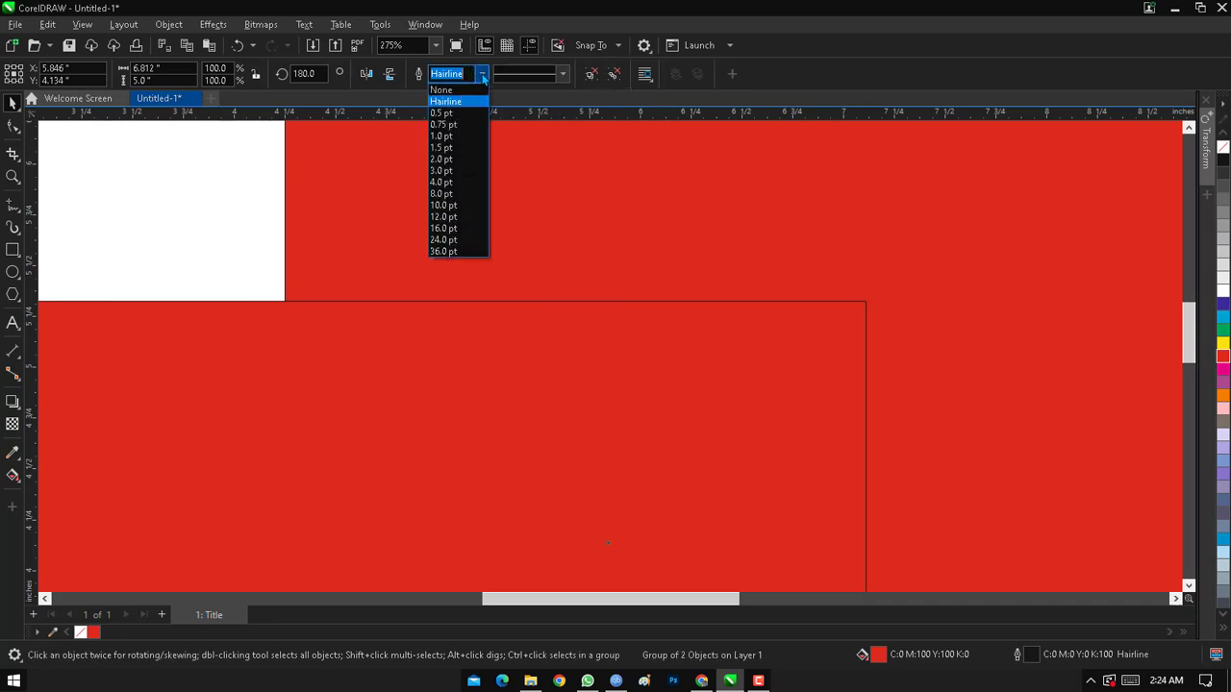
click(460, 159)
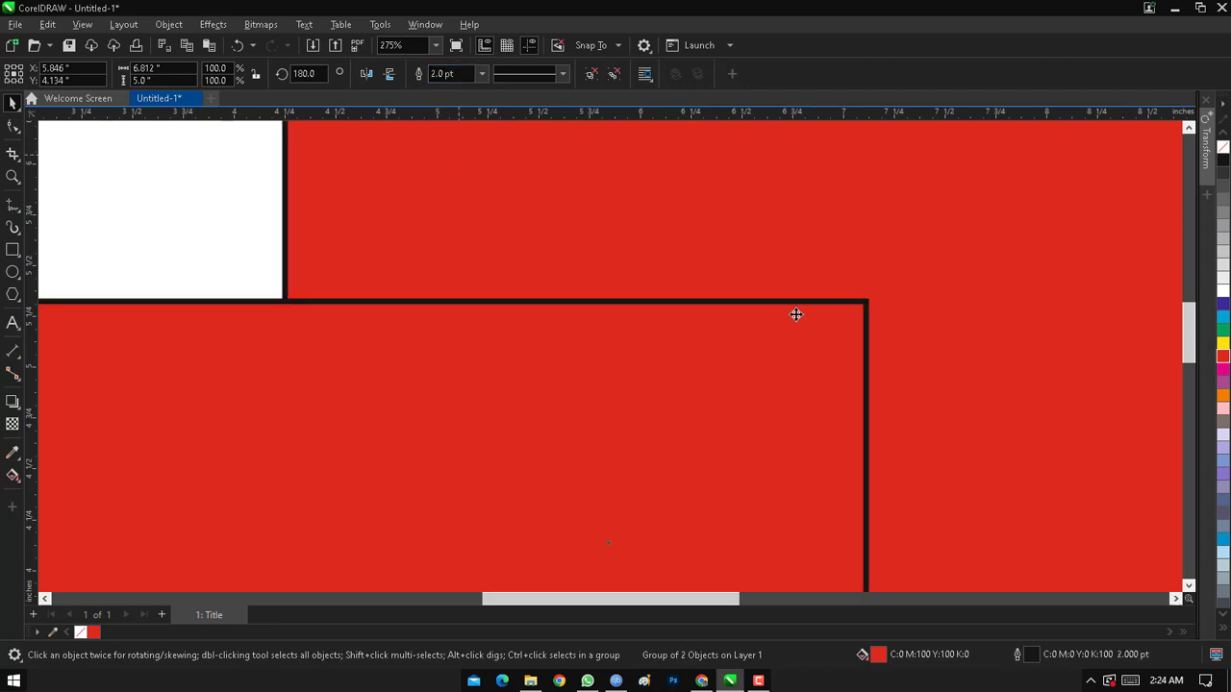
Set the group's outline width to 36.0 pt and view the whole group.
click(482, 74)
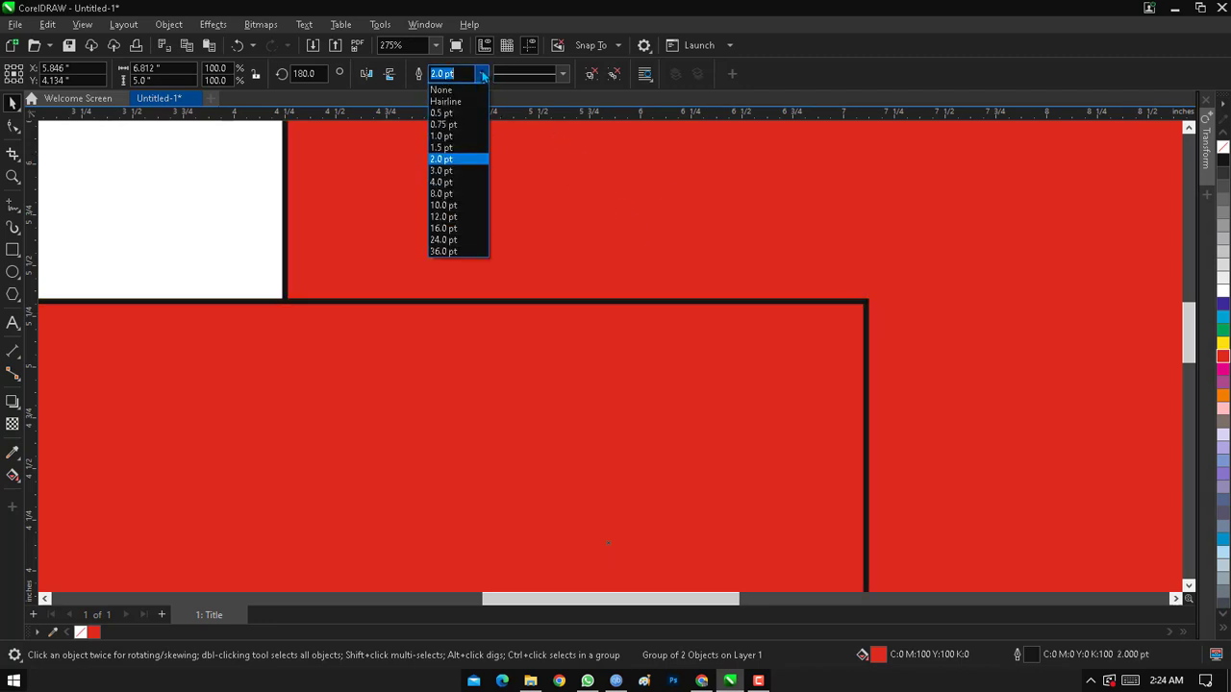
click(454, 251)
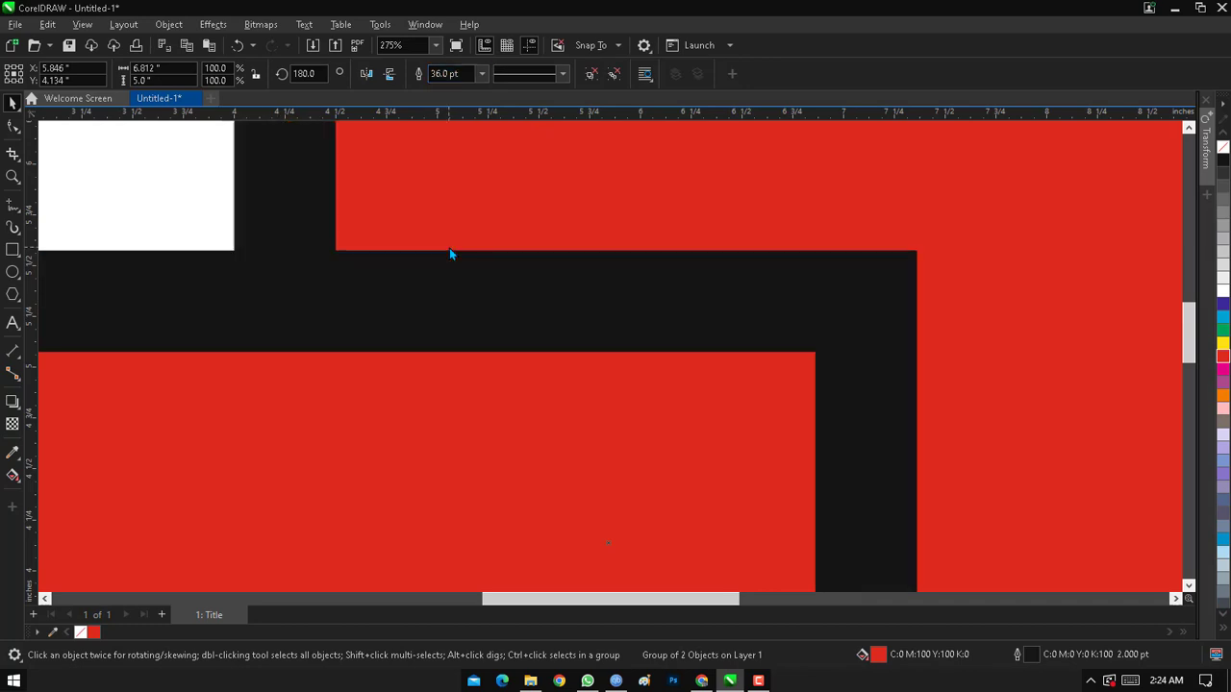
key(F4)
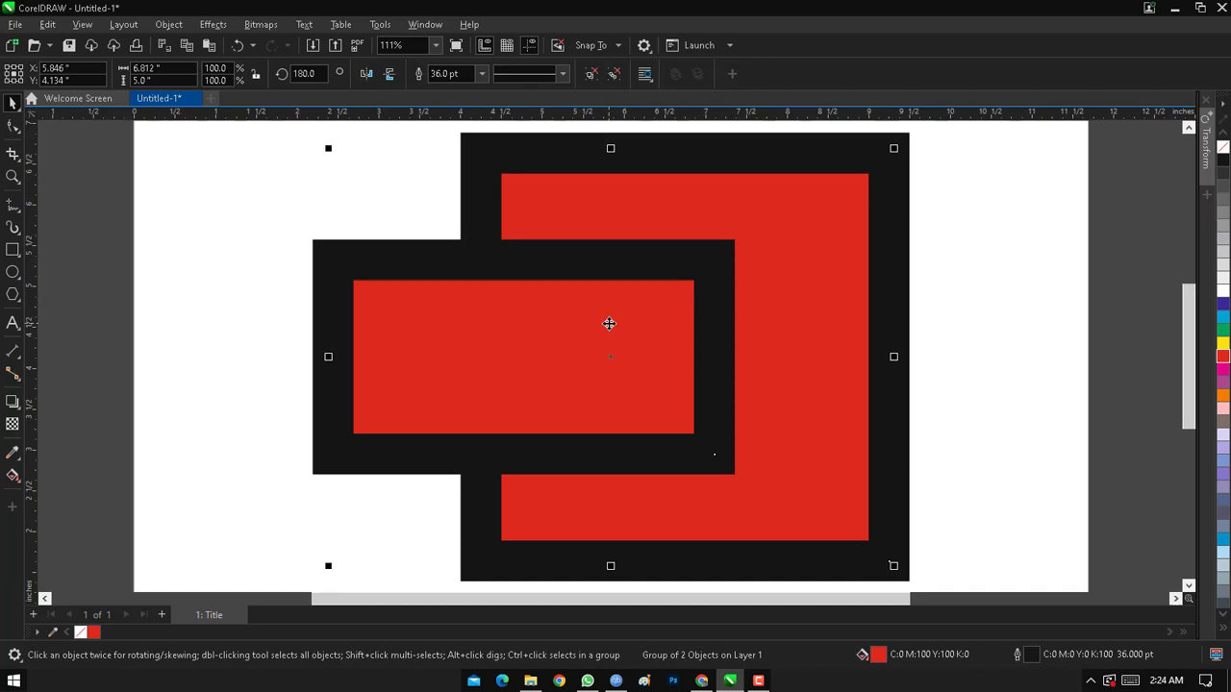
Set the group's outline width to None and inspect where the two shapes overlap at close range.
click(482, 74)
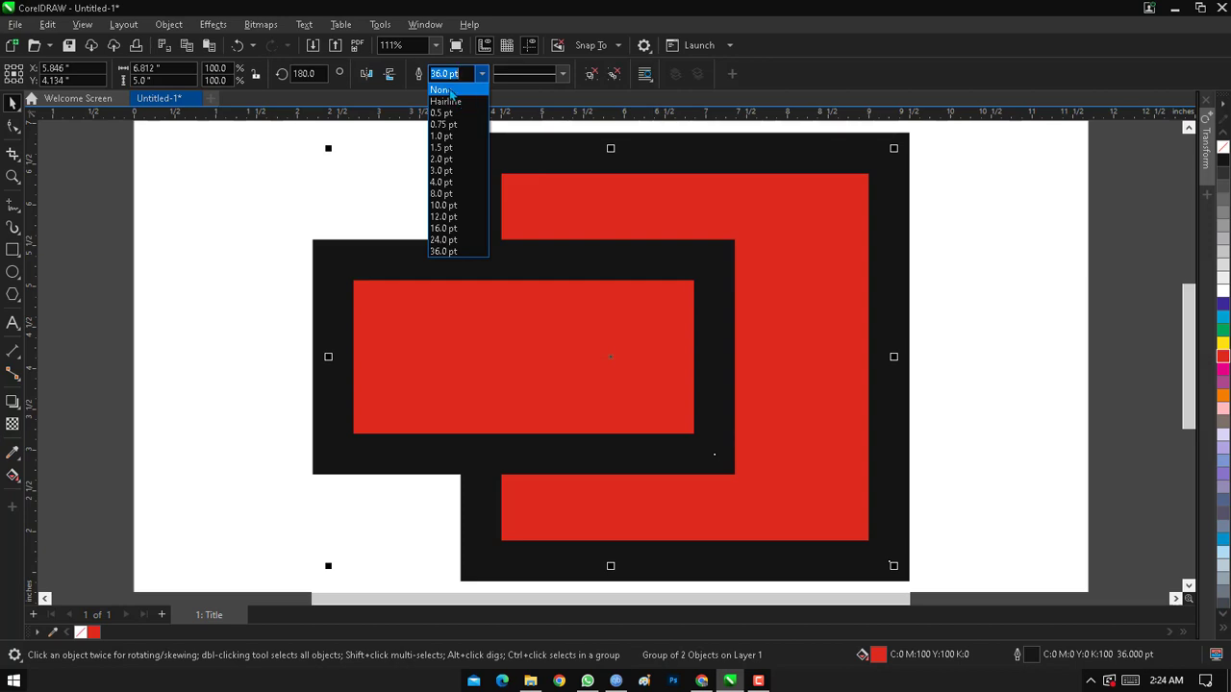
click(448, 90)
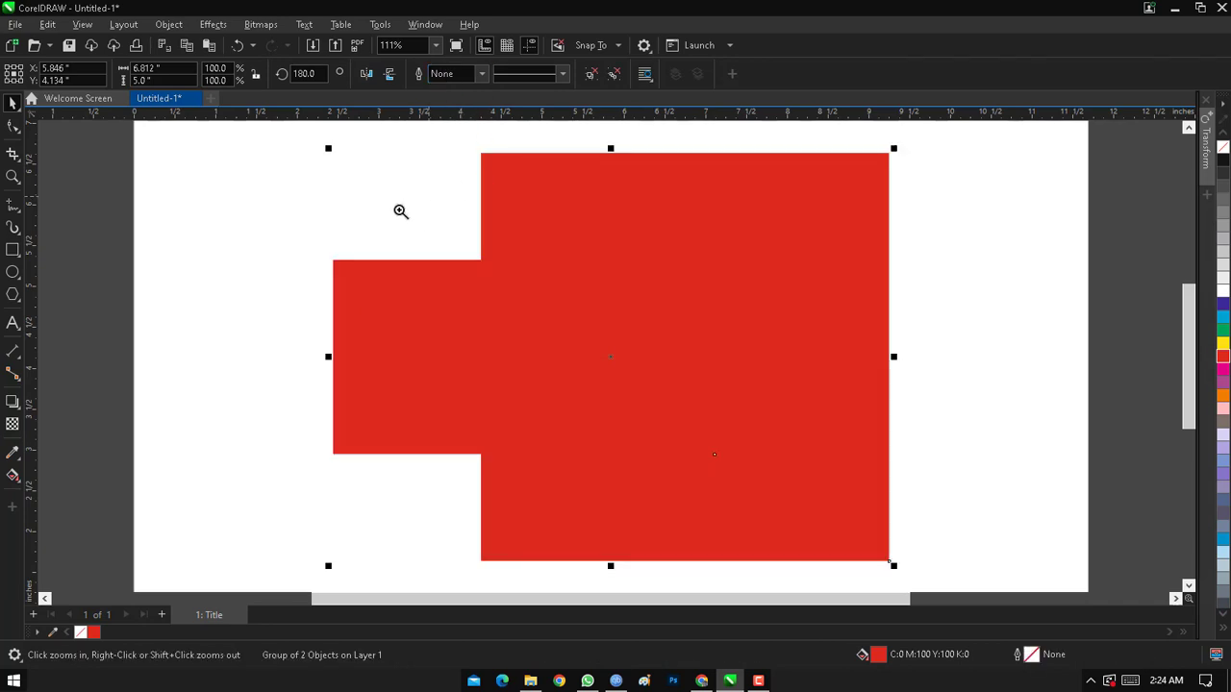
drag(411, 208, 679, 379)
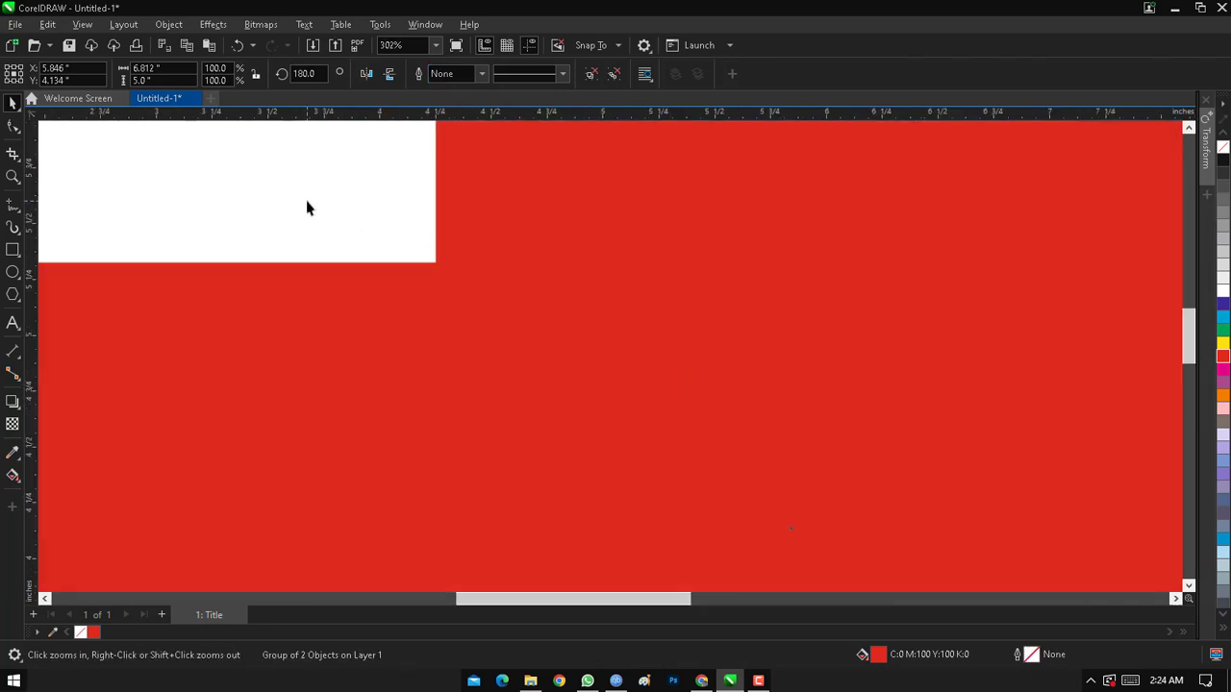
key(space)
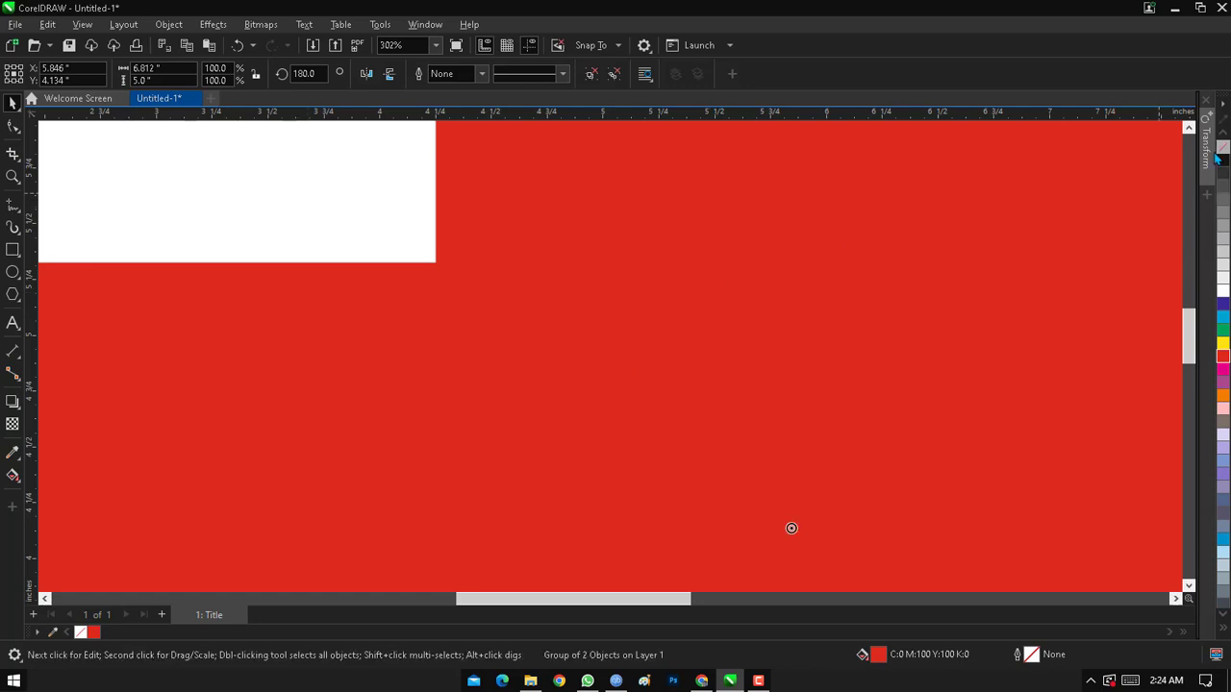
click(591, 253)
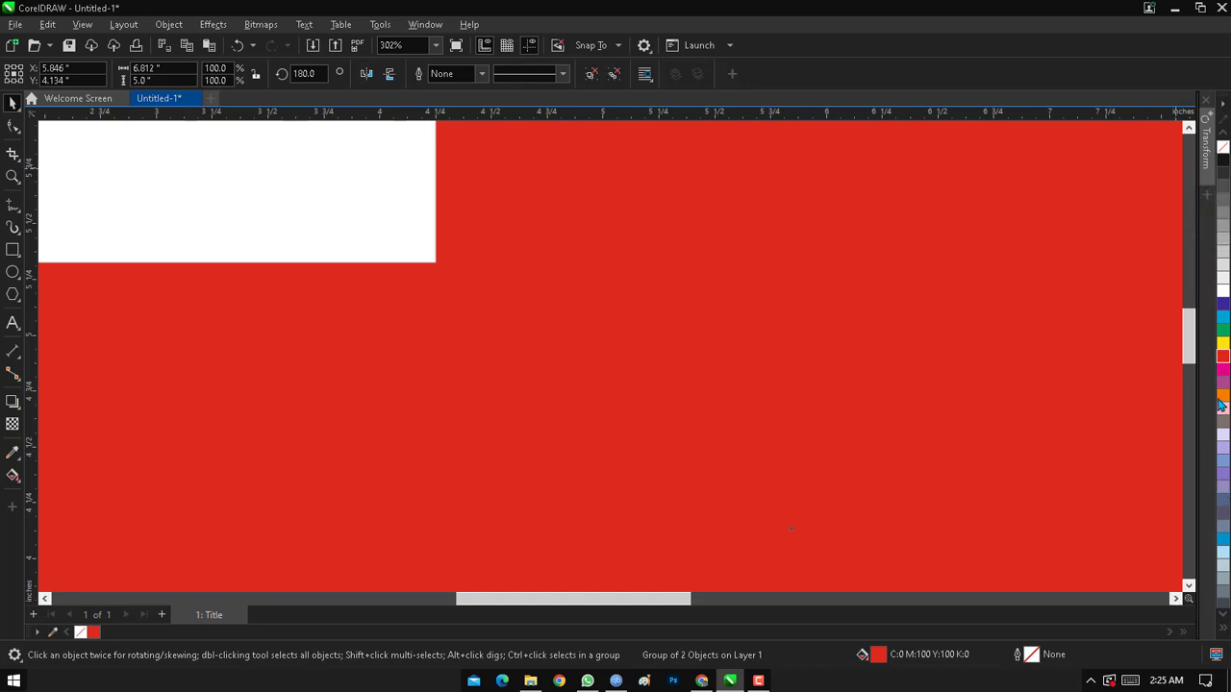
Try a black outline on the group, deselect it to inspect the edges, and undo the outline.
right_click(1223, 162)
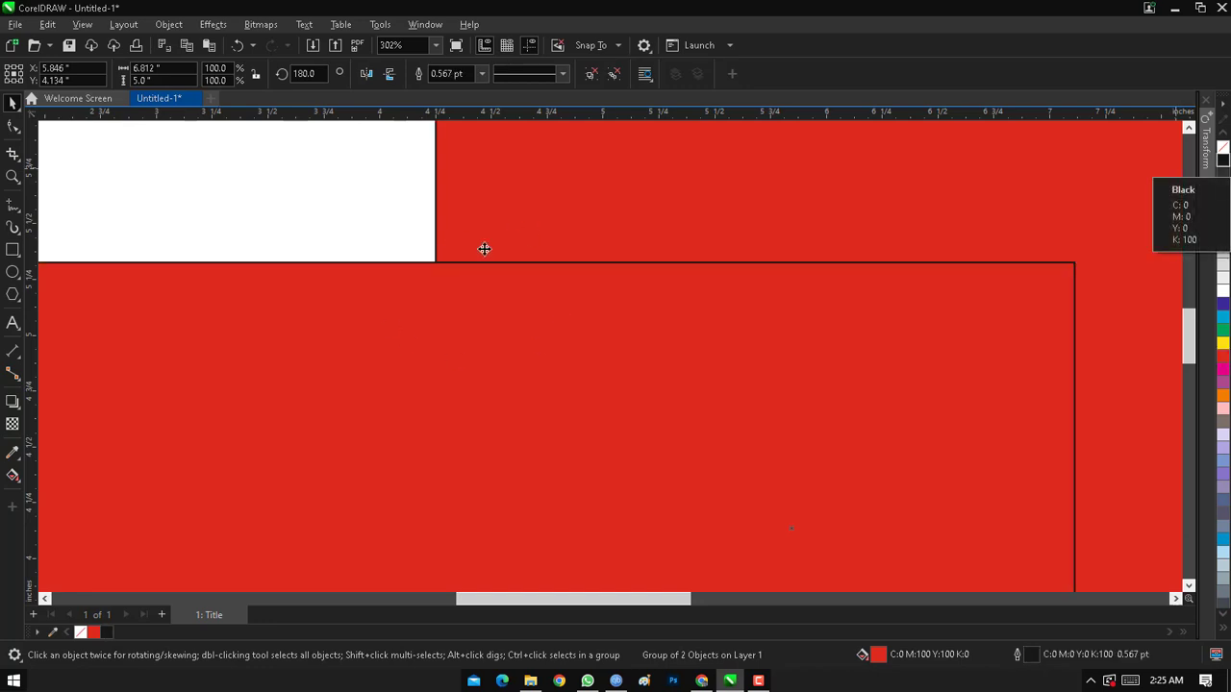
key(Escape)
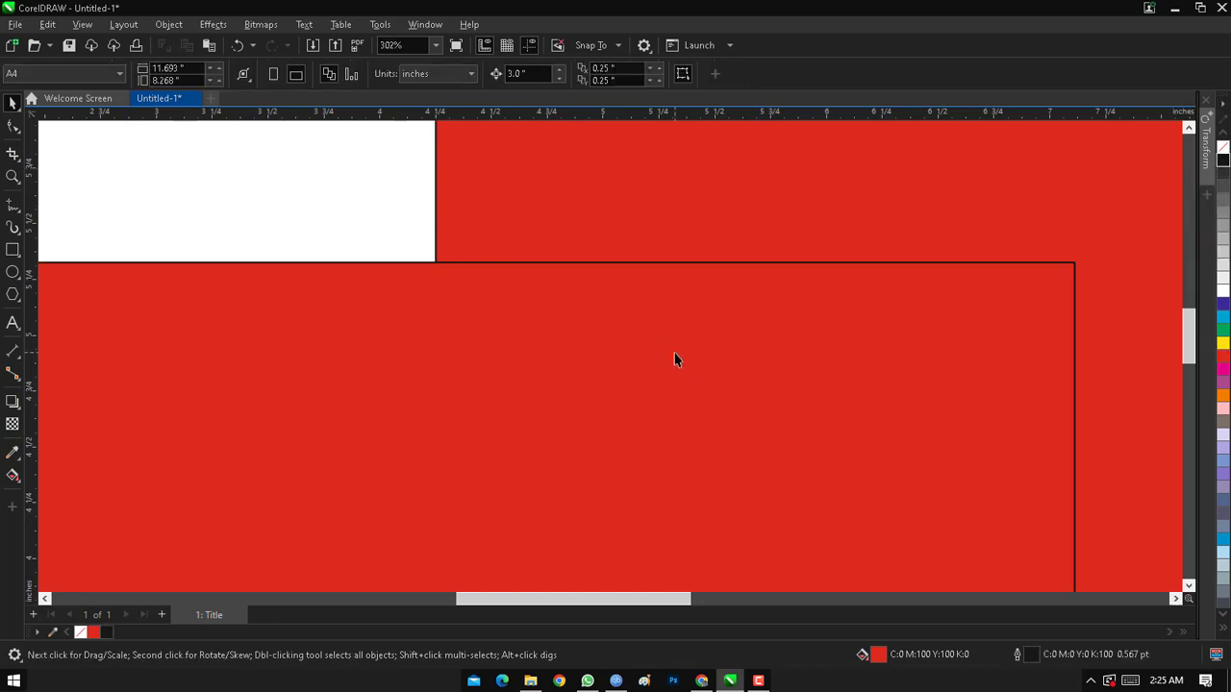
key(ctrl+z)
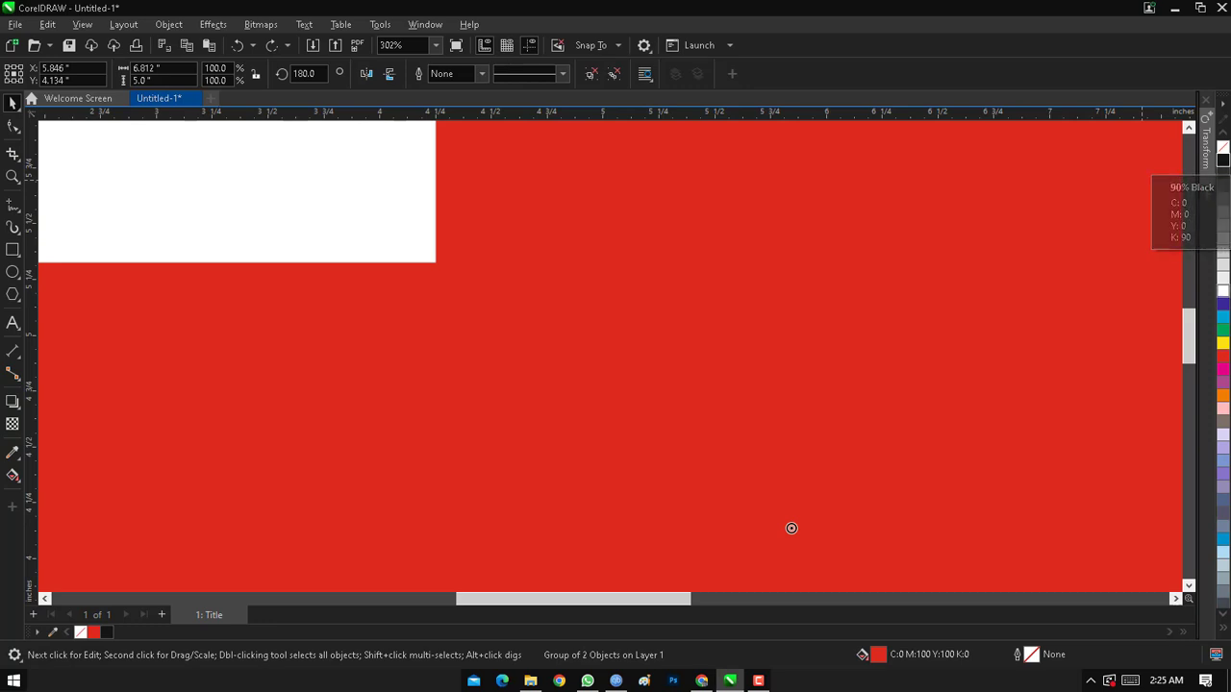
Apply a black outline to the group and ungroup it into separate rectangles.
right_click(1223, 161)
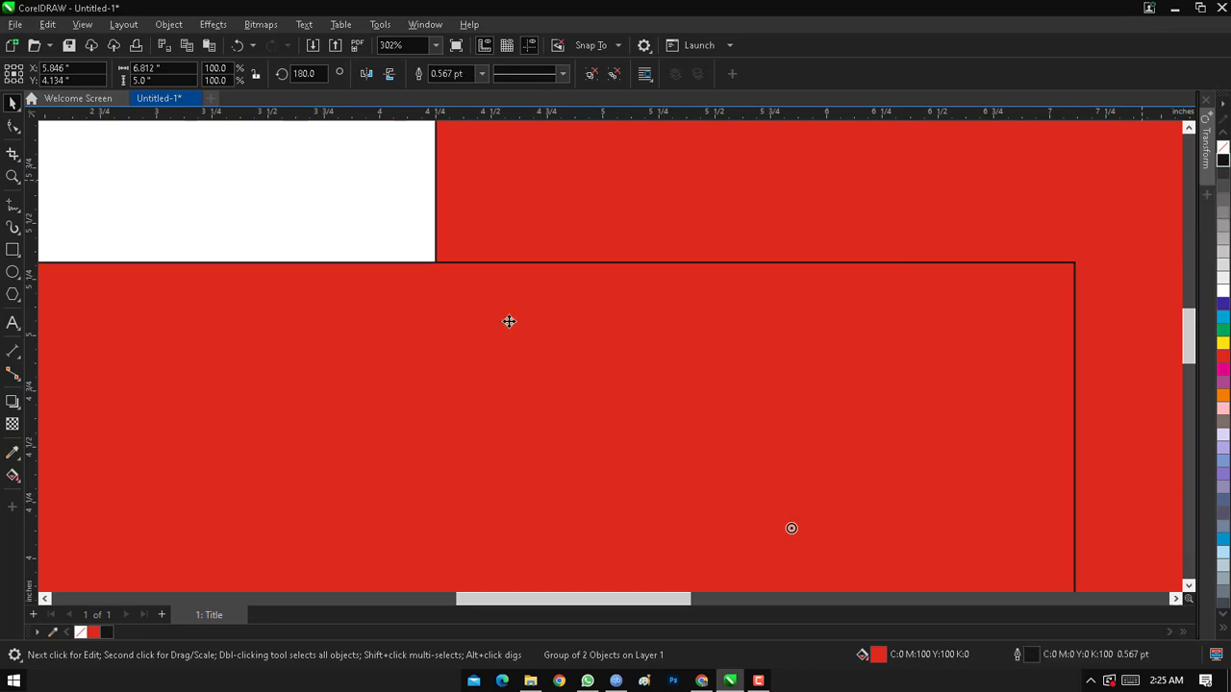
key(shift+F2)
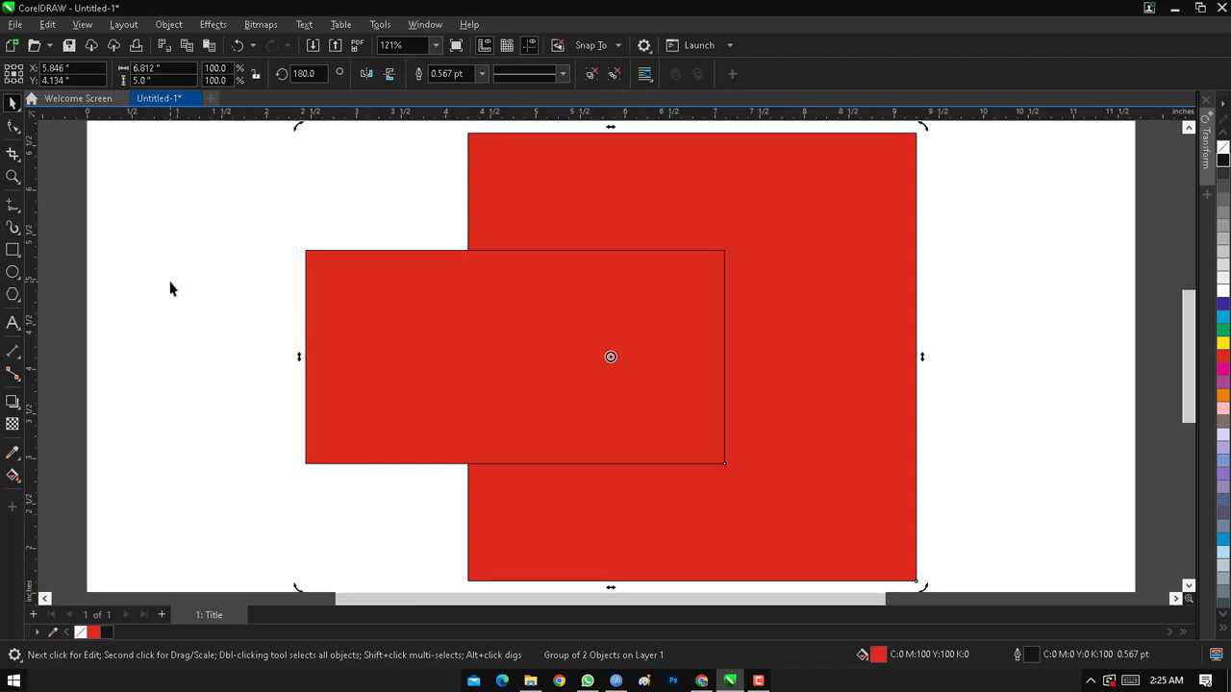
click(614, 76)
Try moving the smaller rectangle by its upper-left corner node, and undo the move.
click(444, 336)
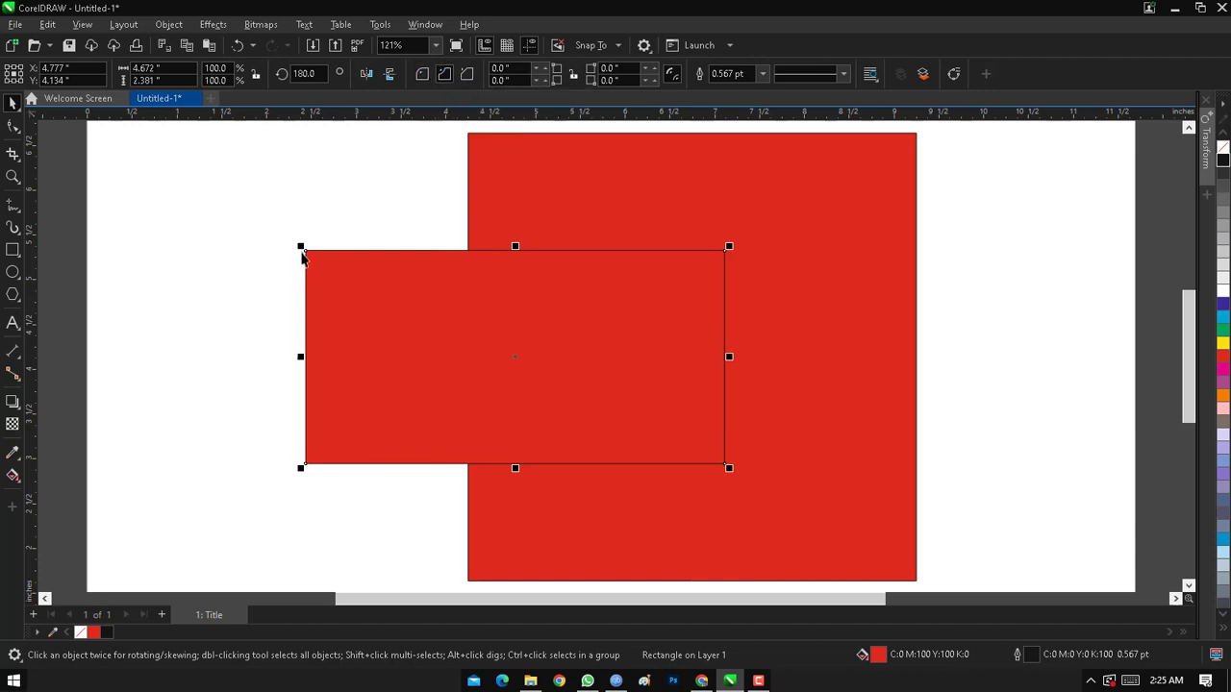
drag(302, 248, 356, 281)
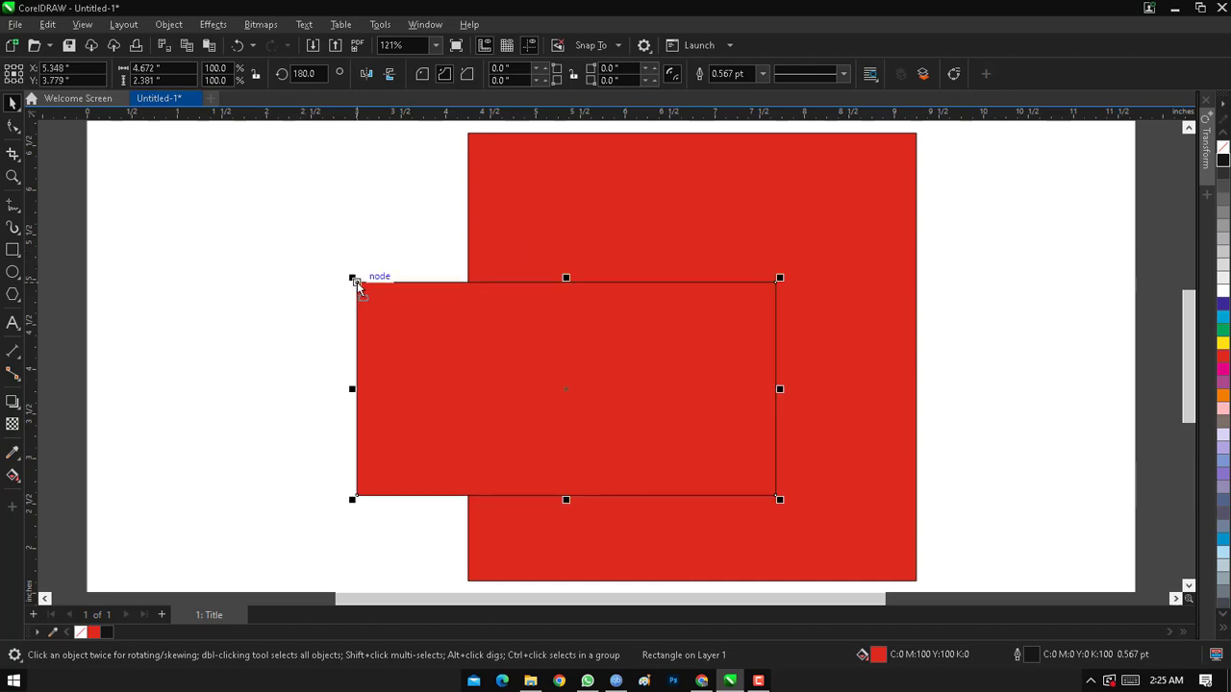
key(ctrl+z)
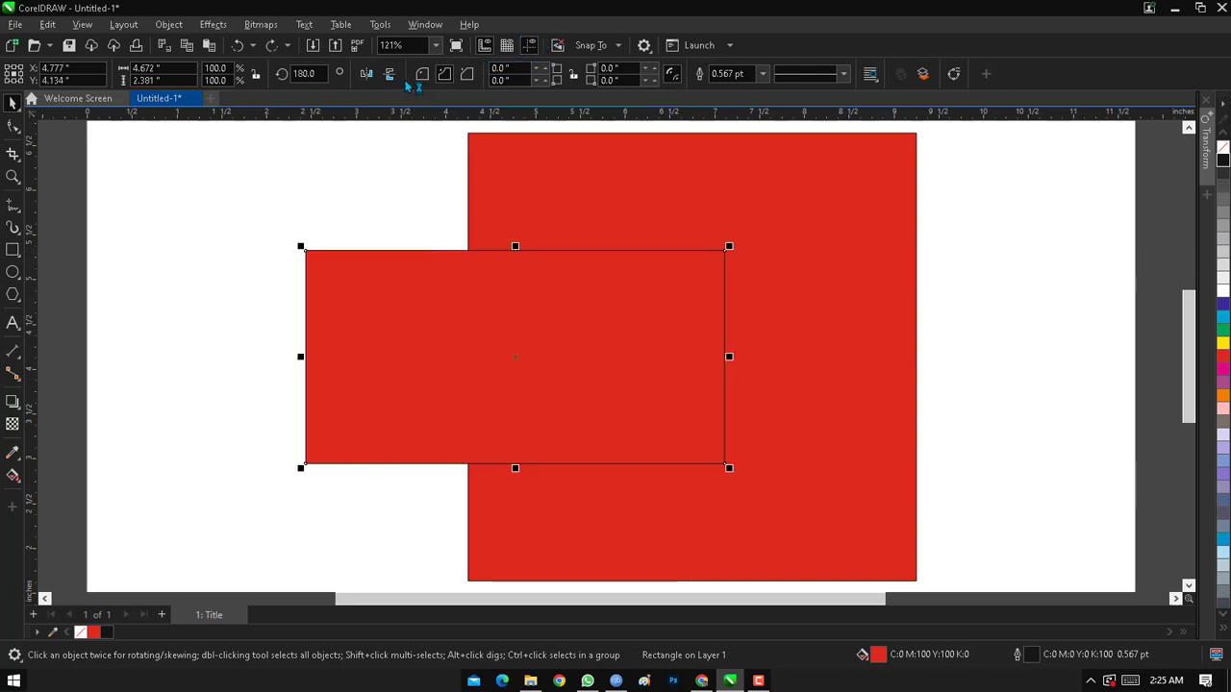
Draw a separate rectangle about 1.7 by 1.6 inches beside the existing shapes, and undo it.
click(13, 249)
drag(108, 213, 263, 361)
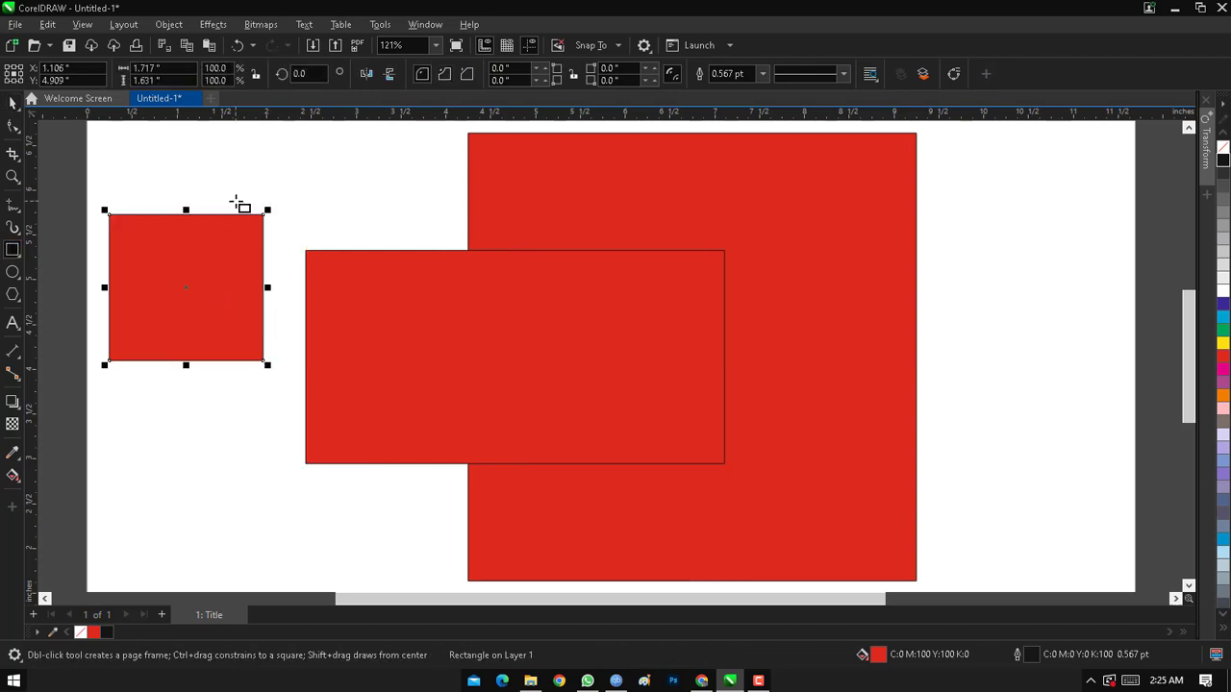
key(ctrl+z)
click(14, 104)
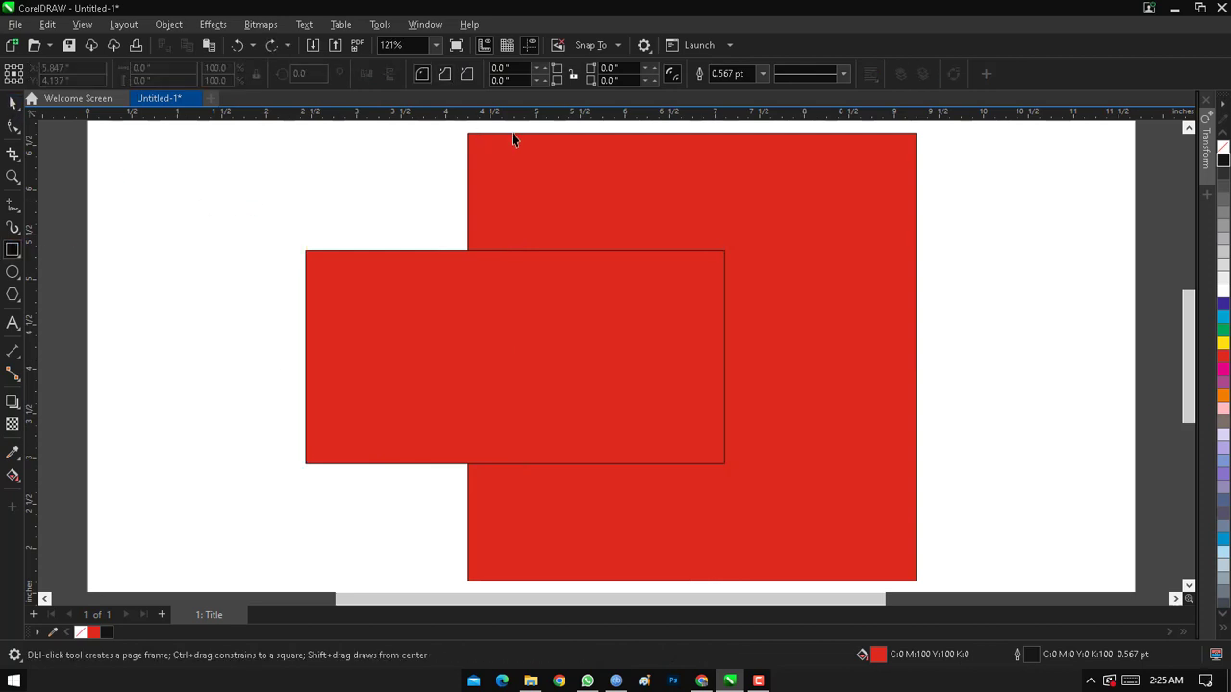
Set the smaller rectangle's upper-left corner radius to 0.1 inch and inspect that corner up close.
click(374, 295)
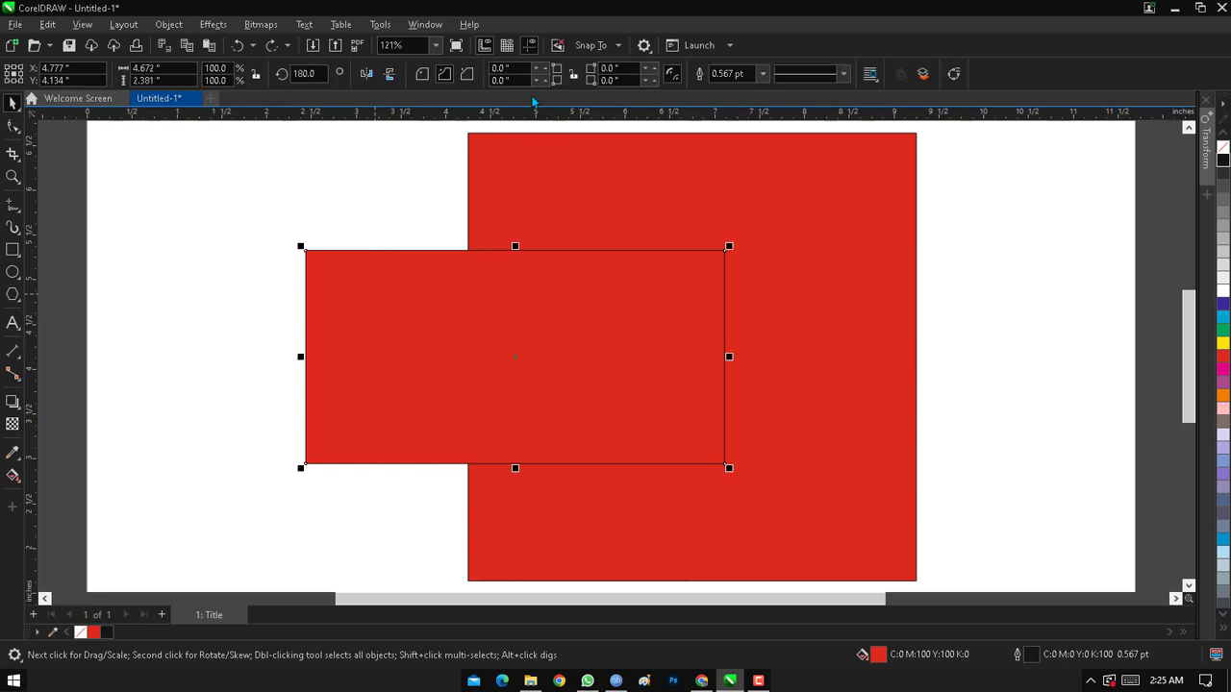
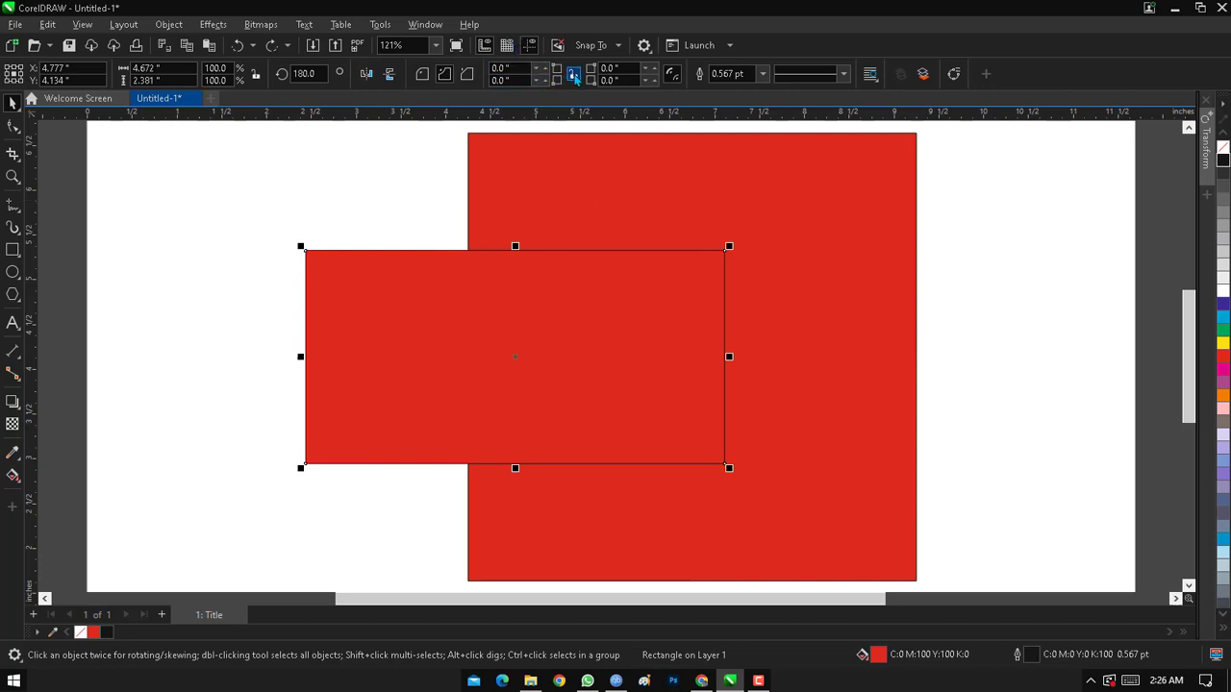
click(517, 72)
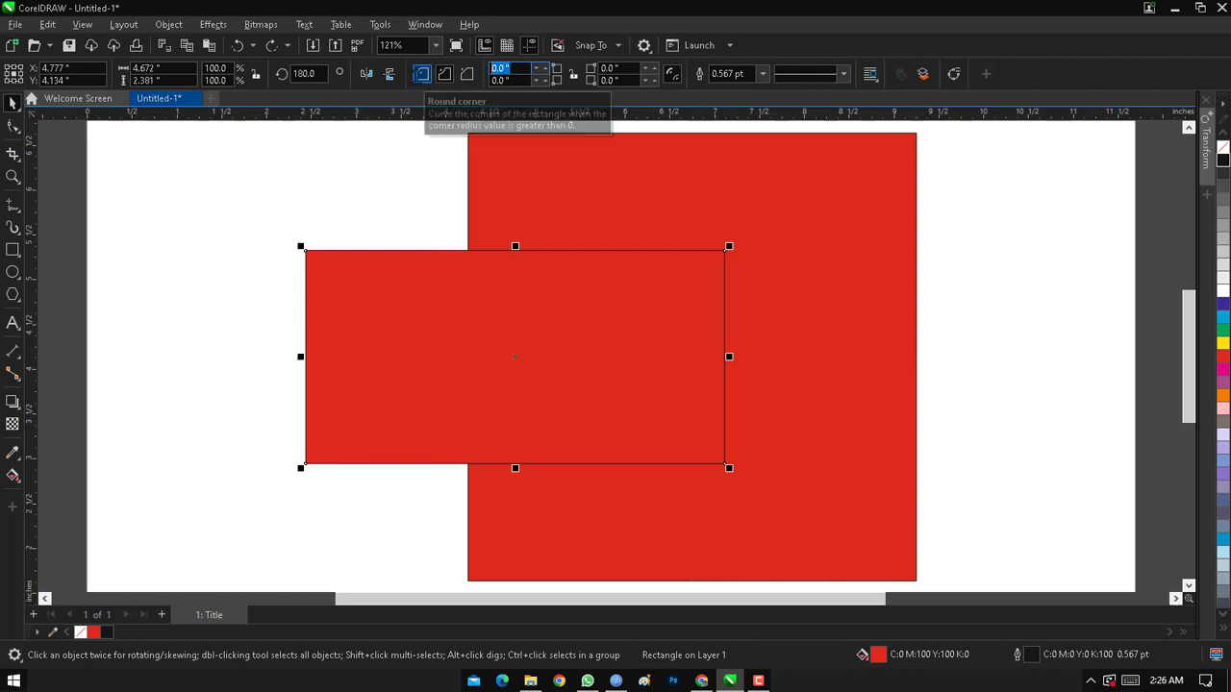
text(0.1)
key(Return)
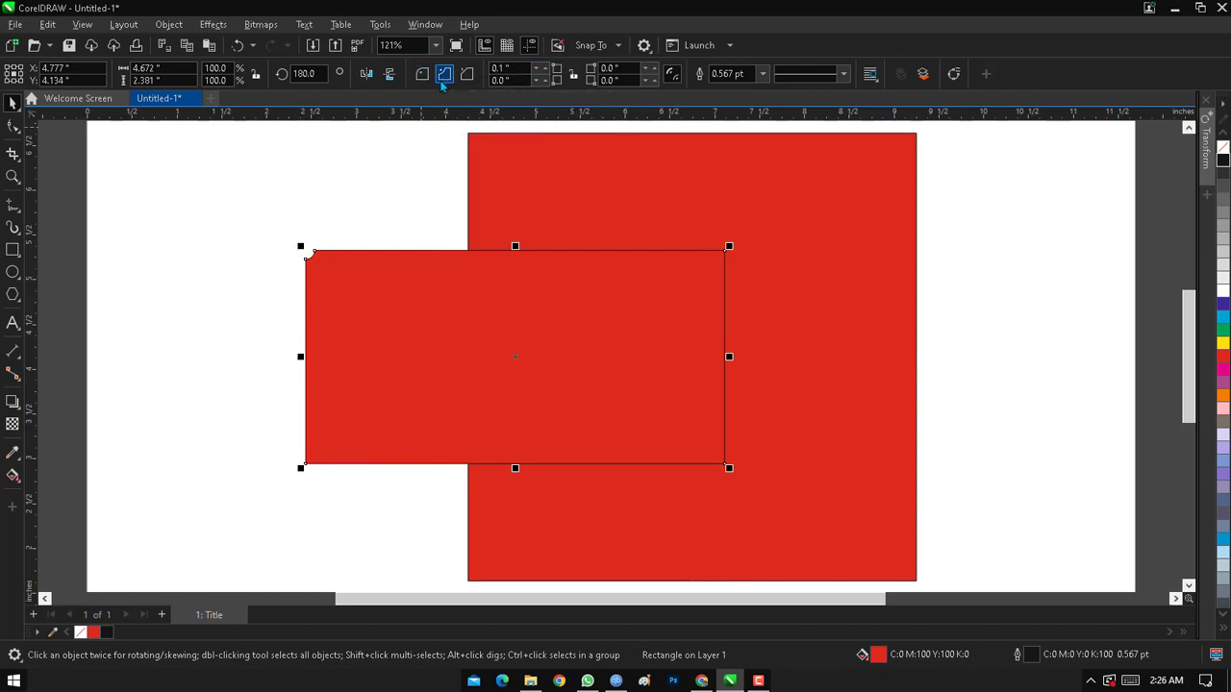
key(z)
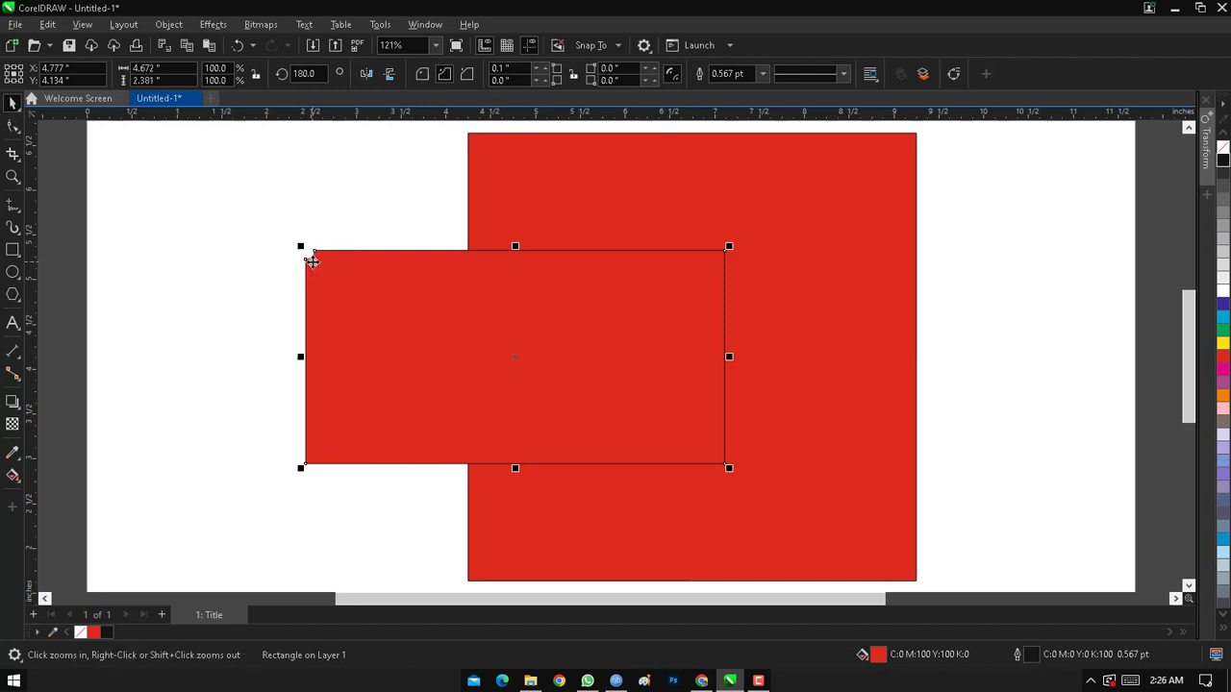
drag(283, 231, 415, 308)
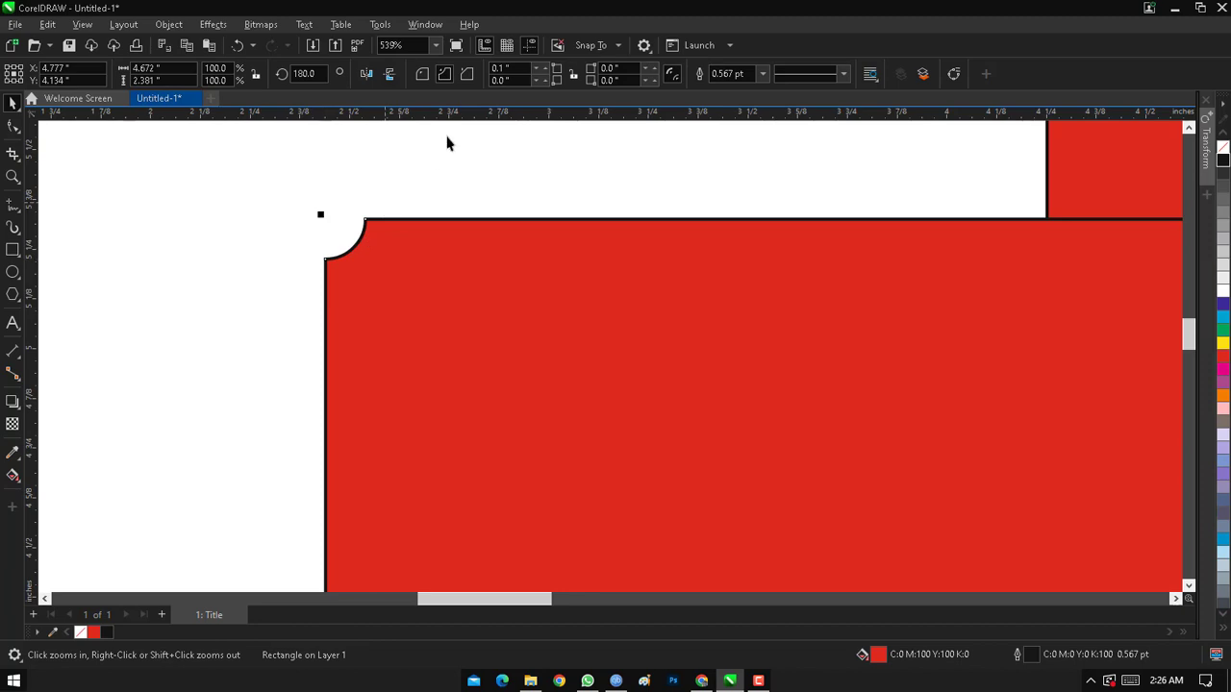
Compare chamfered, round and scalloped corner styles on the smaller rectangle, finishing with the round corner.
click(467, 75)
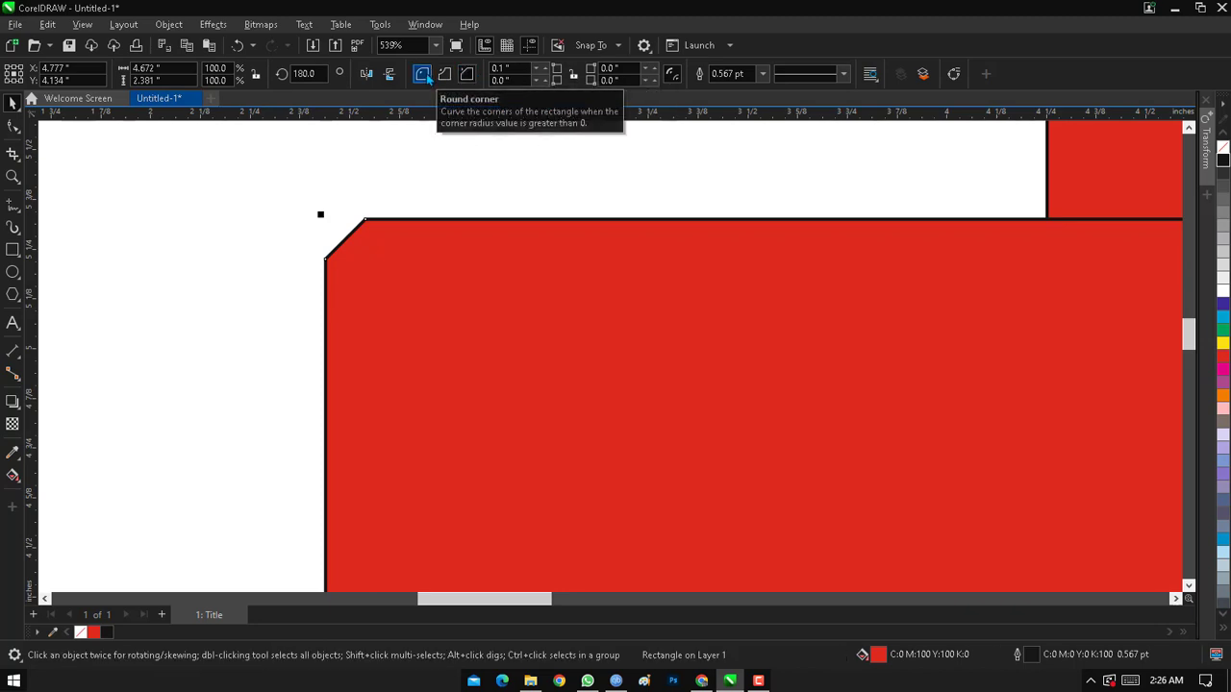
click(424, 75)
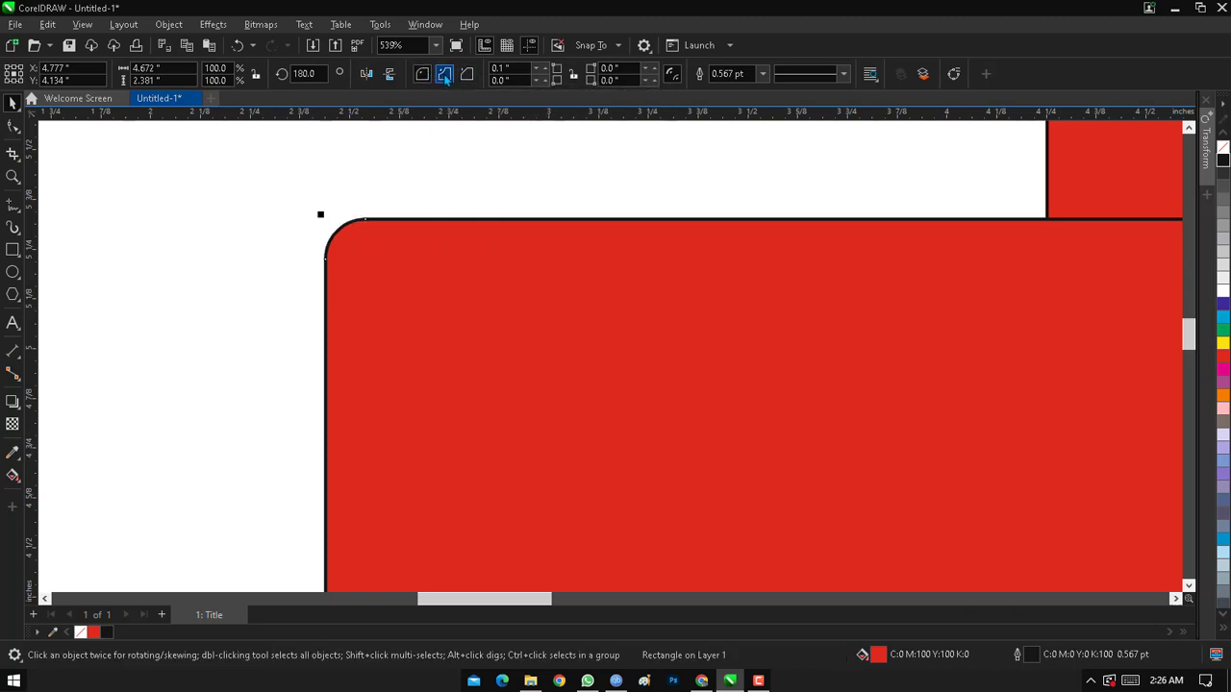
click(445, 76)
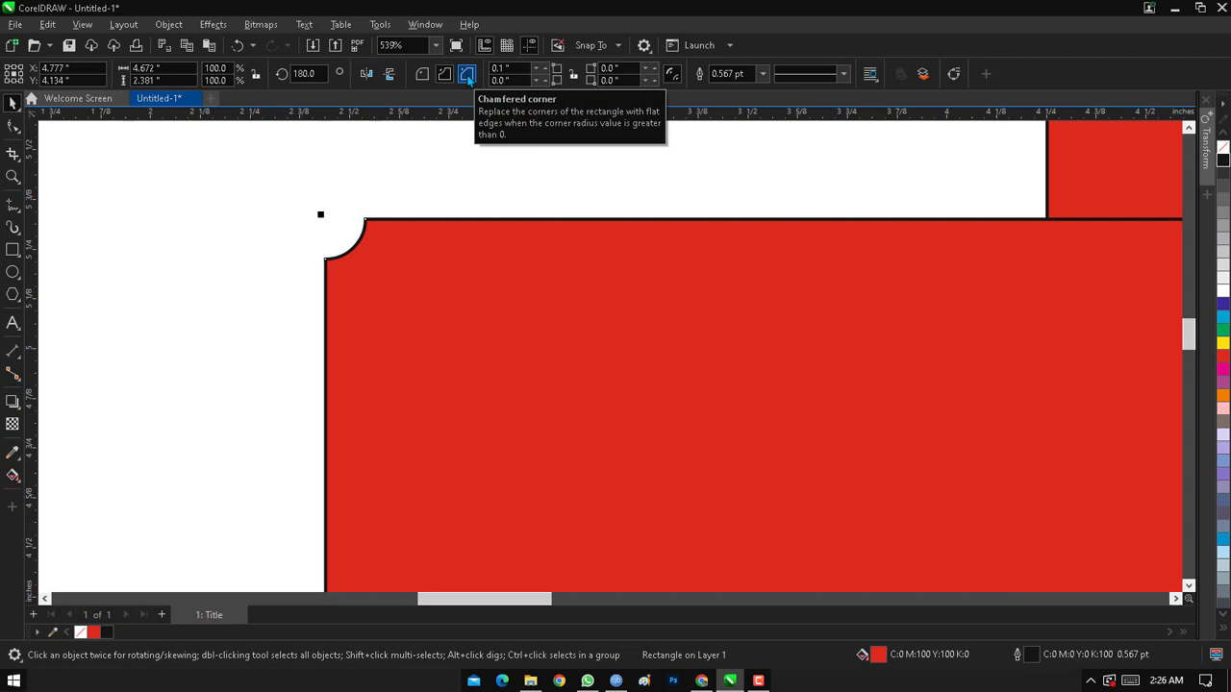
click(468, 77)
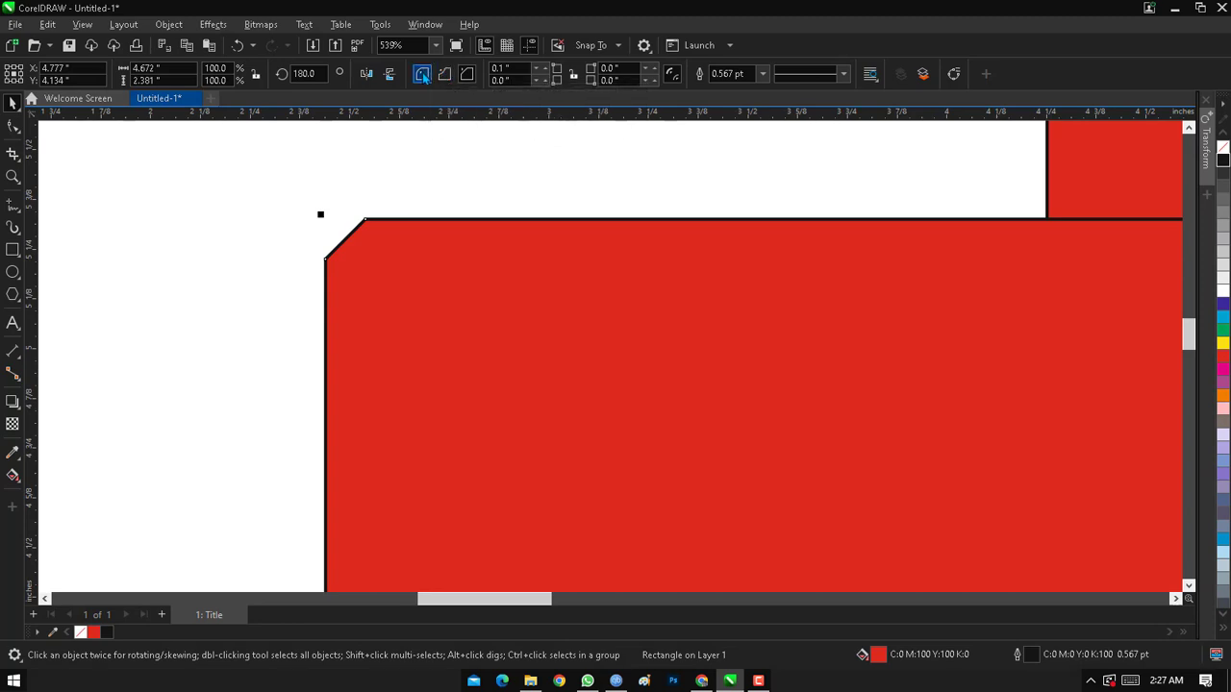
click(423, 75)
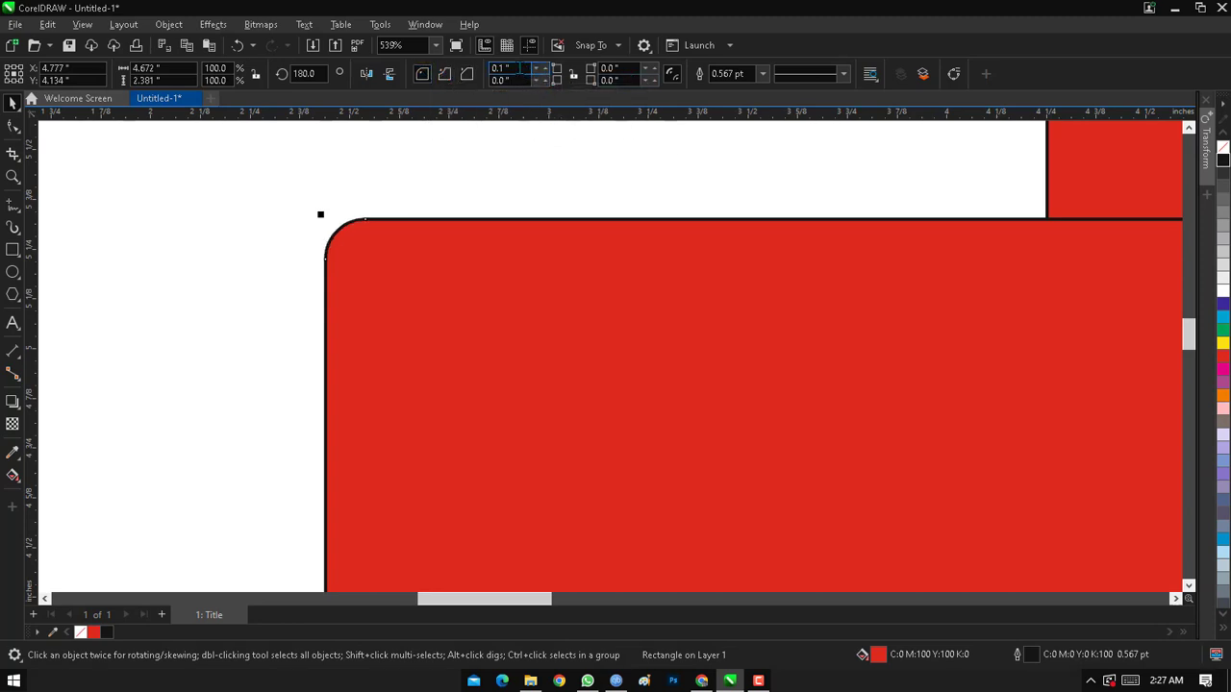
key(F4)
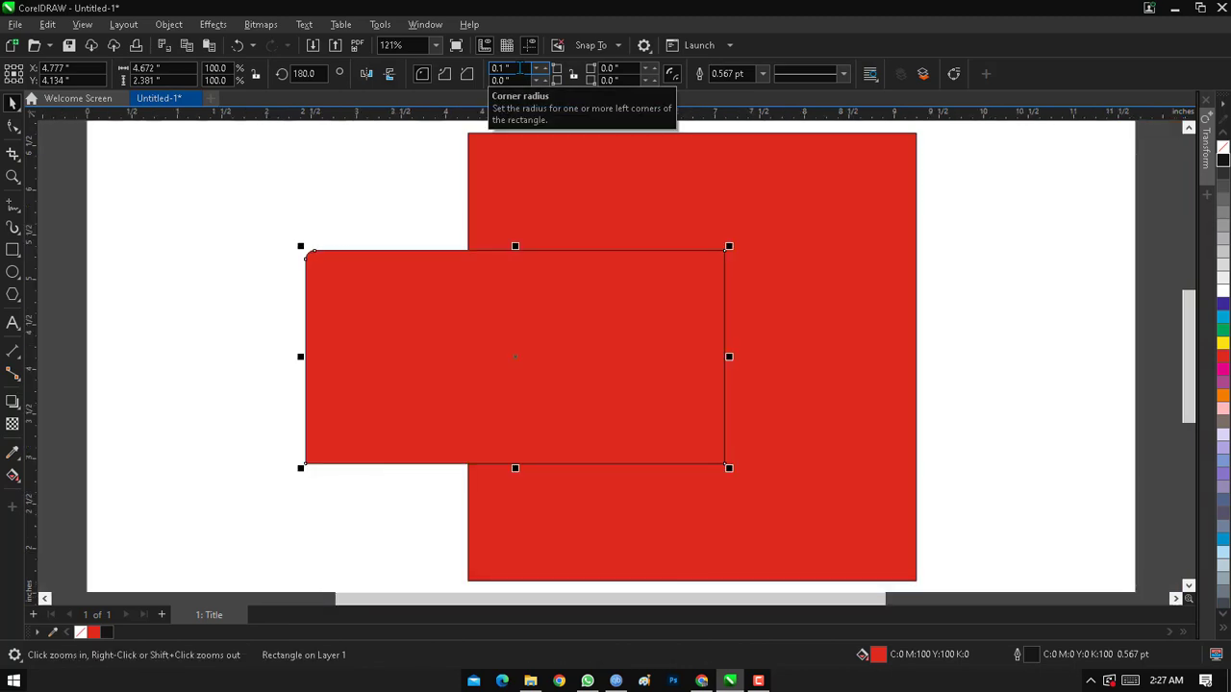
Set the radius of the smaller rectangle's other three corners to 0.1 inch.
click(513, 68)
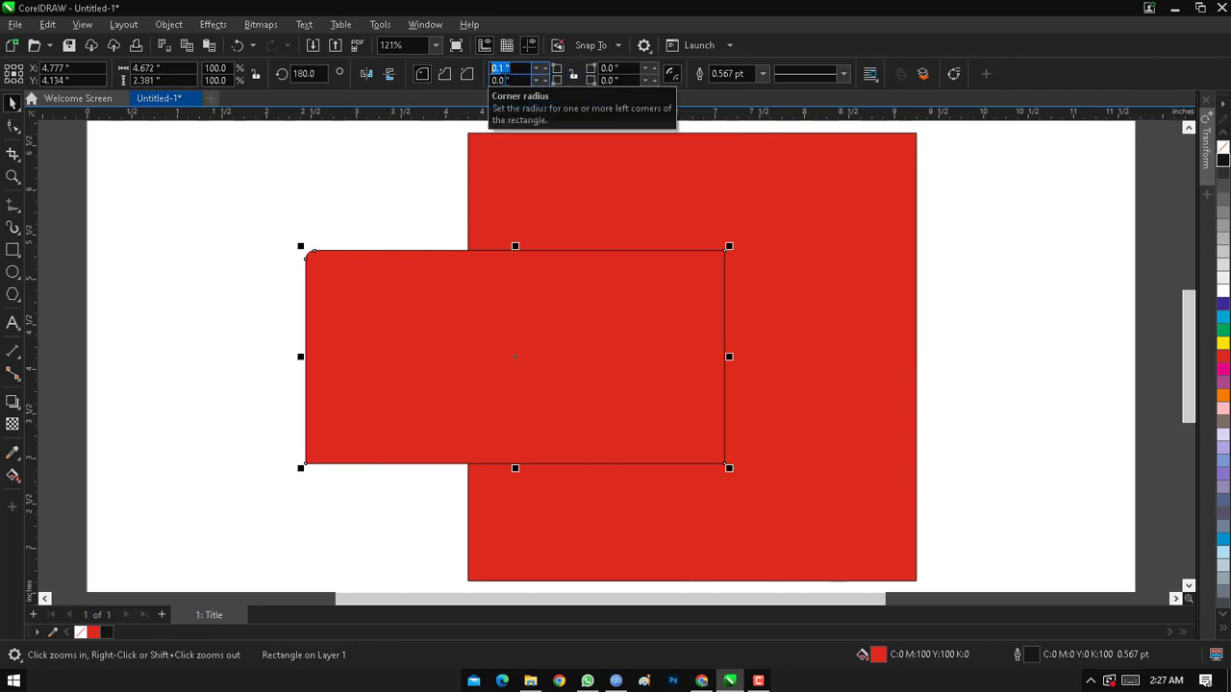
drag(511, 80, 429, 89)
text(.1)
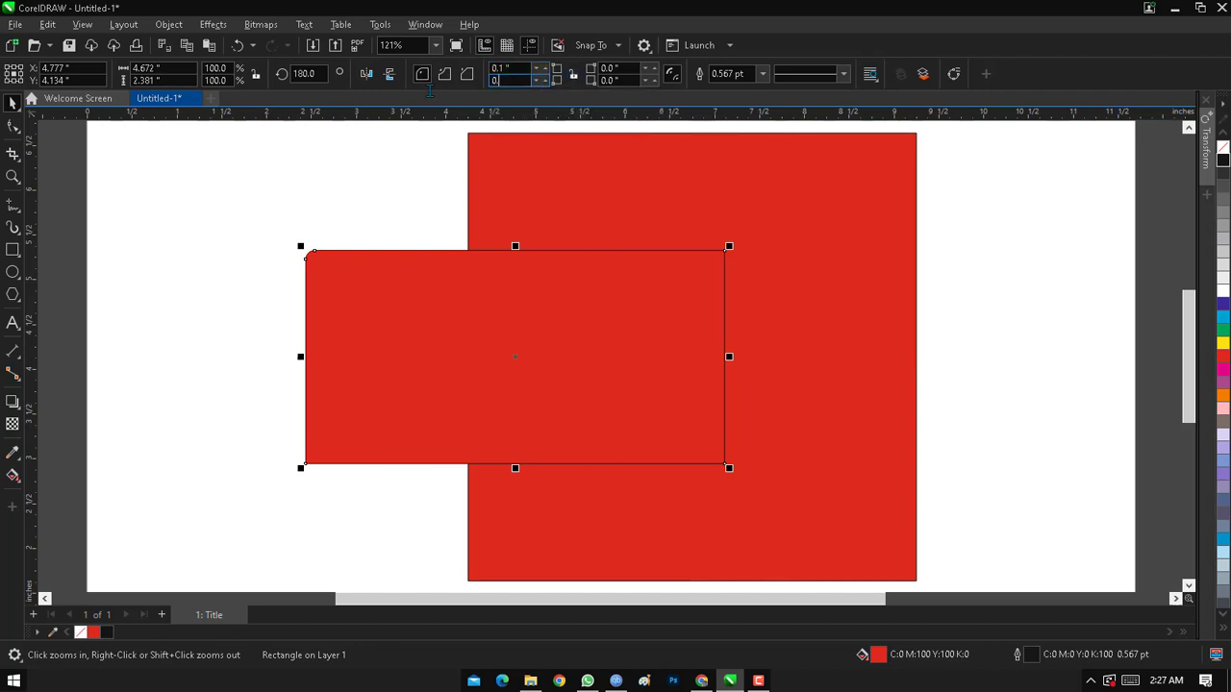
key(Return)
click(615, 68)
text(0)
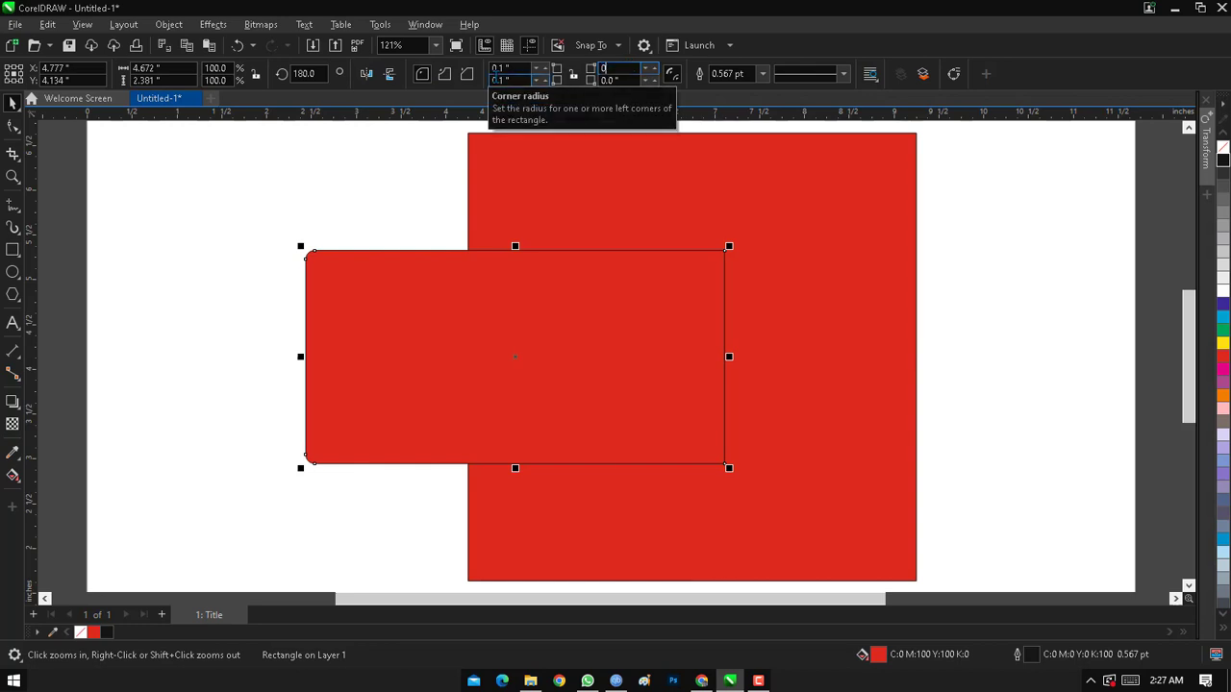
text(.1)
key(Return)
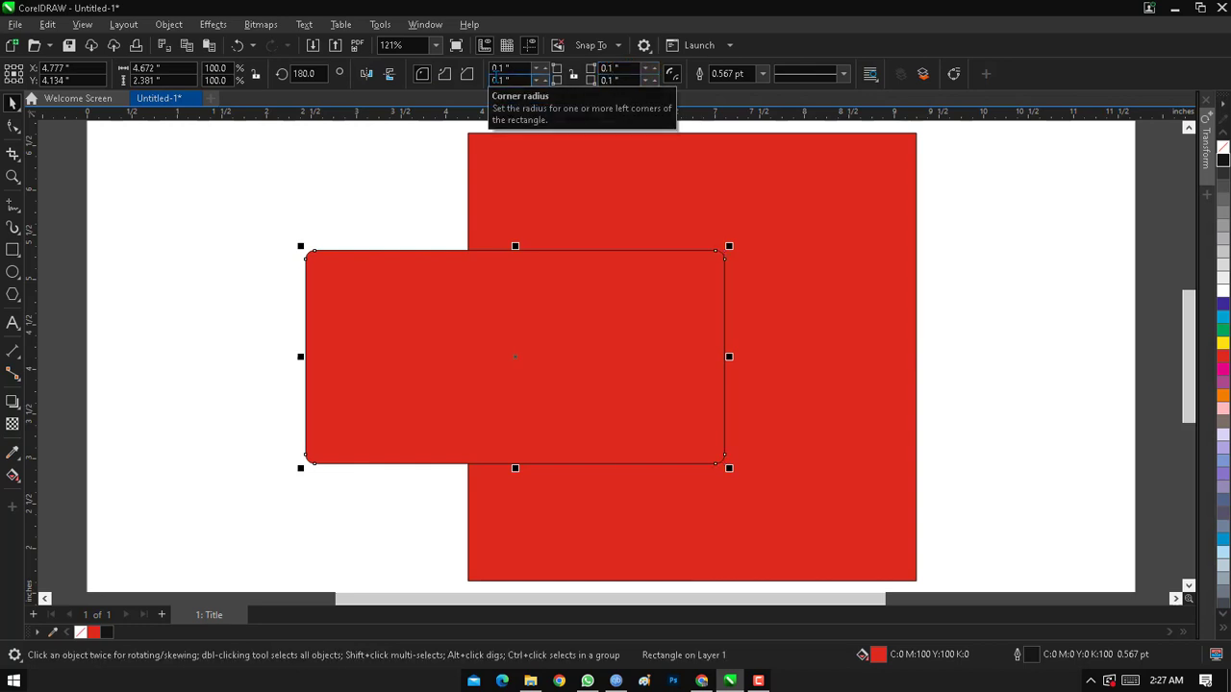
Move the larger square up and left behind the rounded rectangle, centring it at about X 5.4, Y 5.1 inches.
drag(471, 482, 356, 395)
drag(461, 395, 201, 360)
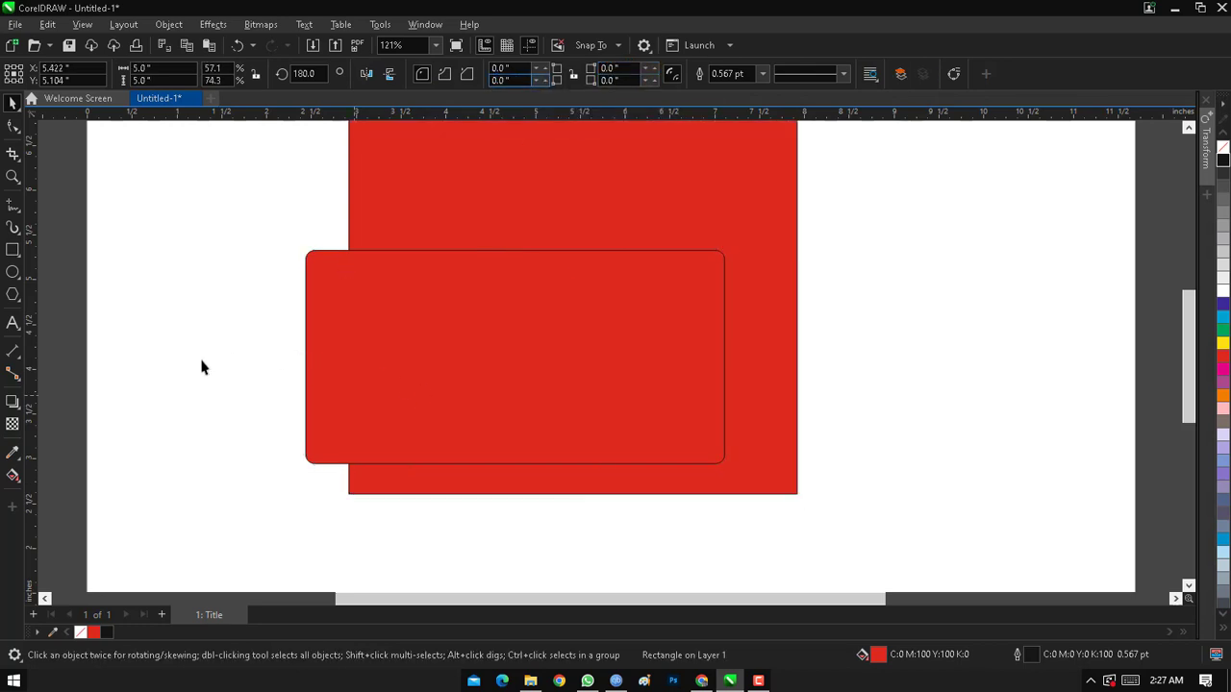
Delete the larger square and move the rounded rectangle to about X 6.4, Y 4.3 inches.
click(600, 206)
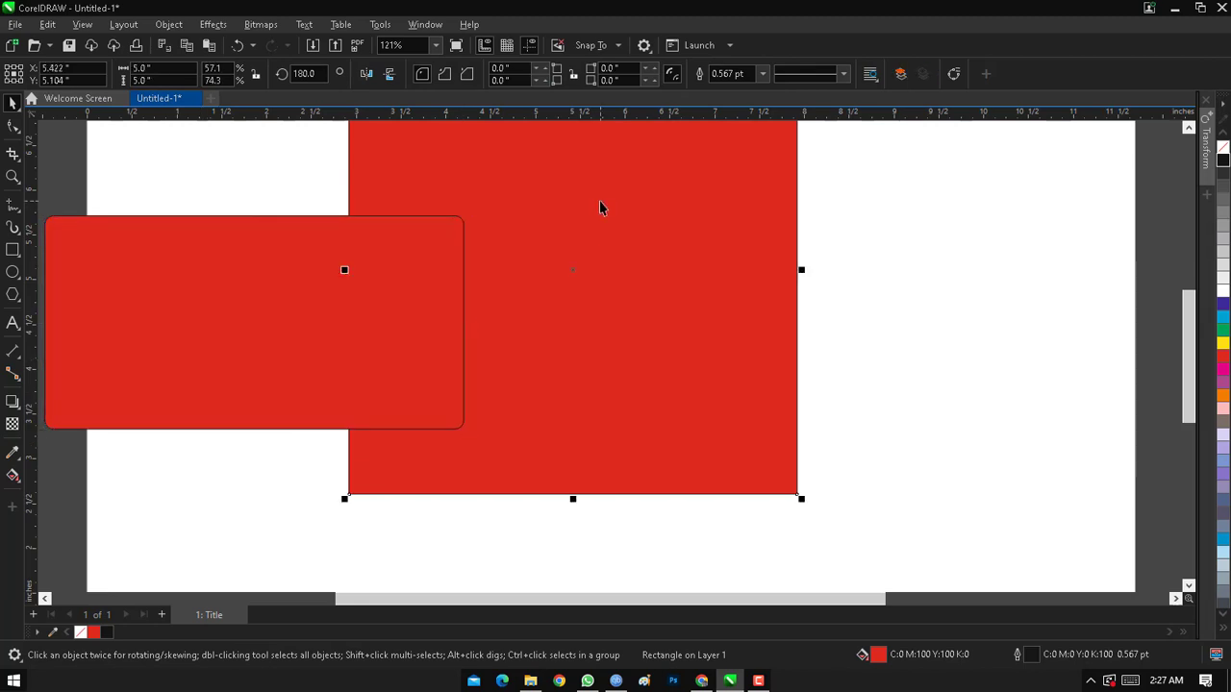
key(Delete)
drag(318, 291, 730, 306)
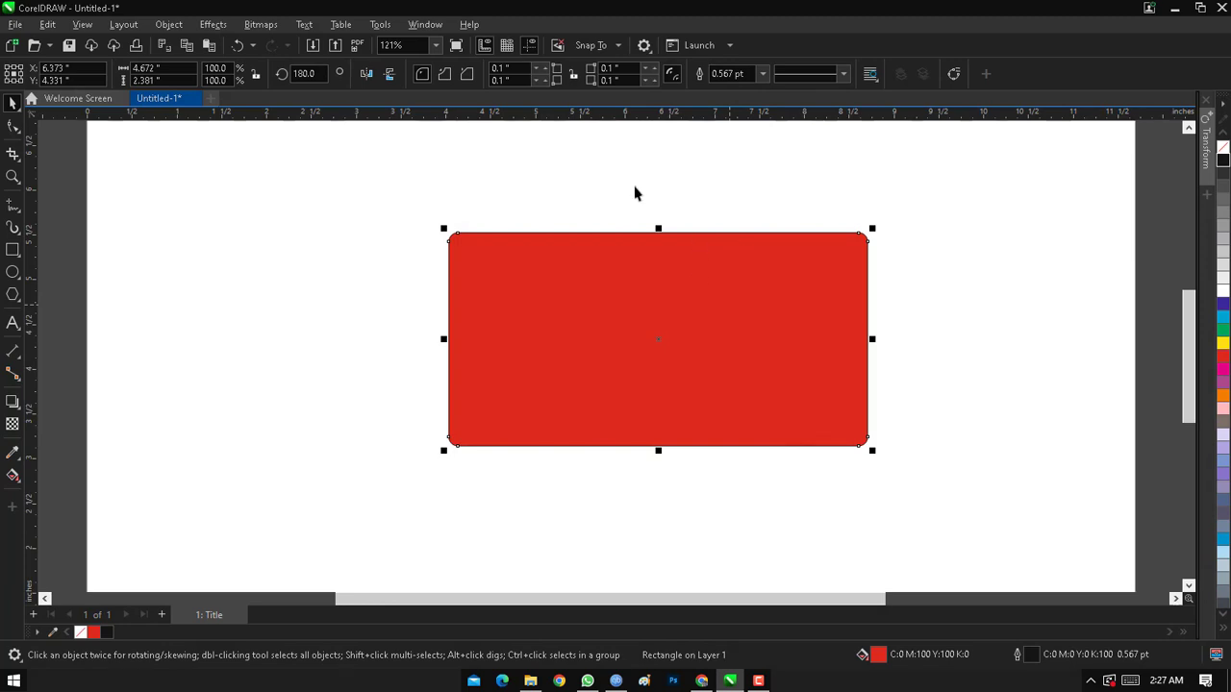
click(564, 337)
Undo the recent deletion, moves and corner changes until the smaller rectangle has square corners again.
key(ctrl+z)
key(ctrl+z)
key(ctrl+z)
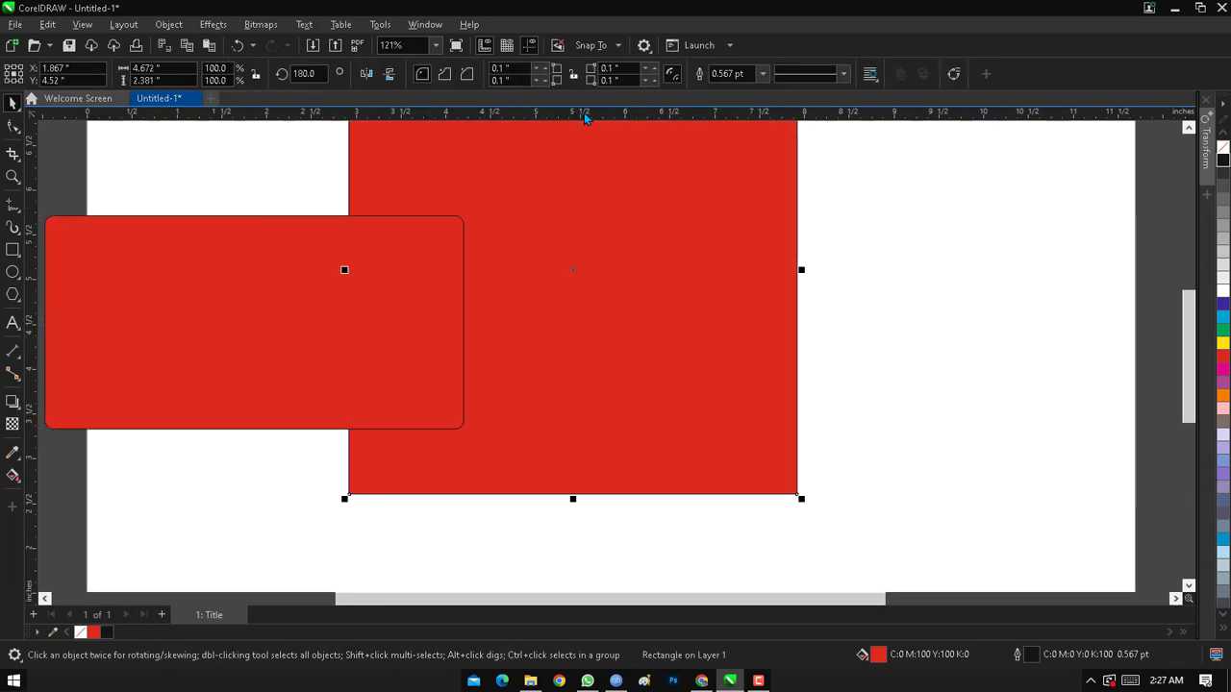
key(ctrl+z)
key(ctrl+z)
key(ctrl+z)
key(ctrl+z)
key(ctrl+z)
key(ctrl+z)
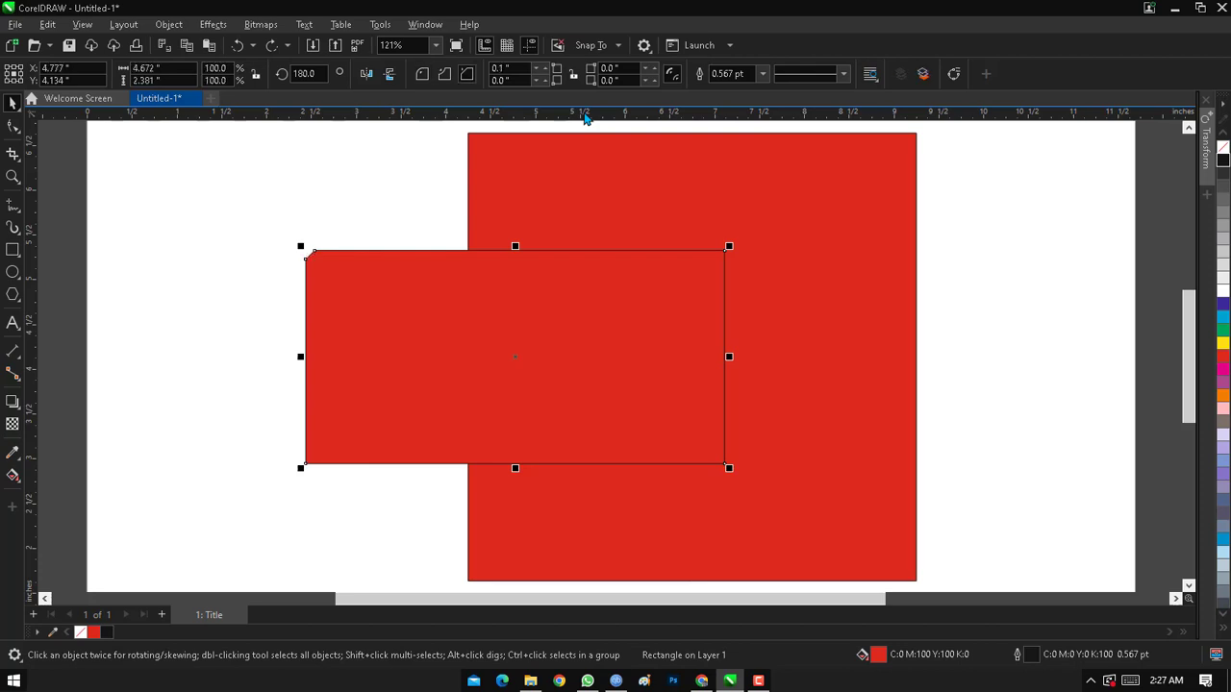
key(ctrl+z)
key(ctrl+z)
key(ctrl+z)
key(ctrl+z)
Delete the larger square and centre the remaining rectangle on the page.
click(829, 217)
key(Delete)
click(589, 295)
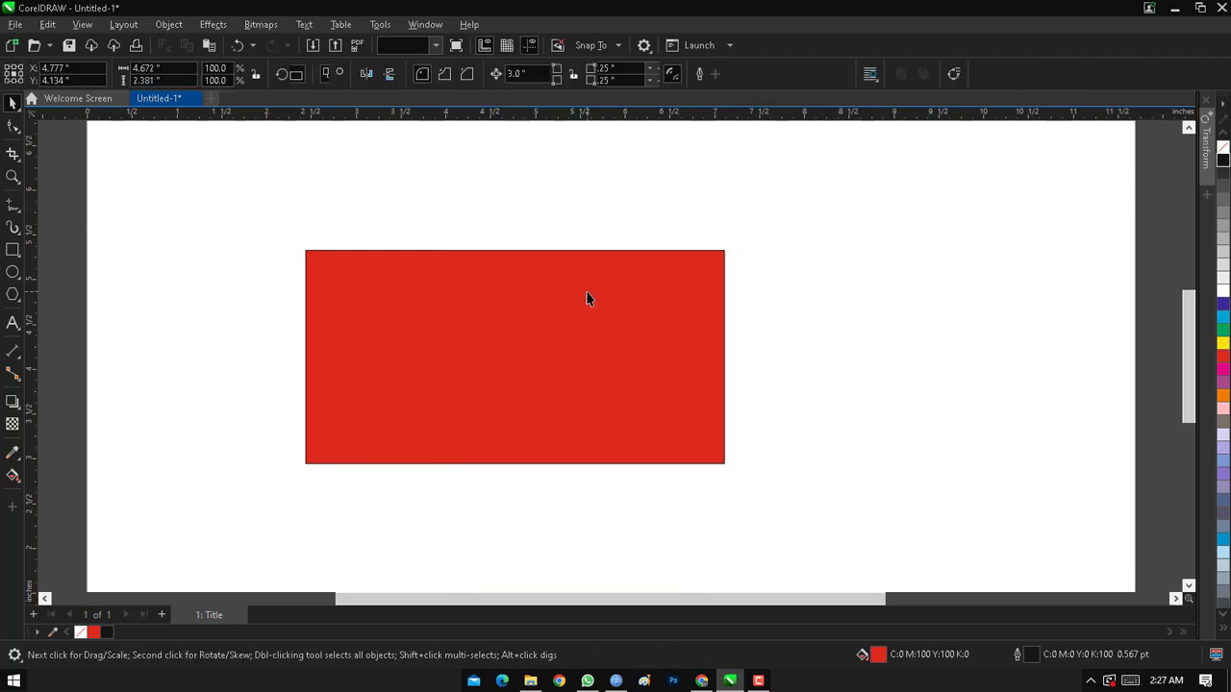
key(p)
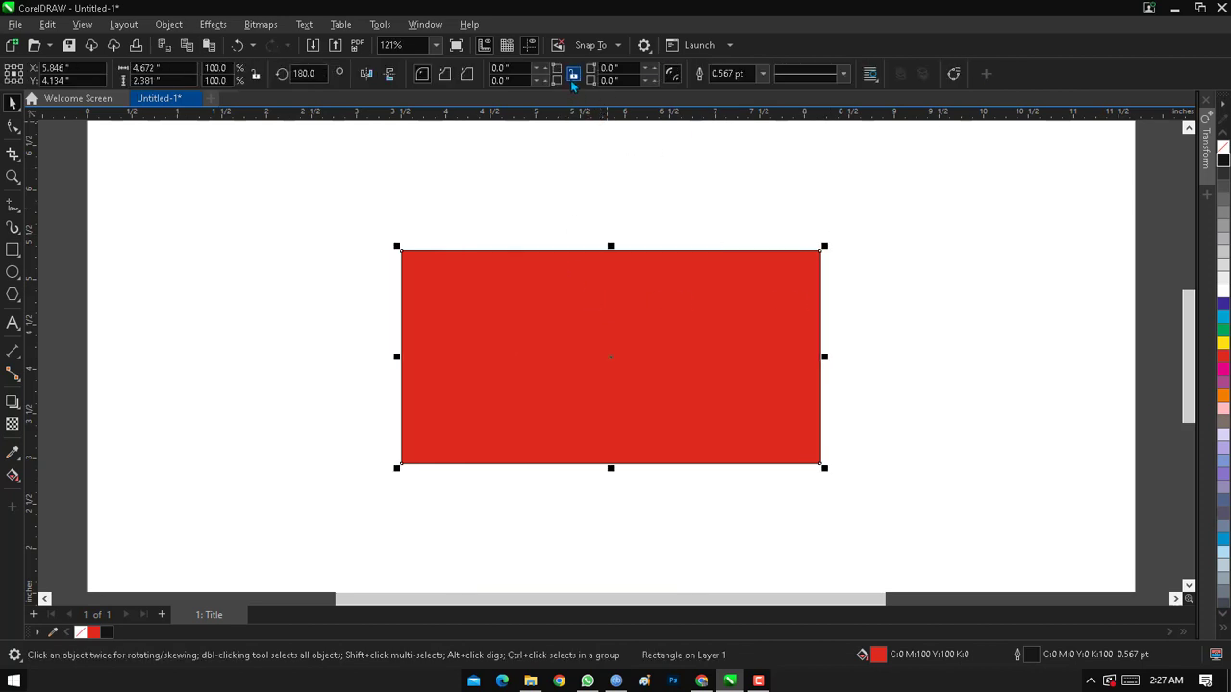
Link the rectangle's corner radii and round all four corners to 1 inch.
drag(514, 69, 450, 75)
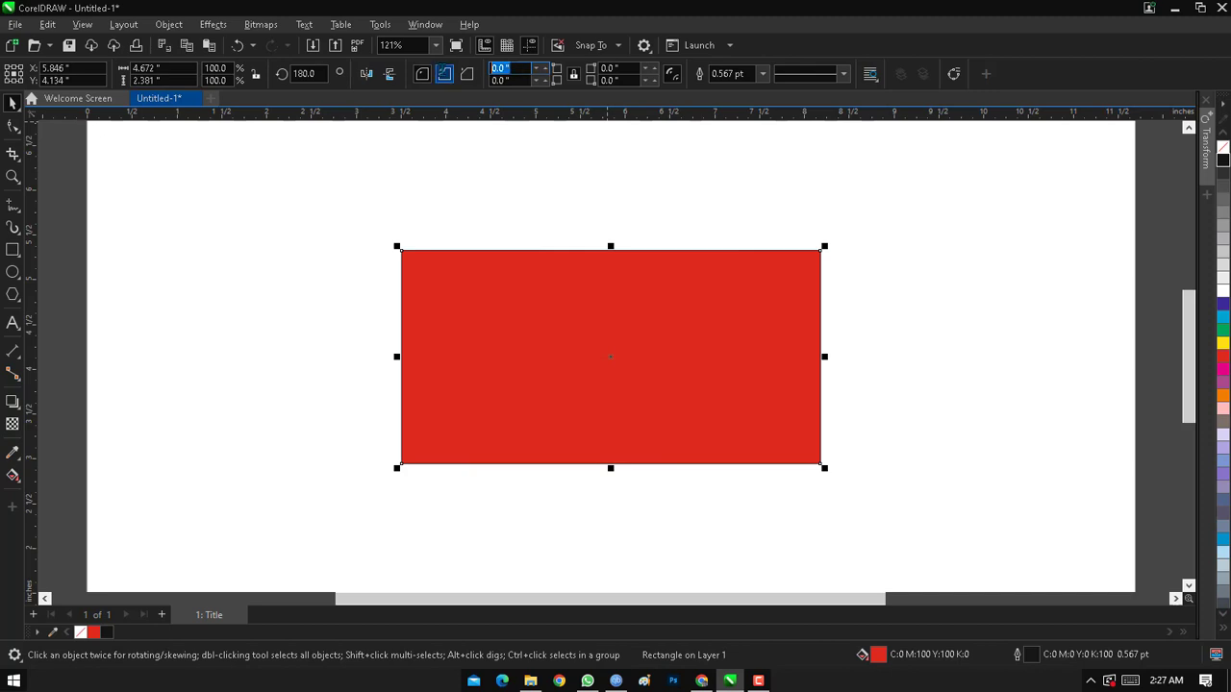
text(1)
key(Return)
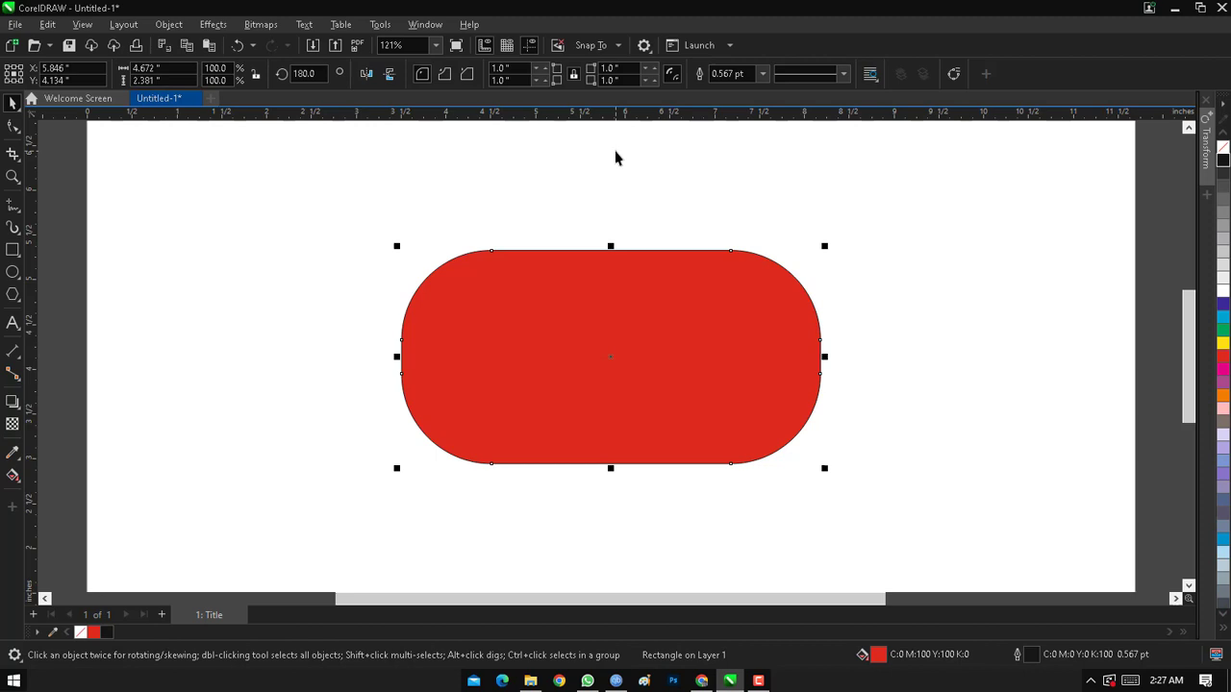
Set the rounded rectangle's outline width to 12 pt.
click(765, 74)
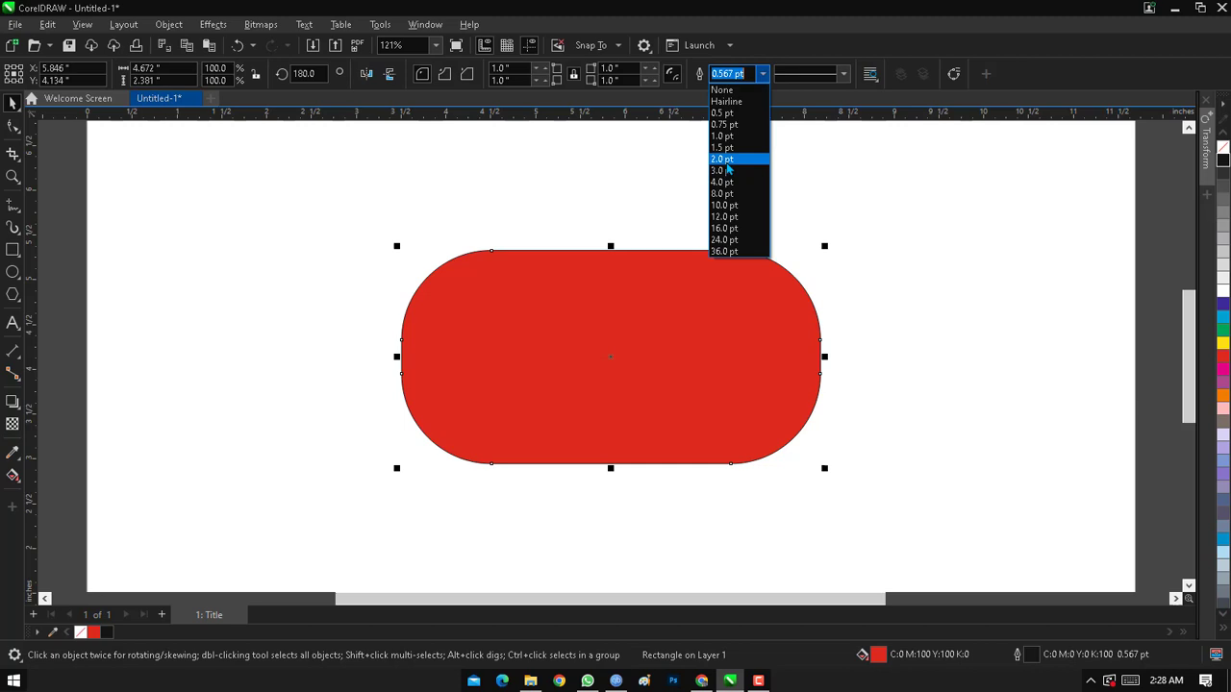
key(Escape)
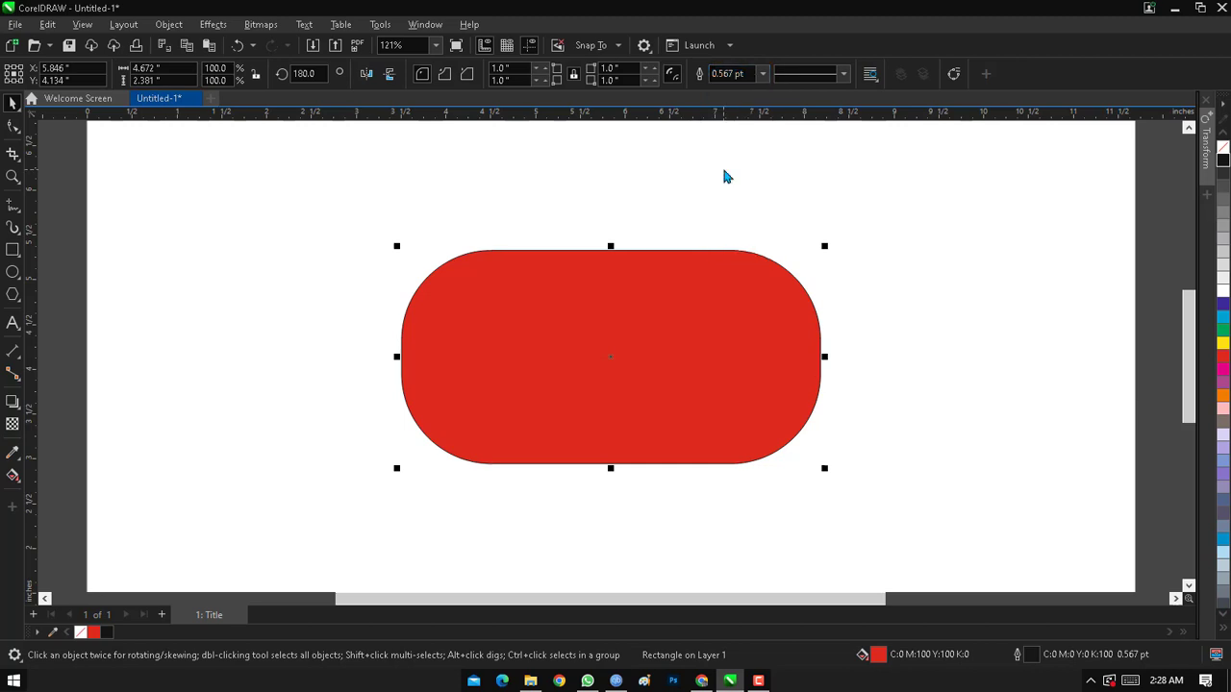
key(z)
drag(663, 214, 816, 344)
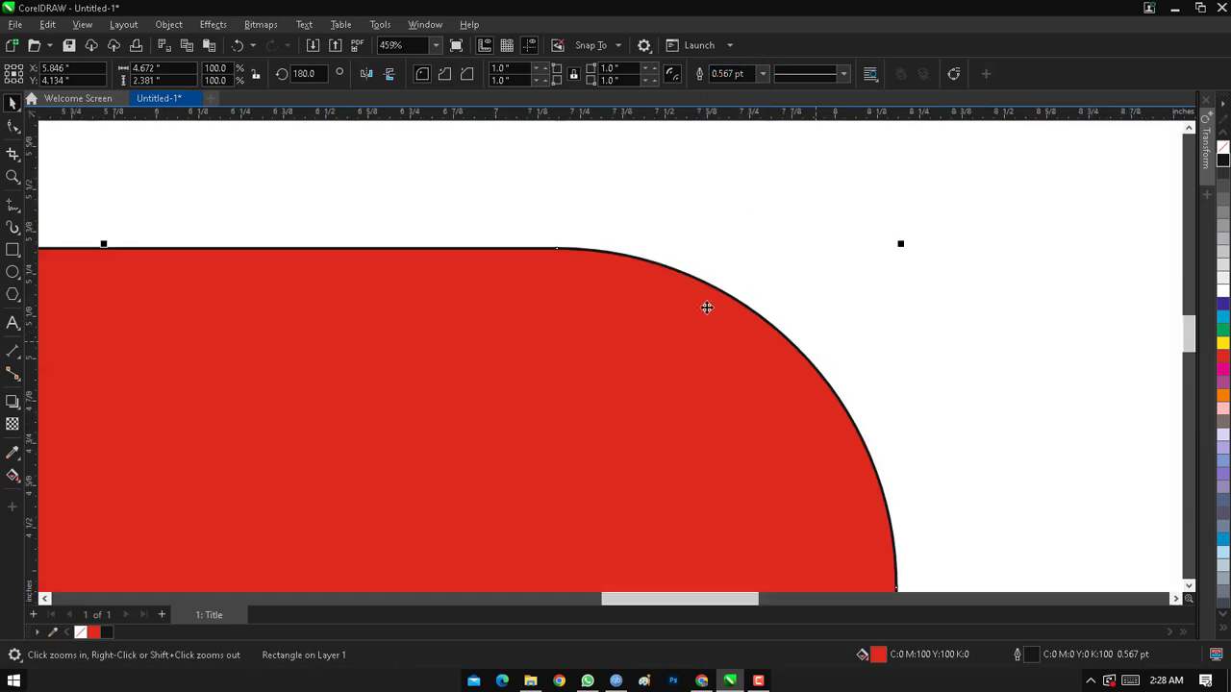
click(762, 74)
key(Escape)
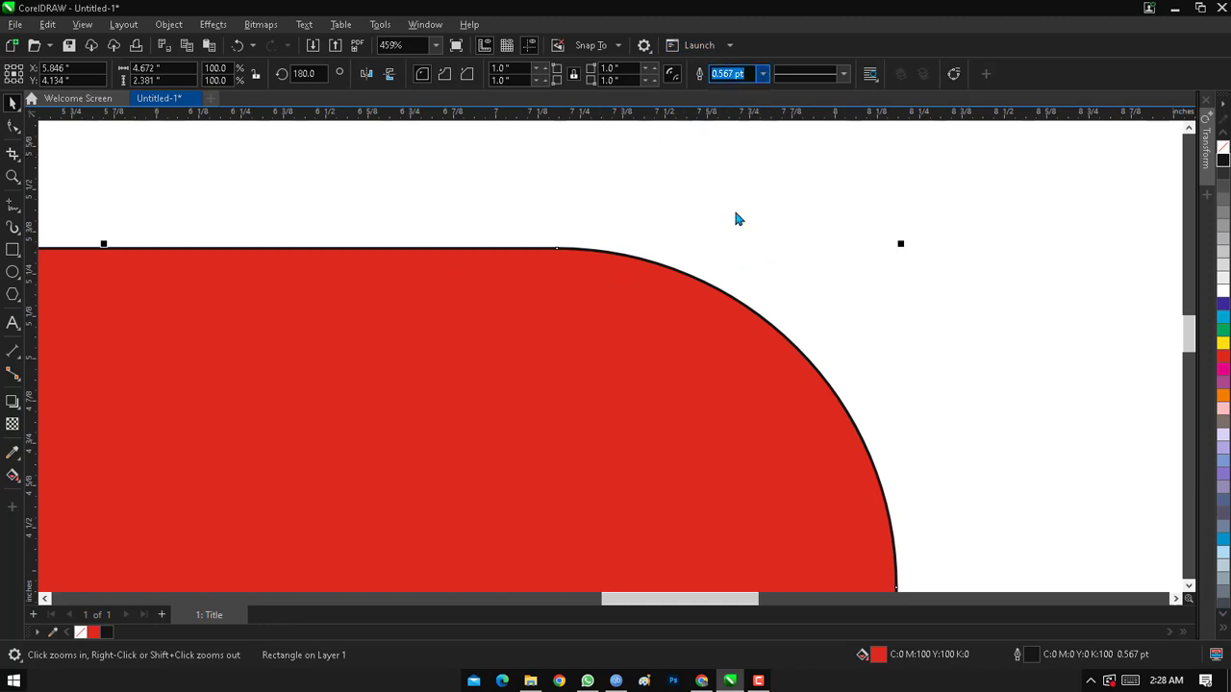
text(12)
key(Return)
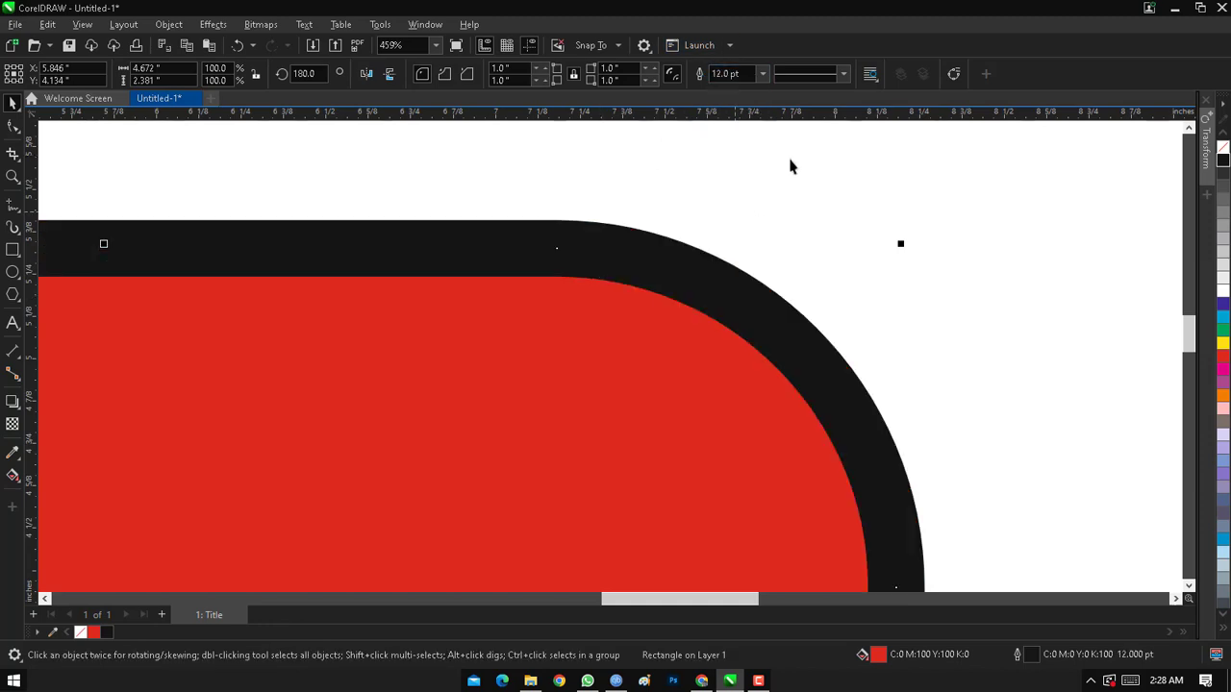
Give the rectangle's outline a widely spaced dotted style, and replace it with an evenly spaced dashed style.
click(843, 75)
click(832, 187)
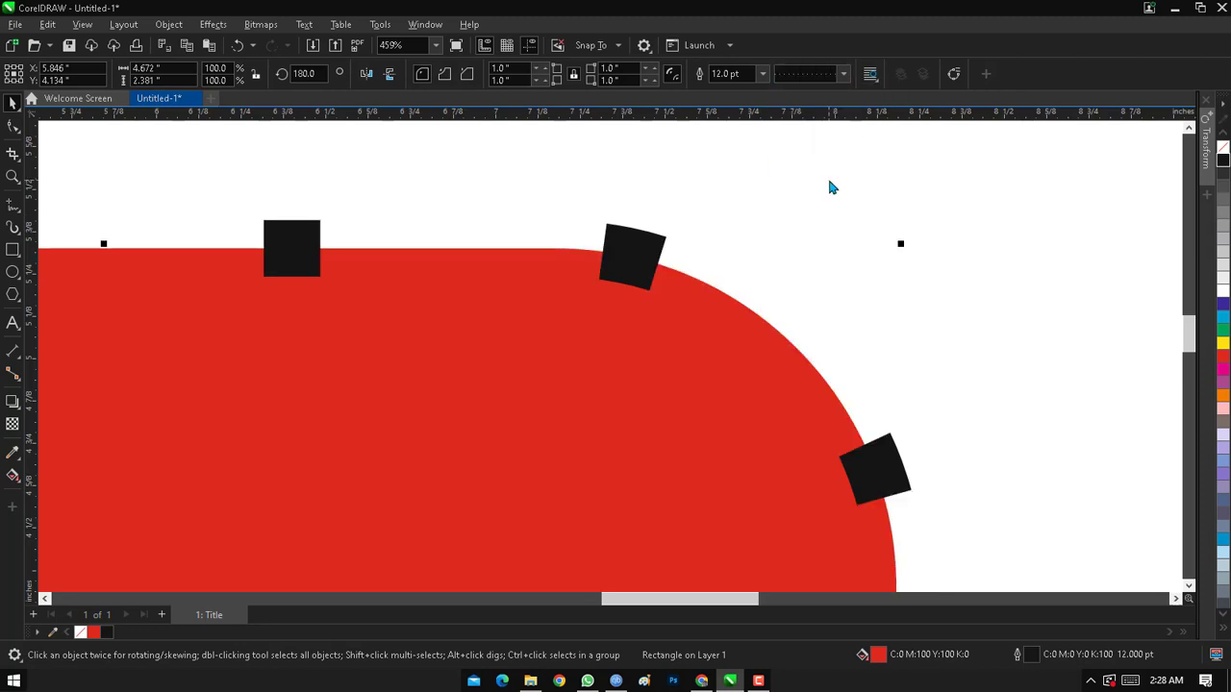
scroll(832, 188, down, 5)
key(z)
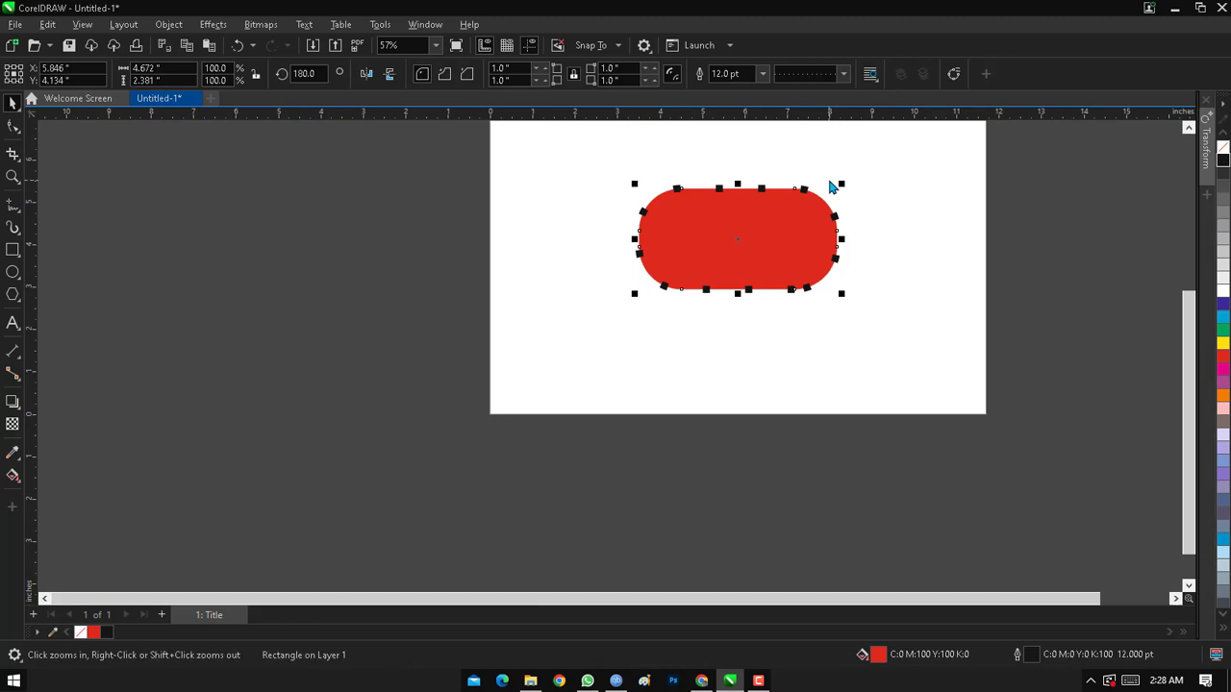
drag(622, 172, 868, 317)
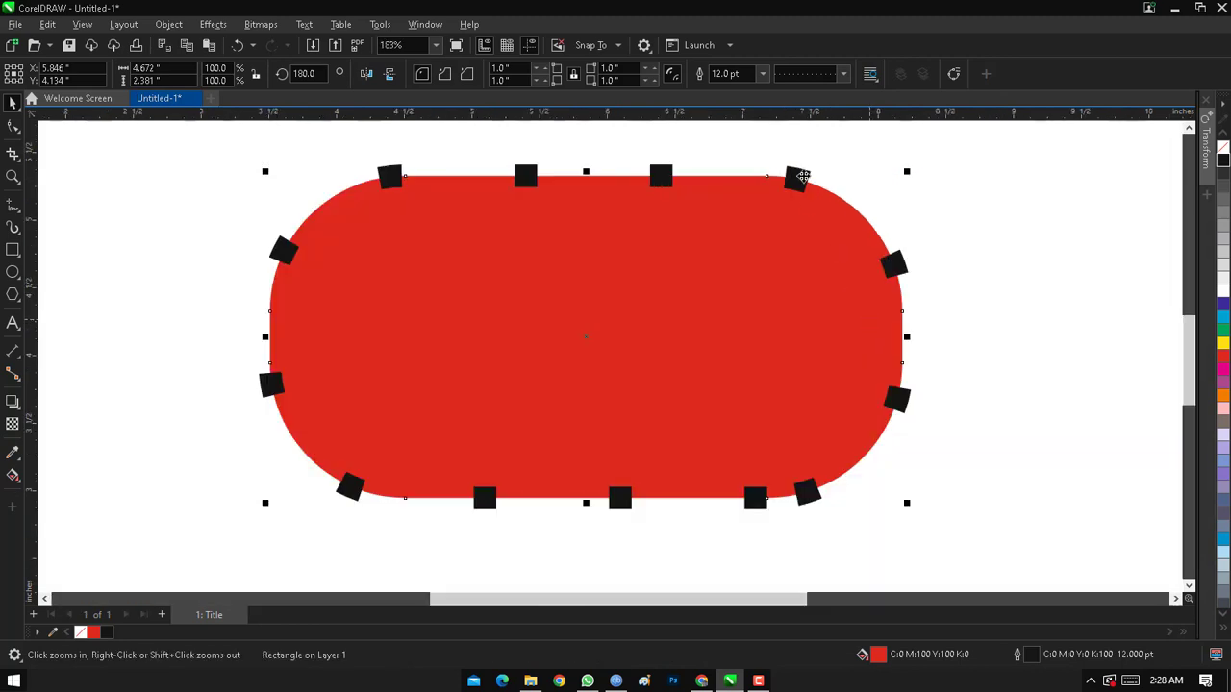
click(845, 76)
click(823, 211)
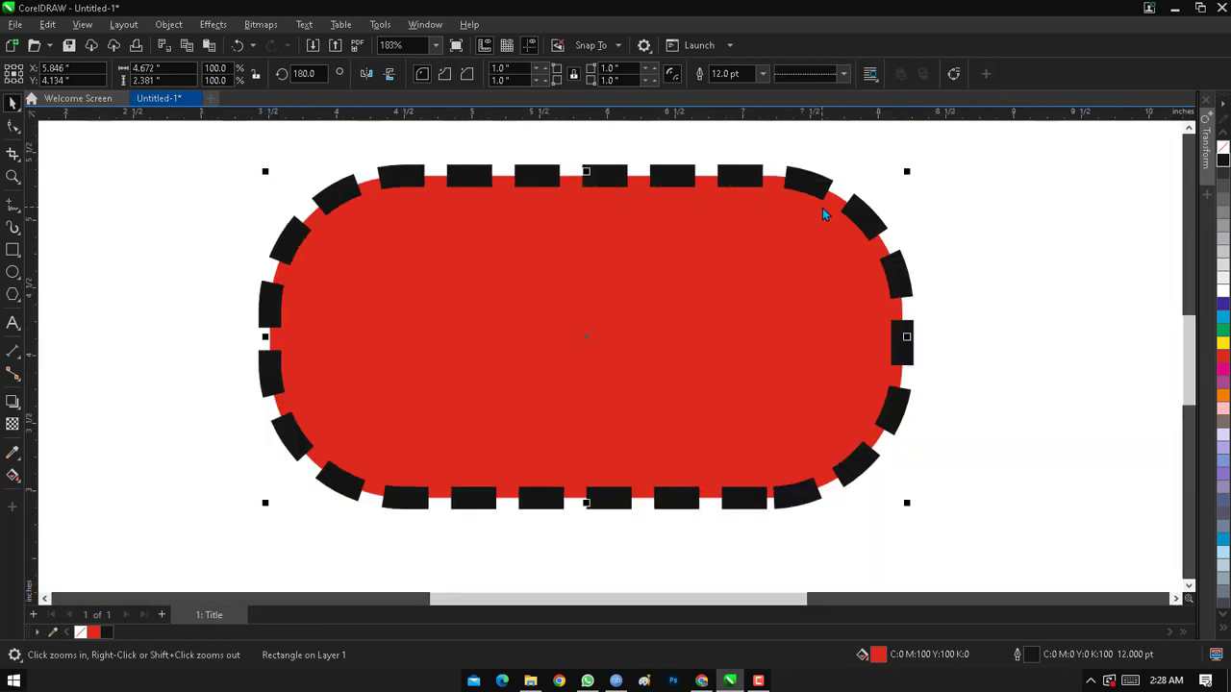
Reduce the dashed outline's width to 1 pt and inspect the dashes up close along the upper edge.
click(763, 74)
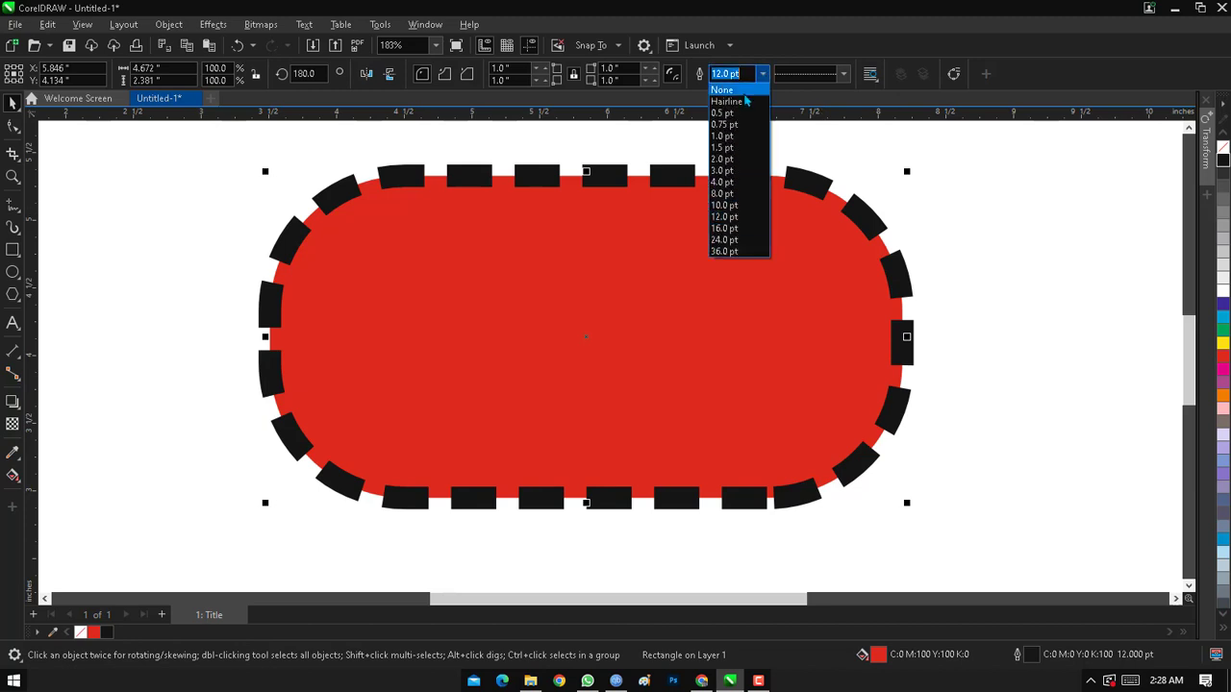
click(723, 136)
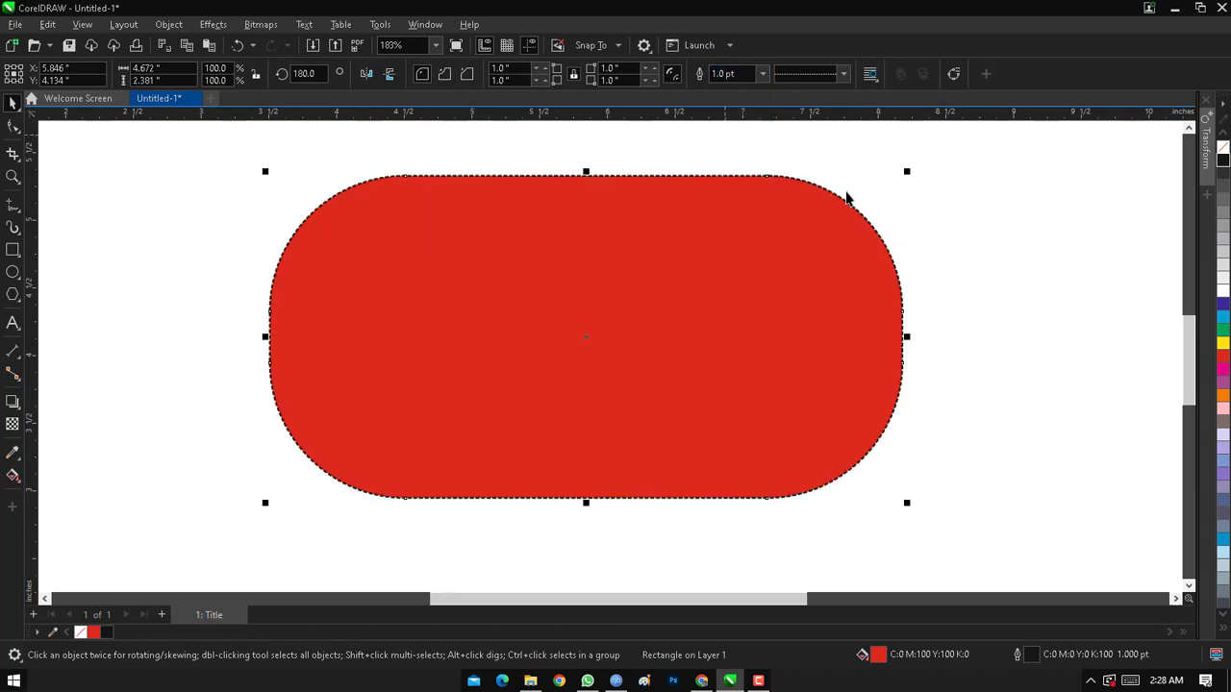
click(965, 171)
key(z)
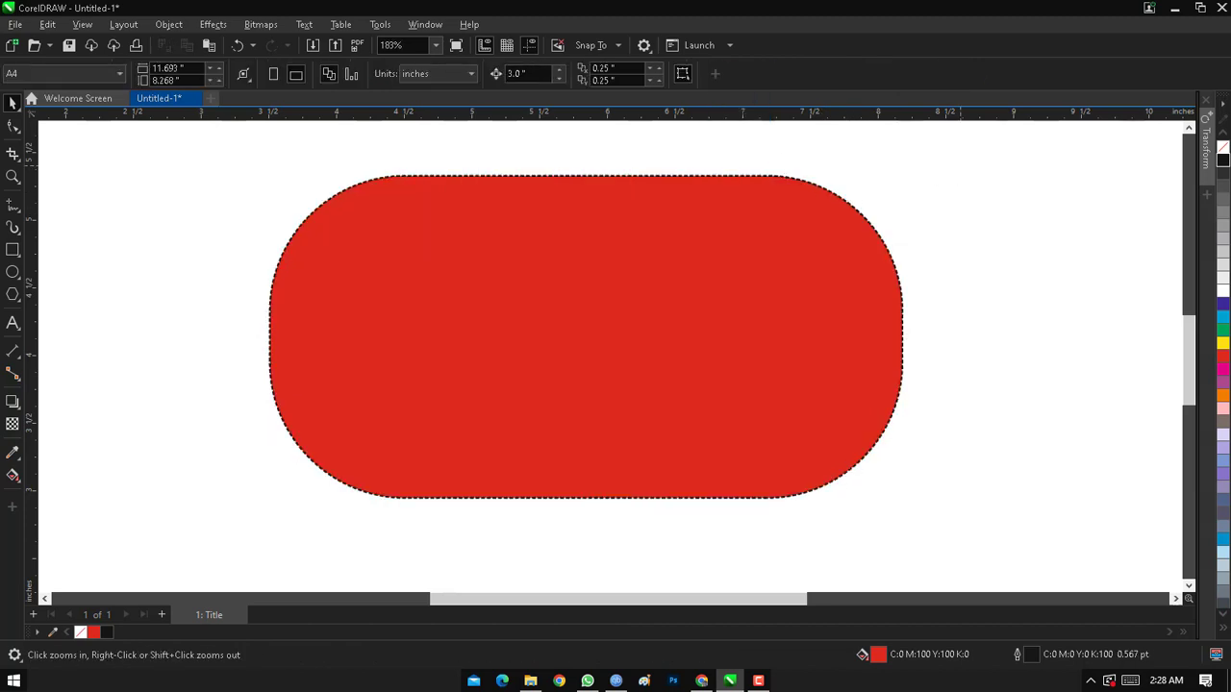
drag(798, 170, 720, 227)
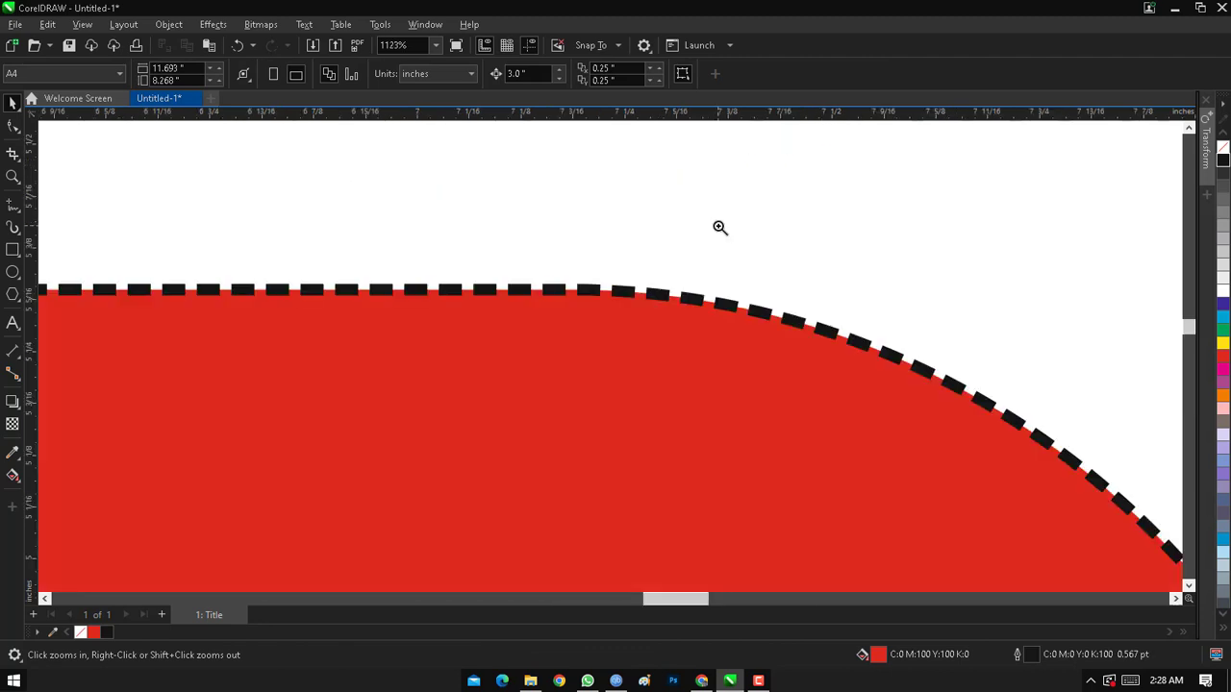
Delete the rounded rectangle from the page.
key(F4)
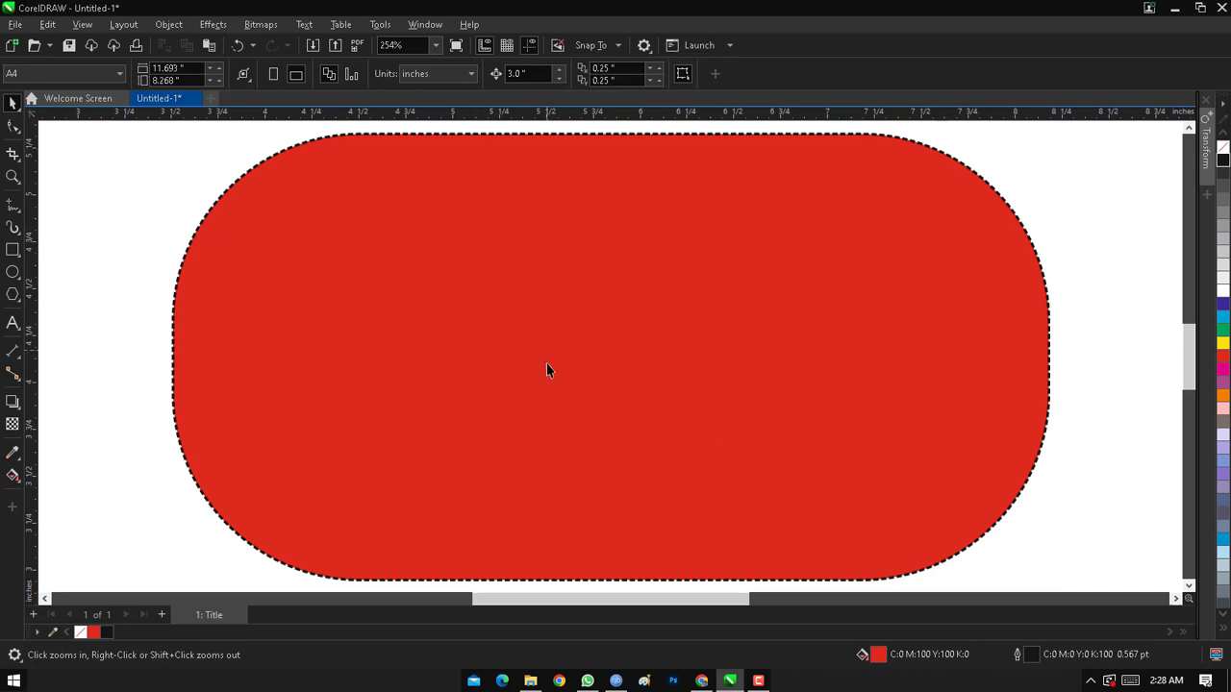
key(space)
key(Delete)
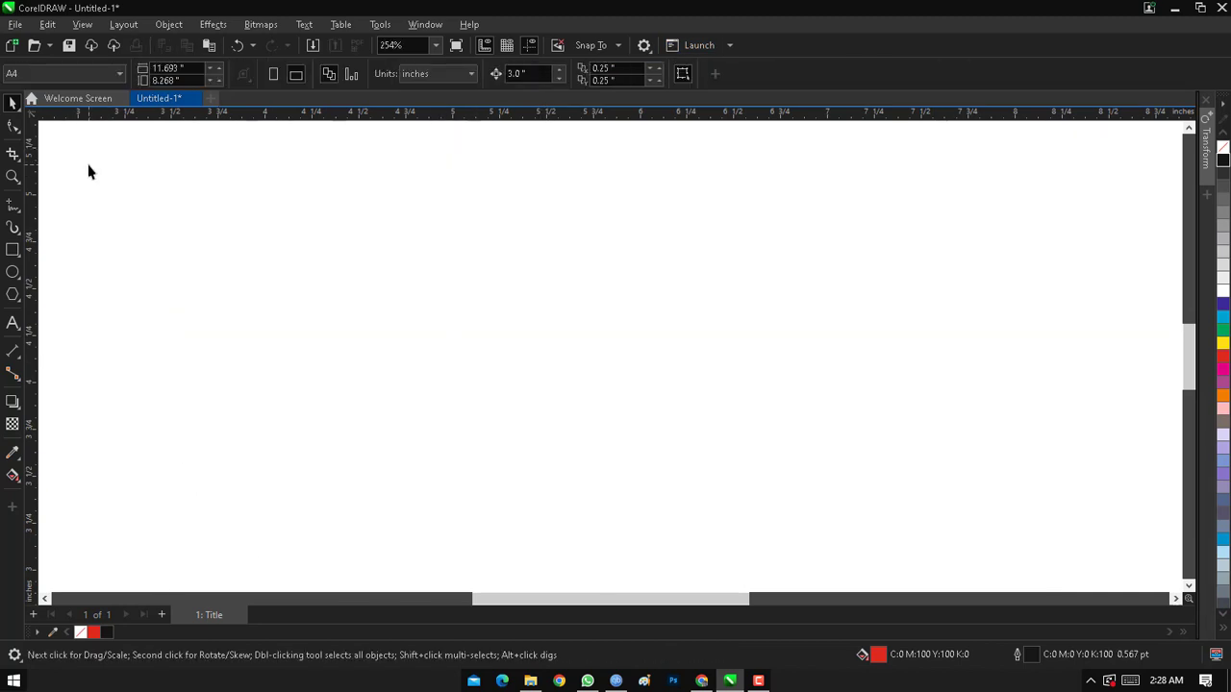
Examine the tools grouped with the Pick, Shape and Crop tools.
click(11, 104)
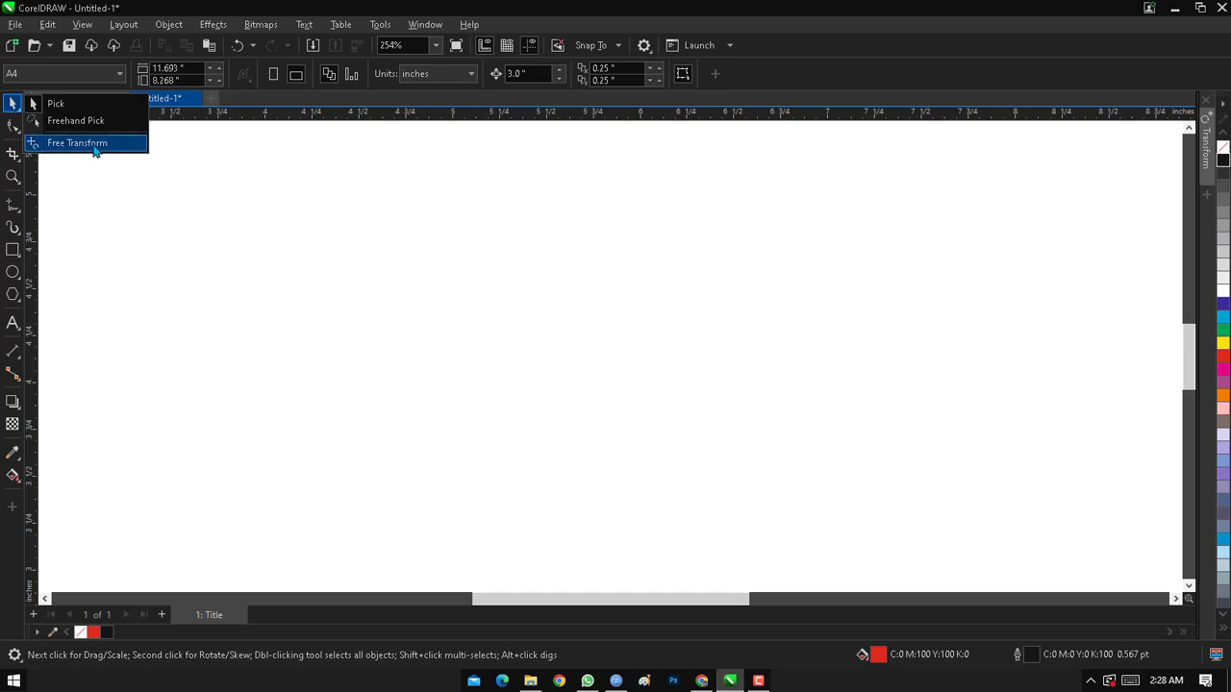
click(12, 128)
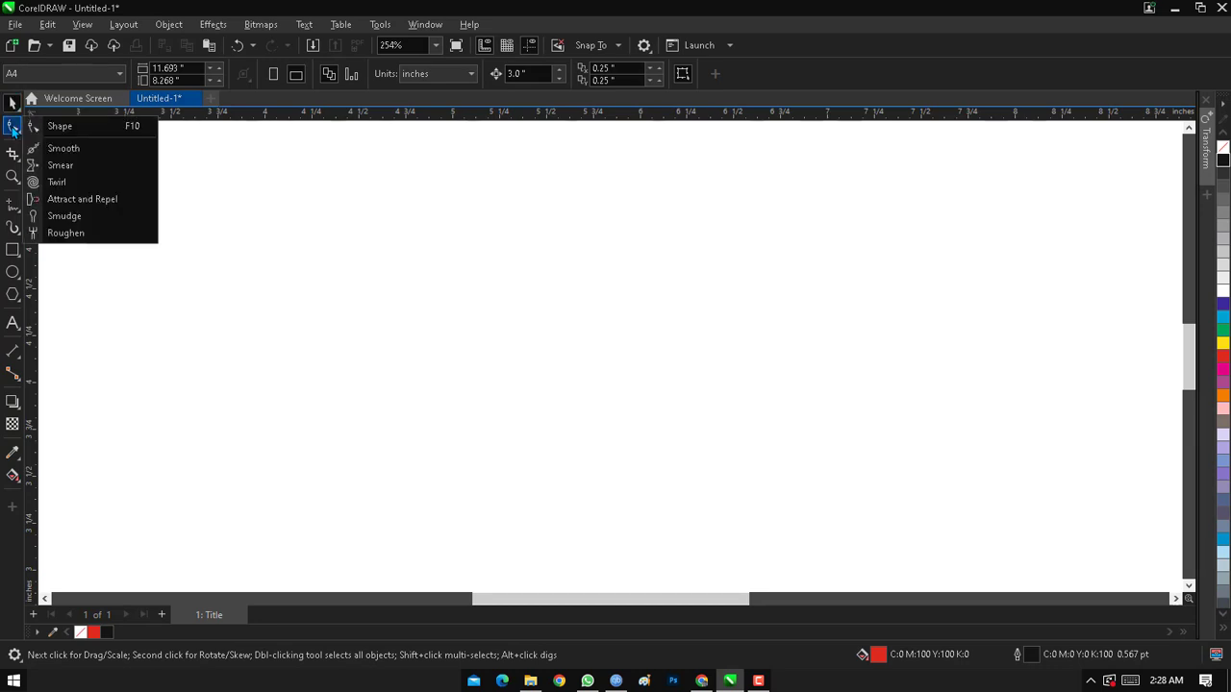
click(13, 128)
click(12, 128)
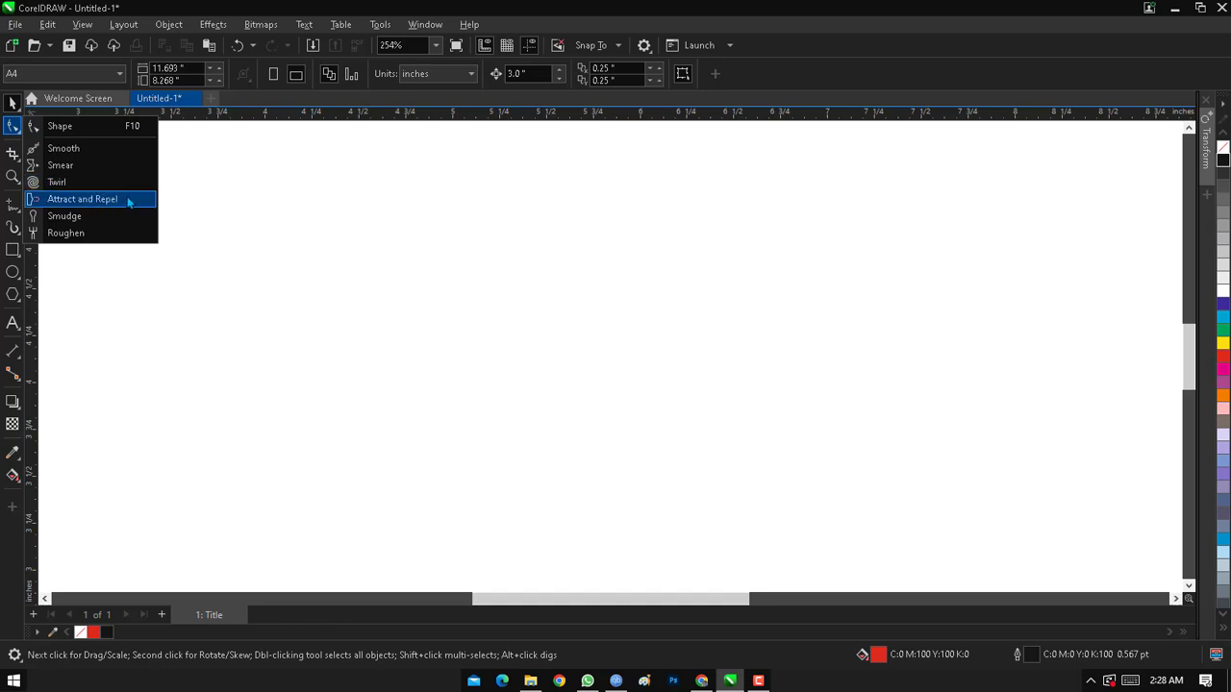
click(11, 154)
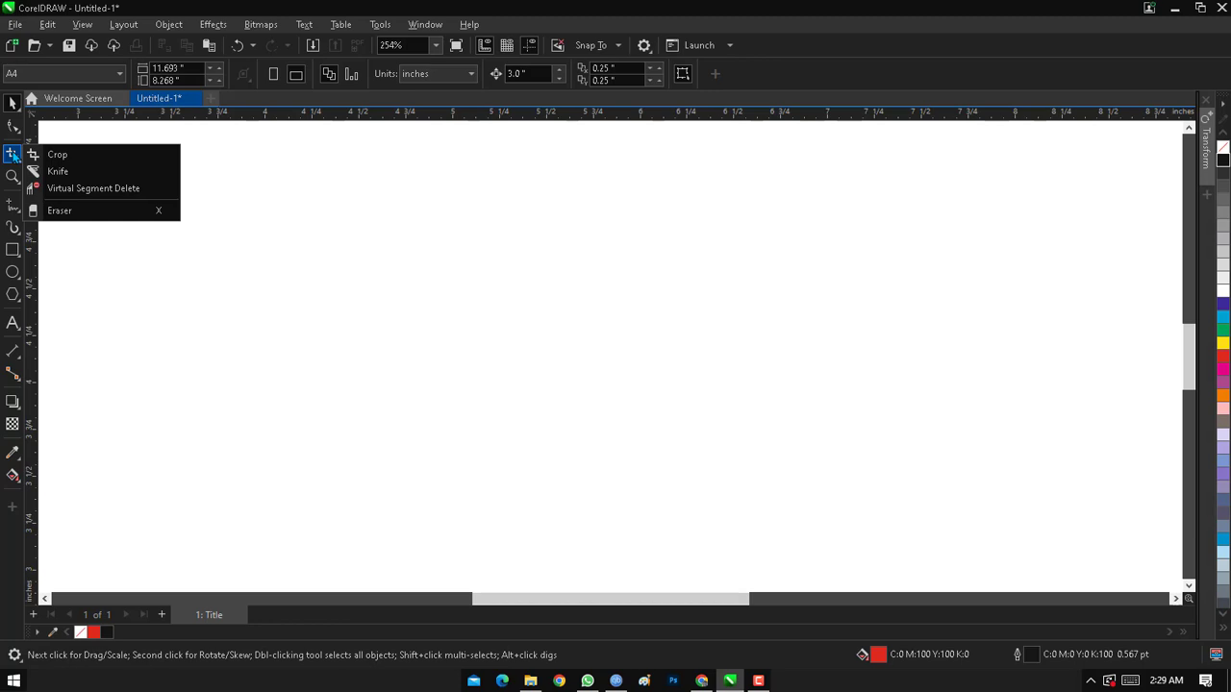
Use the Pan tool to bring the page's upper-left corner into view.
click(19, 178)
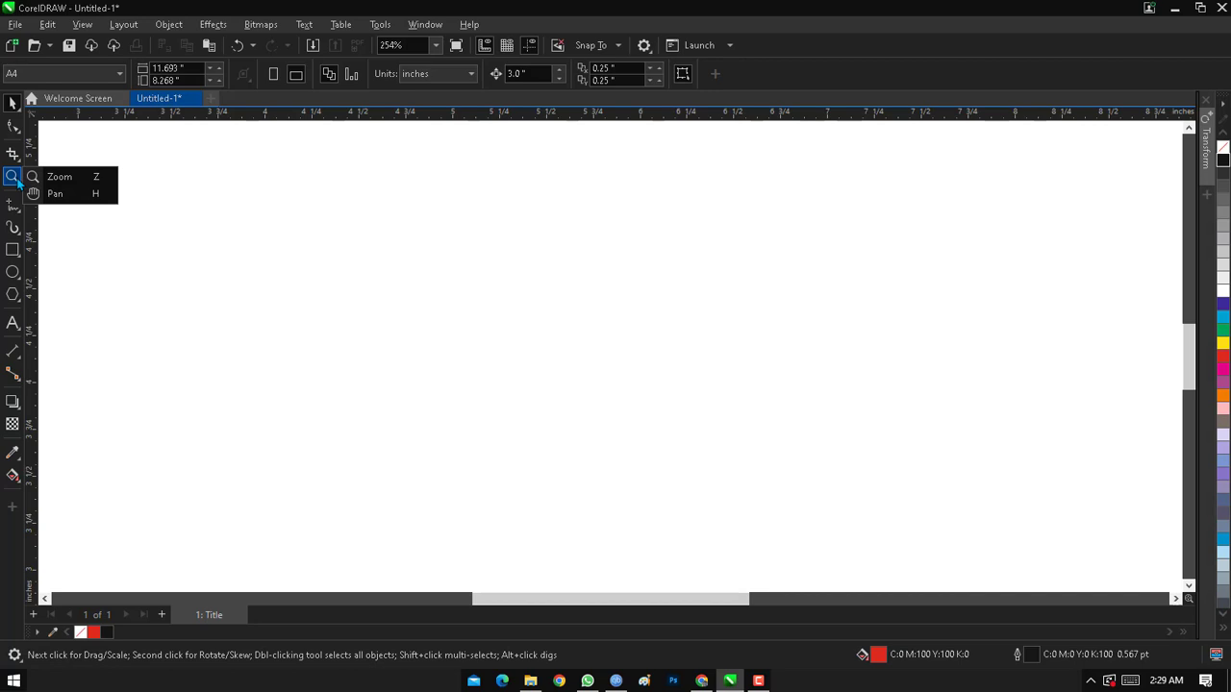
click(55, 194)
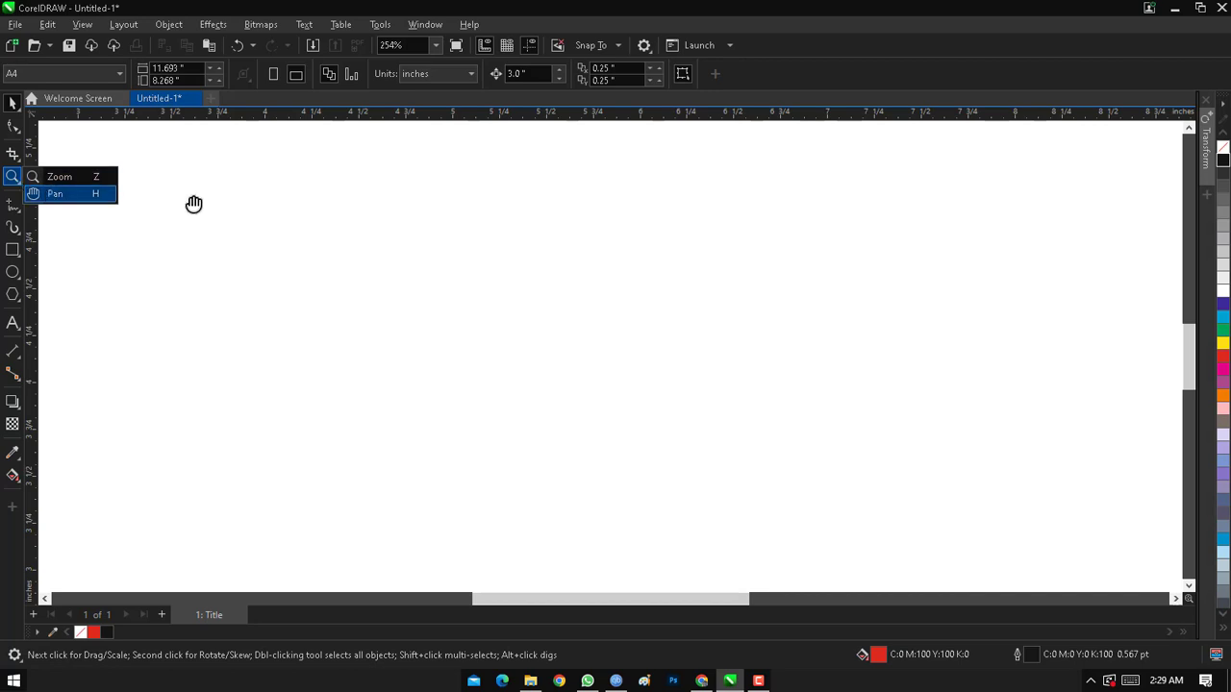
drag(414, 308, 726, 511)
drag(618, 302, 770, 472)
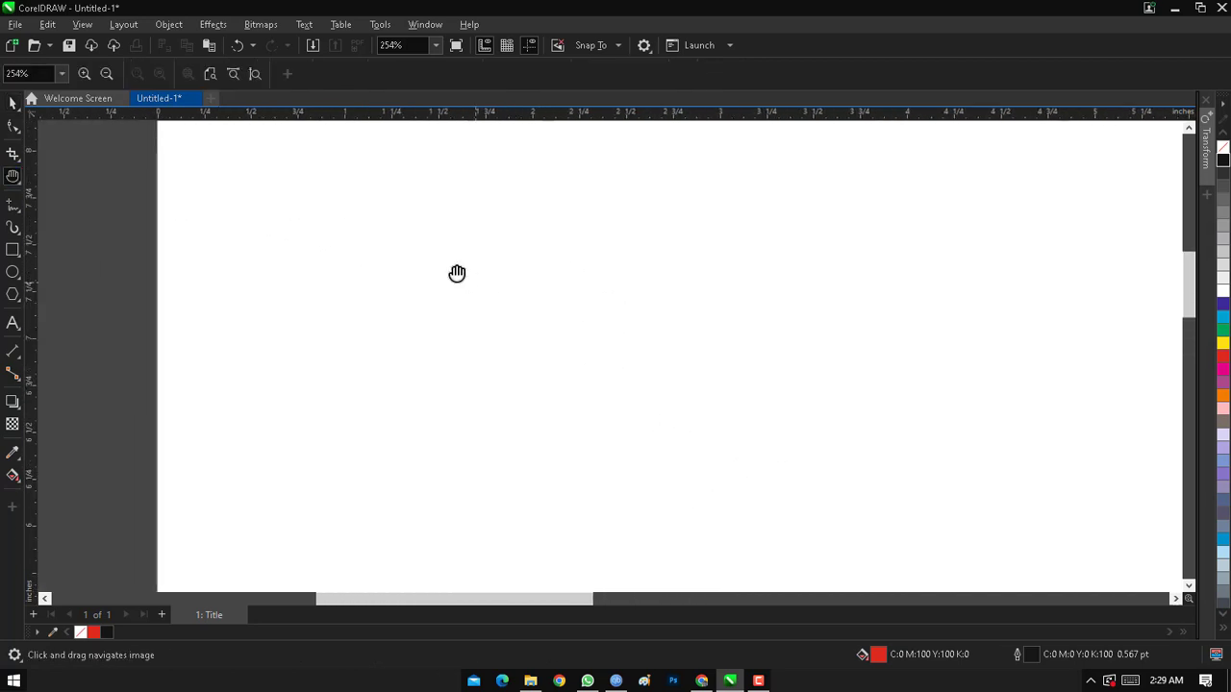
drag(459, 272, 392, 241)
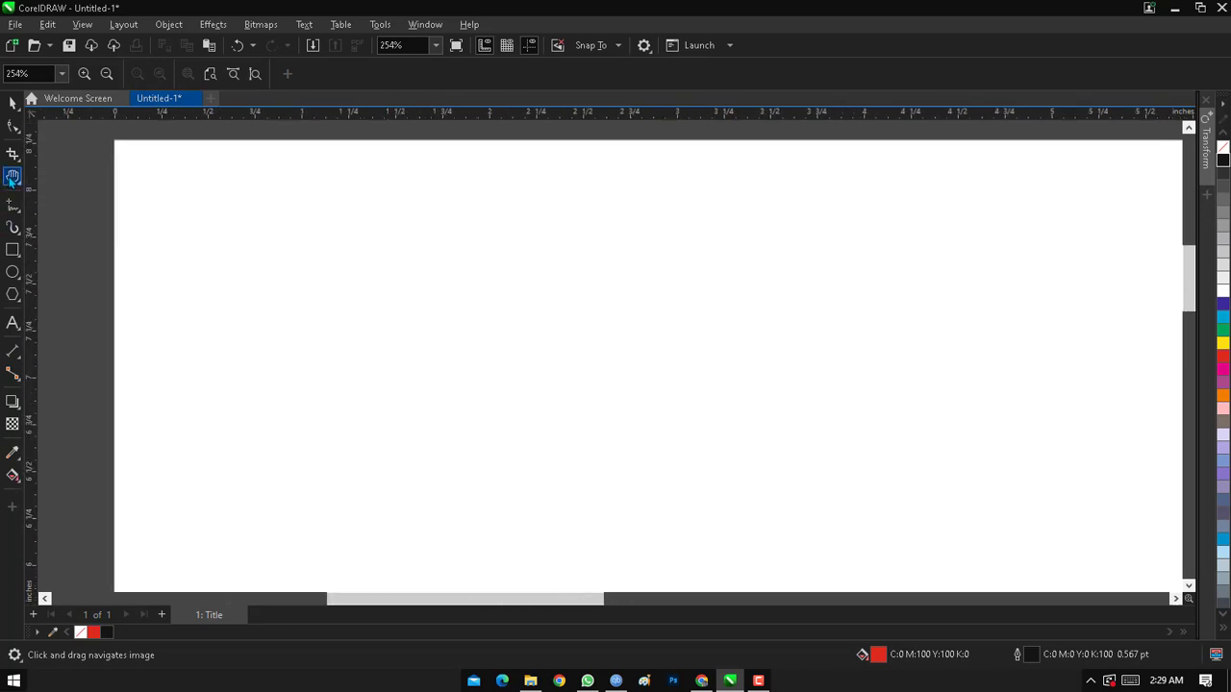
Examine the tool groups of the Freehand, Artistic Media, Rectangle, Polygon, Text, Dimension and Connector tools.
click(12, 207)
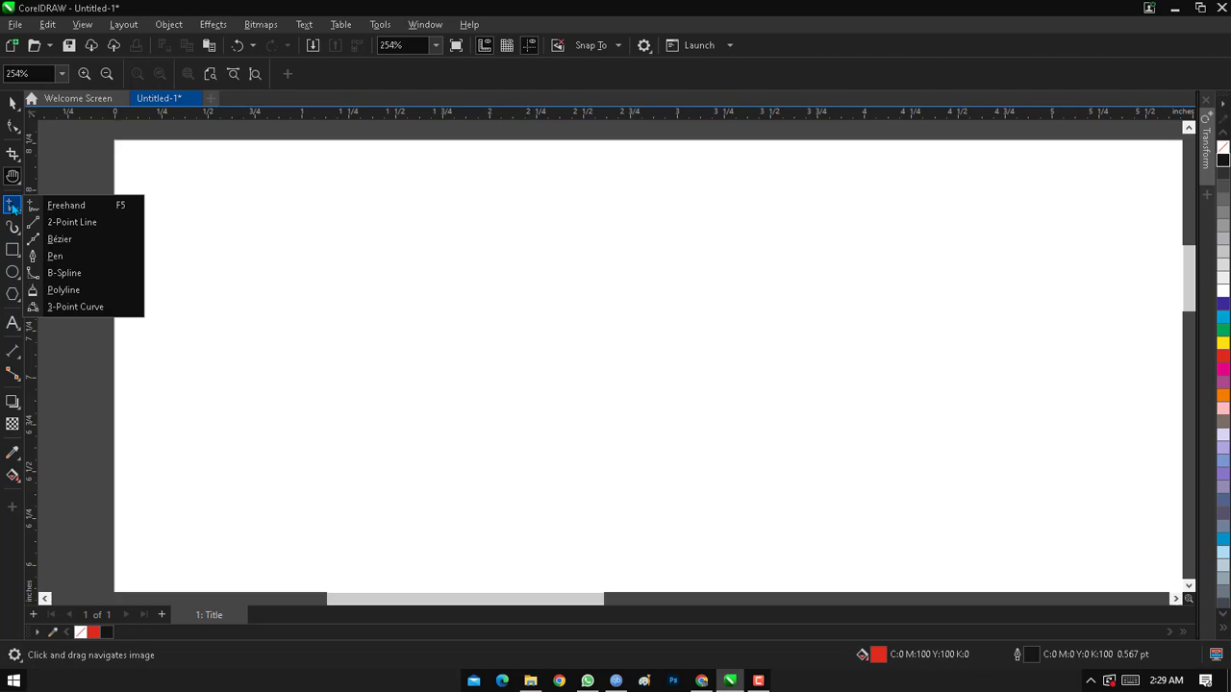
mouse_move(15, 231)
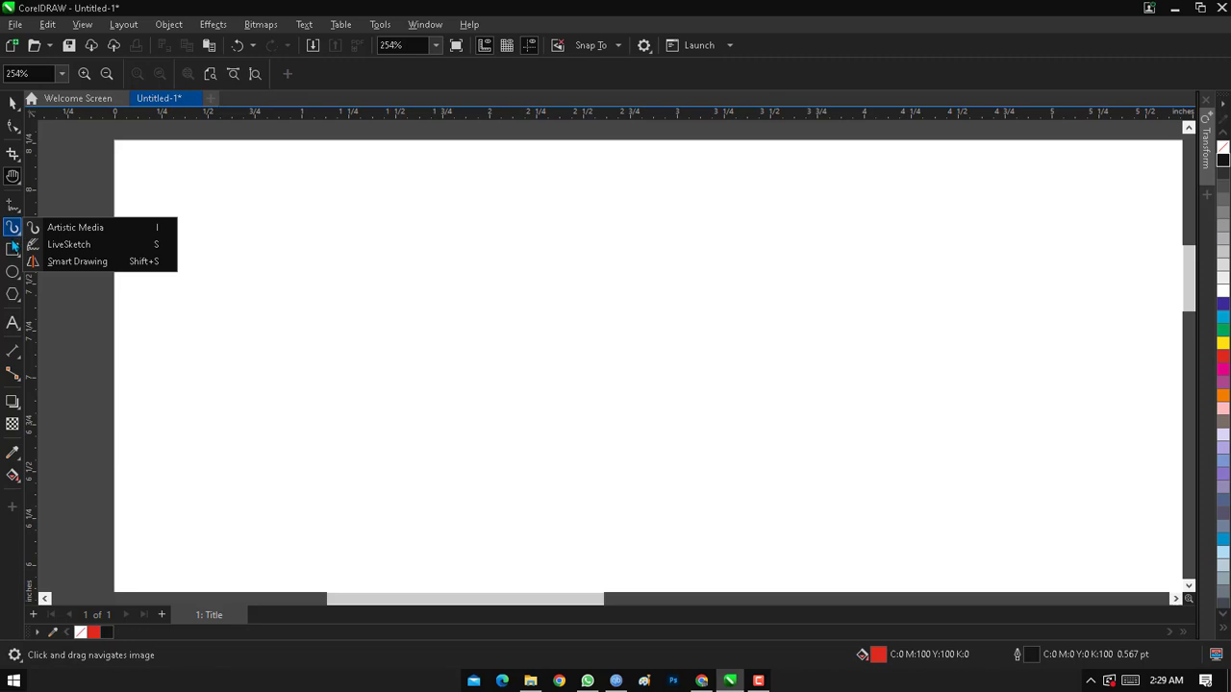
mouse_move(15, 255)
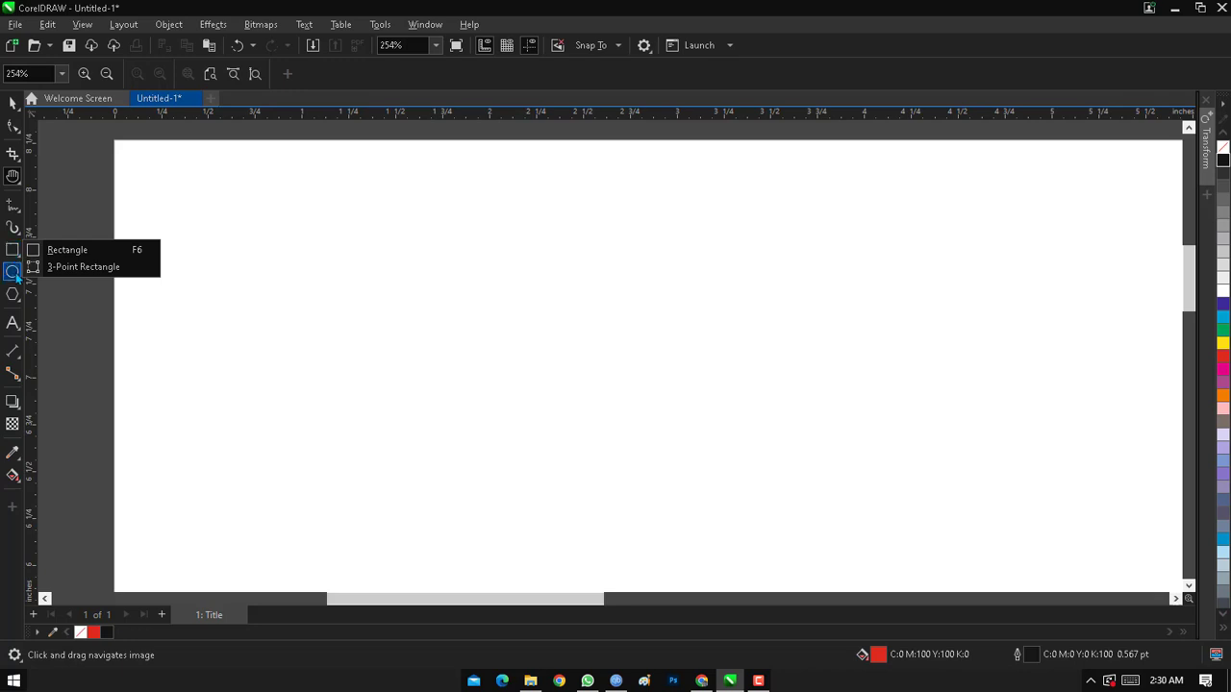
mouse_move(15, 279)
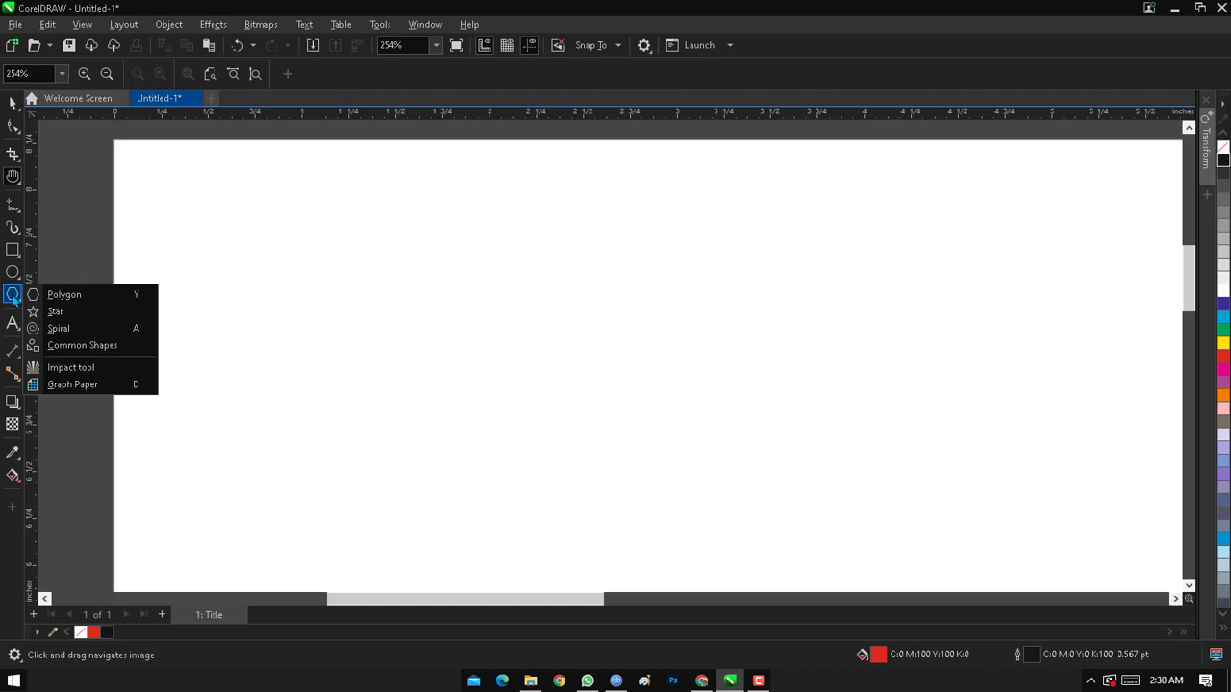
mouse_move(12, 326)
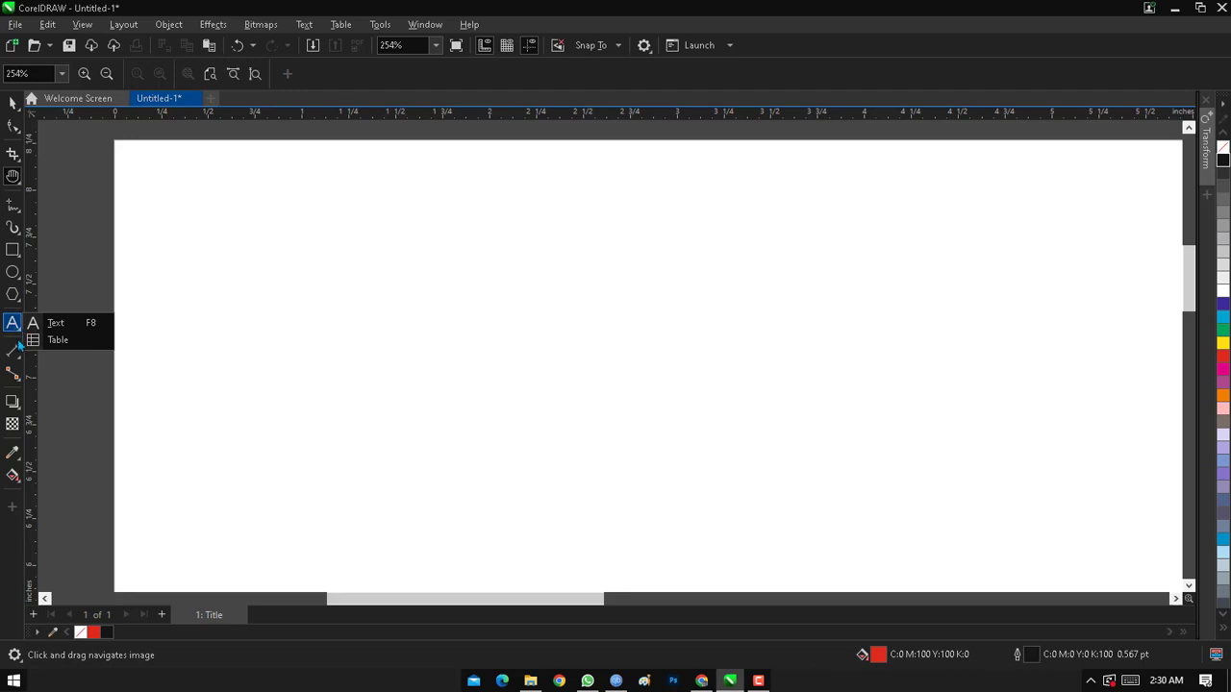
mouse_move(15, 352)
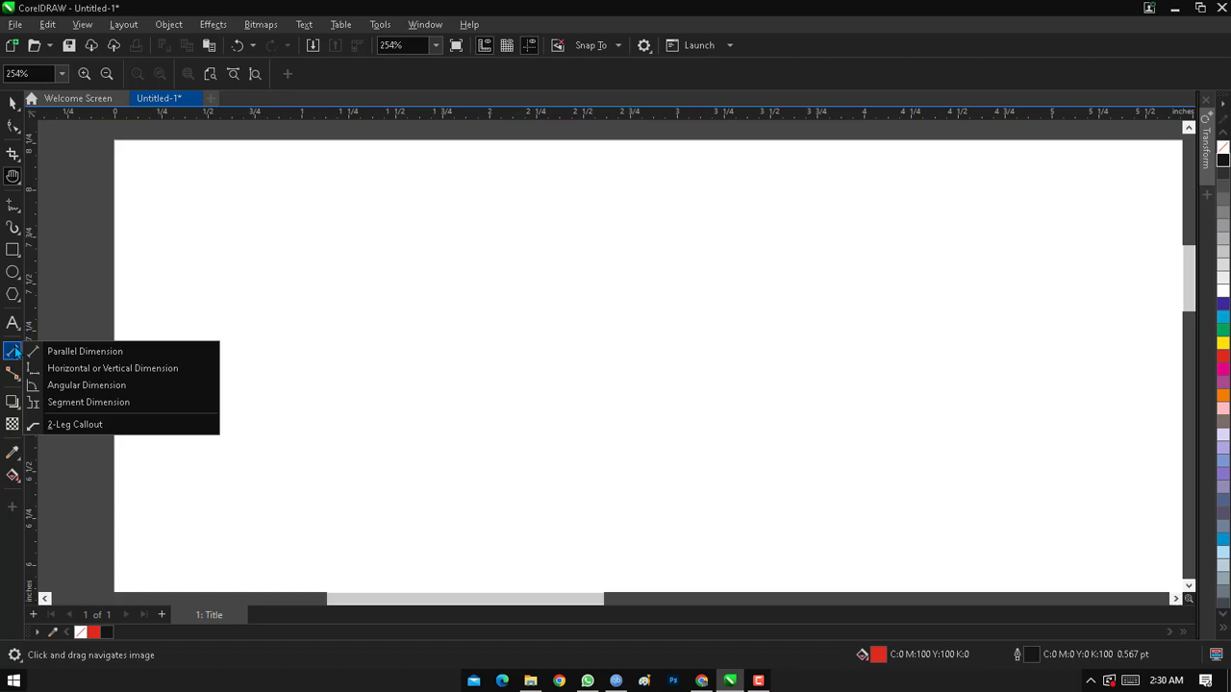
mouse_move(14, 376)
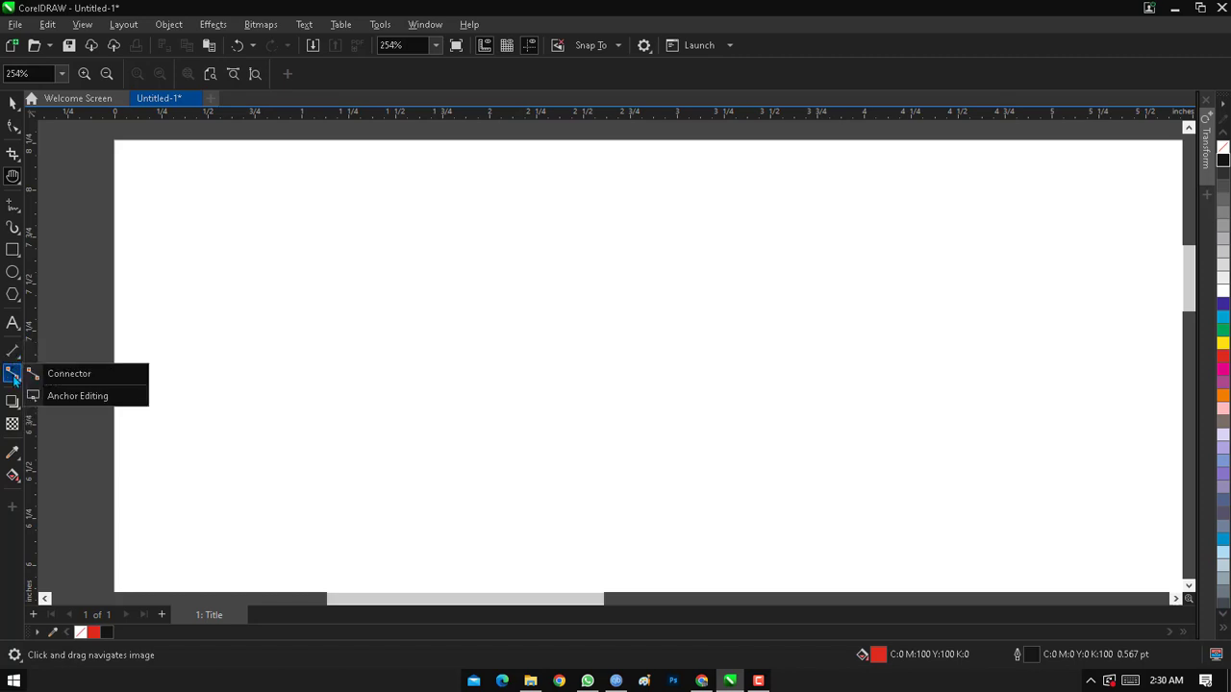
Examine the Shadow effects group, the Transparency tool, and the Eyedropper and Interactive Fill tool groups.
mouse_move(12, 404)
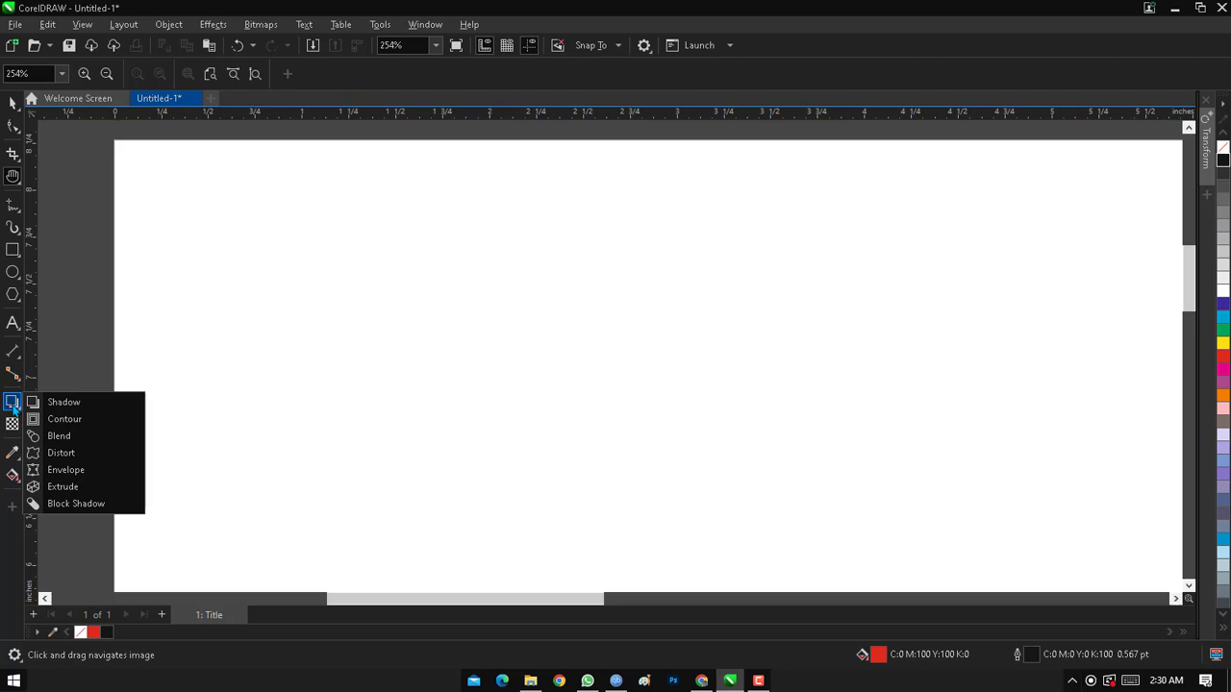
click(13, 425)
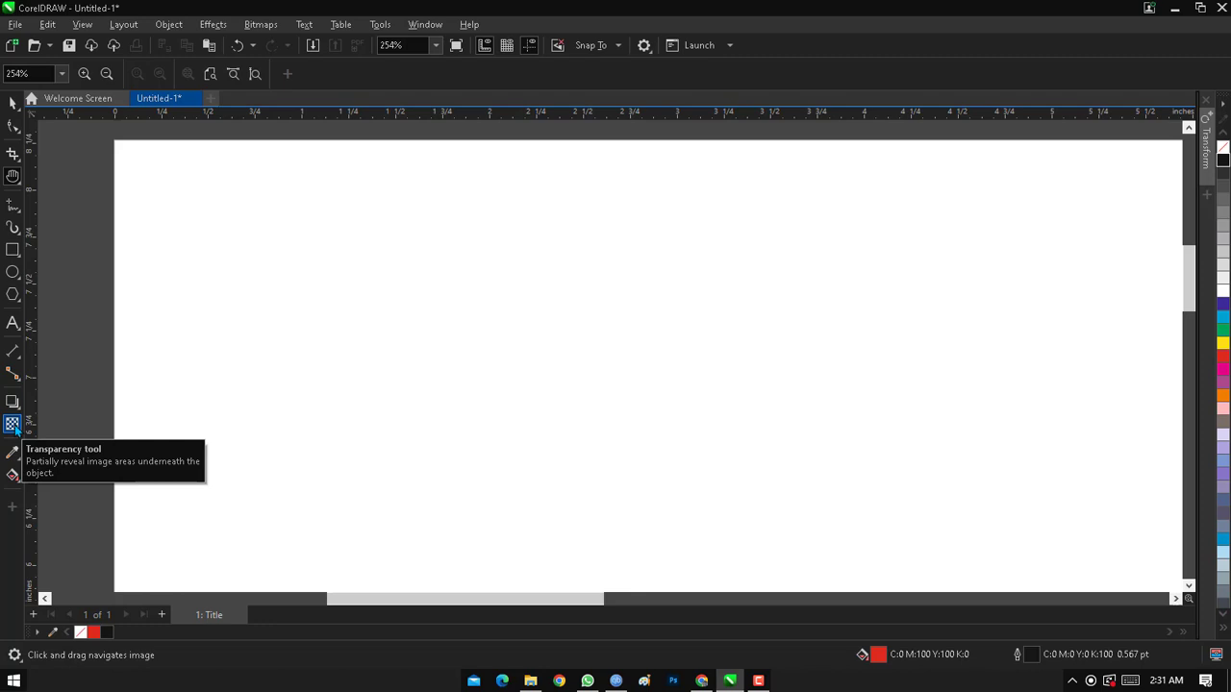
click(16, 458)
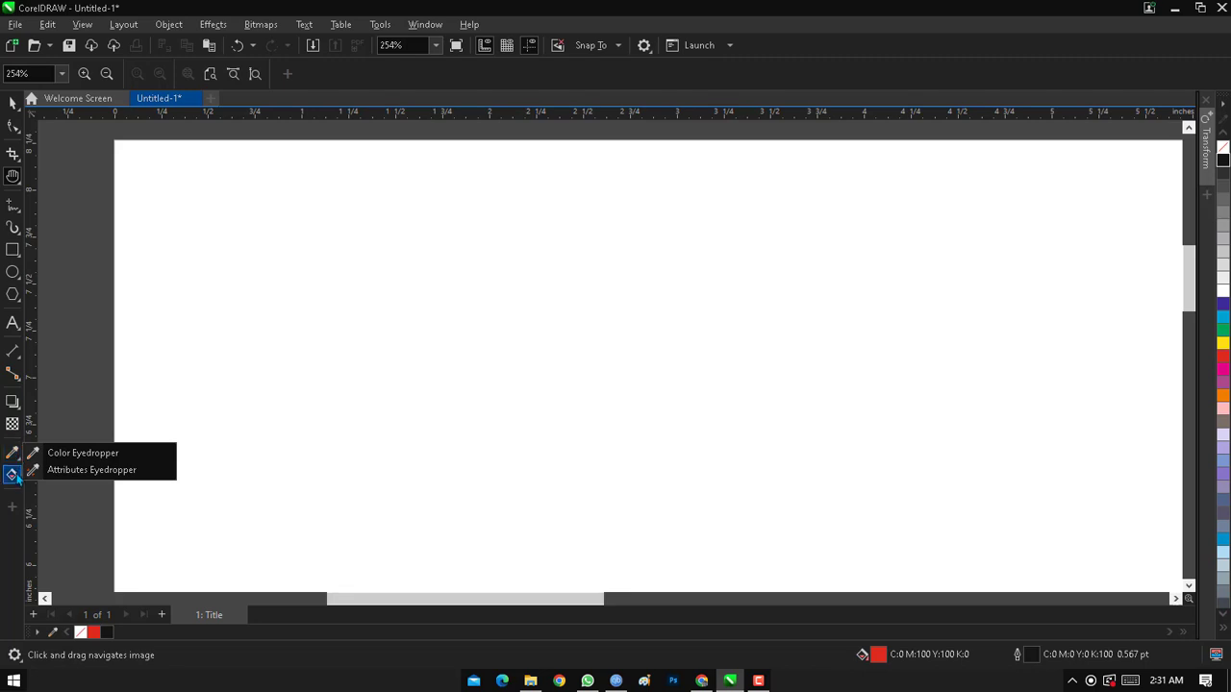
click(16, 477)
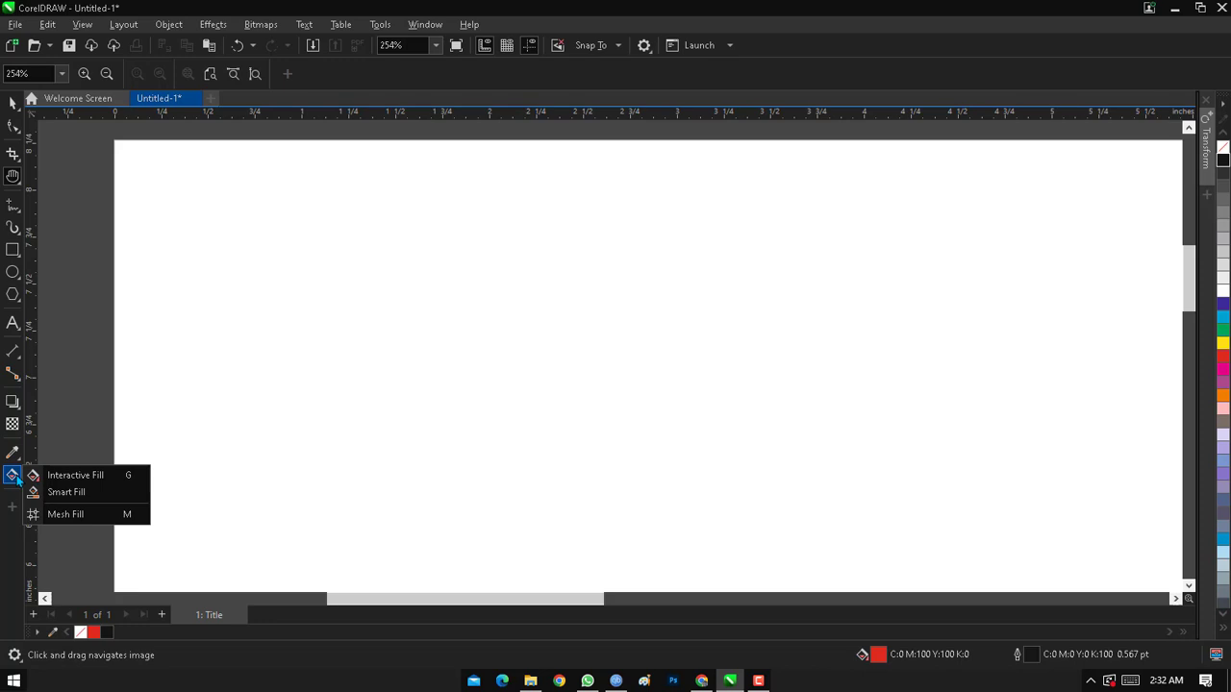
click(300, 361)
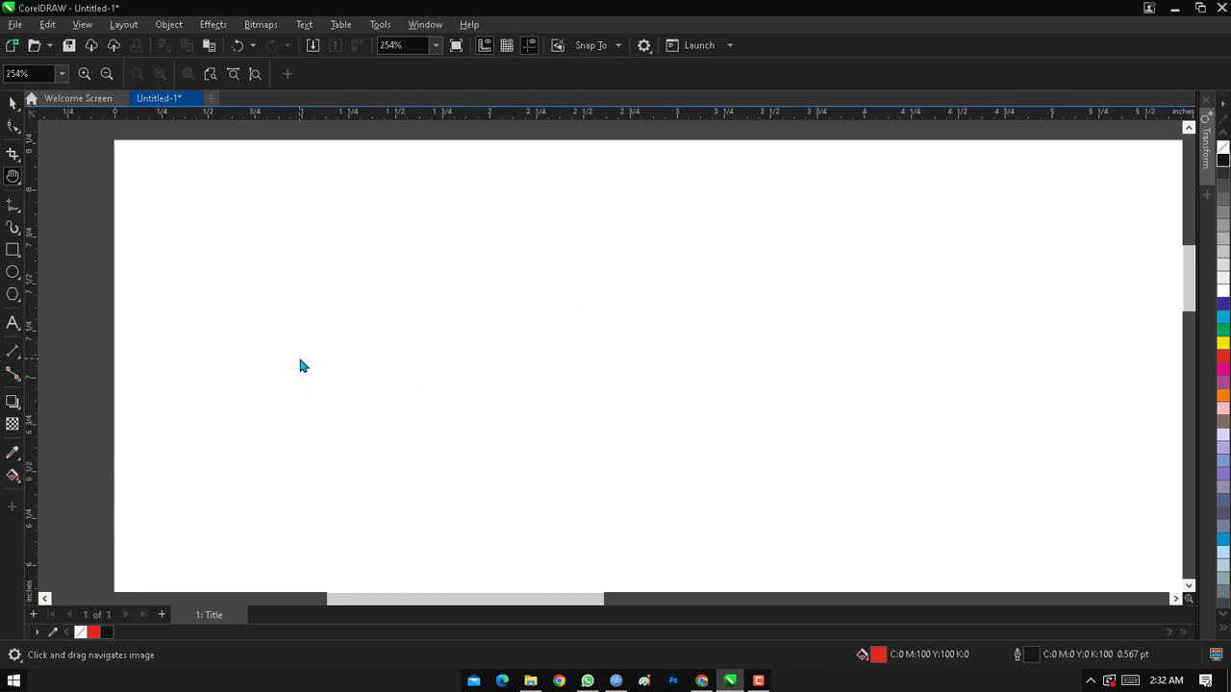
Switch to the Pick tool and pan the view so pasteboard space shows above and beside the page's upper-left corner.
key(space)
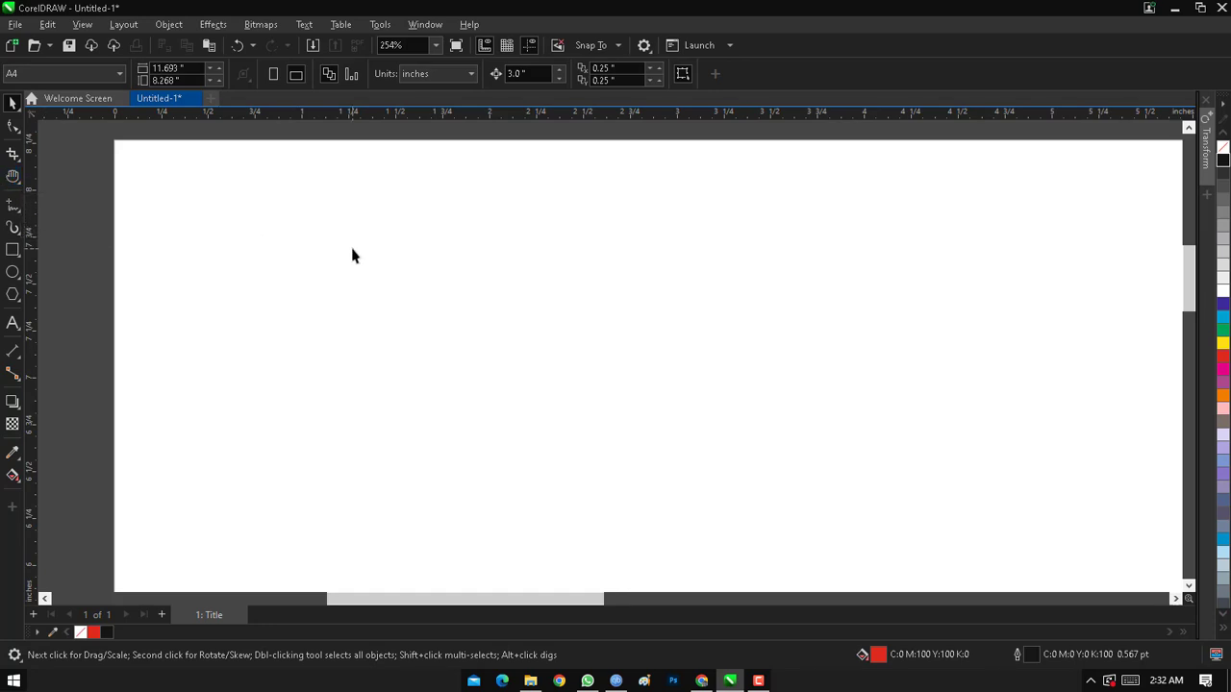
key(h)
drag(442, 266, 451, 341)
key(space)
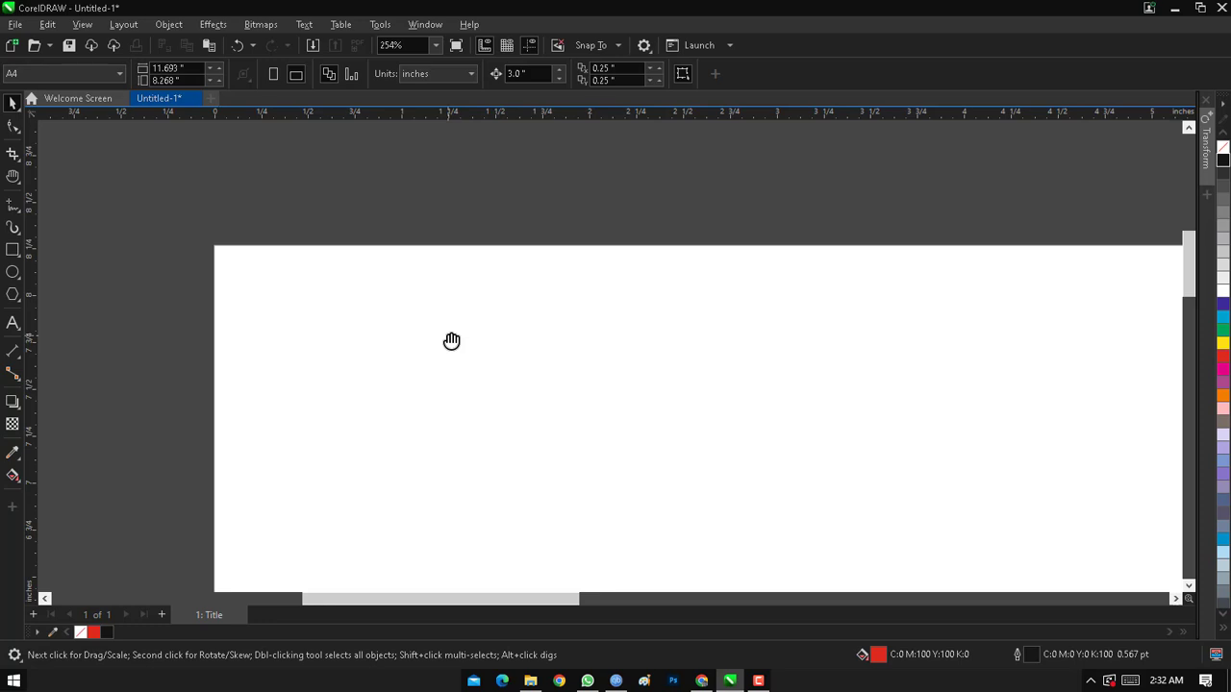
Toggle repeatedly between the Rectangle and Pick tools, trying the Ellipse tool in between, and finish on the Pick tool.
click(13, 251)
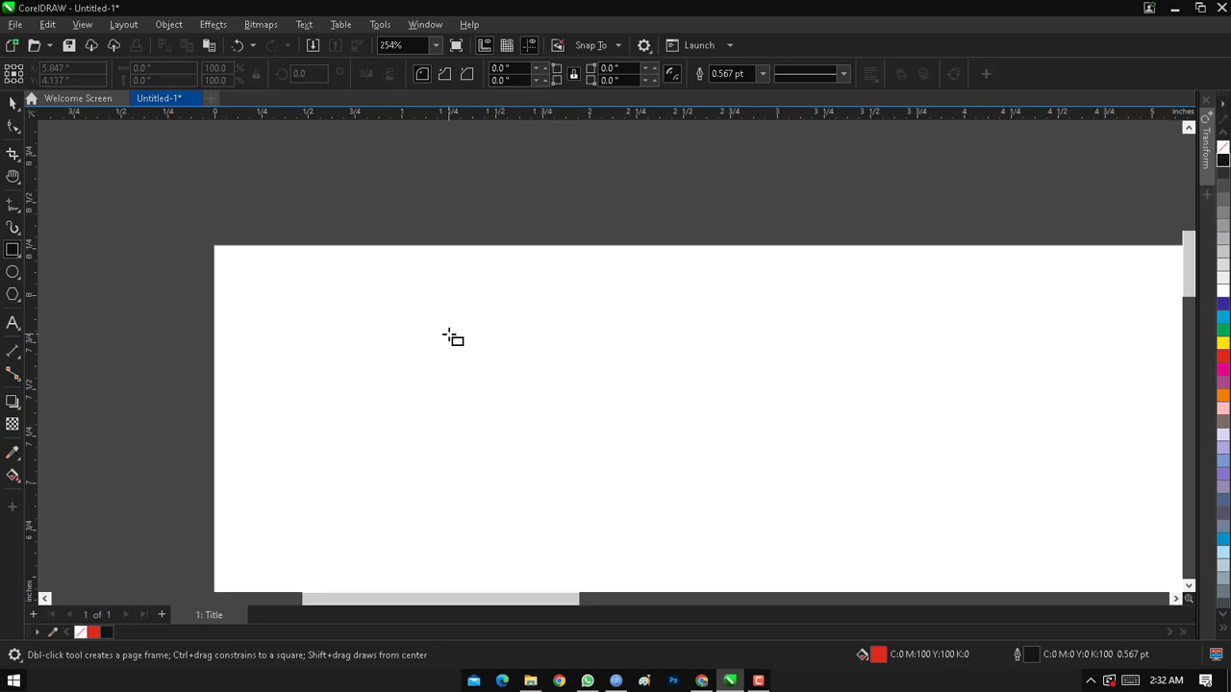
key(space)
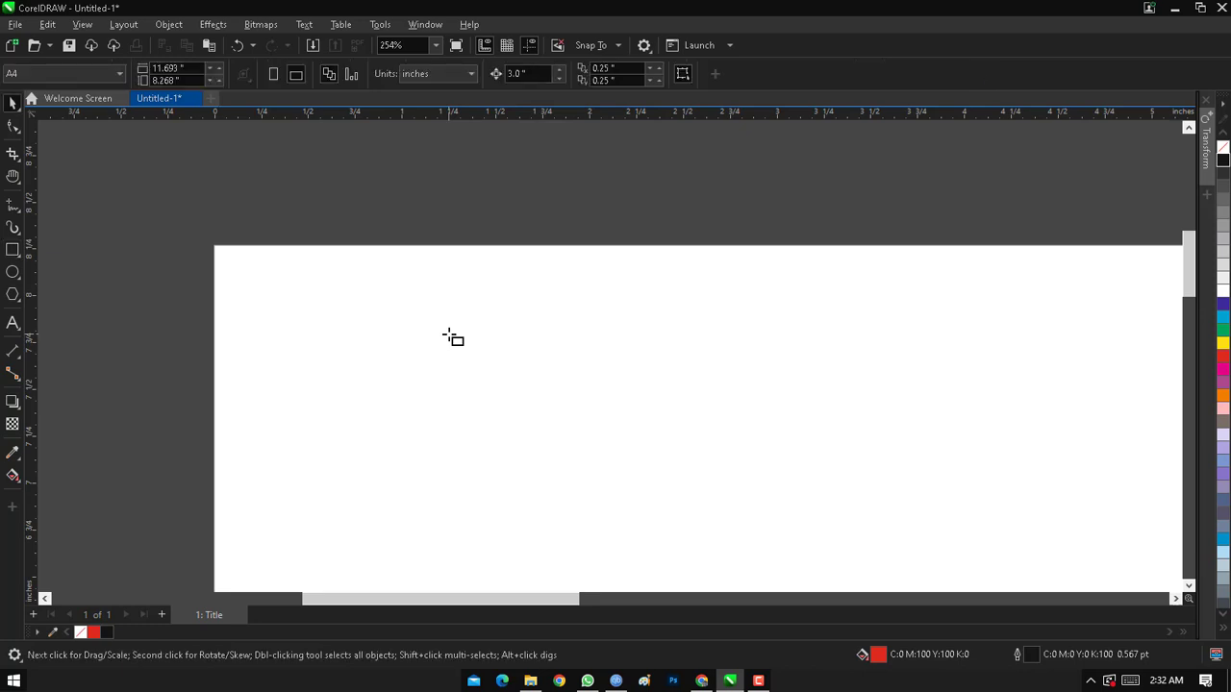
key(space)
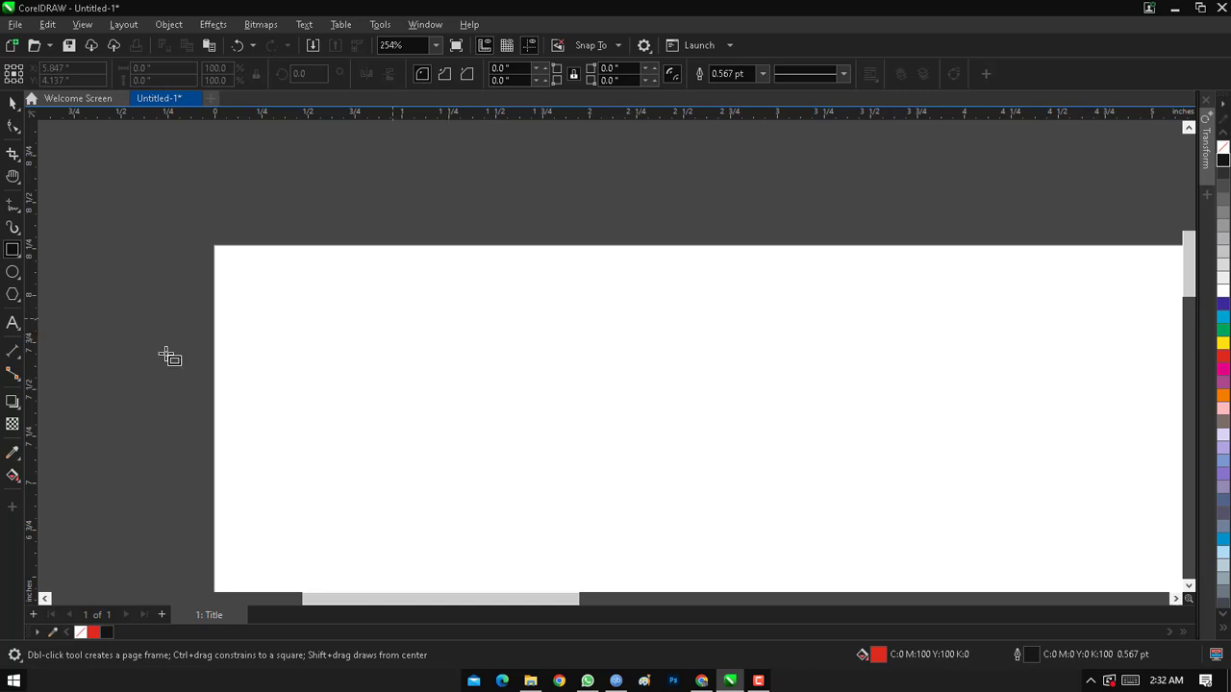
click(12, 274)
click(13, 273)
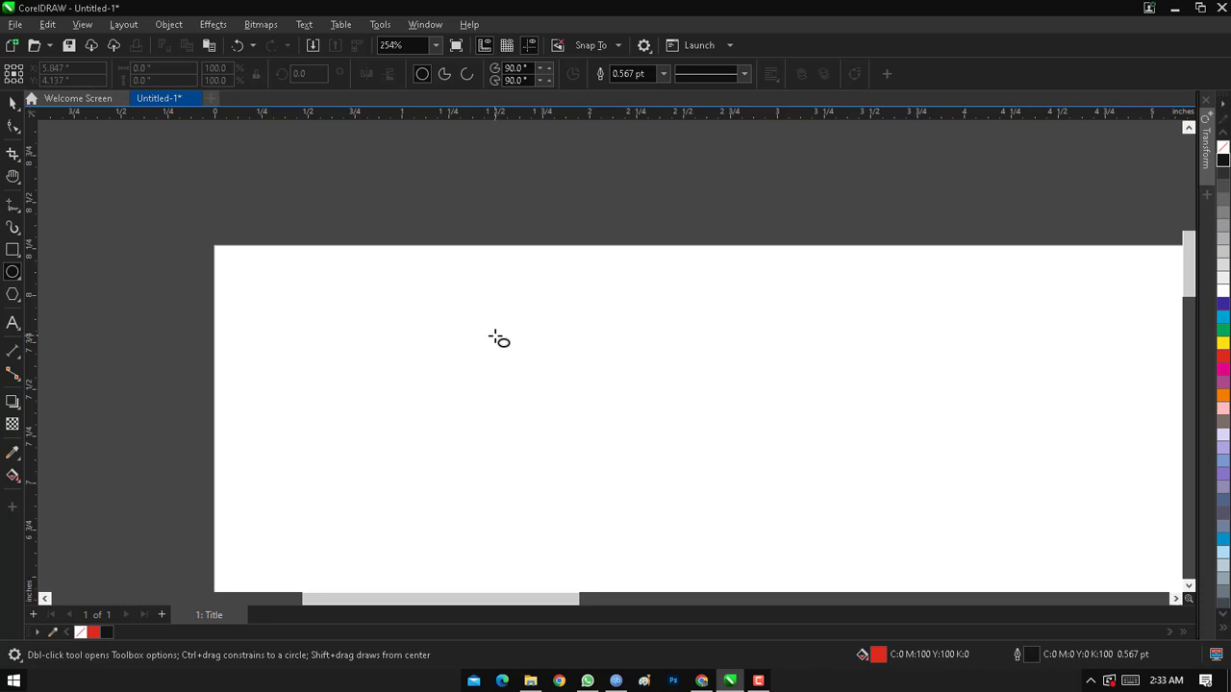
click(12, 250)
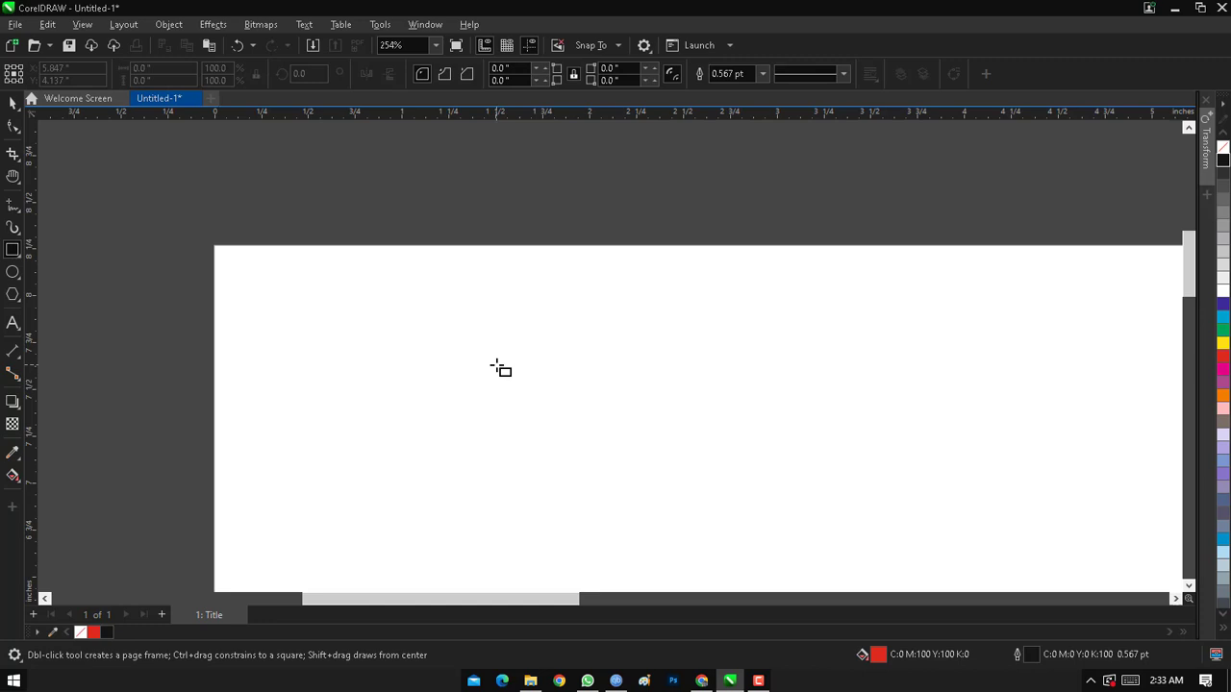
key(space)
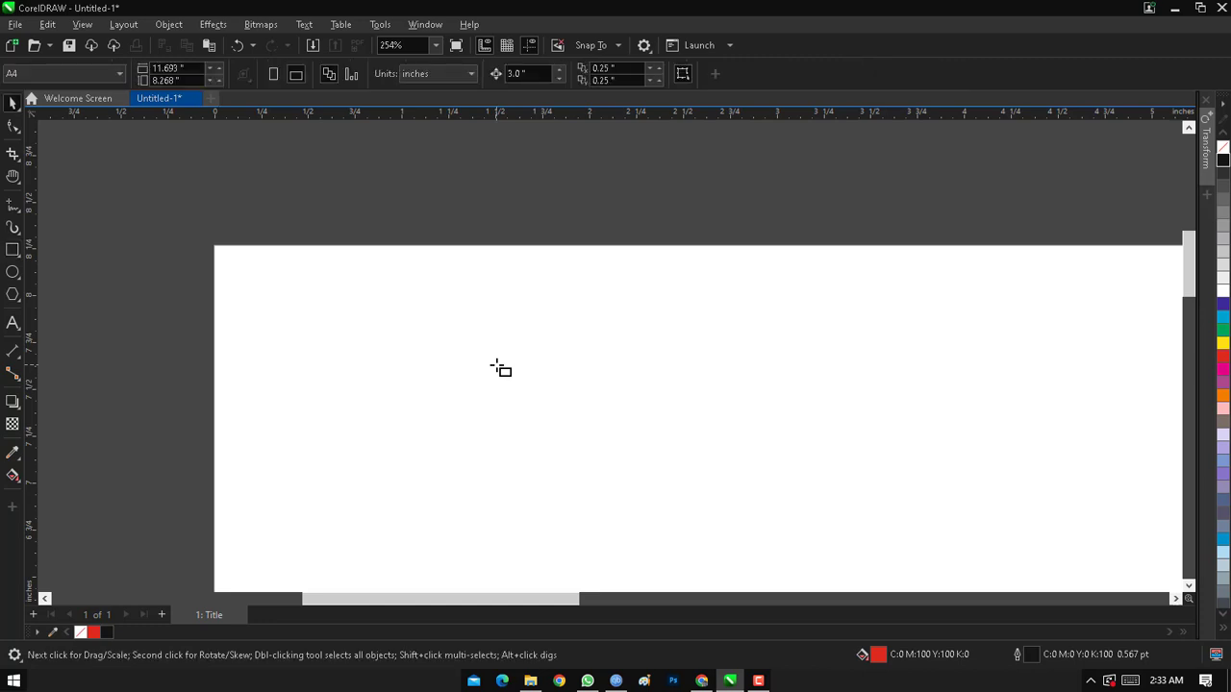
key(space)
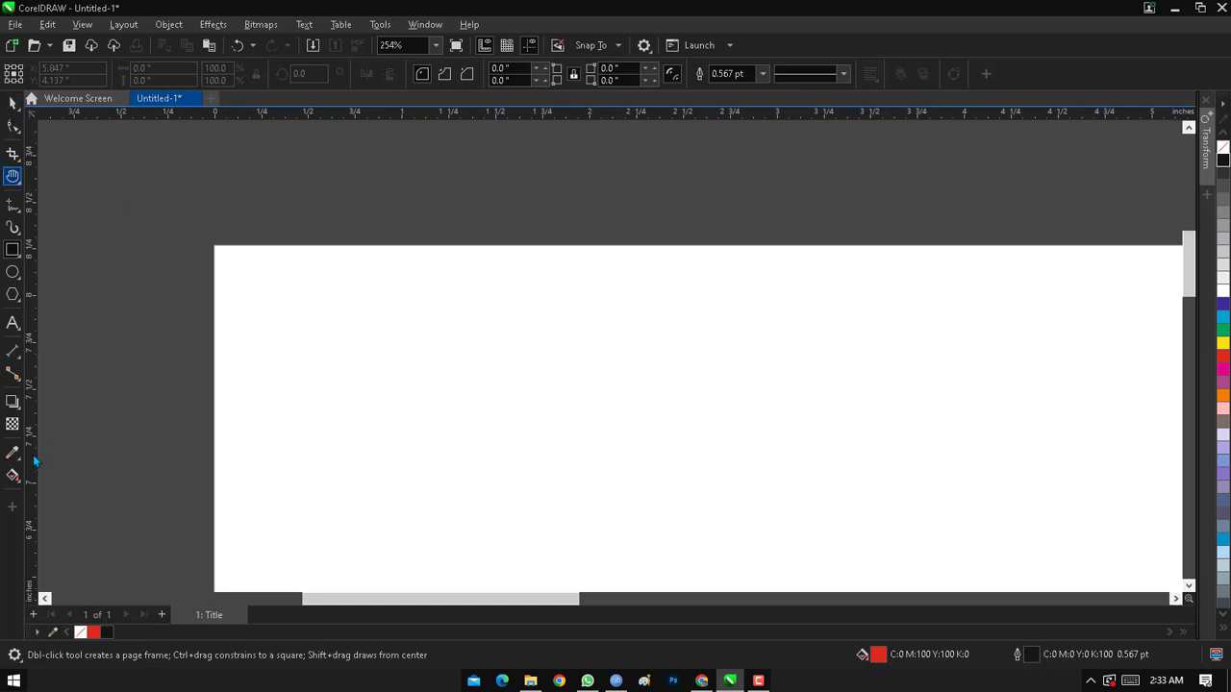
key(space)
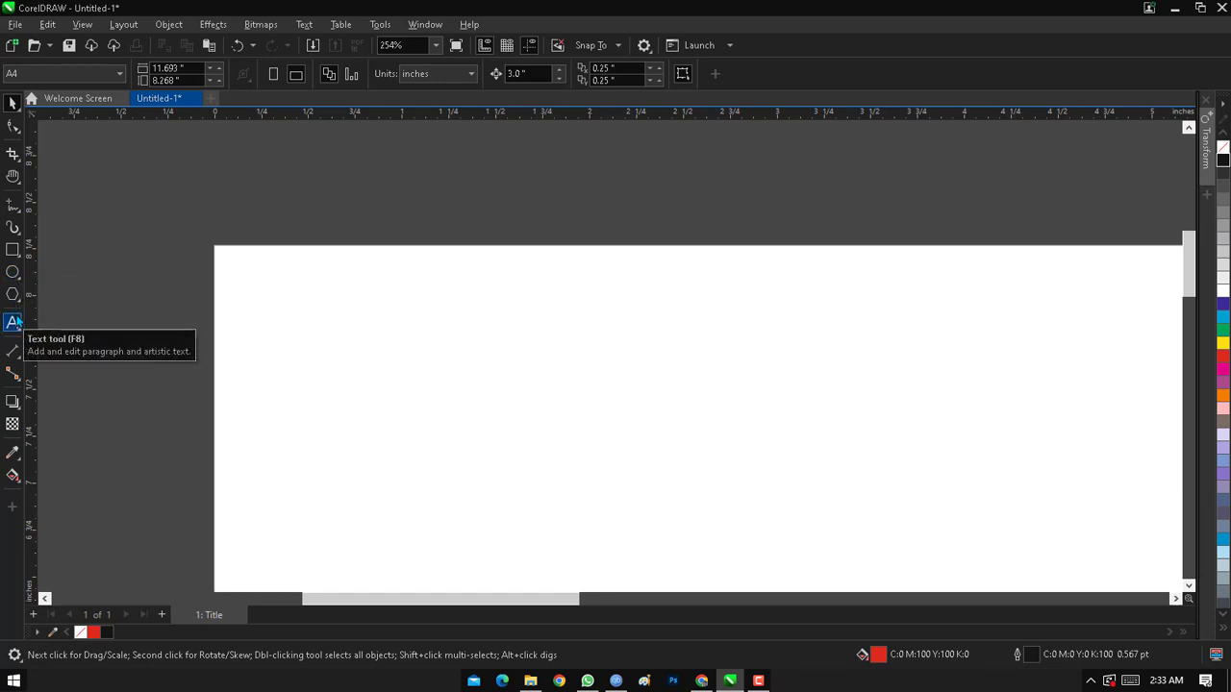
Review the tools grouped with the Freehand, Shadow and Pick tools, and make the Pick tool active again.
click(13, 209)
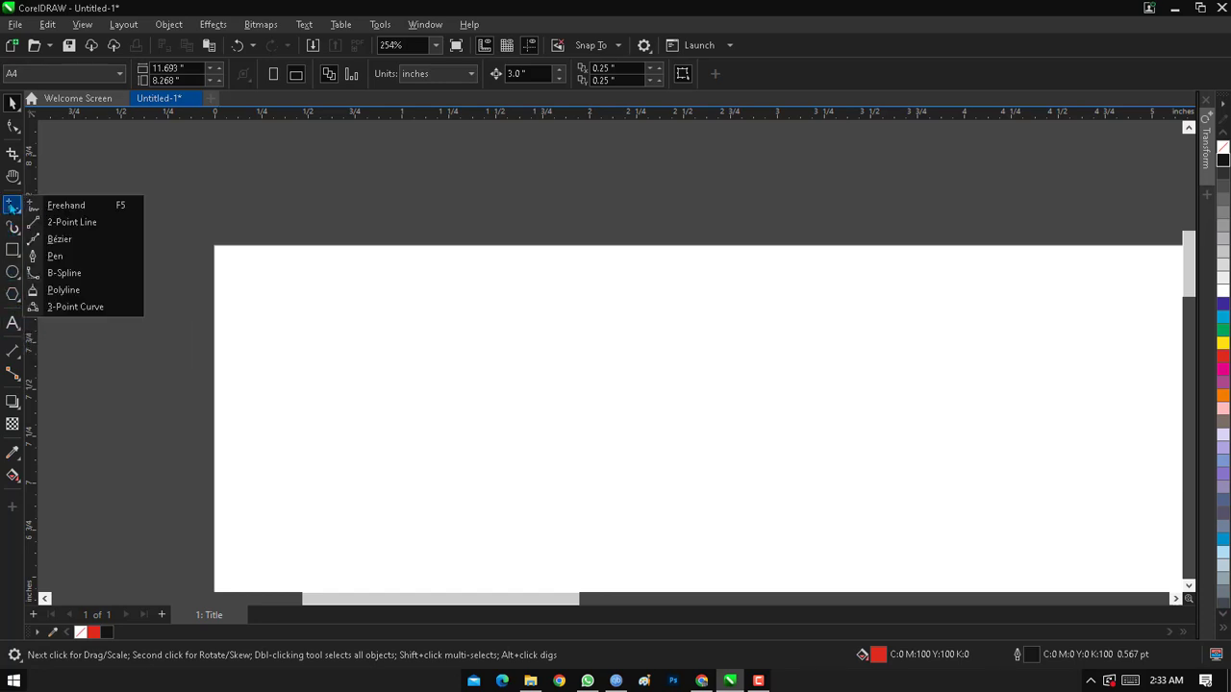
click(12, 210)
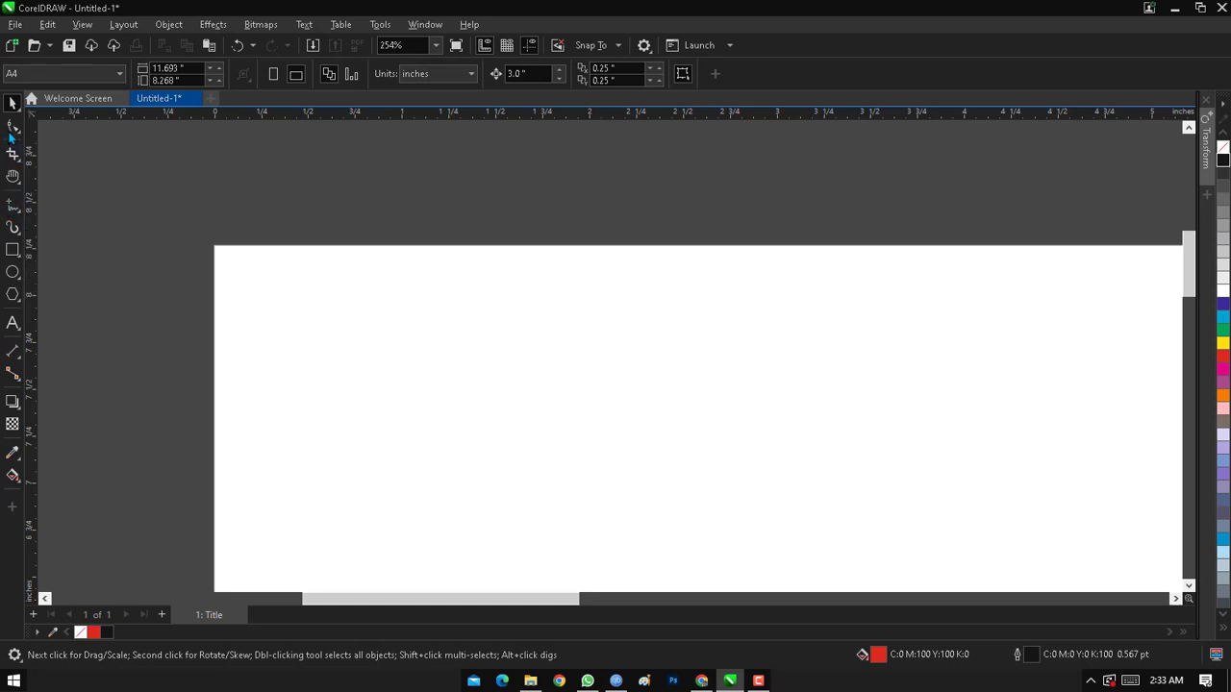
click(16, 408)
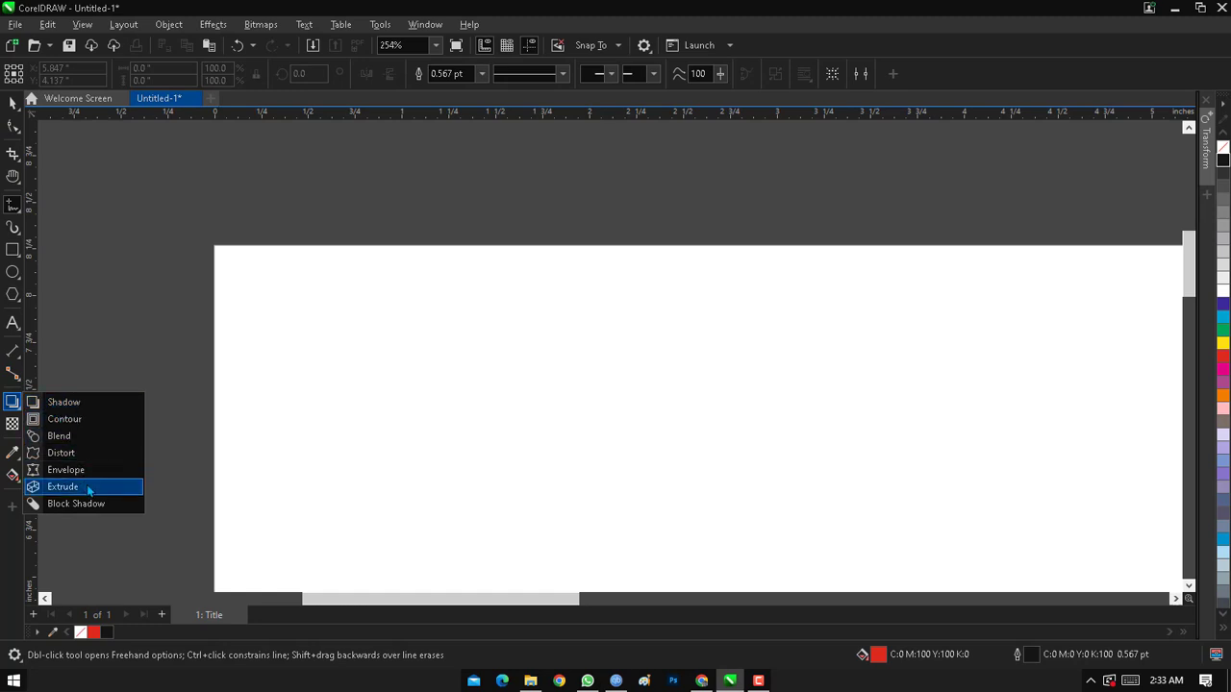
click(14, 106)
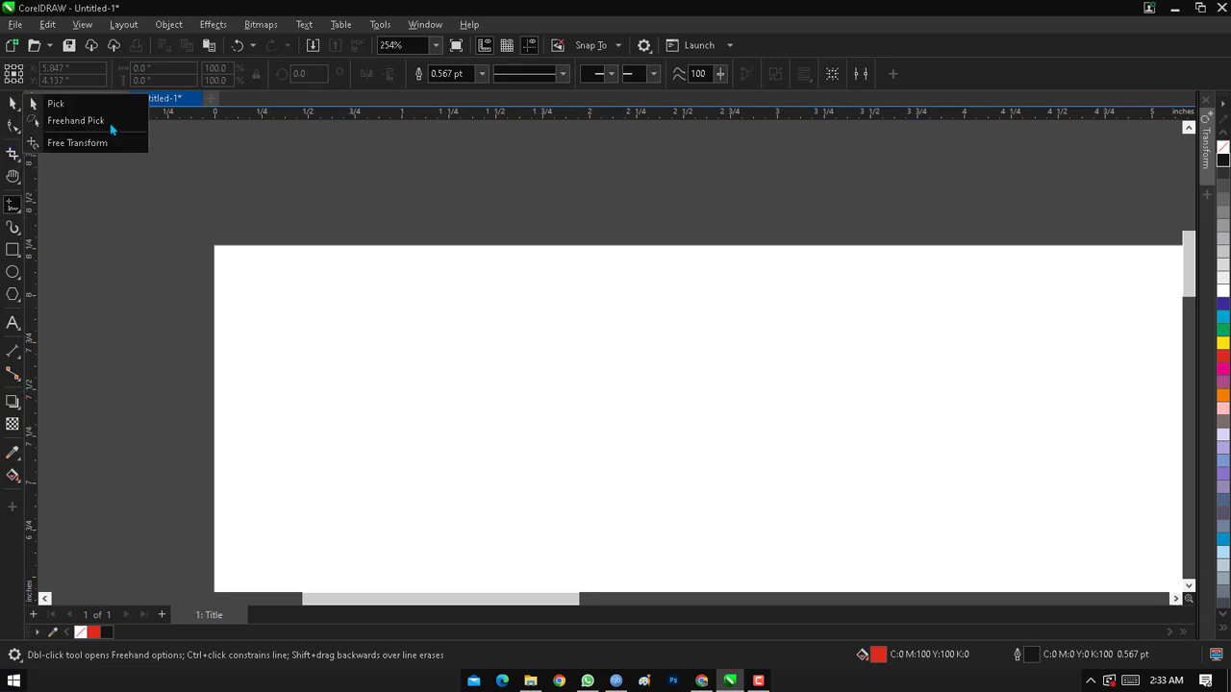
click(12, 102)
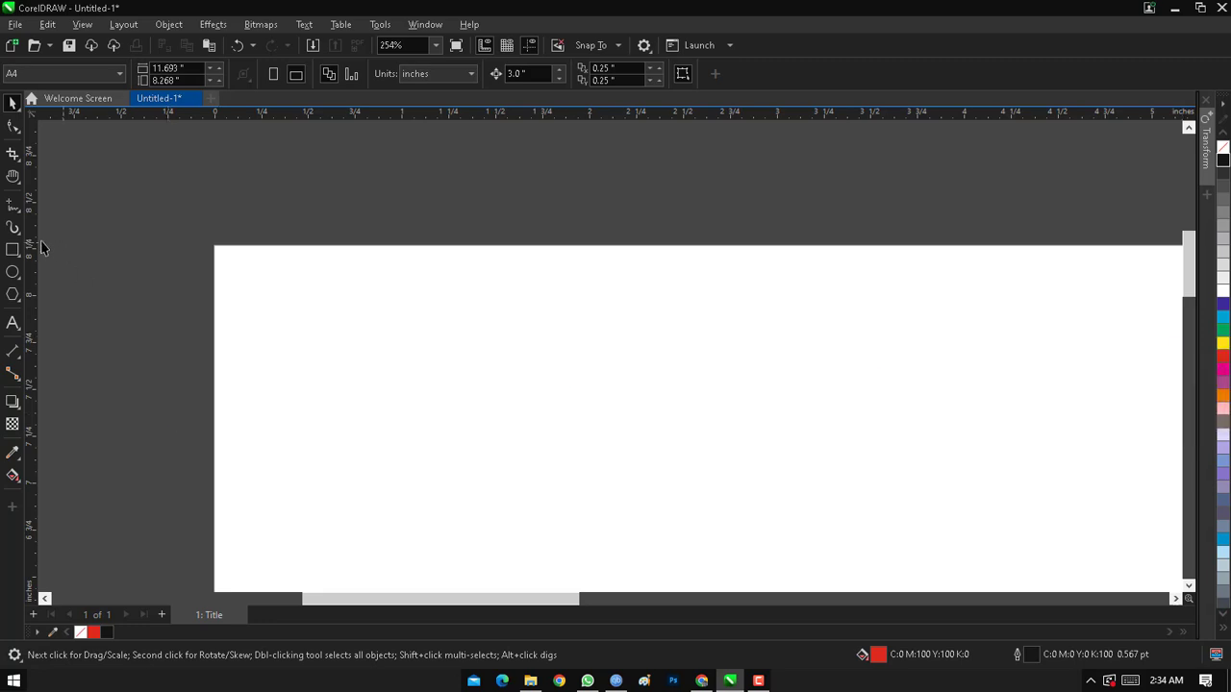
Draw four separate upright rectangles, each about 0.85 to 1 inch wide, in a row along the page's upper edge.
click(13, 251)
drag(250, 268, 437, 471)
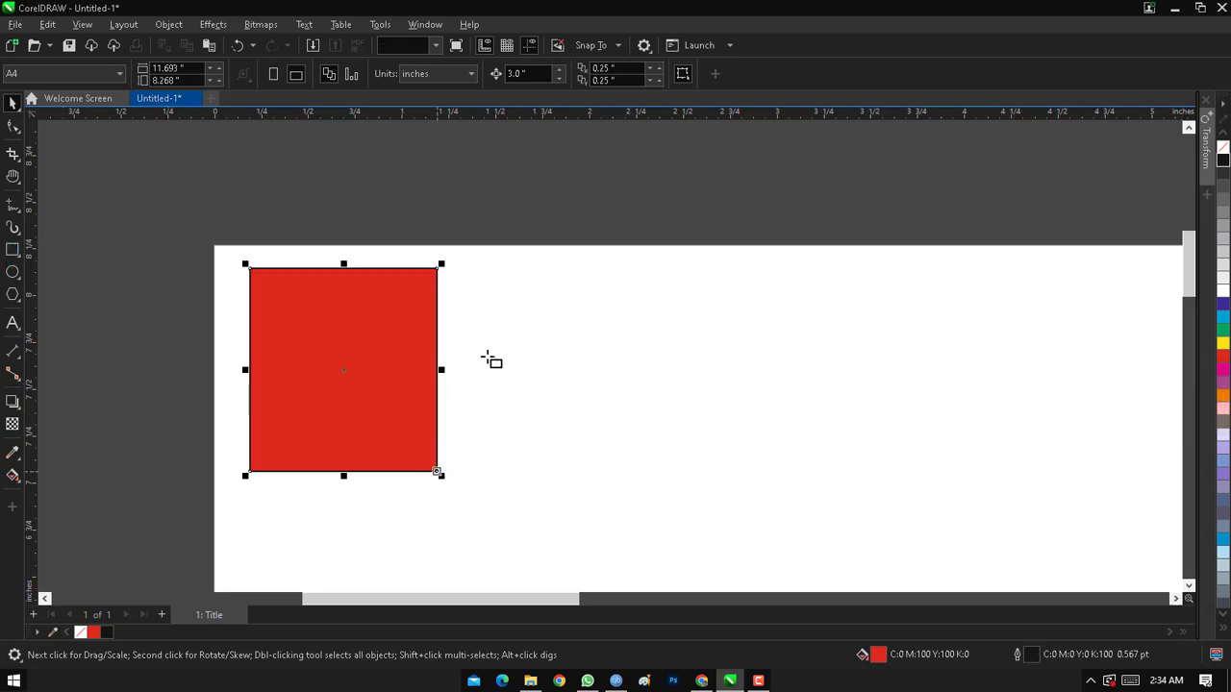
mouse_move(464, 275)
mouse_down()
mouse_move(593, 489)
mouse_move(640, 473)
mouse_up()
drag(684, 257, 880, 486)
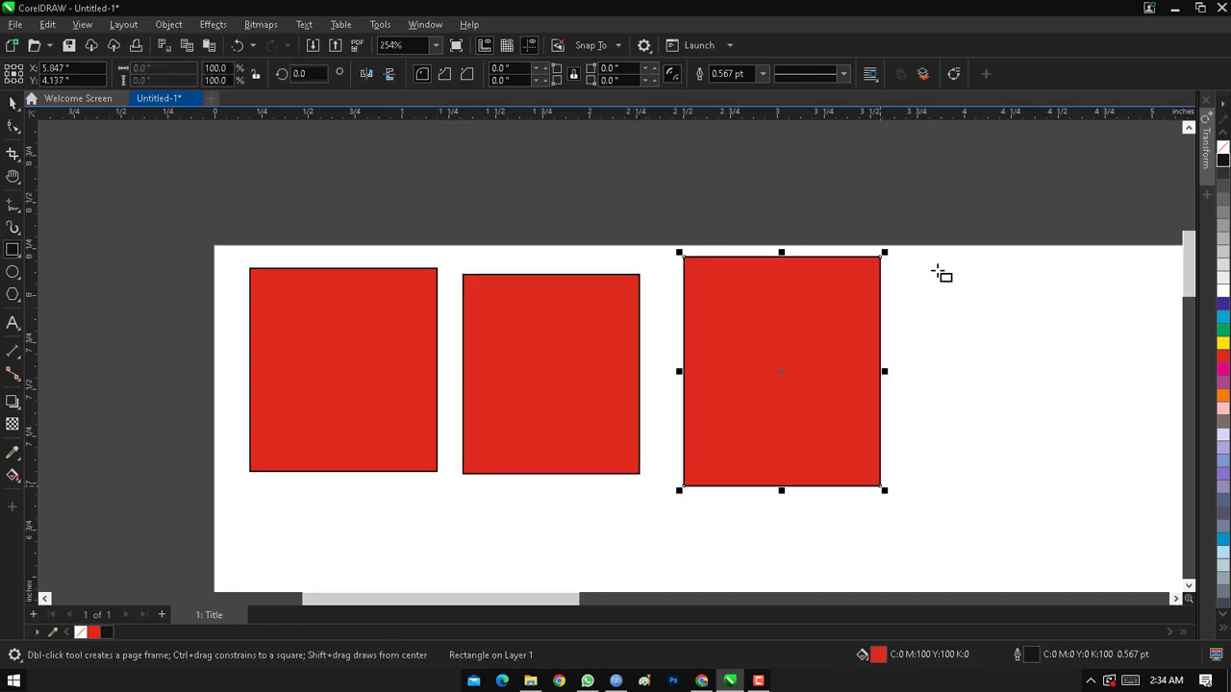
drag(927, 267, 1086, 497)
key(space)
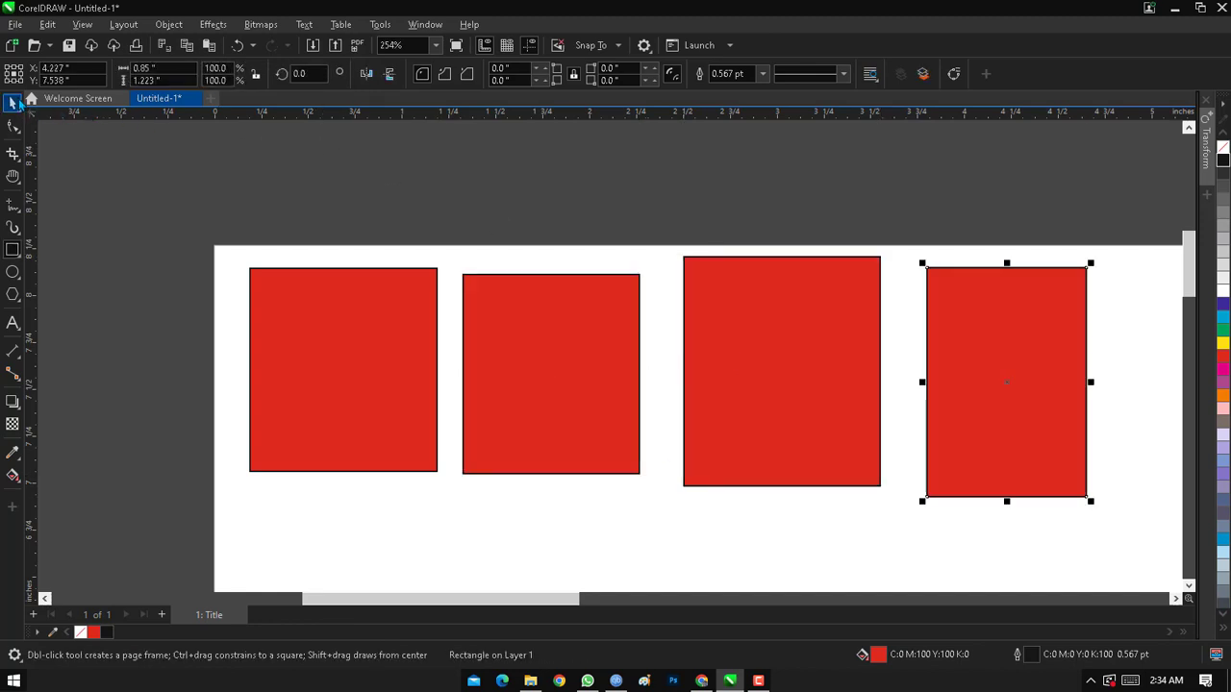
Fill the four rectangles from left to right with cyan, magenta, yellow and black.
click(433, 351)
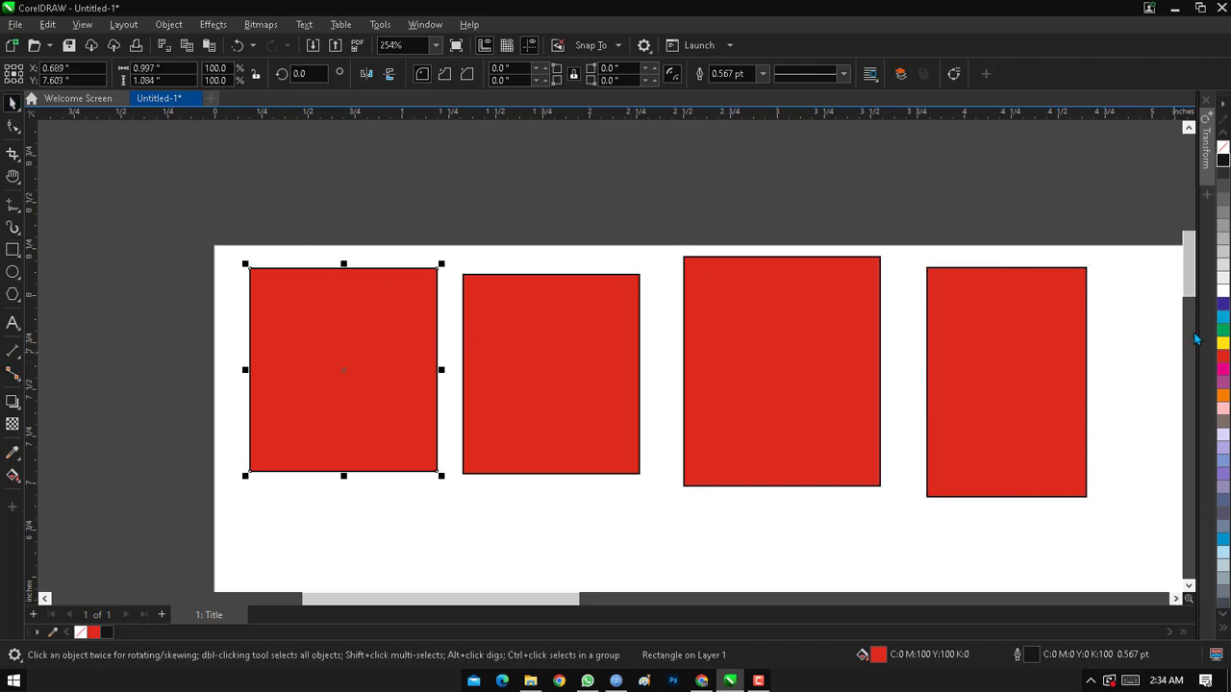
click(1224, 317)
click(599, 381)
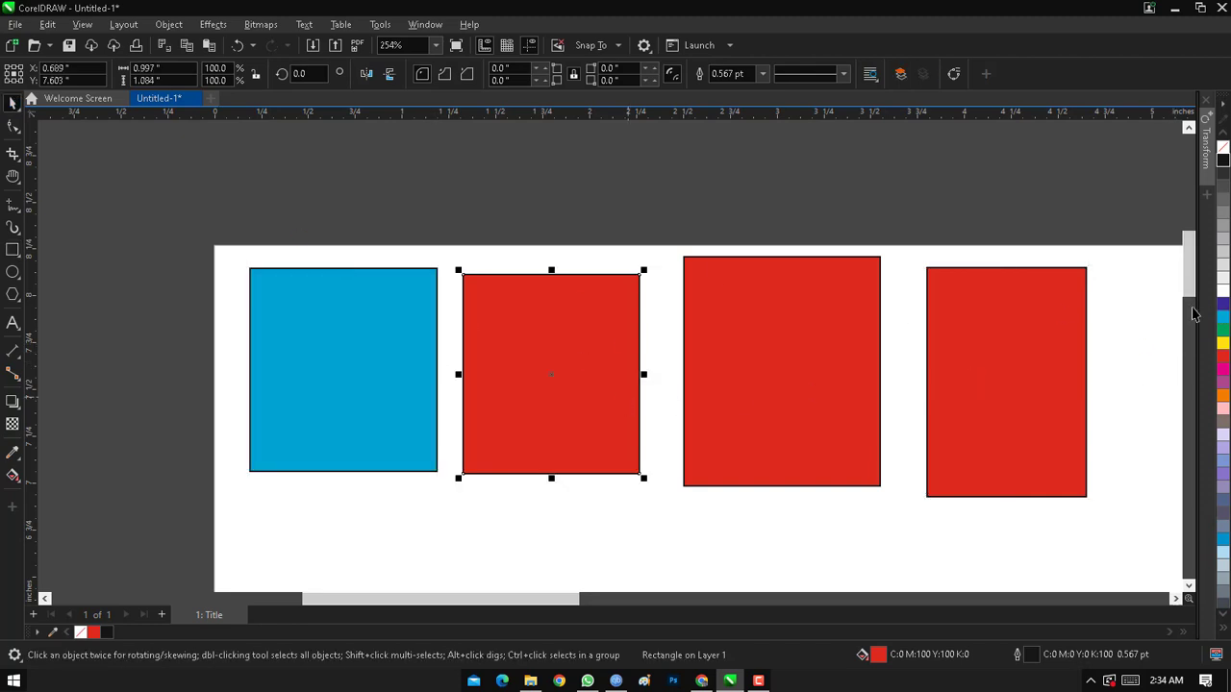
click(1224, 369)
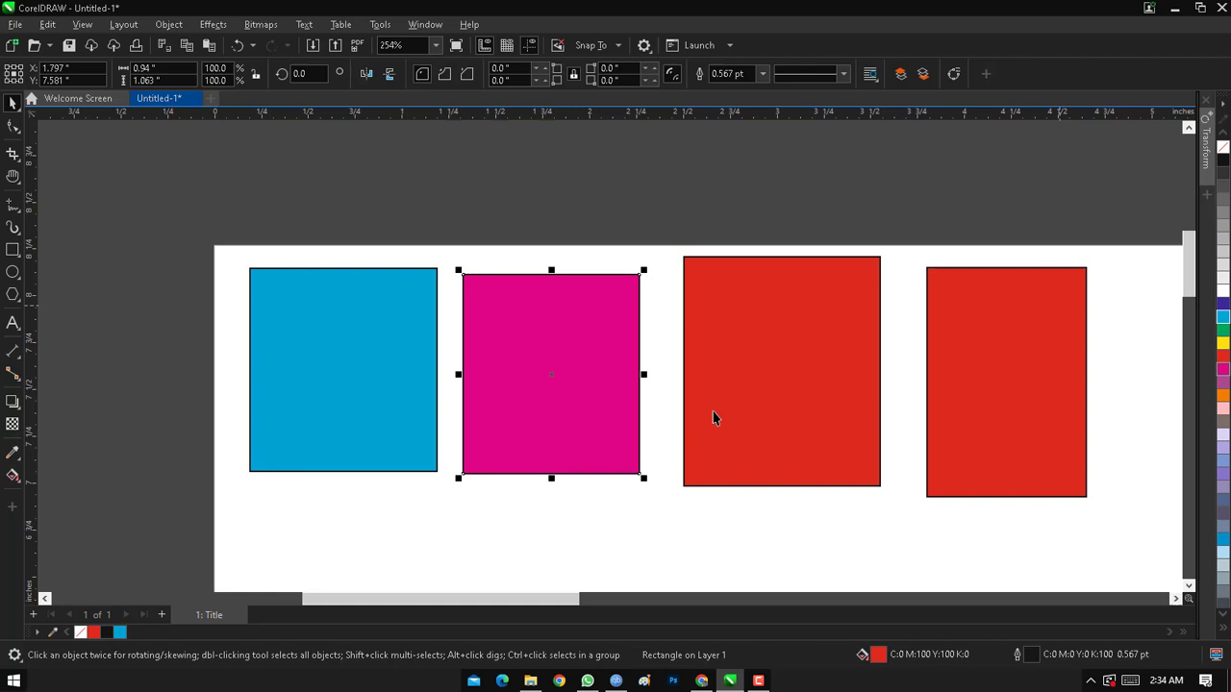
click(820, 344)
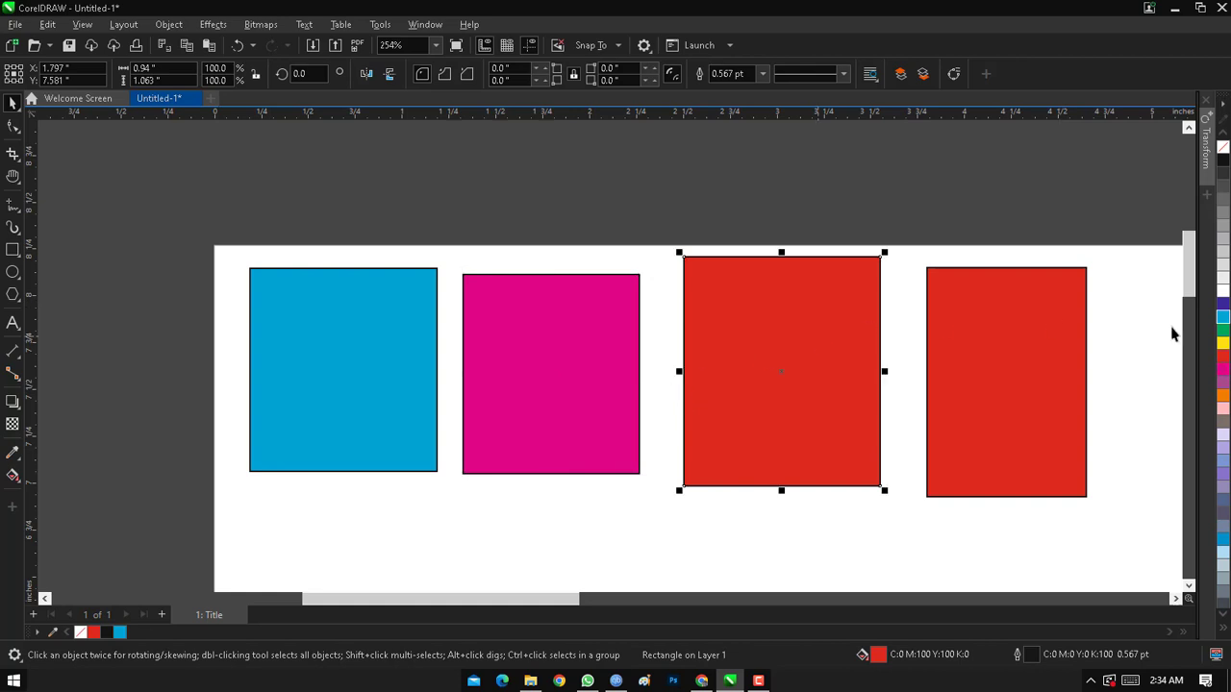
click(1224, 345)
click(1037, 351)
click(1223, 161)
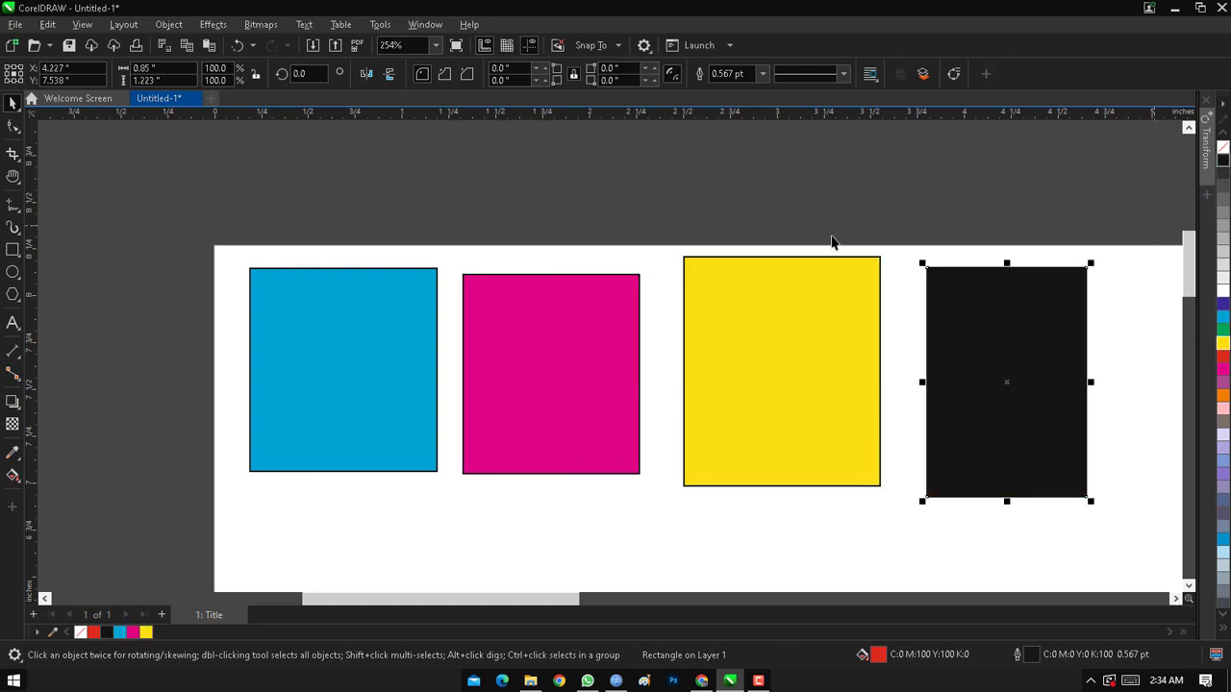
Align the four coloured rectangles along their top edges and clear the selection.
drag(202, 207, 1110, 545)
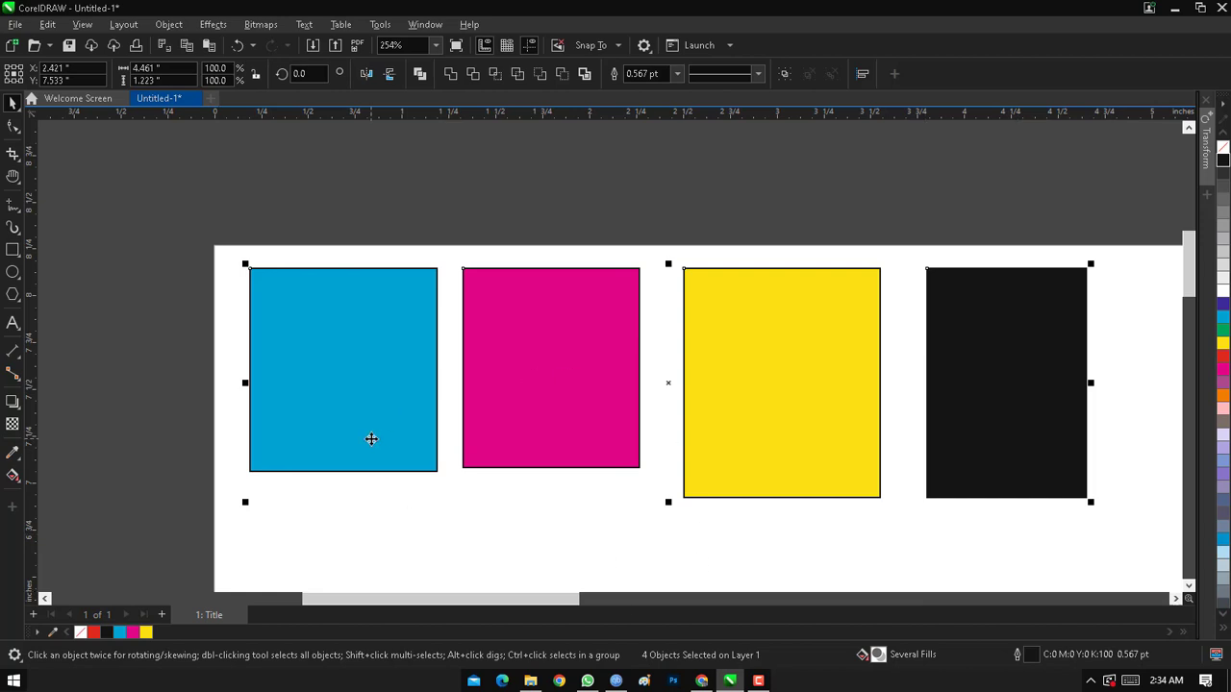
click(412, 485)
Select the cyan and magenta rectangles, the magenta and yellow pair, and finally the cyan, magenta and yellow rectangles together.
drag(193, 232, 663, 523)
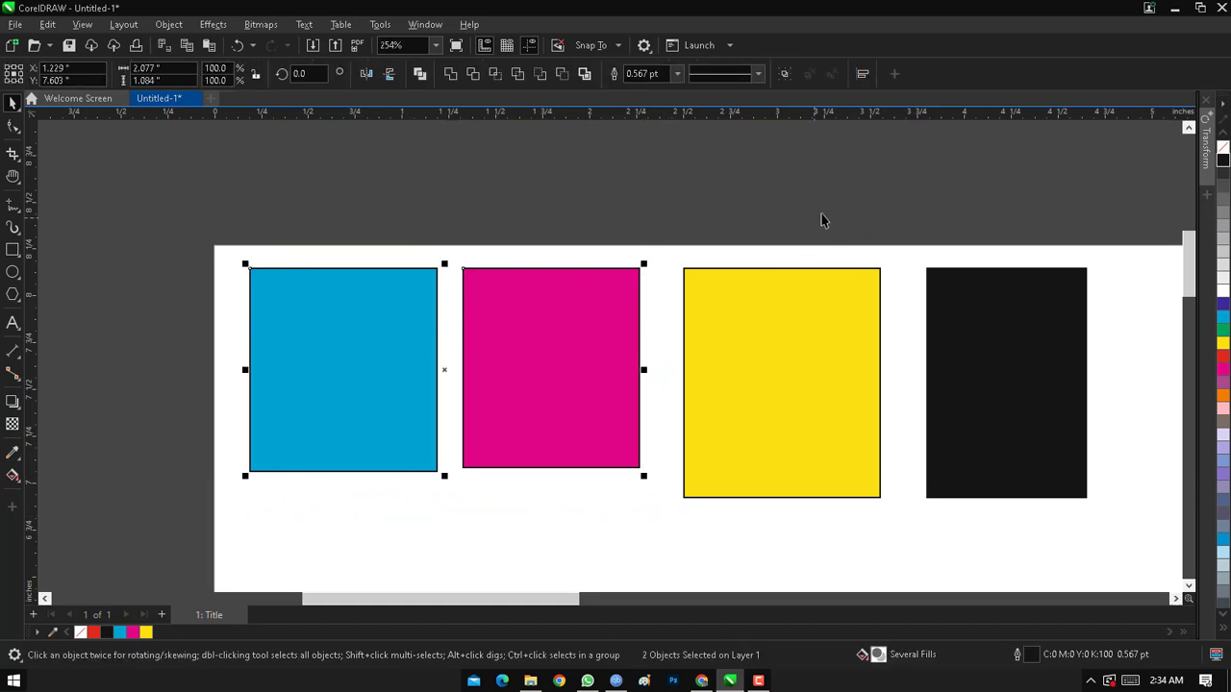
drag(927, 176, 456, 539)
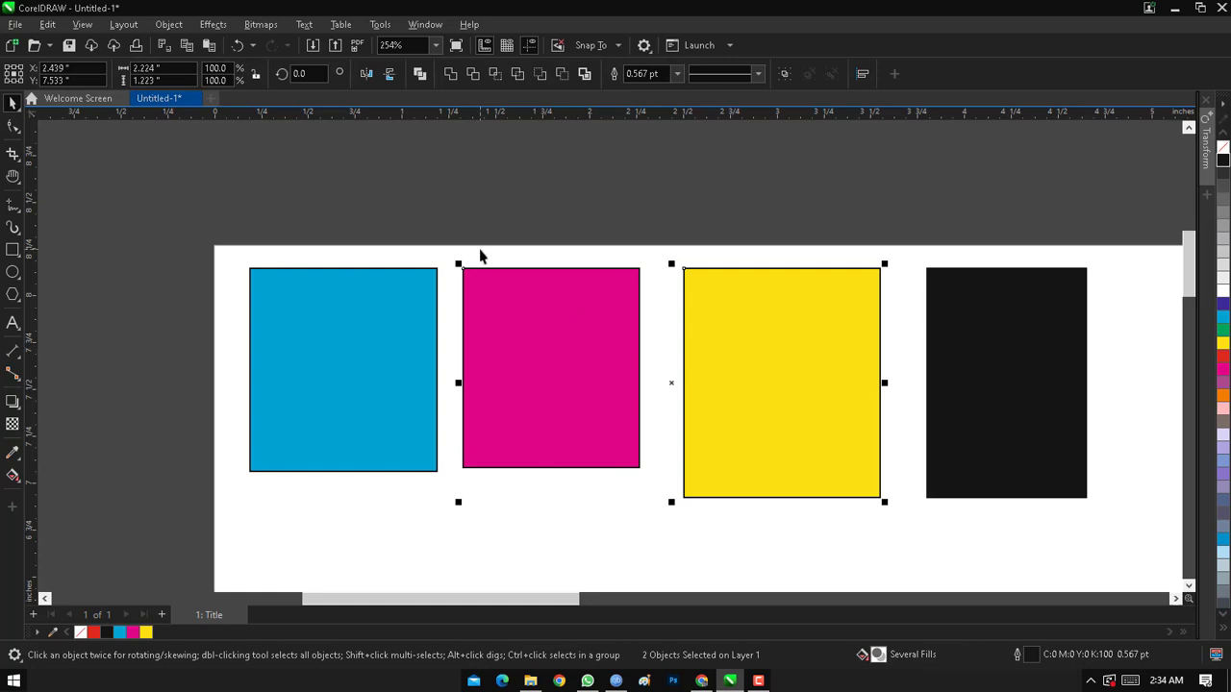
drag(157, 200, 901, 535)
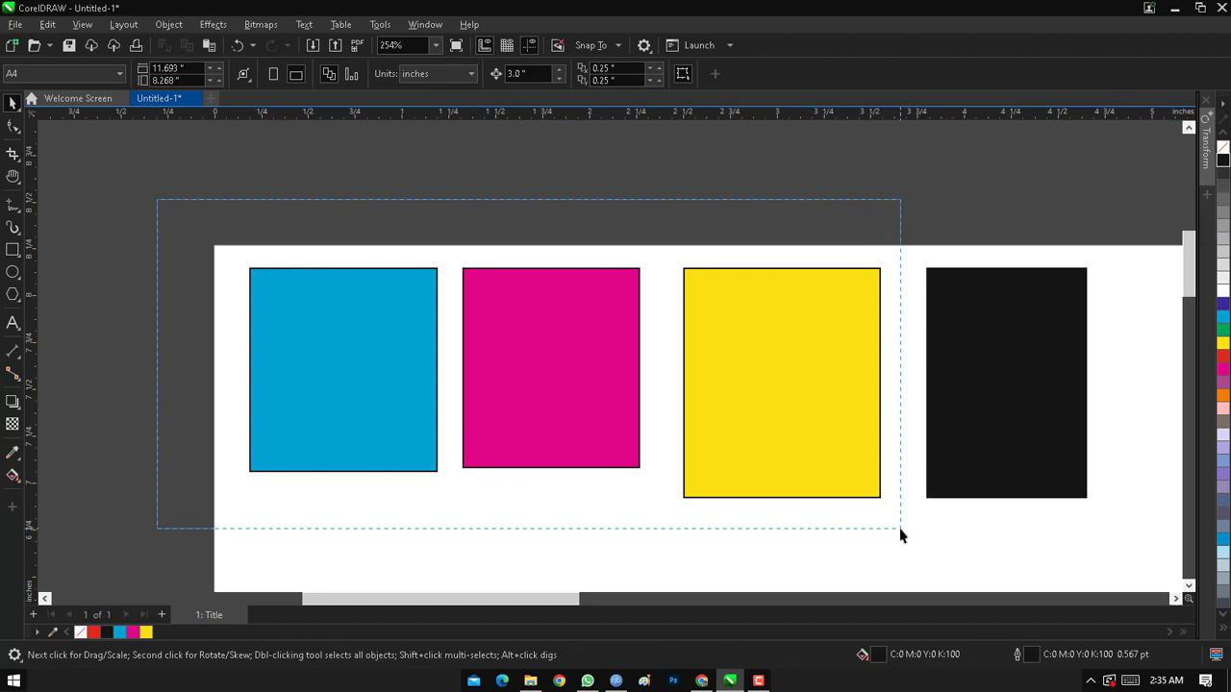
drag(900, 535, 900, 535)
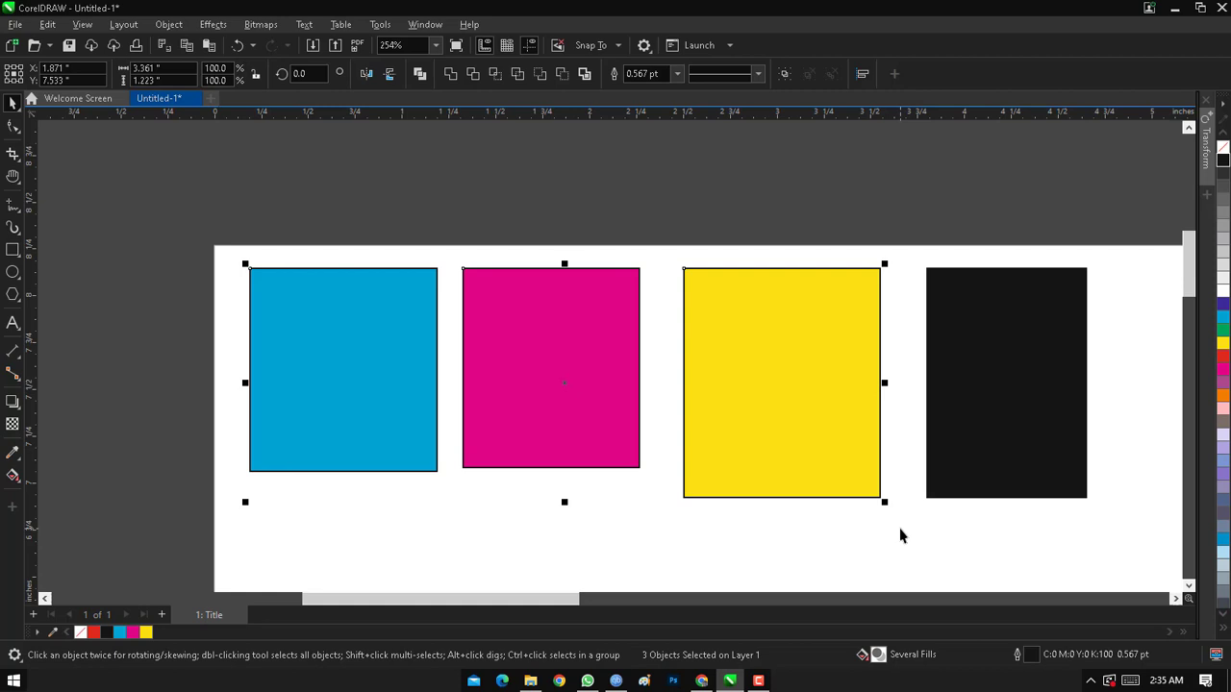
Try a lime green fill from the full colour palette on the cyan, magenta and yellow rectangles, and undo it.
click(1225, 630)
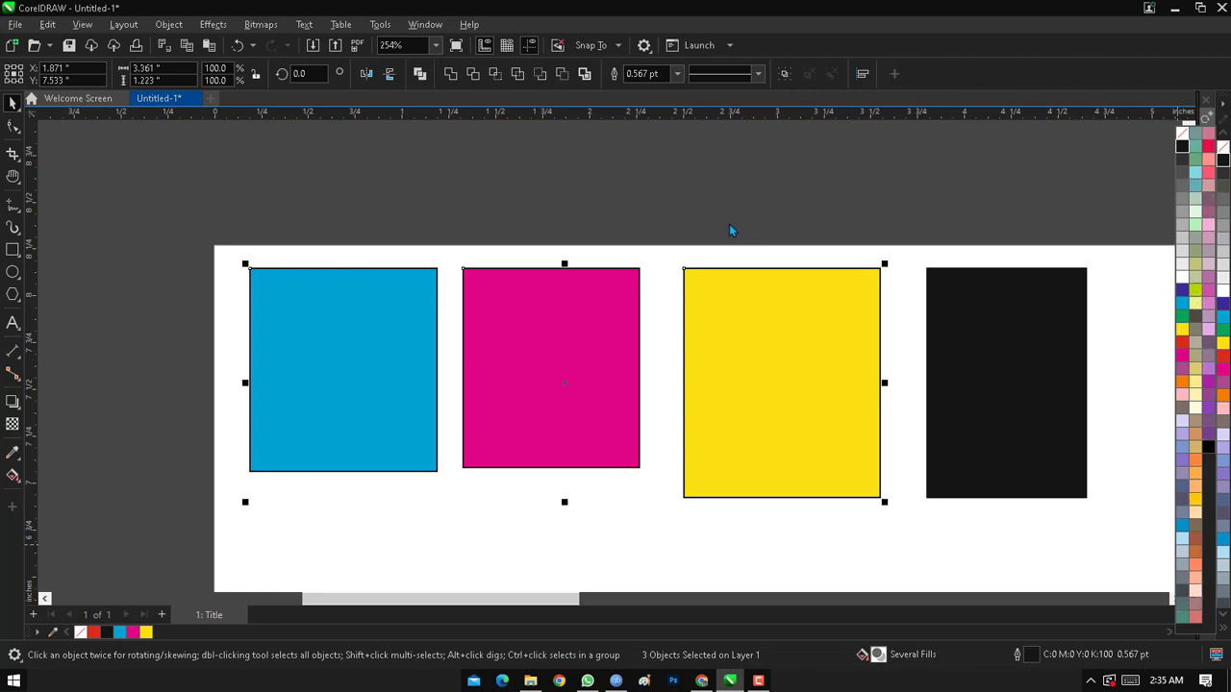
click(567, 314)
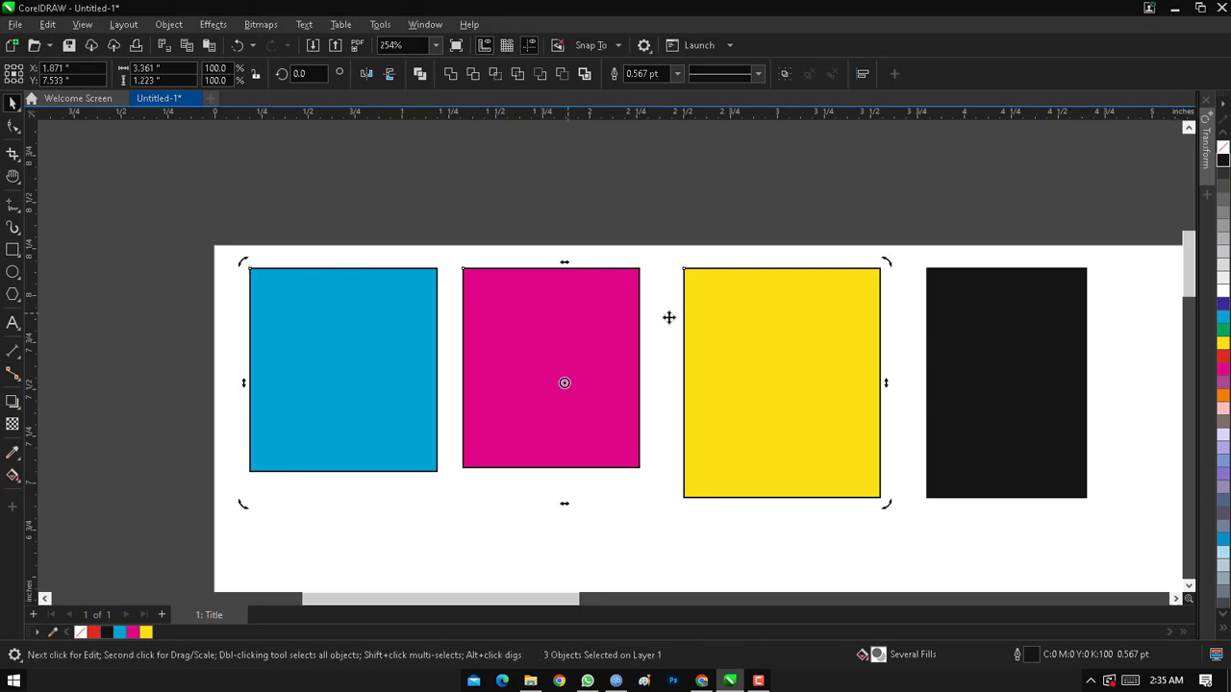
click(1221, 625)
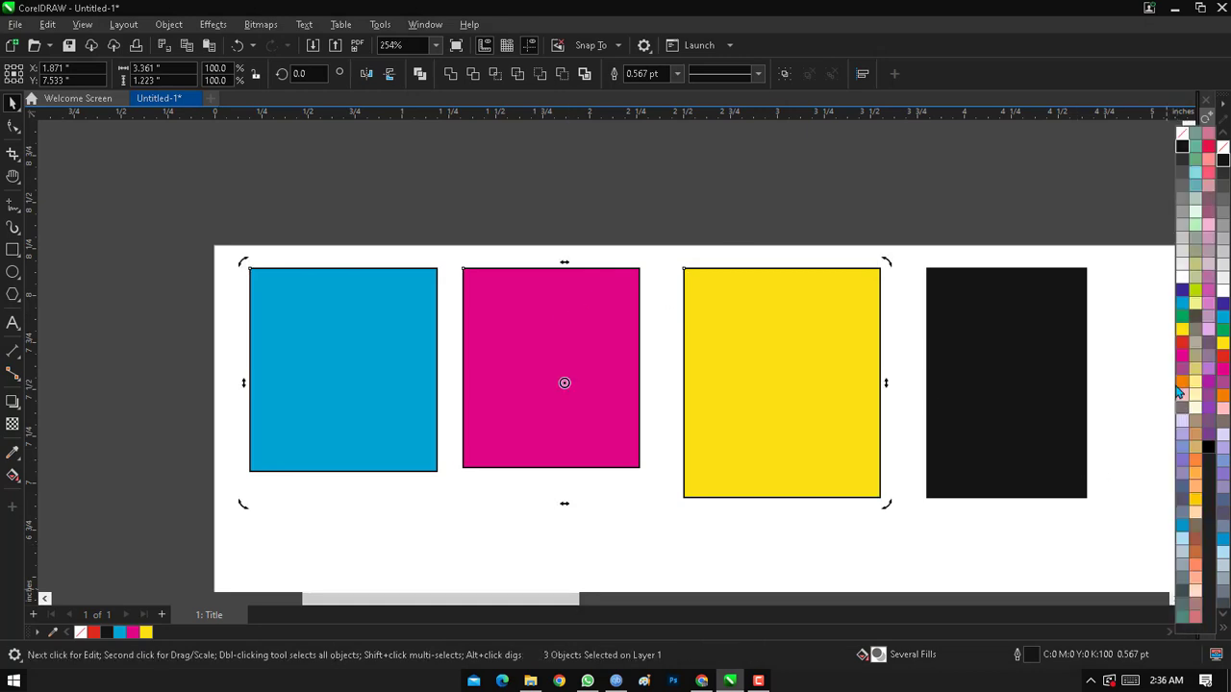
click(1201, 295)
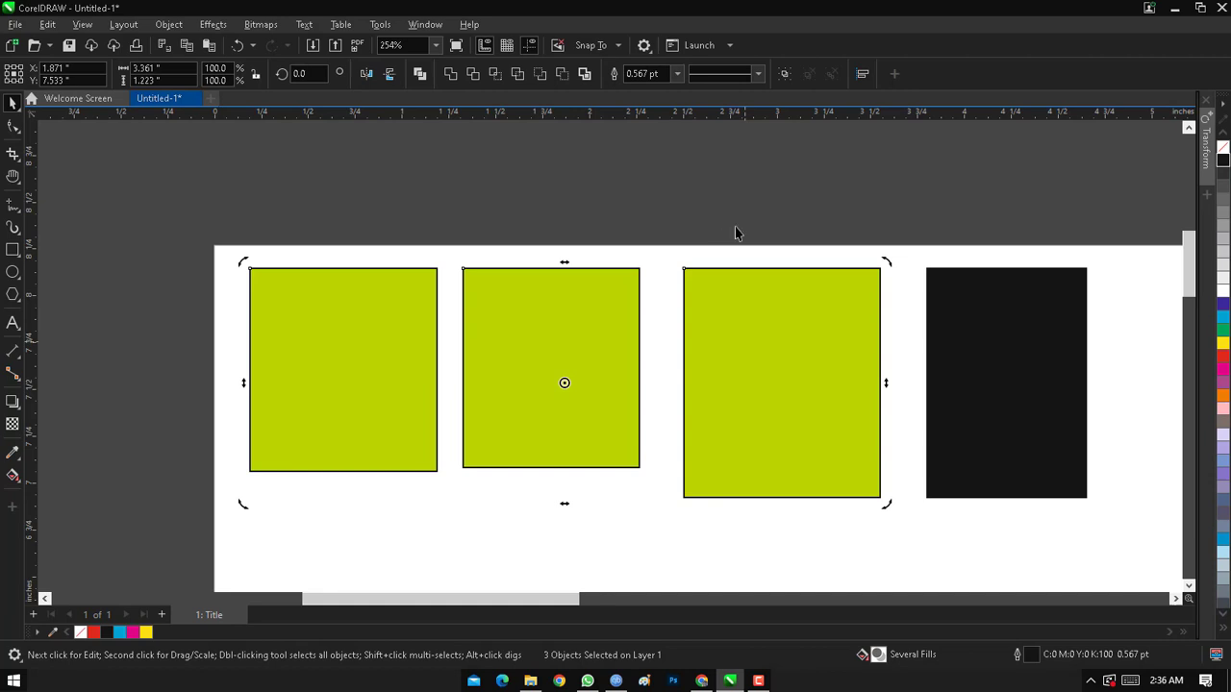
key(ctrl+z)
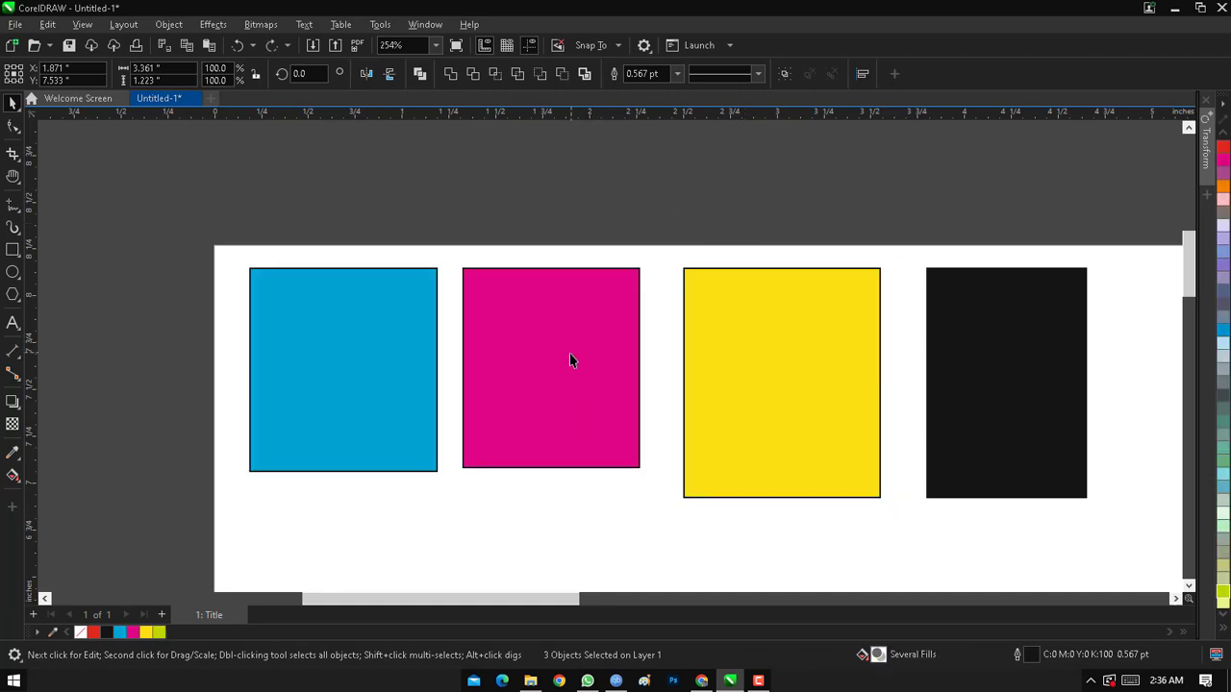
Fill the magenta rectangle with lime green and the cyan rectangle with dark grey (C:20 M:0 Y:0 K:80), leaving nothing selected.
click(570, 353)
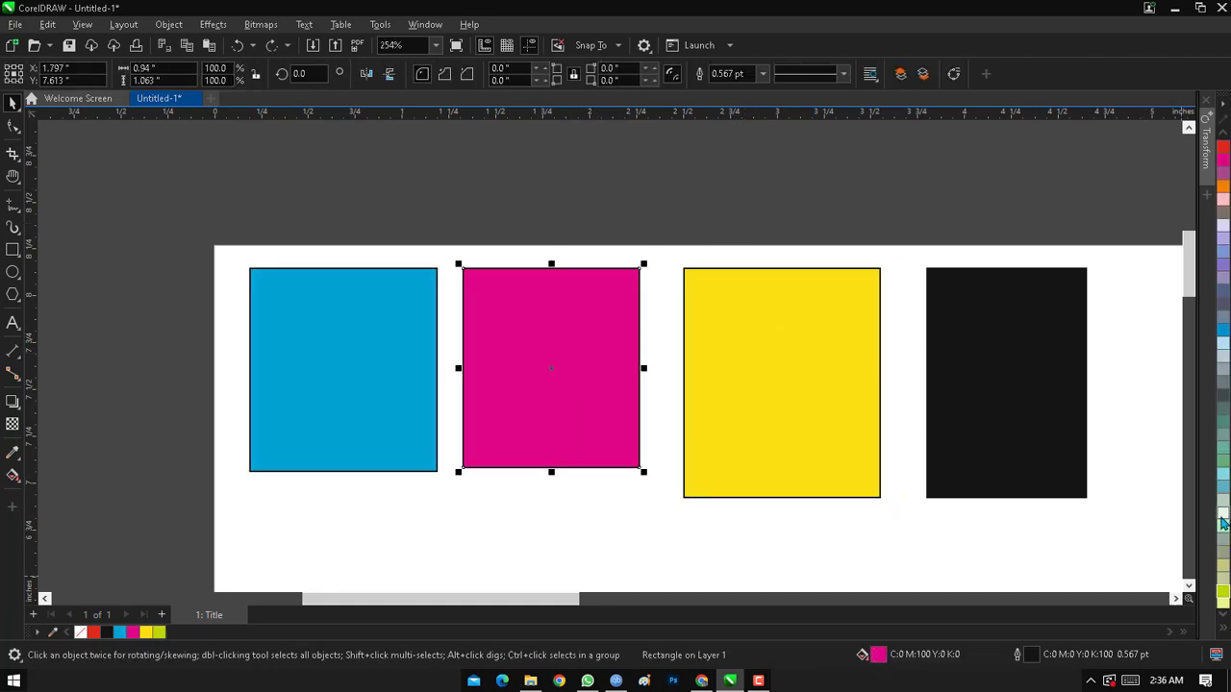
click(1223, 594)
click(712, 575)
click(369, 383)
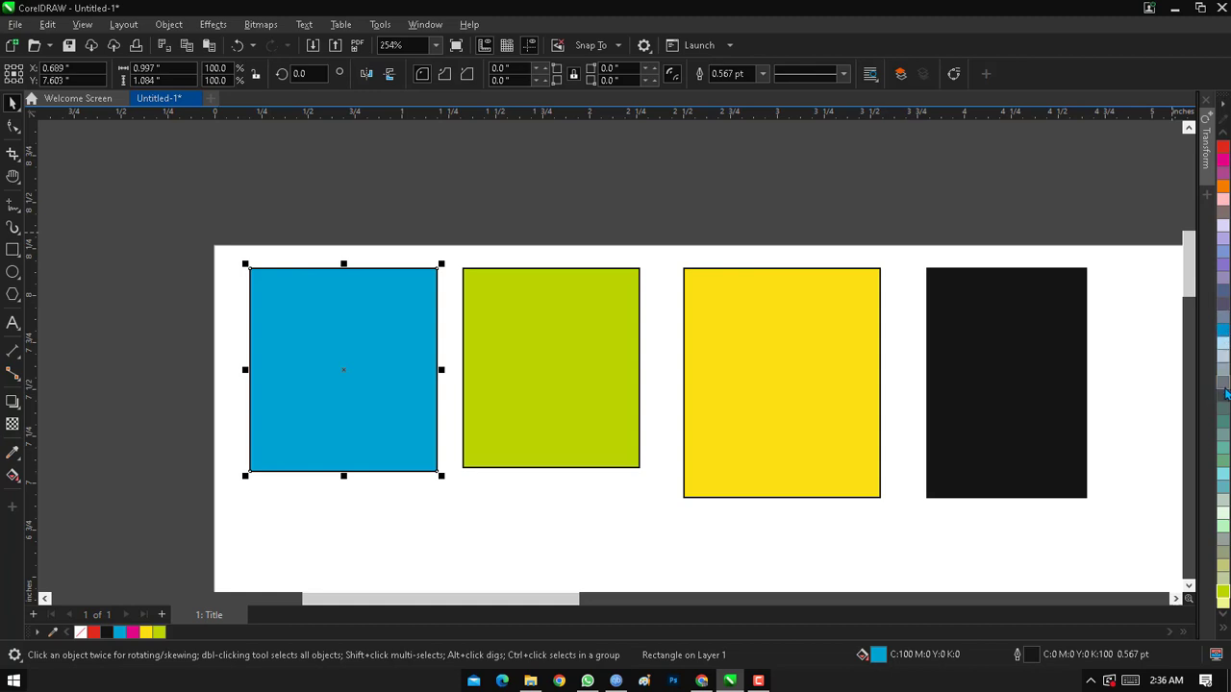
click(1224, 402)
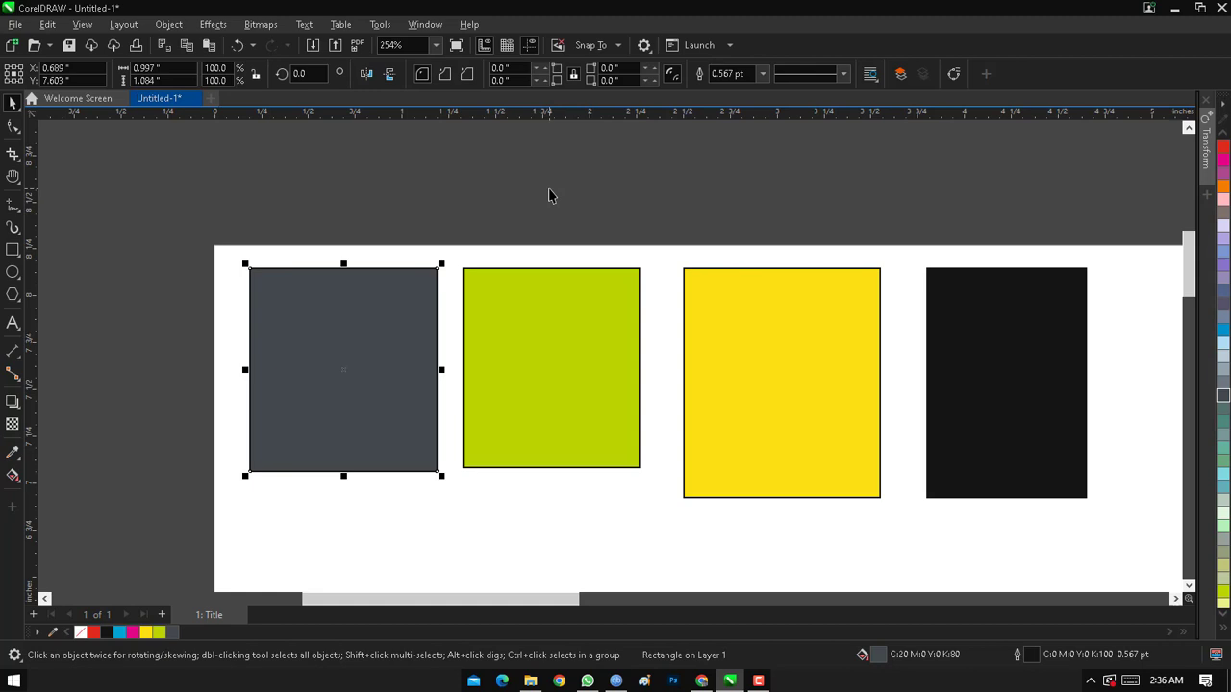
scroll(549, 196, up, 2)
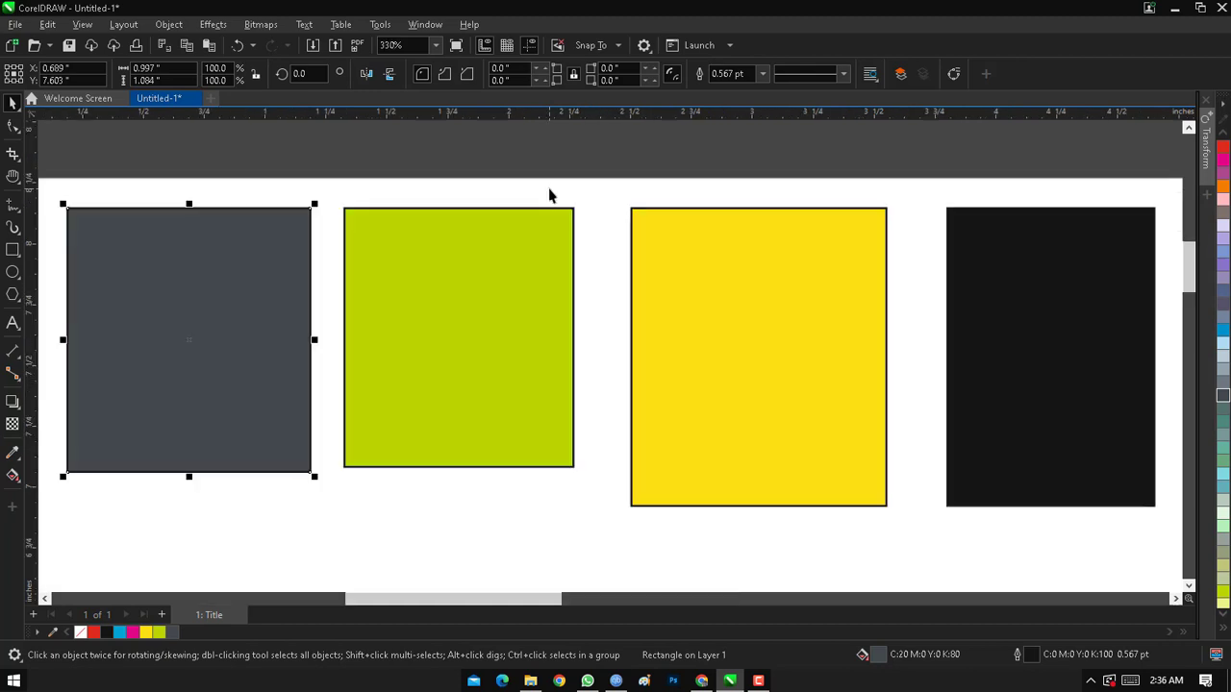
click(487, 165)
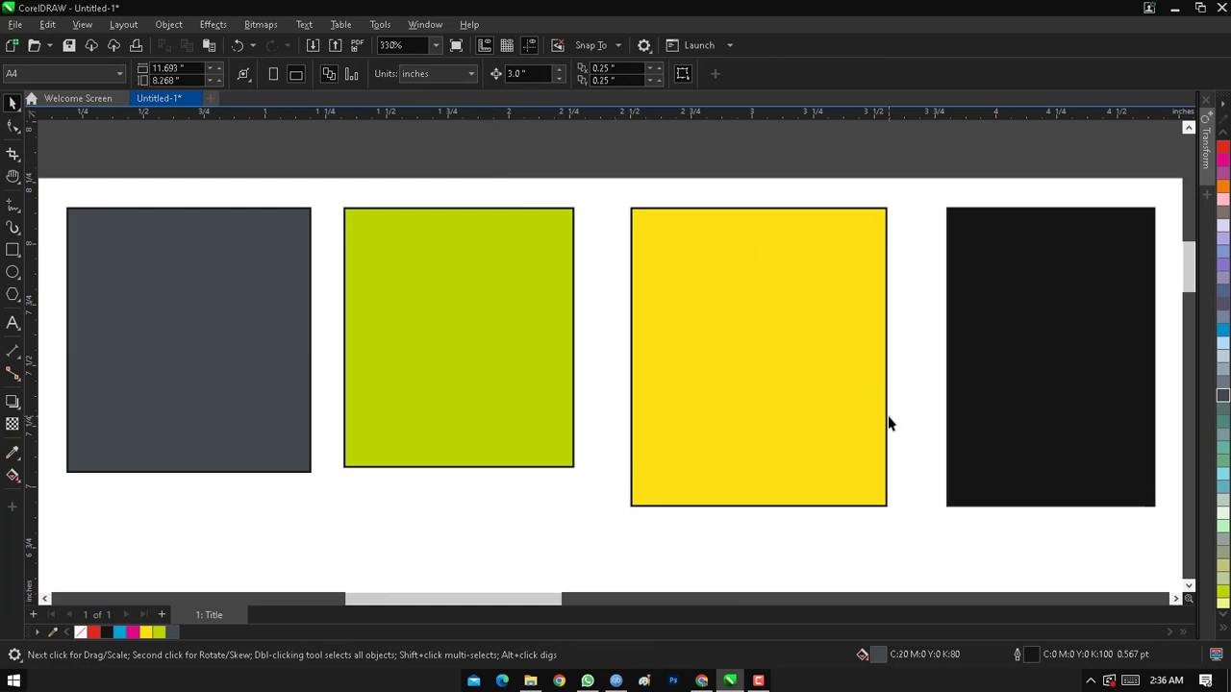
Show the full colour palette once more and delete all four rectangles from the page.
click(1224, 632)
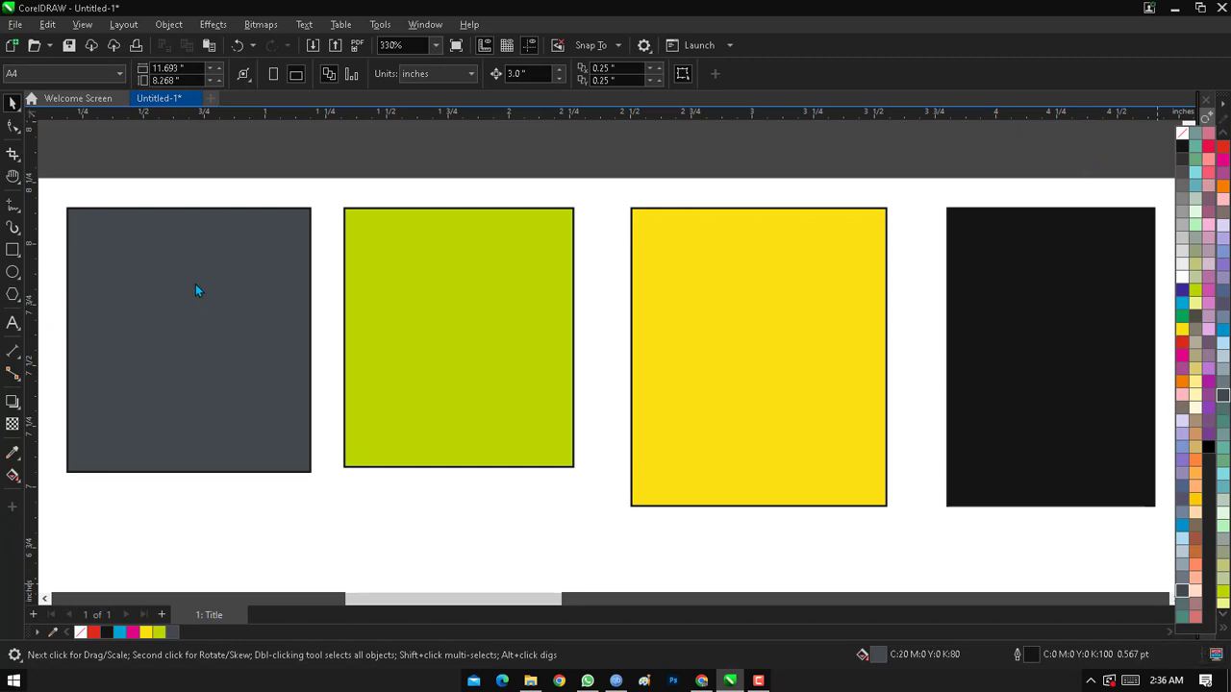
scroll(834, 166, down, 2)
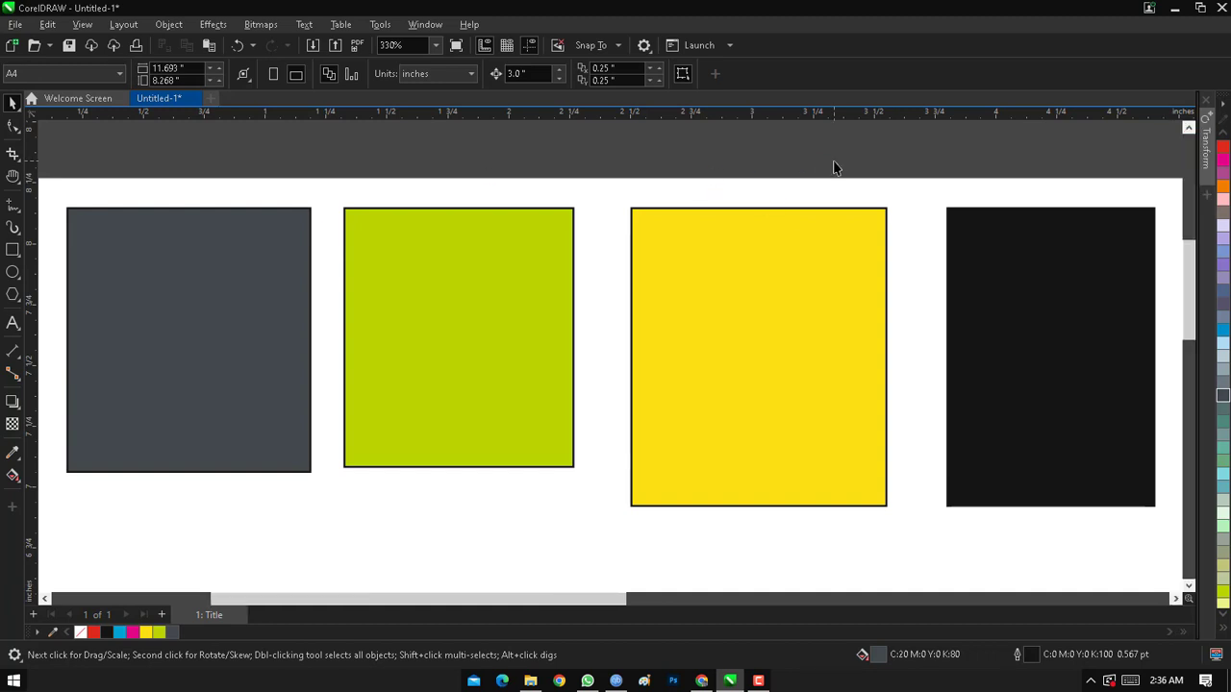
drag(393, 162, 1075, 404)
key(Delete)
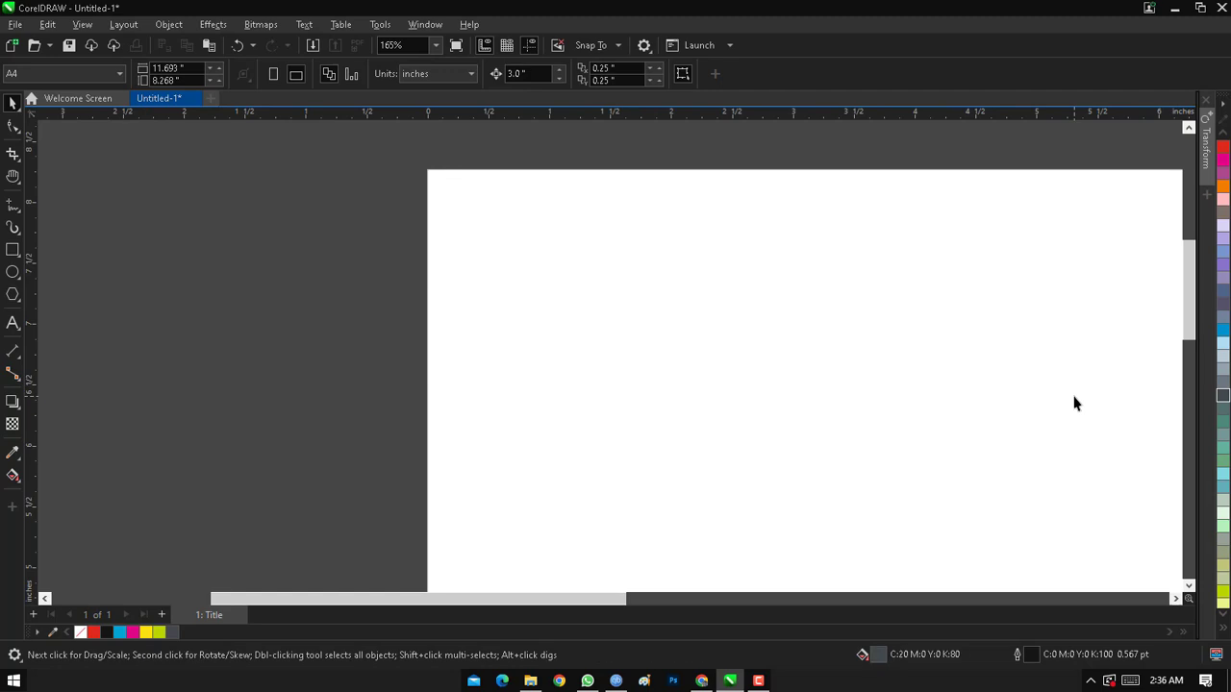